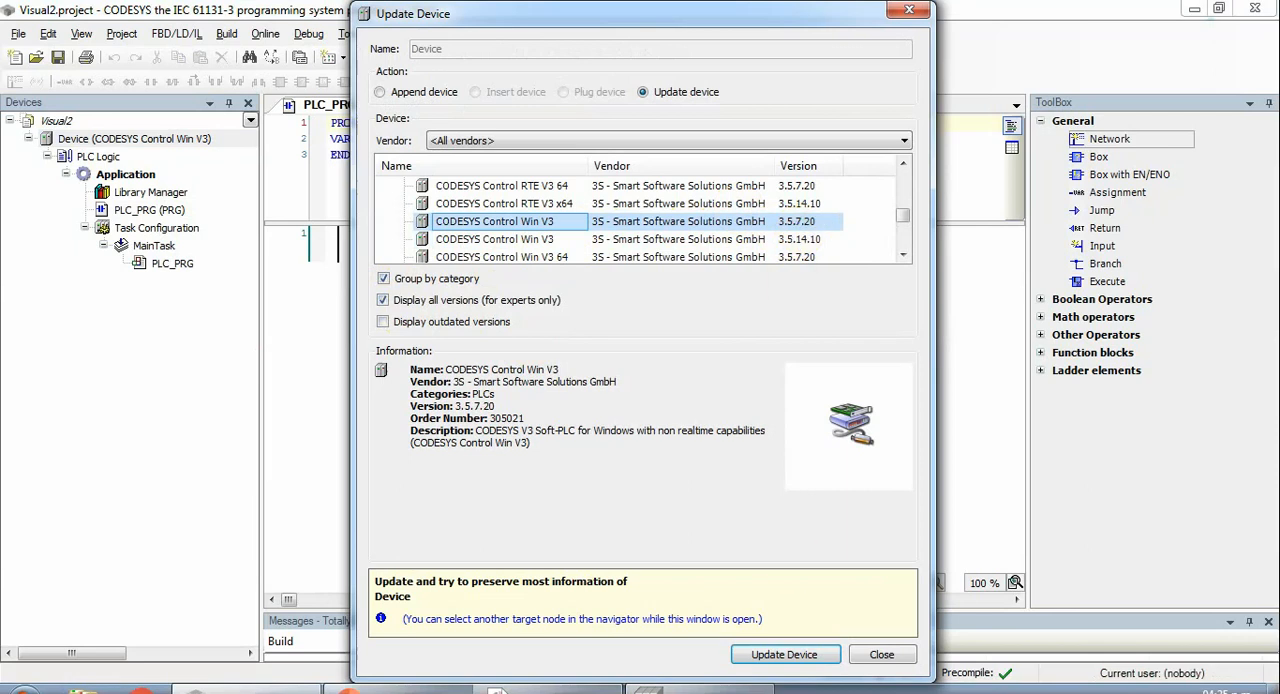
# - Update the device to CODESYS Control Win V3, version 3.5.7.20, and close the update dialog
pyautogui.click(783, 655)
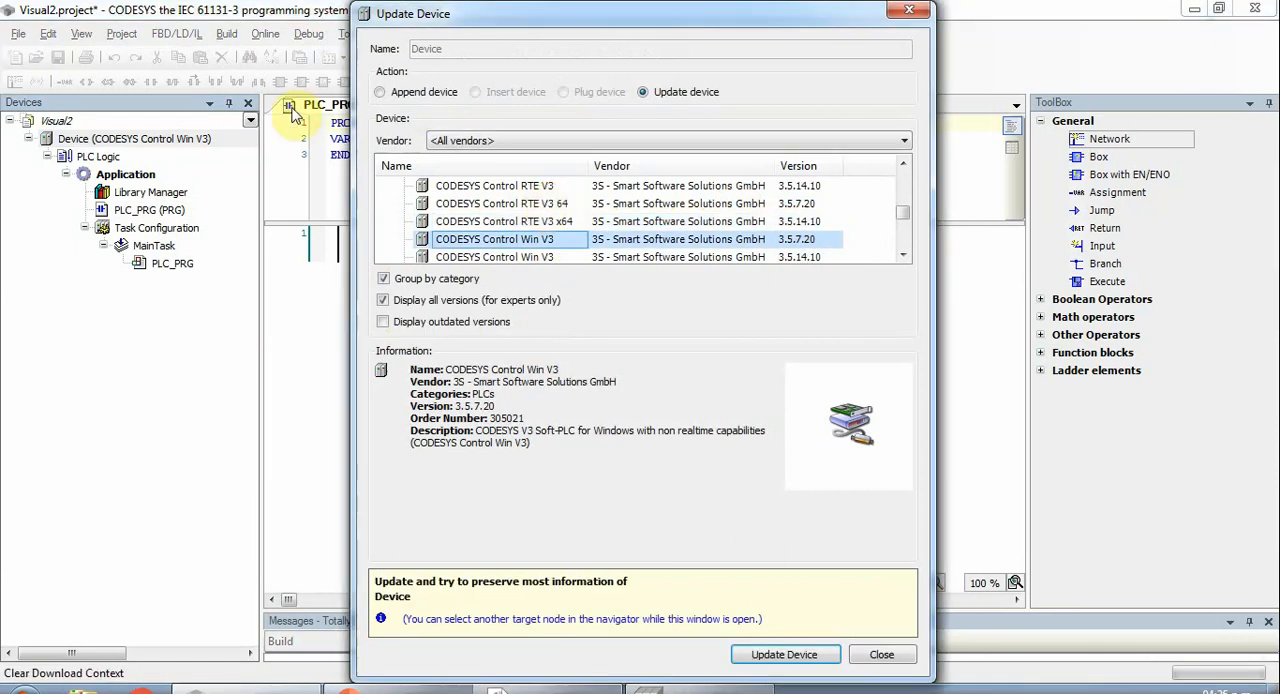
pyautogui.click(874, 653)
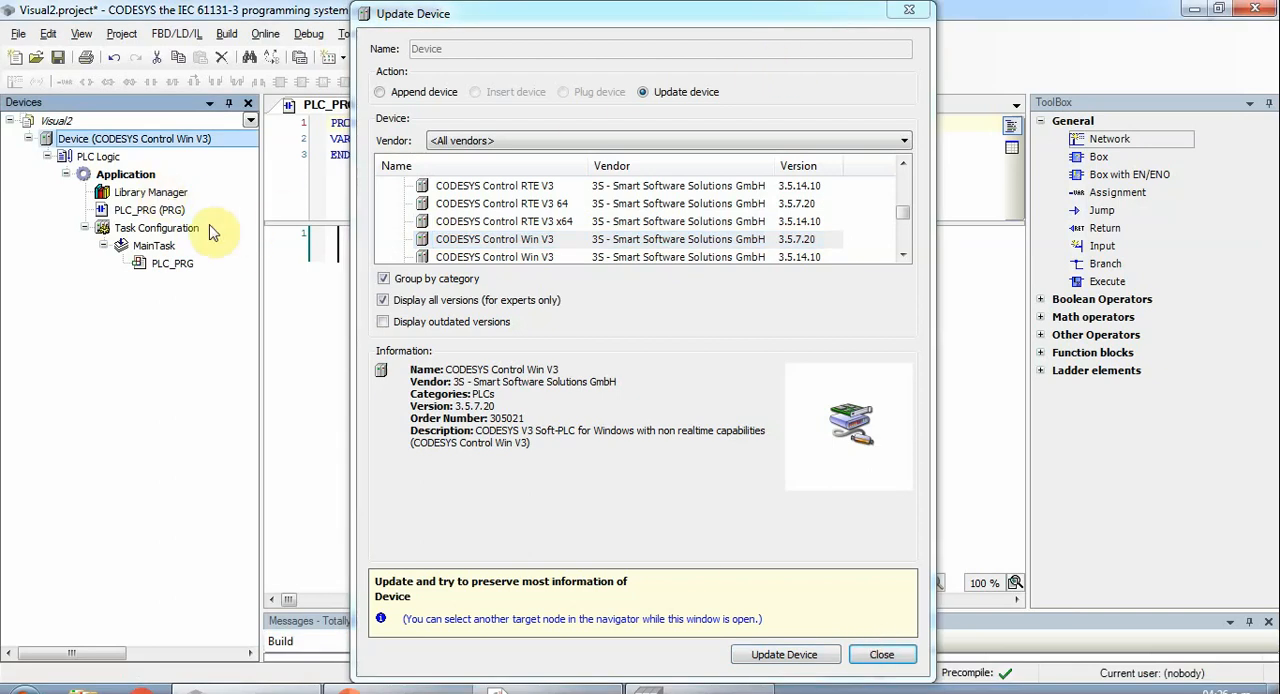
pyautogui.click(168, 228)
pyautogui.click(163, 212)
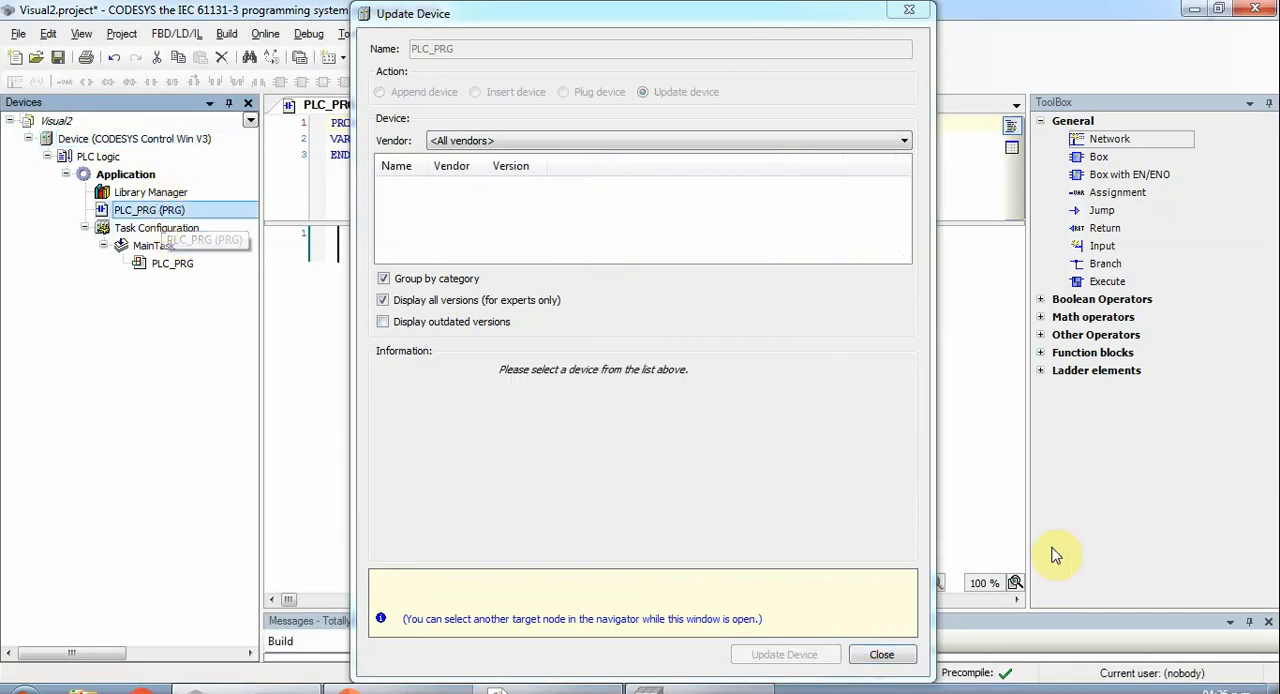
pyautogui.click(882, 654)
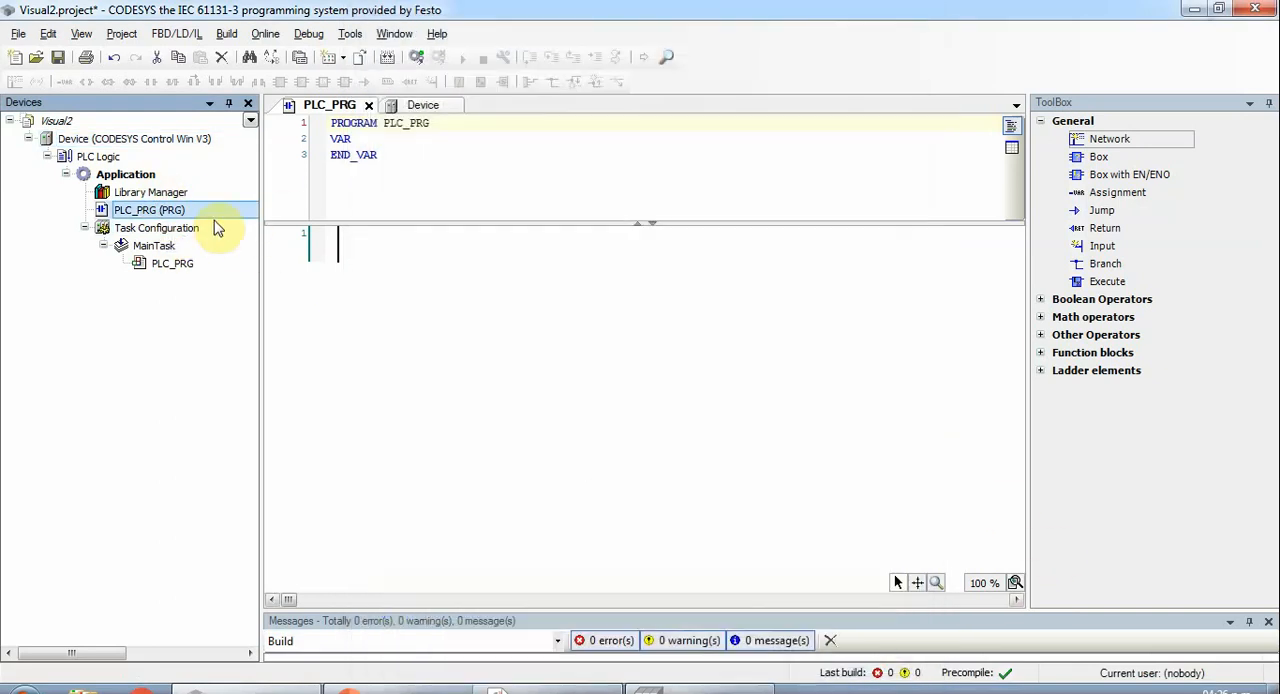
# - Declare the variables BOOLEANA : BOOL and ENTERO : WORD := 0 in PLC_PRG and build the application
pyautogui.click(128, 139)
pyautogui.click(145, 175)
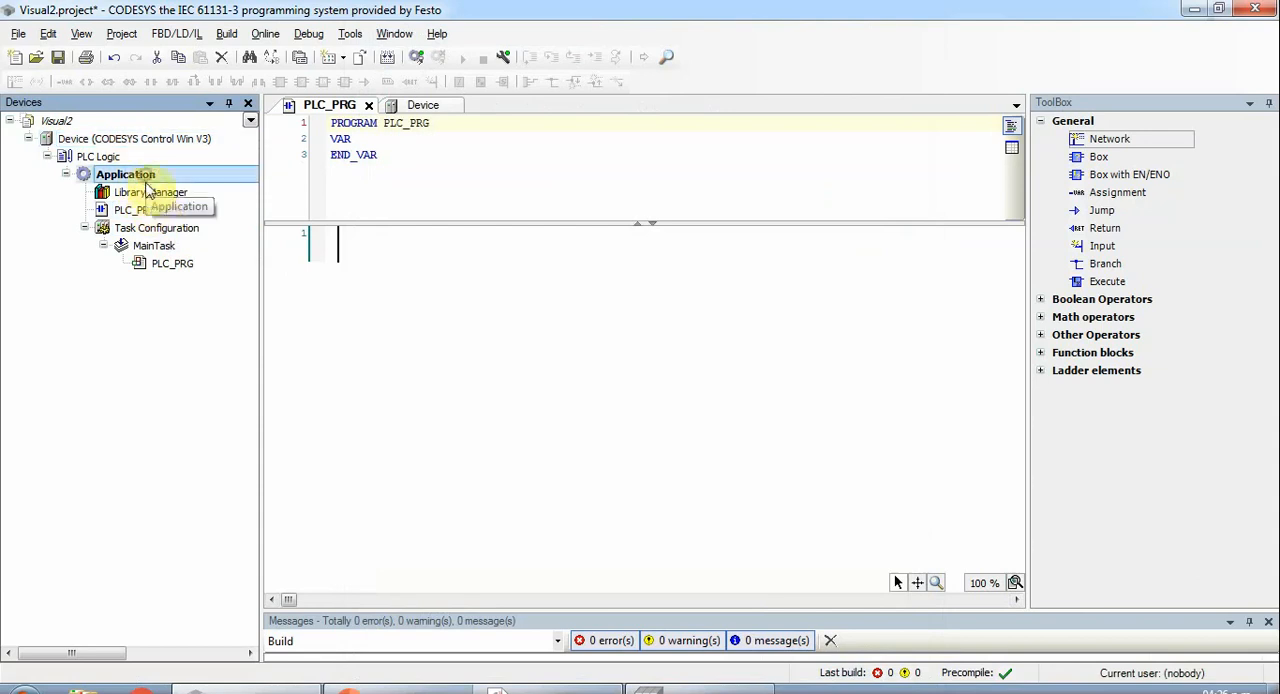
pyautogui.click(157, 209)
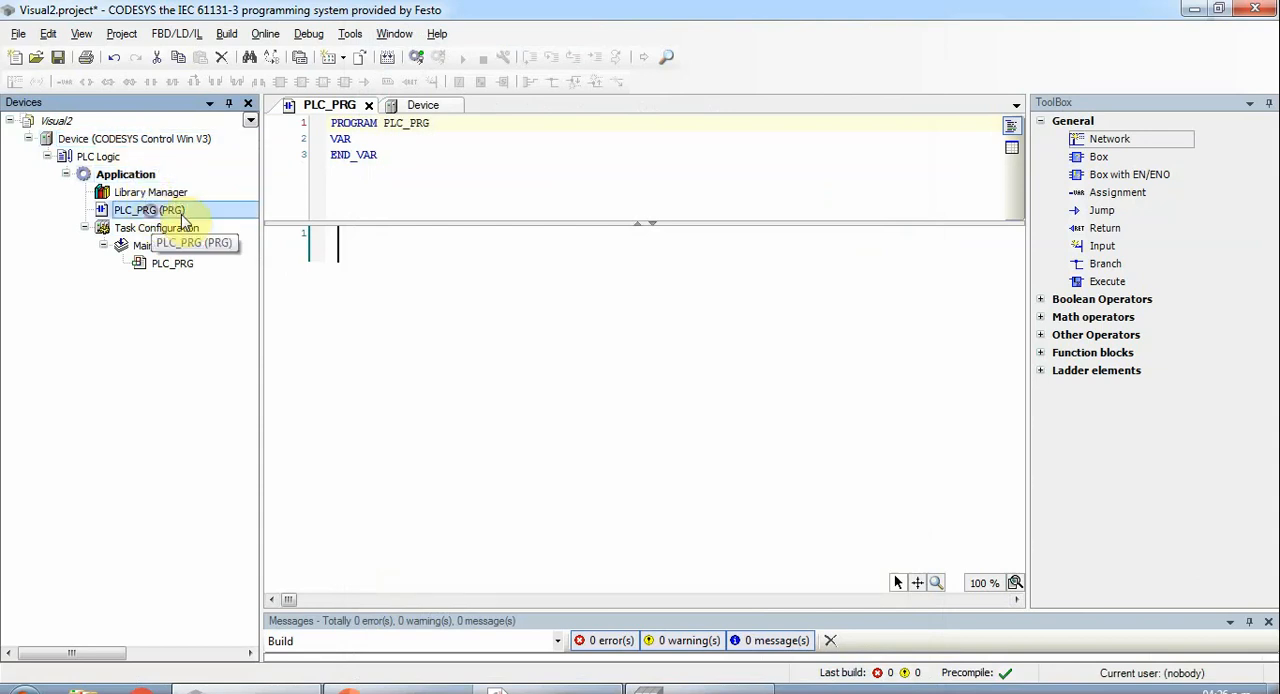
pyautogui.click(364, 139)
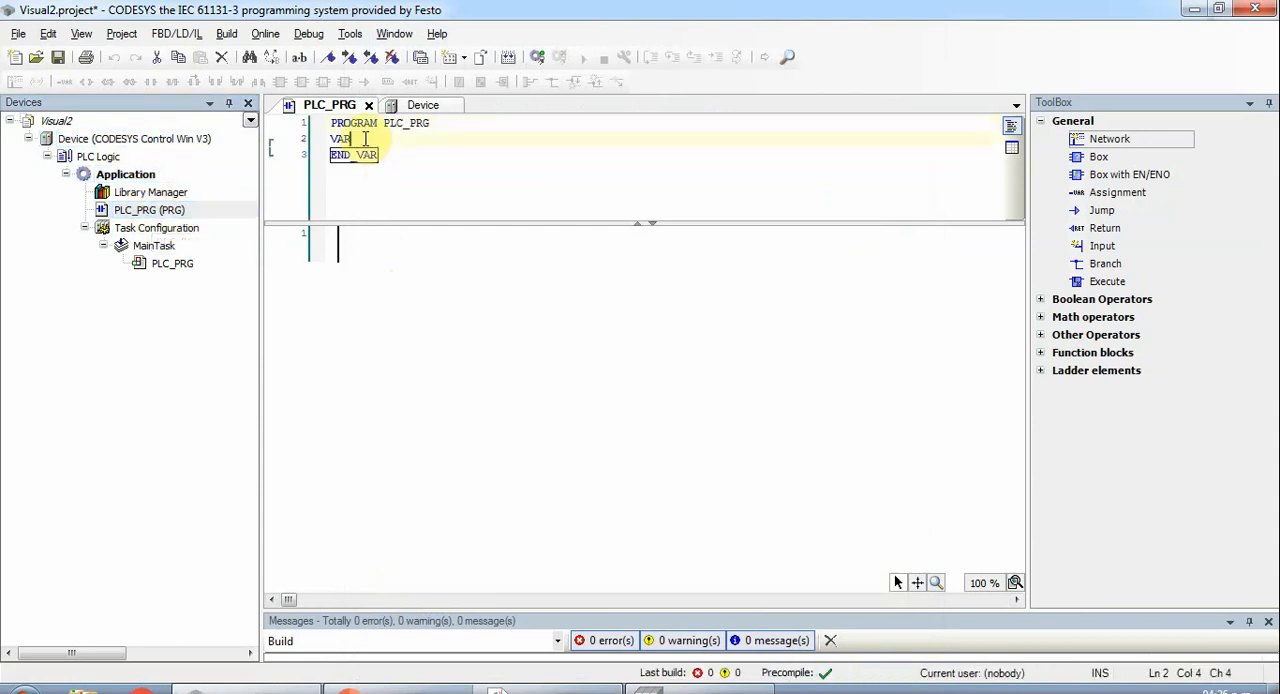
pyautogui.press('Return')
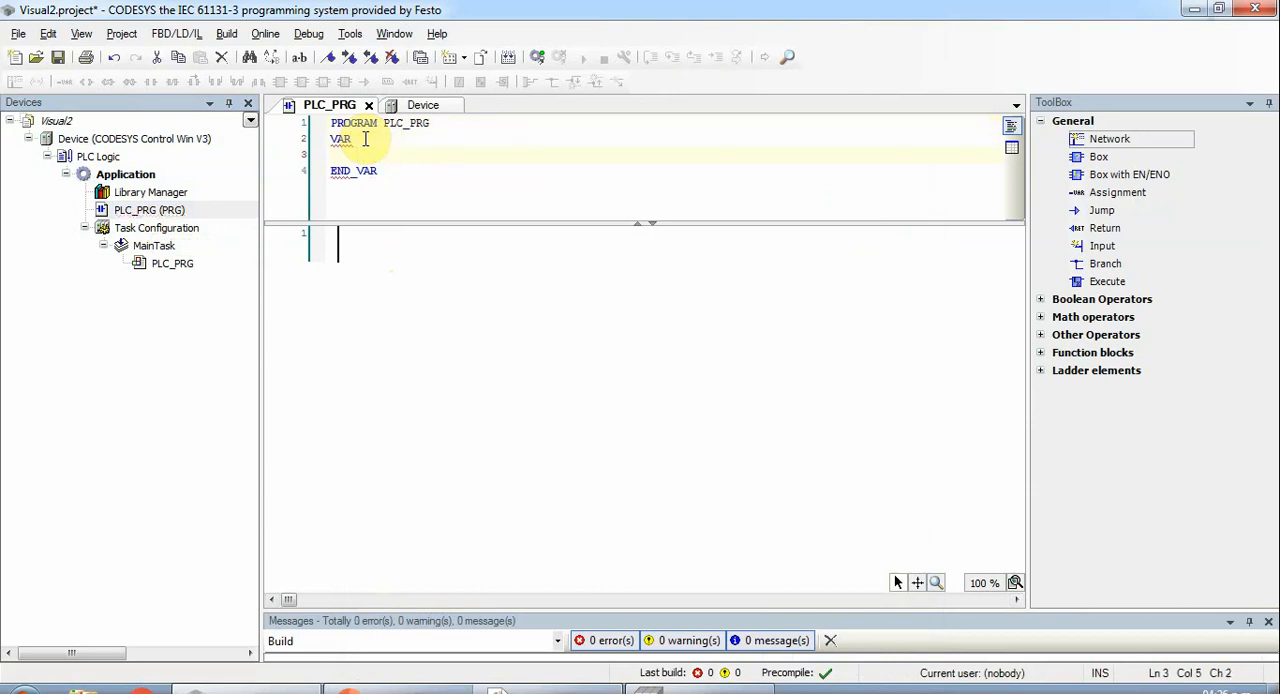
pyautogui.write('BOOLENANA : BOOL;')
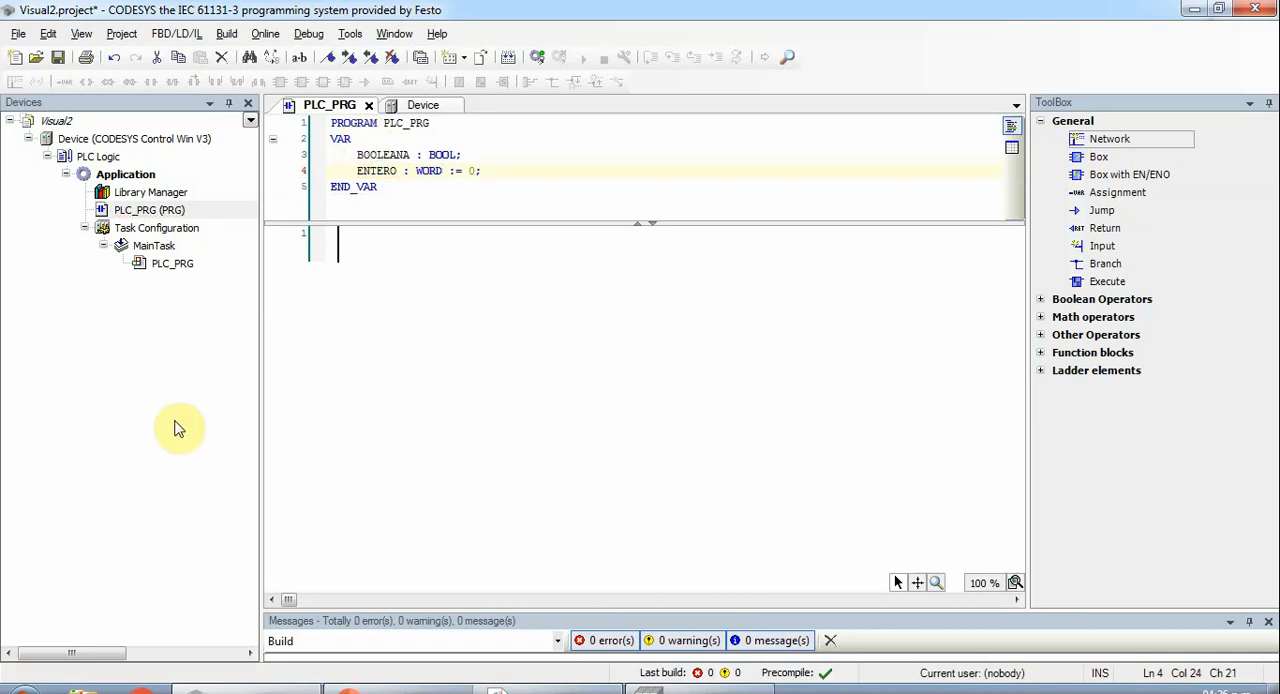
pyautogui.press('F11')
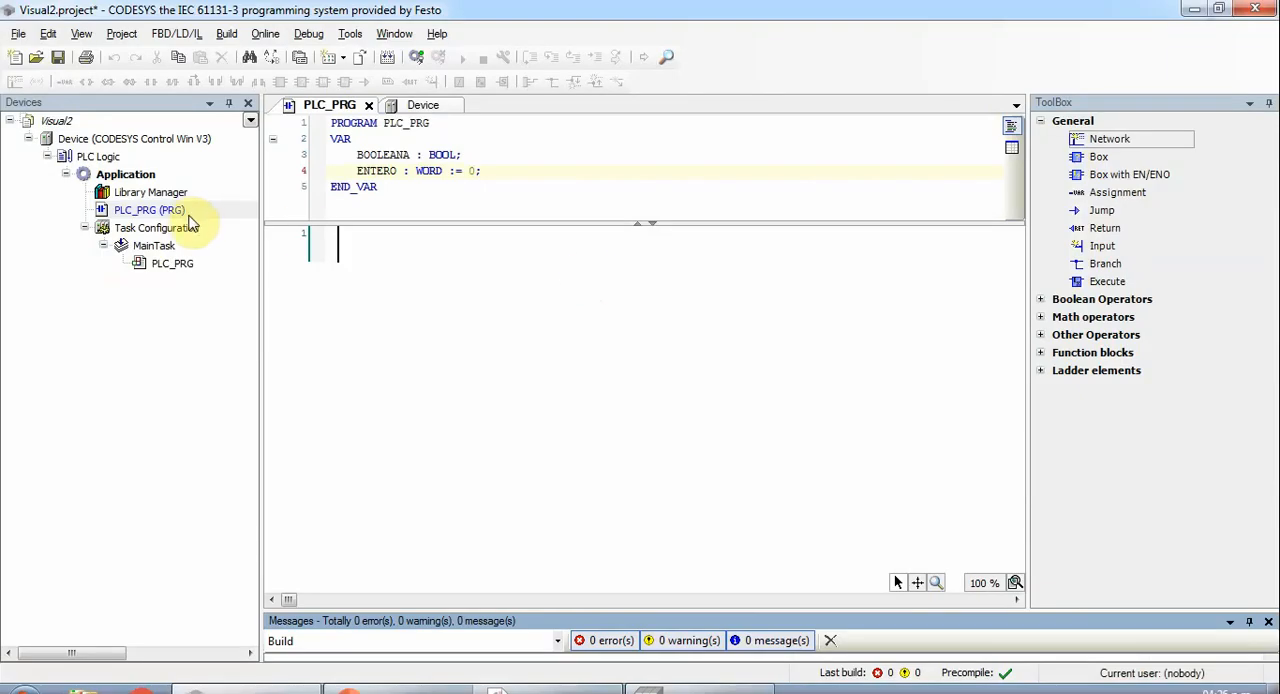
# - Add a visualization object named Visualization to the application without activating the VisuSymbols library
pyautogui.click(135, 175)
pyautogui.rightClick(135, 175)
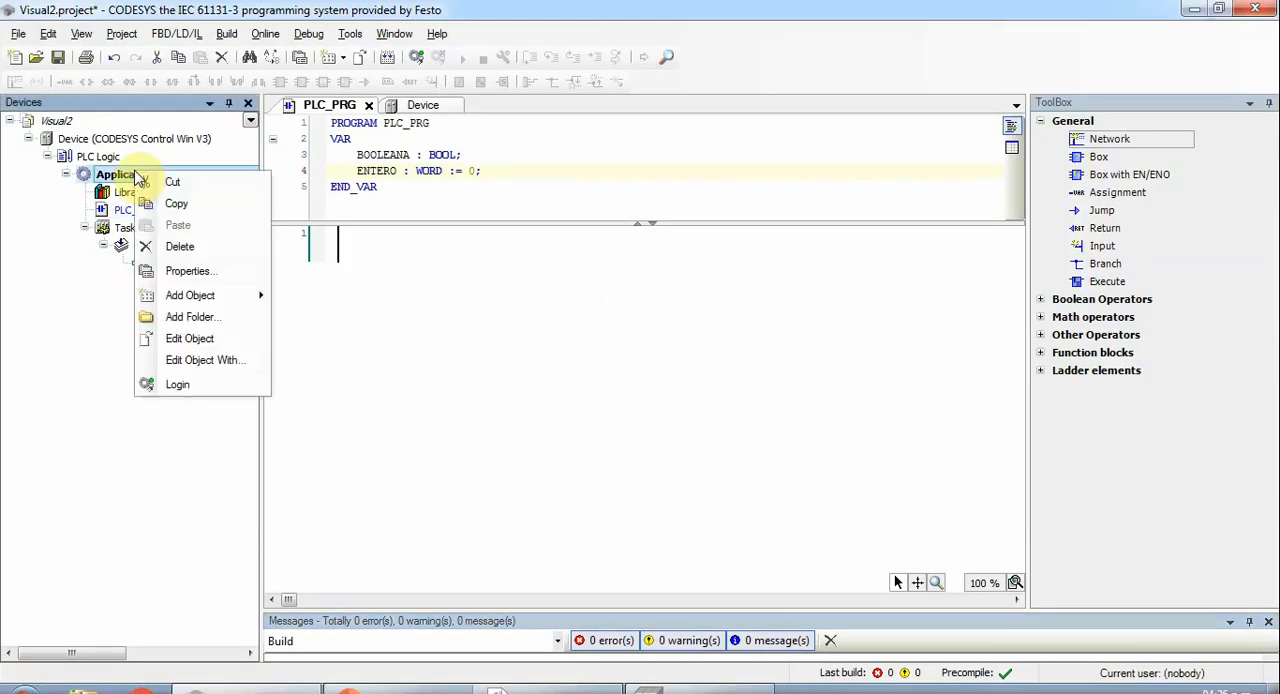
pyautogui.moveTo(233, 300)
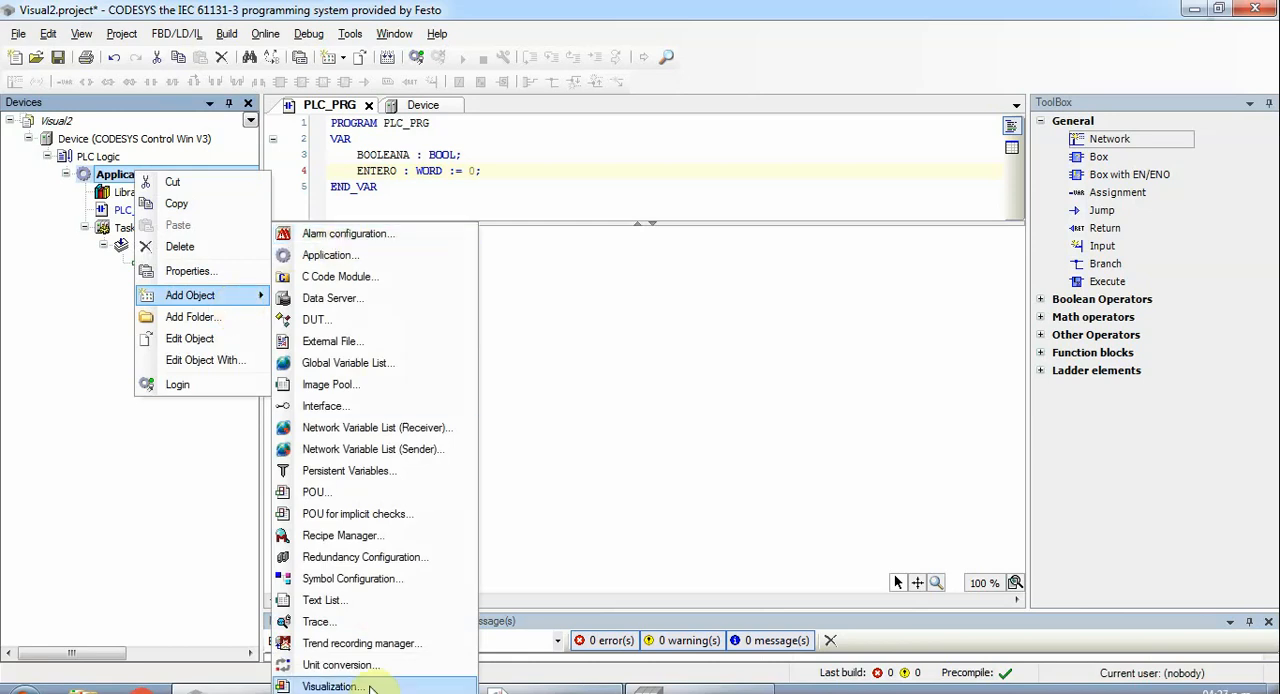
pyautogui.click(330, 686)
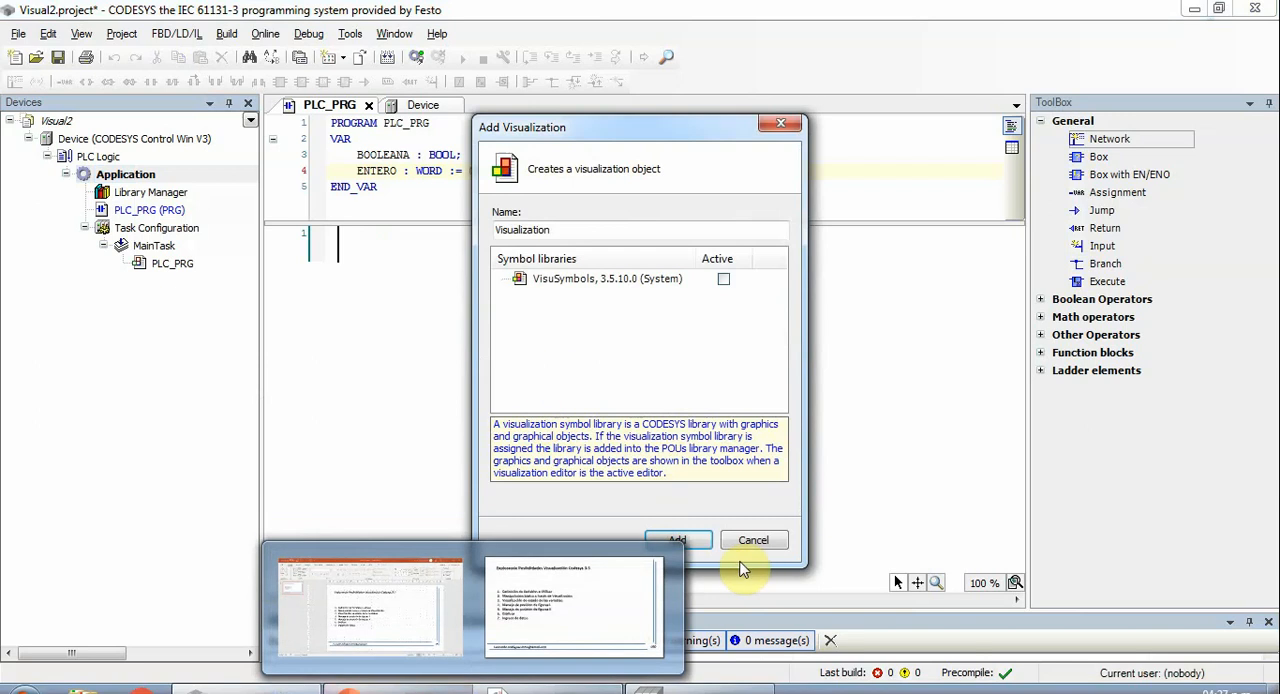
pyautogui.click(700, 542)
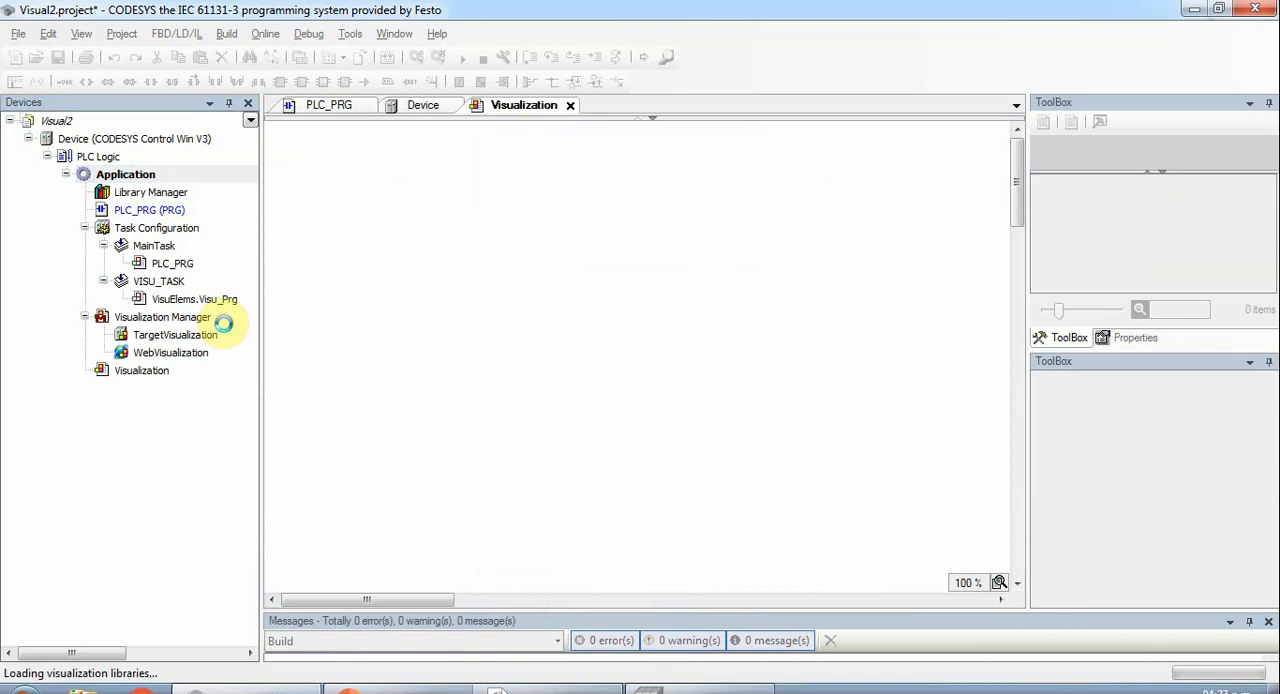
pyautogui.click(172, 318)
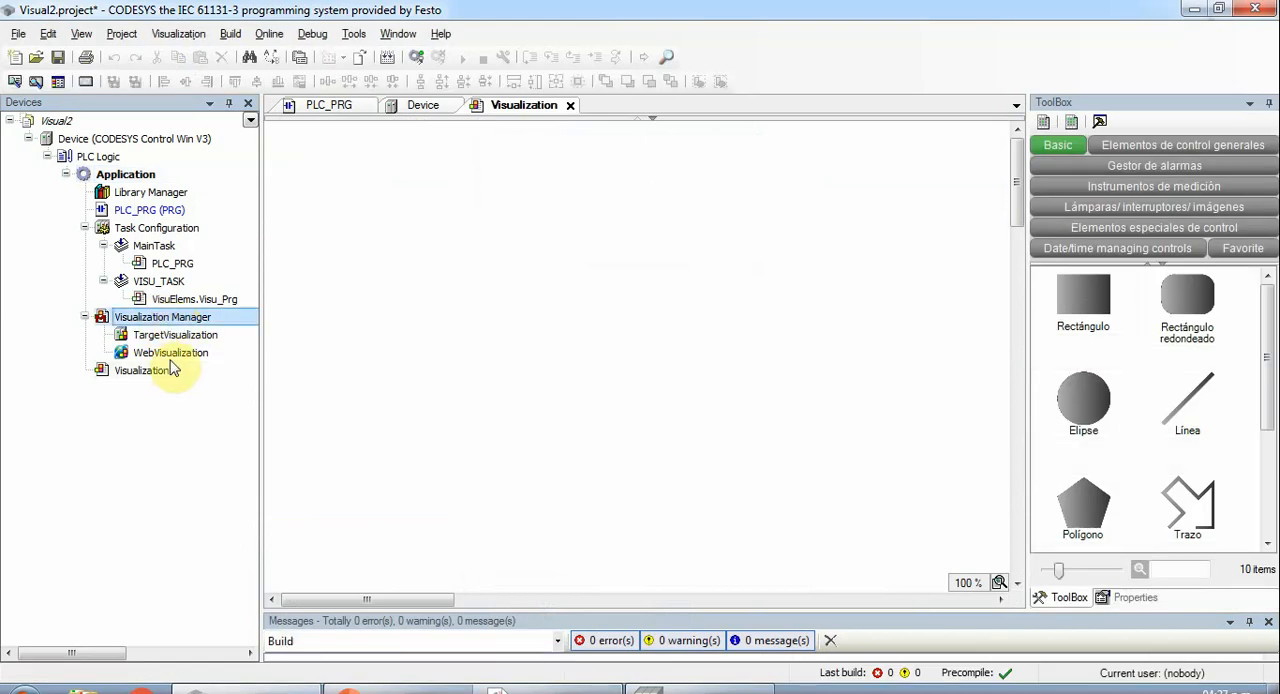
pyautogui.click(141, 371)
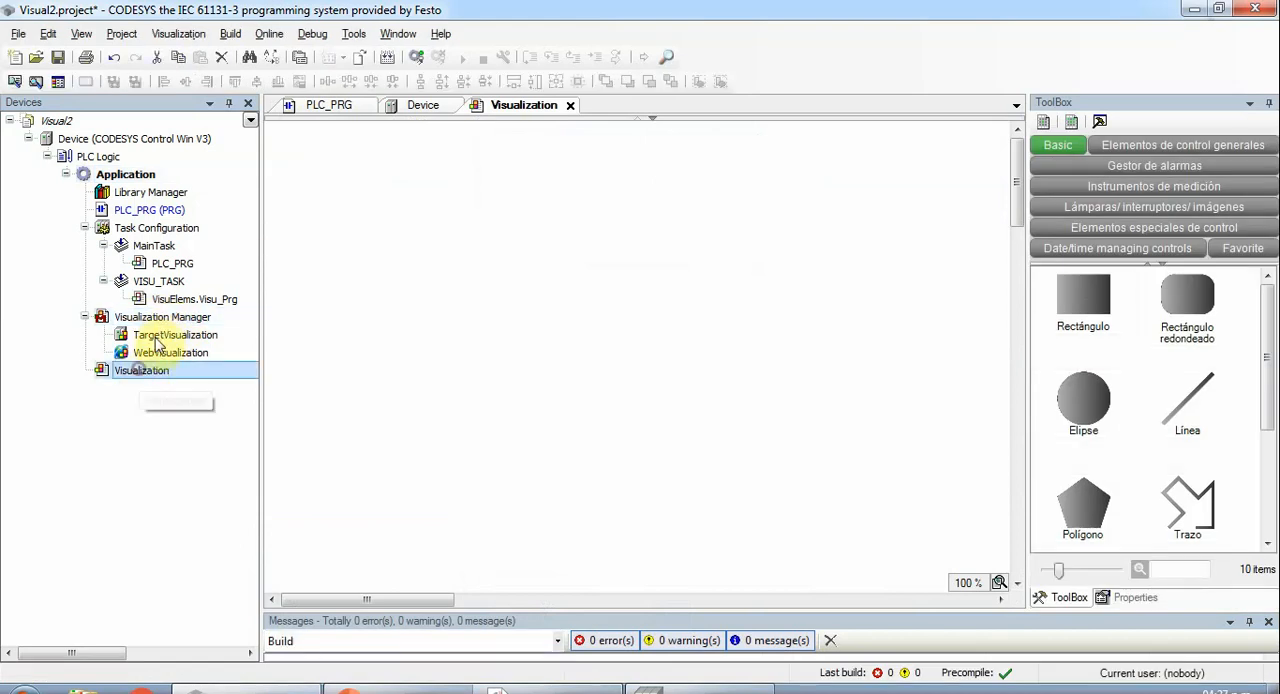
pyautogui.click(150, 318)
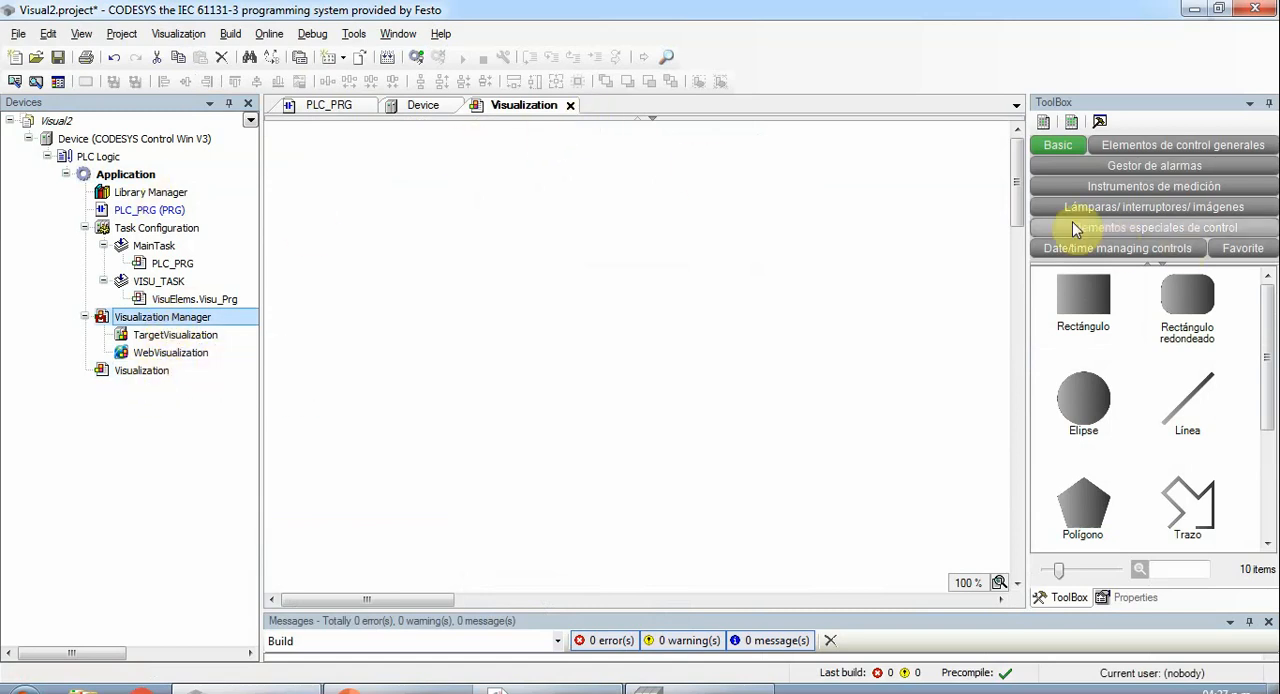
# - Widen the element library and place an "Interruptor de palanca" toggle switch in the upper-left corner of the visualization canvas
pyautogui.moveTo(1028, 203); pyautogui.dragTo(926, 208)
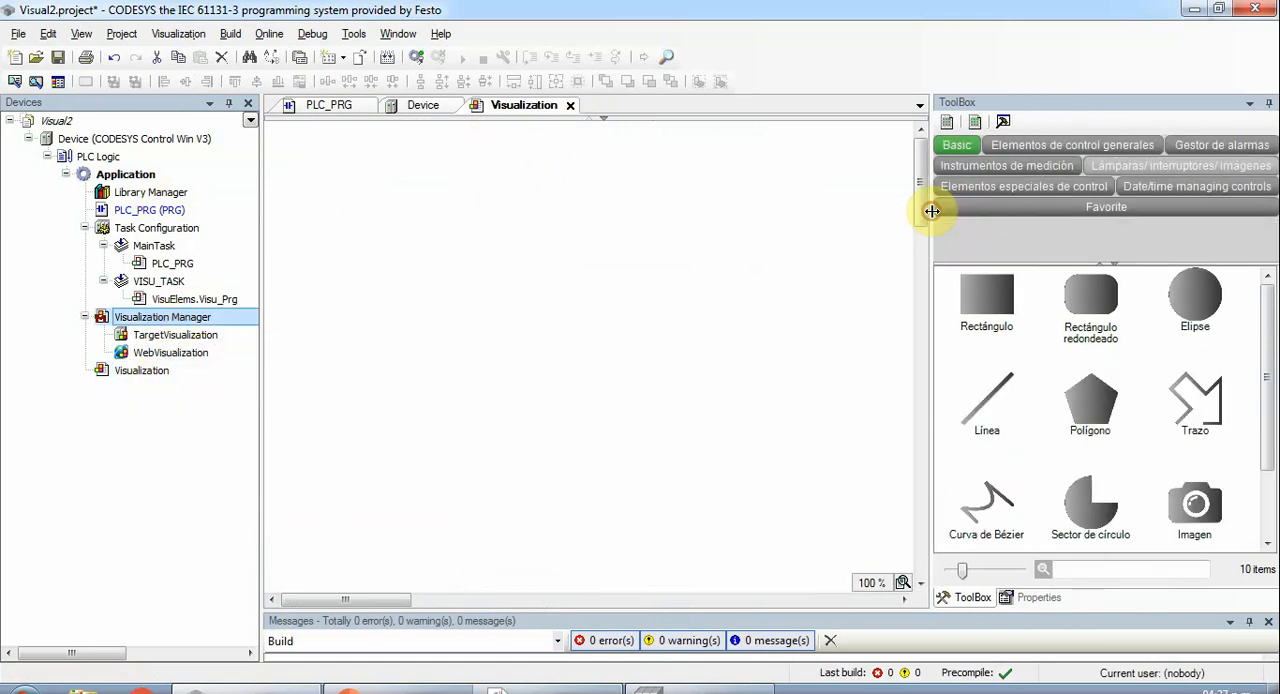
pyautogui.click(1100, 146)
pyautogui.click(1205, 145)
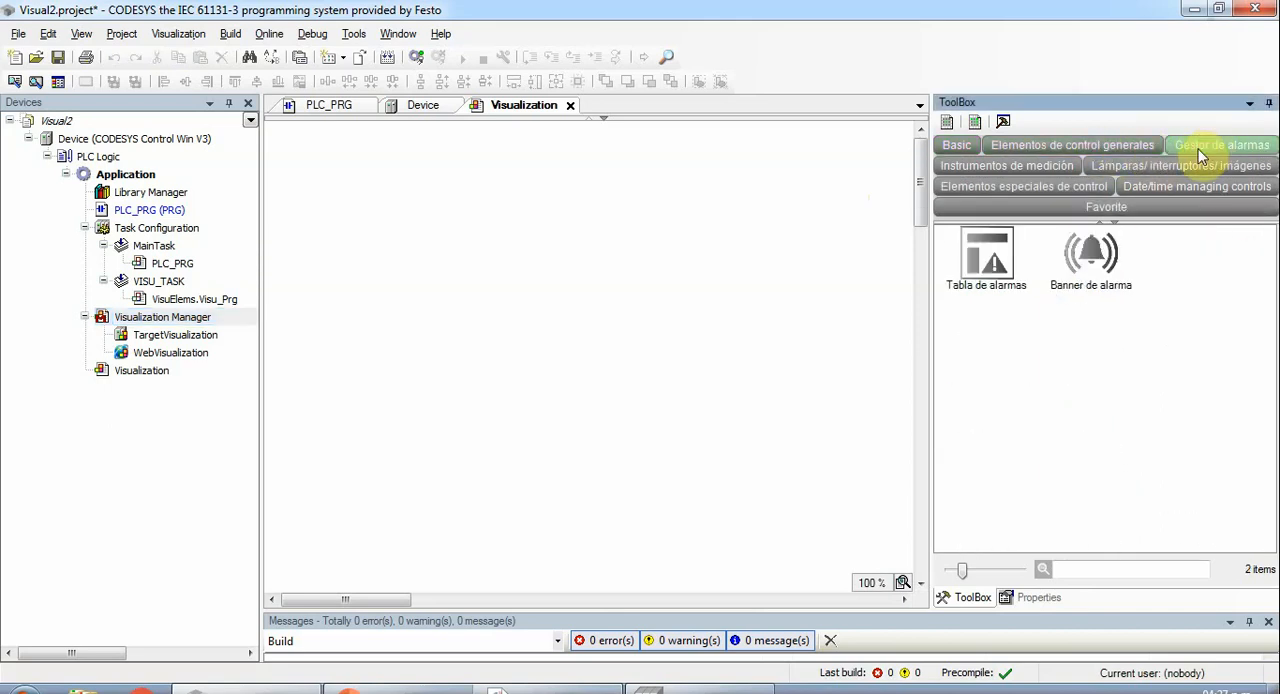
pyautogui.click(1022, 168)
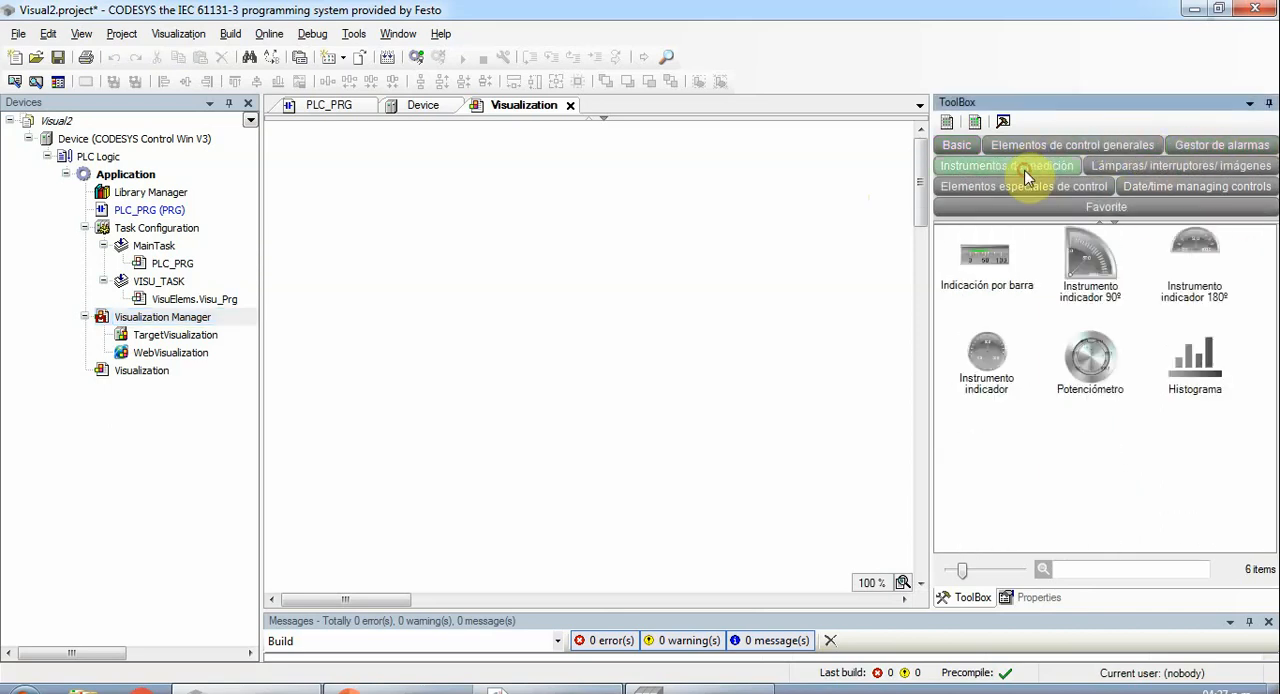
pyautogui.click(1143, 166)
pyautogui.moveTo(1199, 255); pyautogui.dragTo(328, 181)
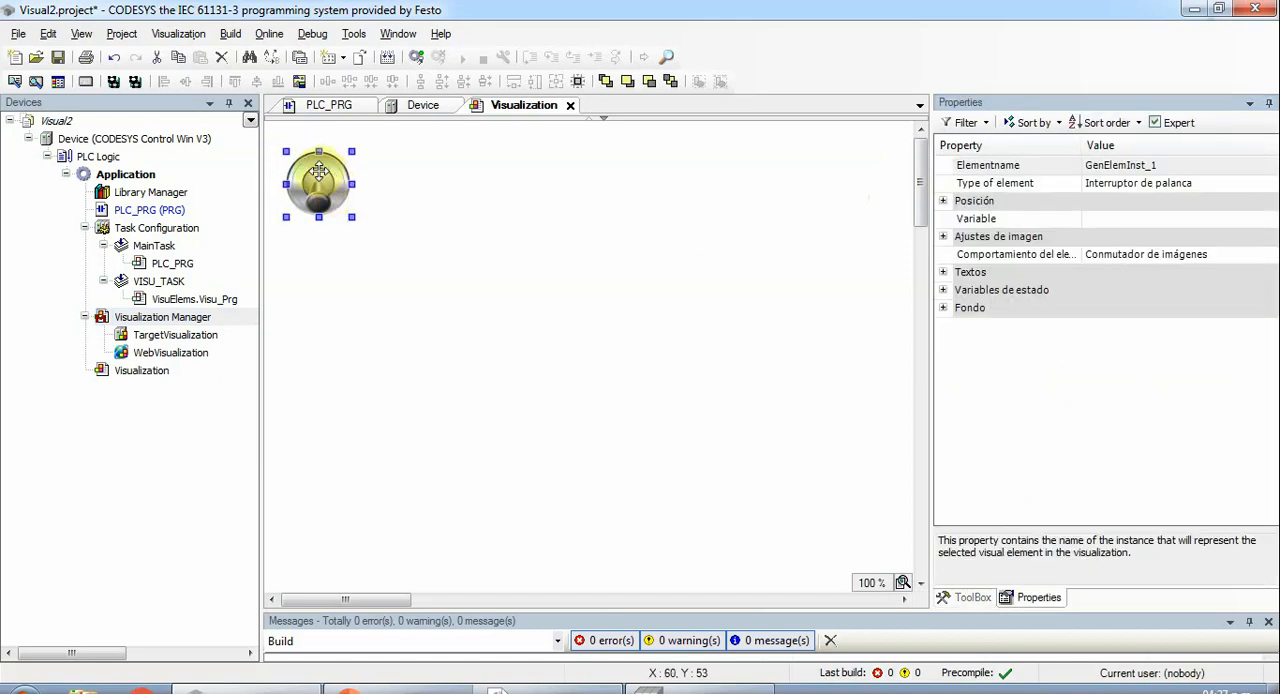
# - Assign the variable PLC_PRG.BOOLEANA to the toggle switch
pyautogui.click(1105, 220)
pyautogui.click(1107, 234)
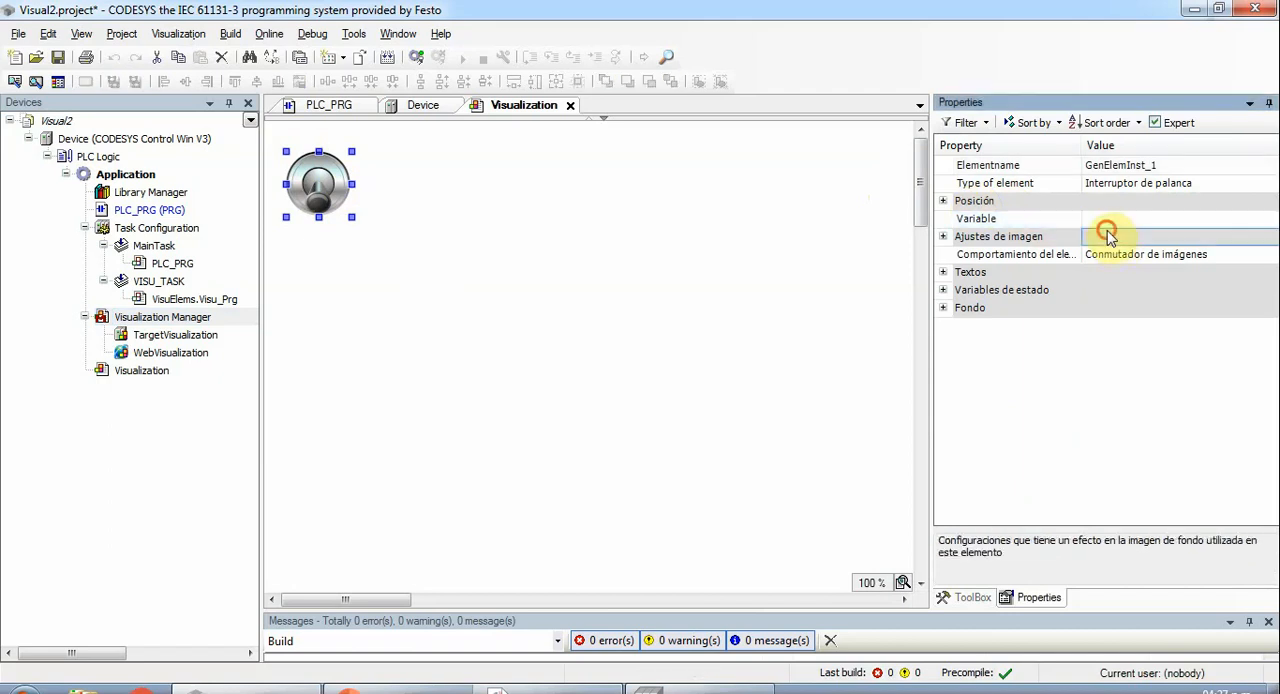
pyautogui.click(1140, 218)
pyautogui.click(1267, 218)
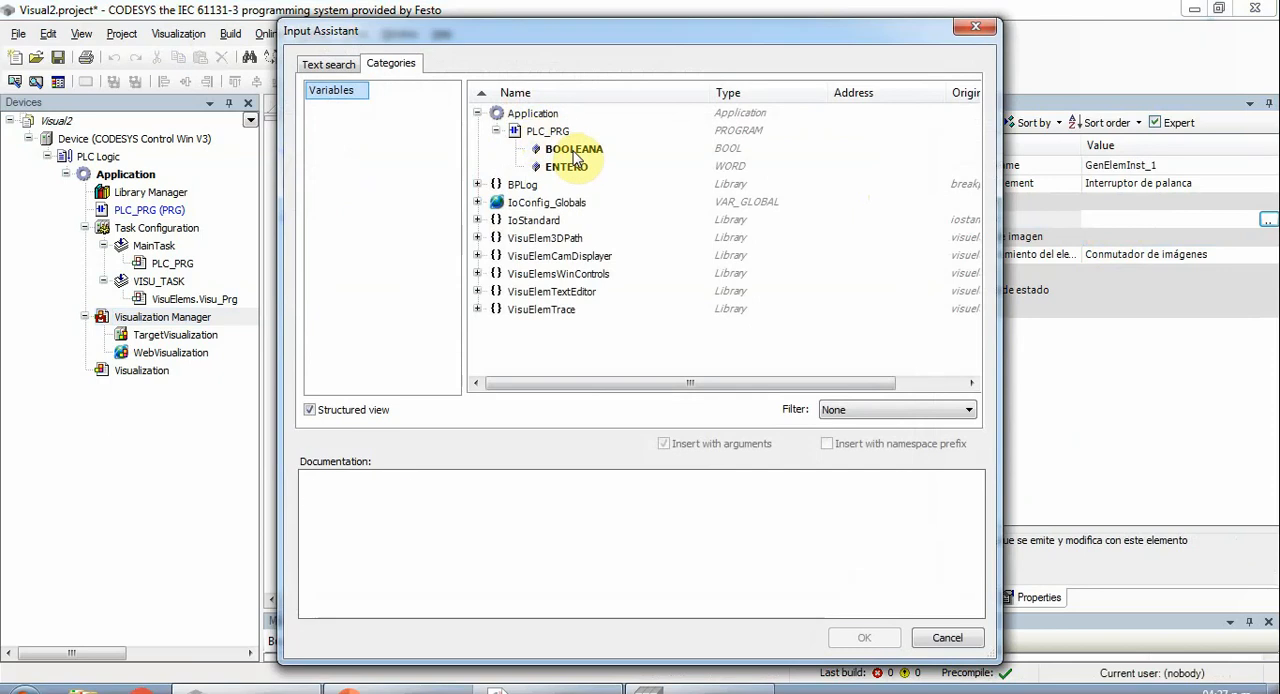
pyautogui.doubleClick(573, 152)
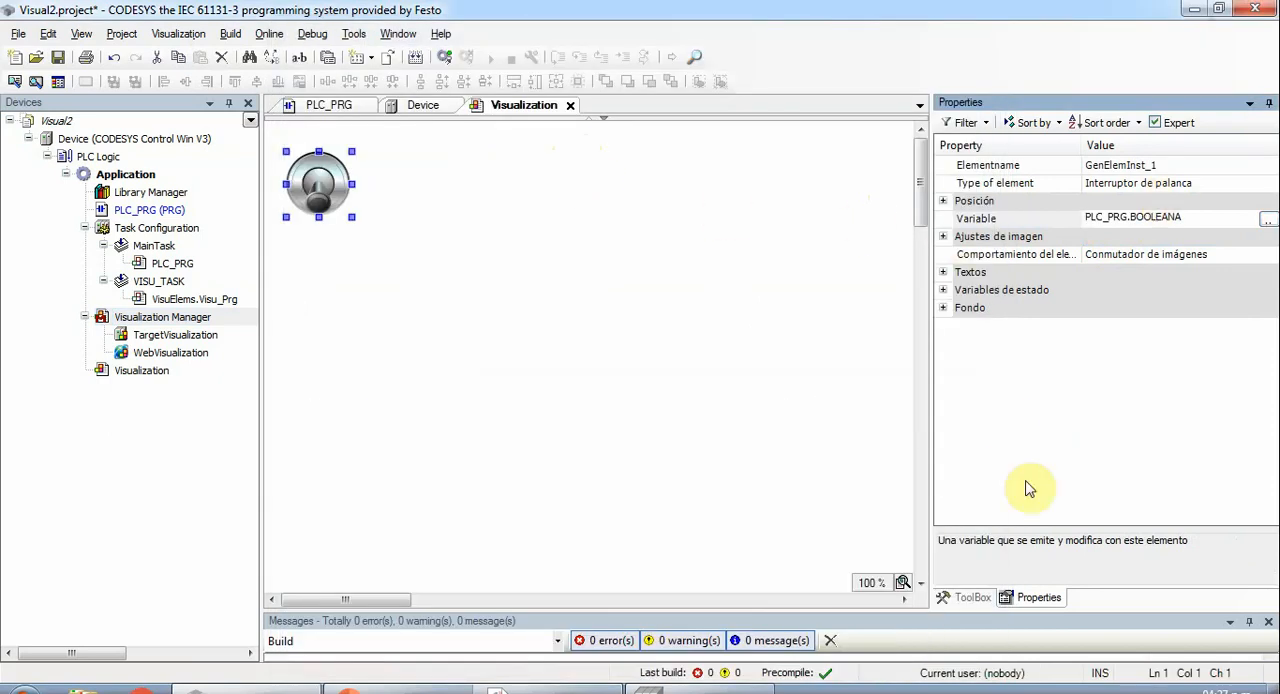
# - Place a "Potenciómetro" element on the visualization, shrink it and position it just below the toggle switch
pyautogui.click(972, 597)
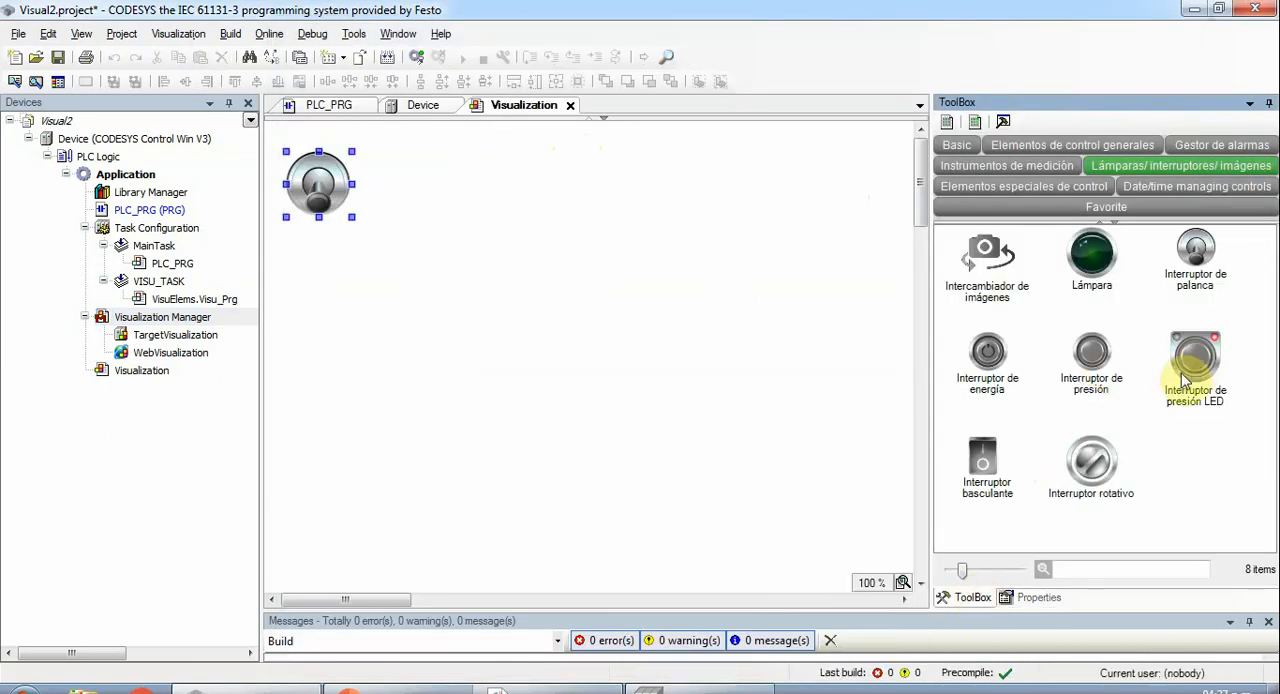
pyautogui.click(1075, 148)
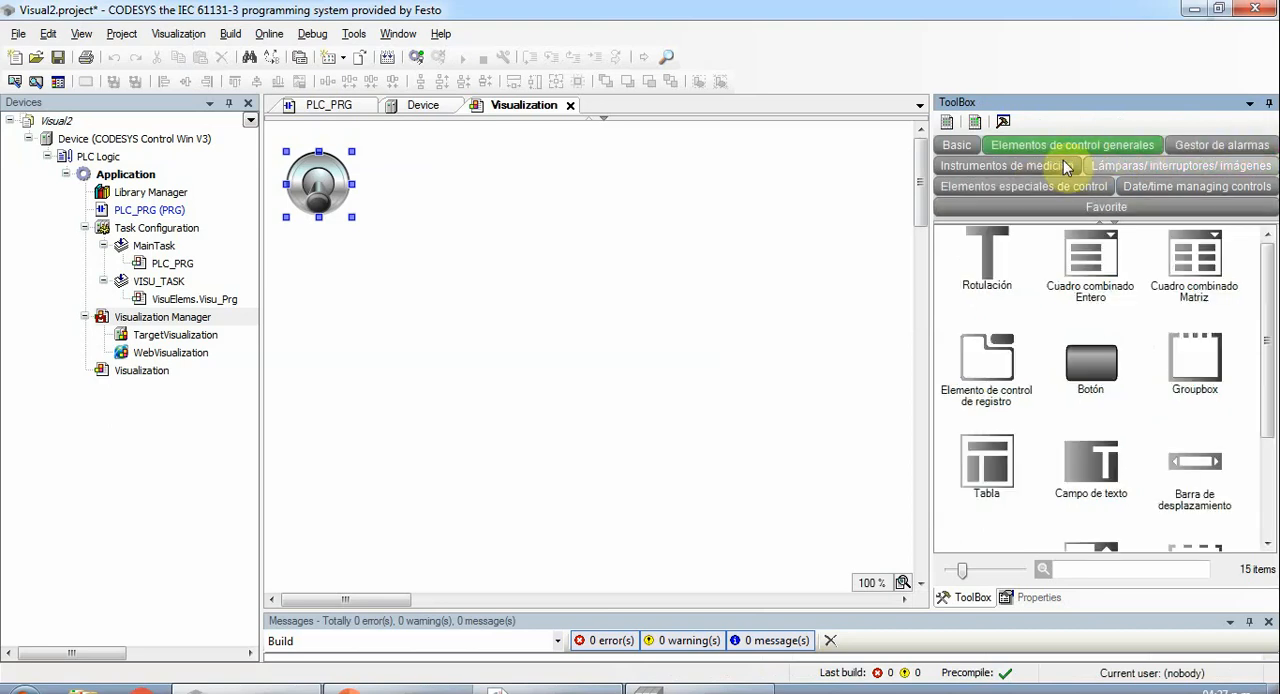
pyautogui.click(1052, 166)
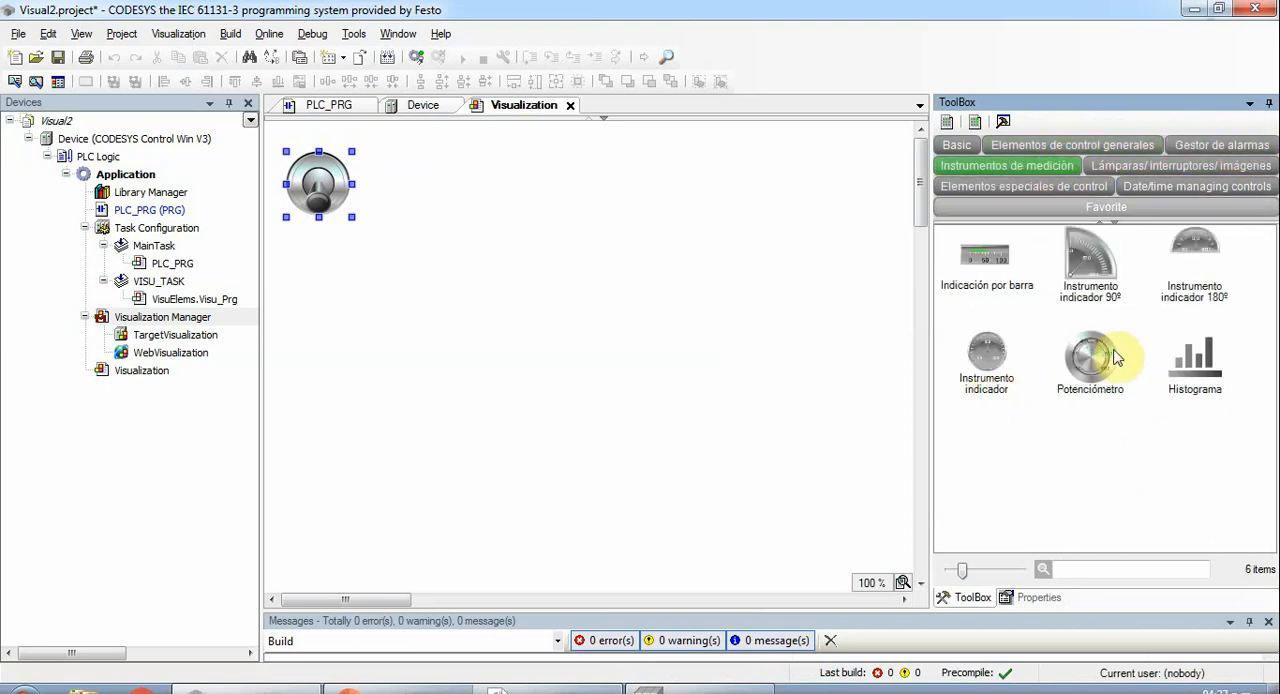
pyautogui.moveTo(1110, 358); pyautogui.dragTo(393, 405)
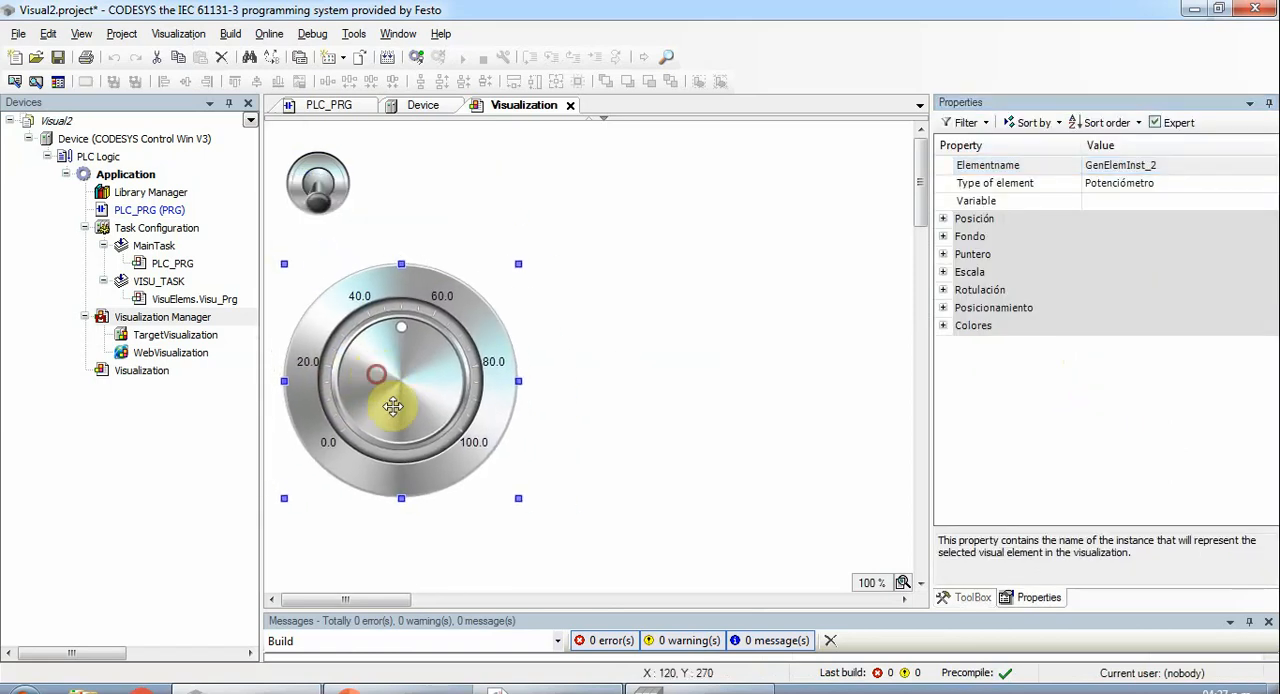
pyautogui.moveTo(518, 498); pyautogui.dragTo(430, 419)
pyautogui.moveTo(355, 345); pyautogui.dragTo(352, 327)
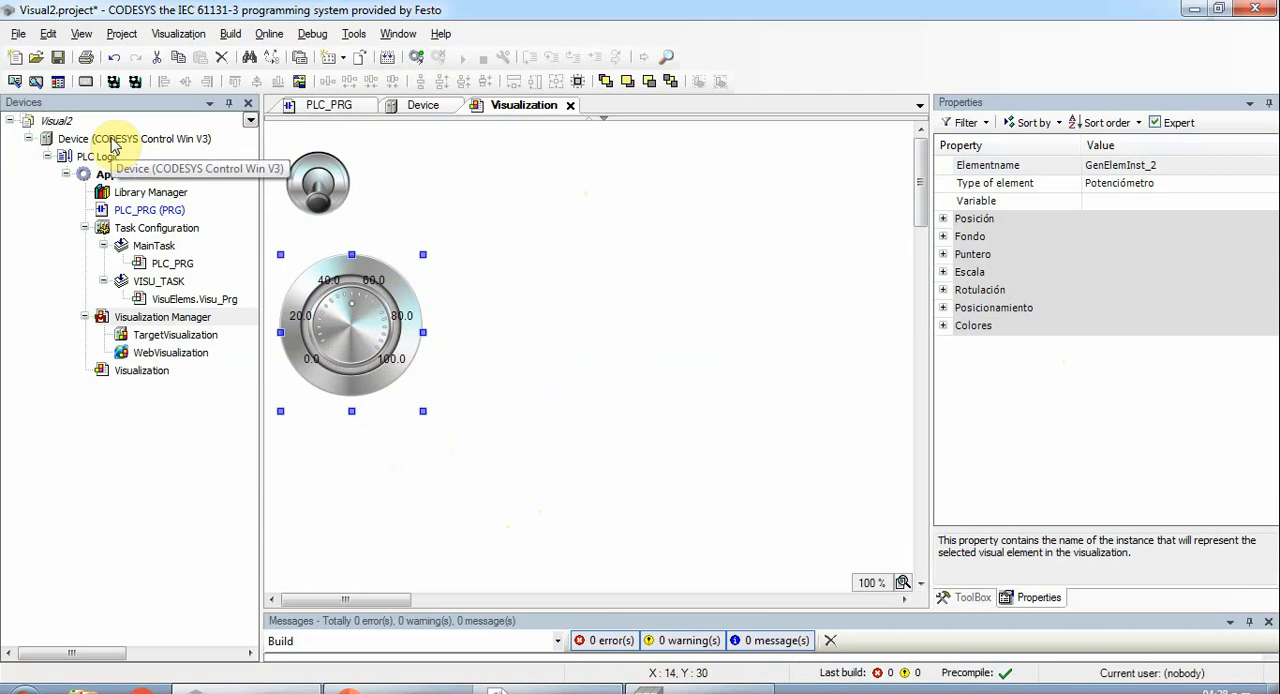
# - Check the run state of the CODESYS Control Win soft PLC and add the TCP/IP gateway Gateway-1 (localhost, port 1217) in the device's communication settings
pyautogui.doubleClick(113, 145)
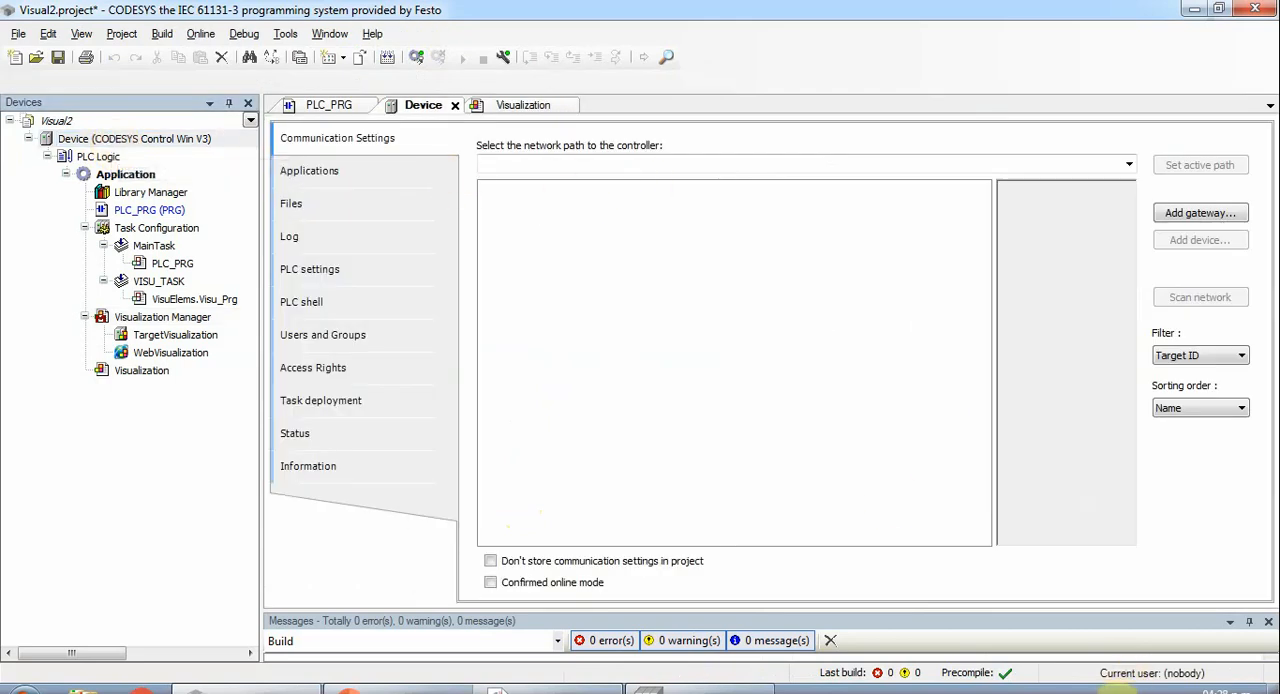
pyautogui.click(1082, 690)
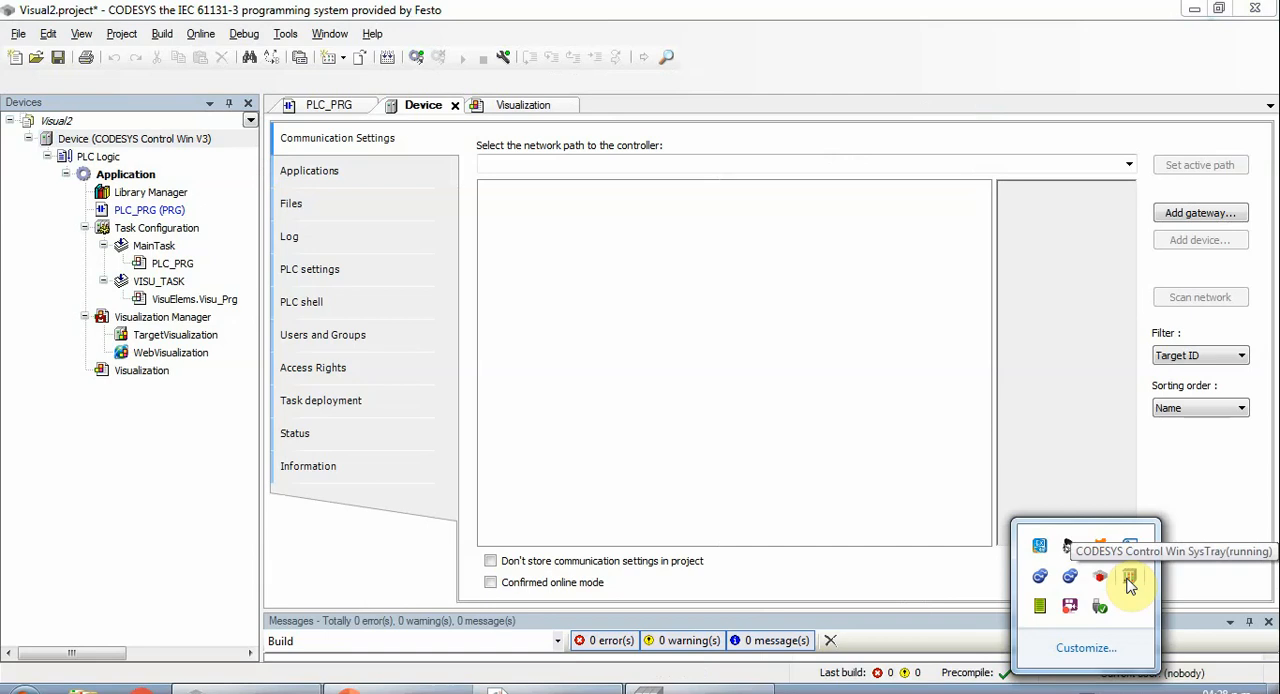
pyautogui.rightClick(1129, 582)
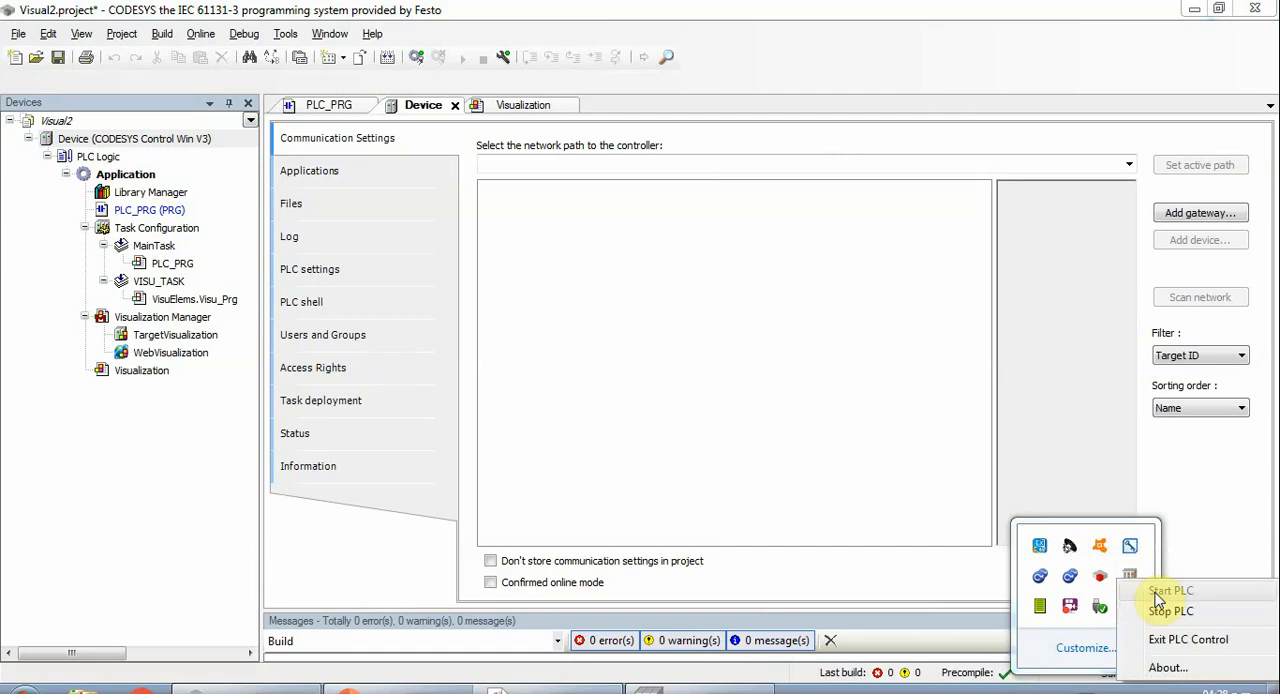
pyautogui.click(1102, 470)
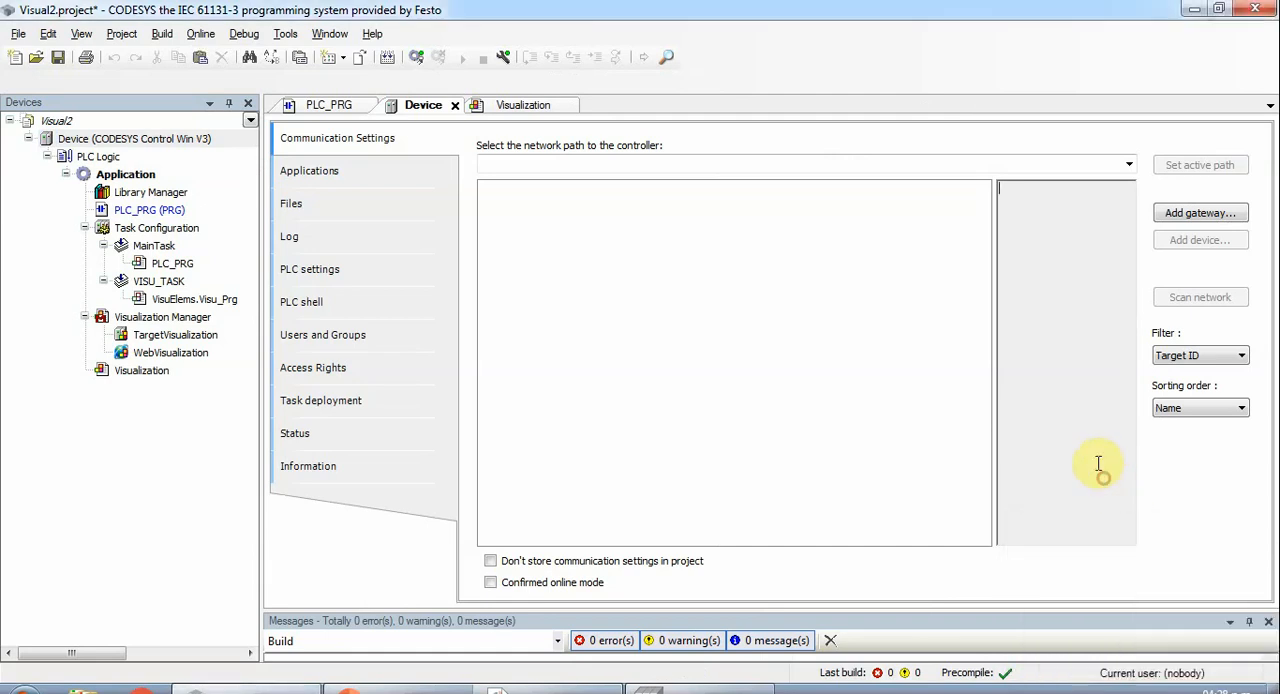
pyautogui.click(1200, 213)
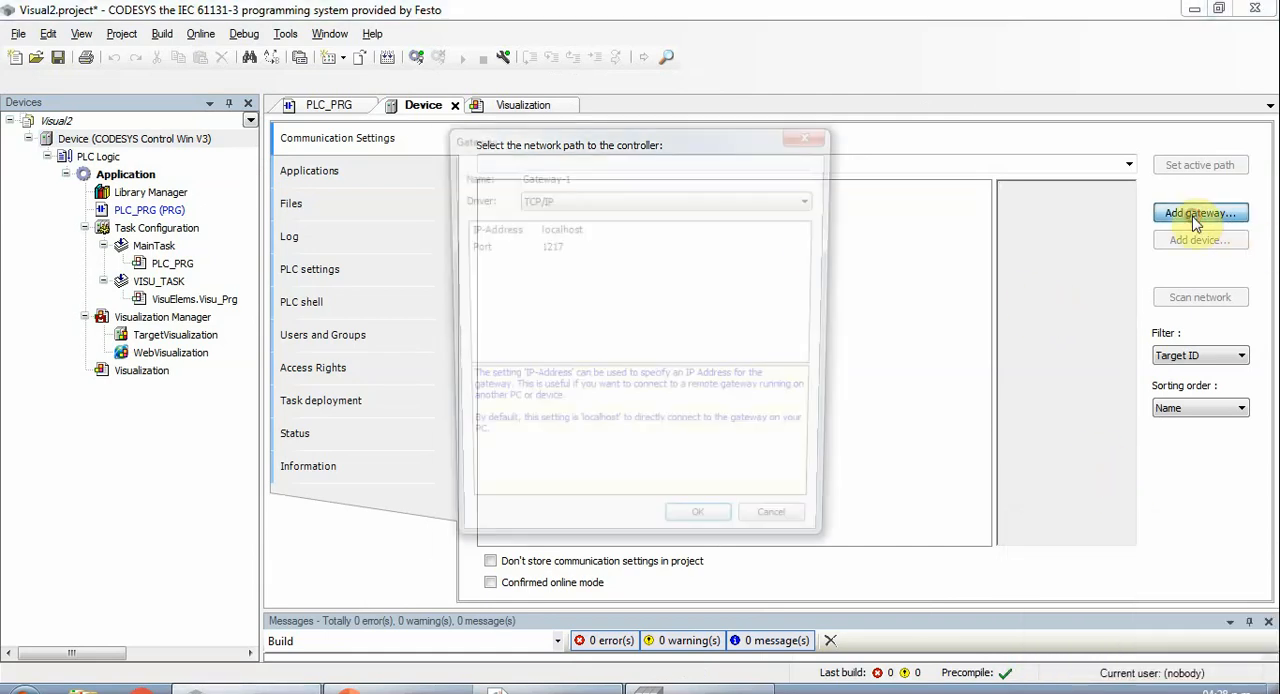
pyautogui.click(697, 533)
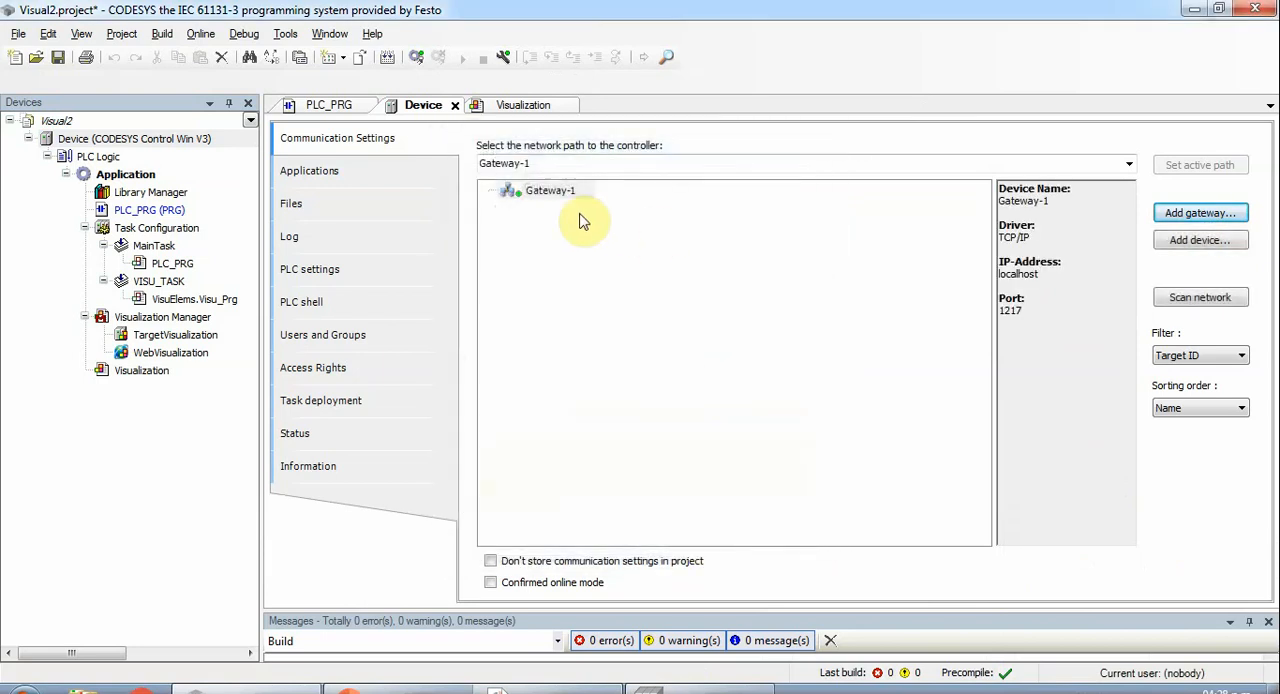
# - Scan Gateway-1 for the soft PLC and log in, replacing the application running on it with the latest code
pyautogui.click(1200, 297)
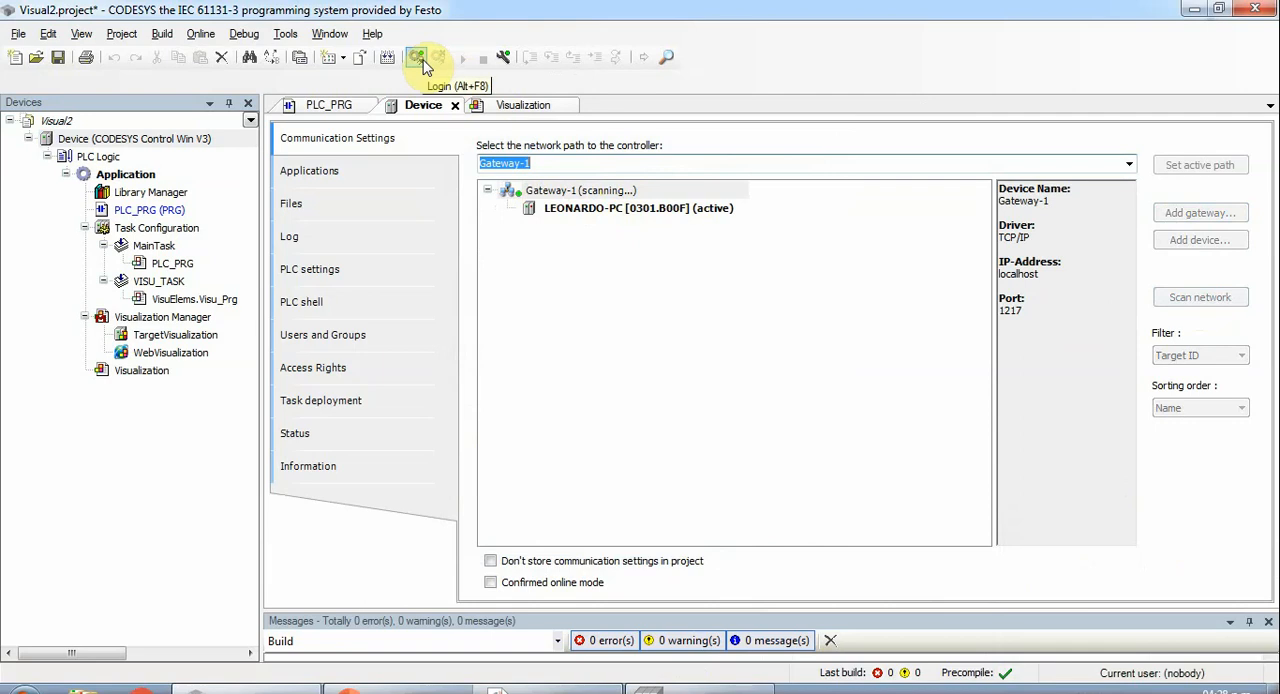
pyautogui.click(453, 105)
pyautogui.click(417, 57)
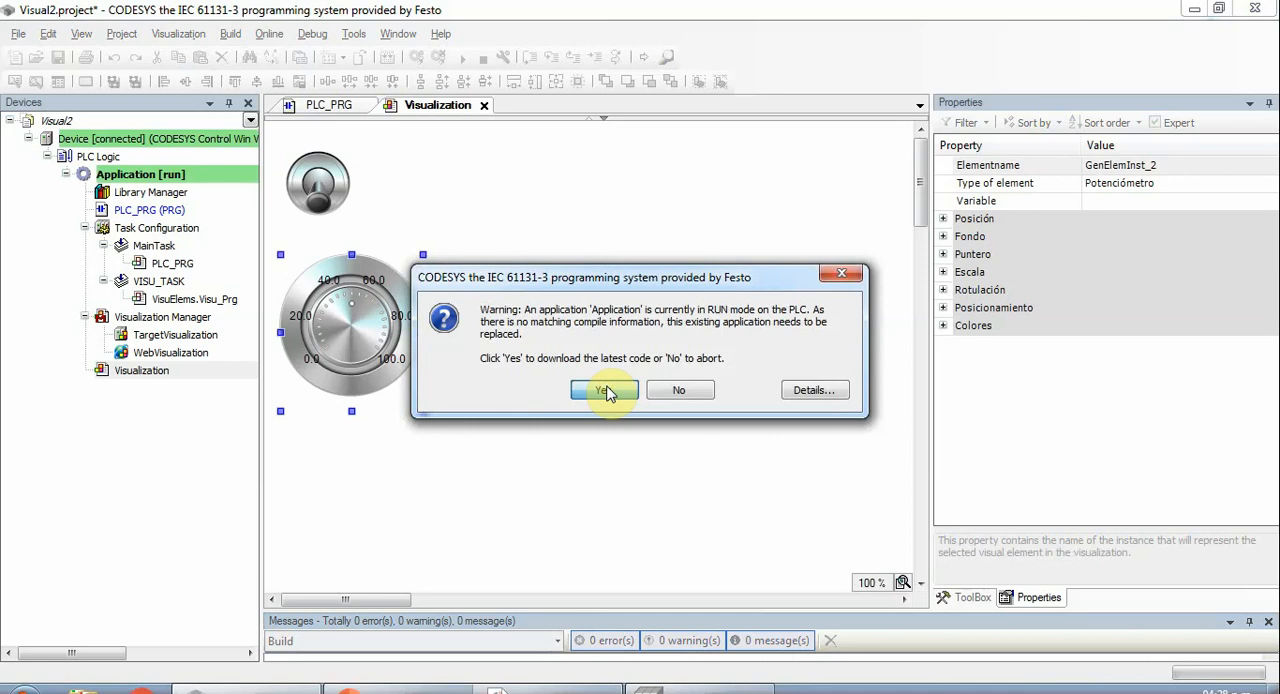
pyautogui.click(604, 390)
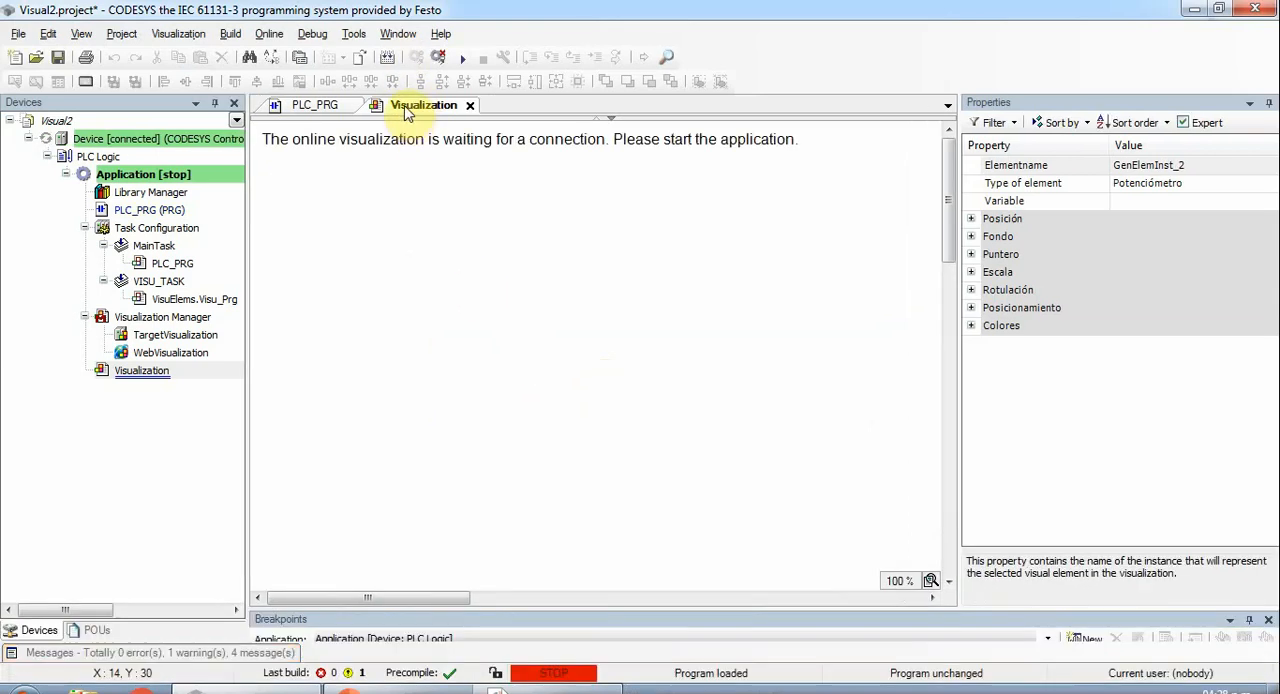
# - Dock the Visualization editor side by side with PLC_PRG and start the application
pyautogui.moveTo(405, 112); pyautogui.dragTo(629, 350)
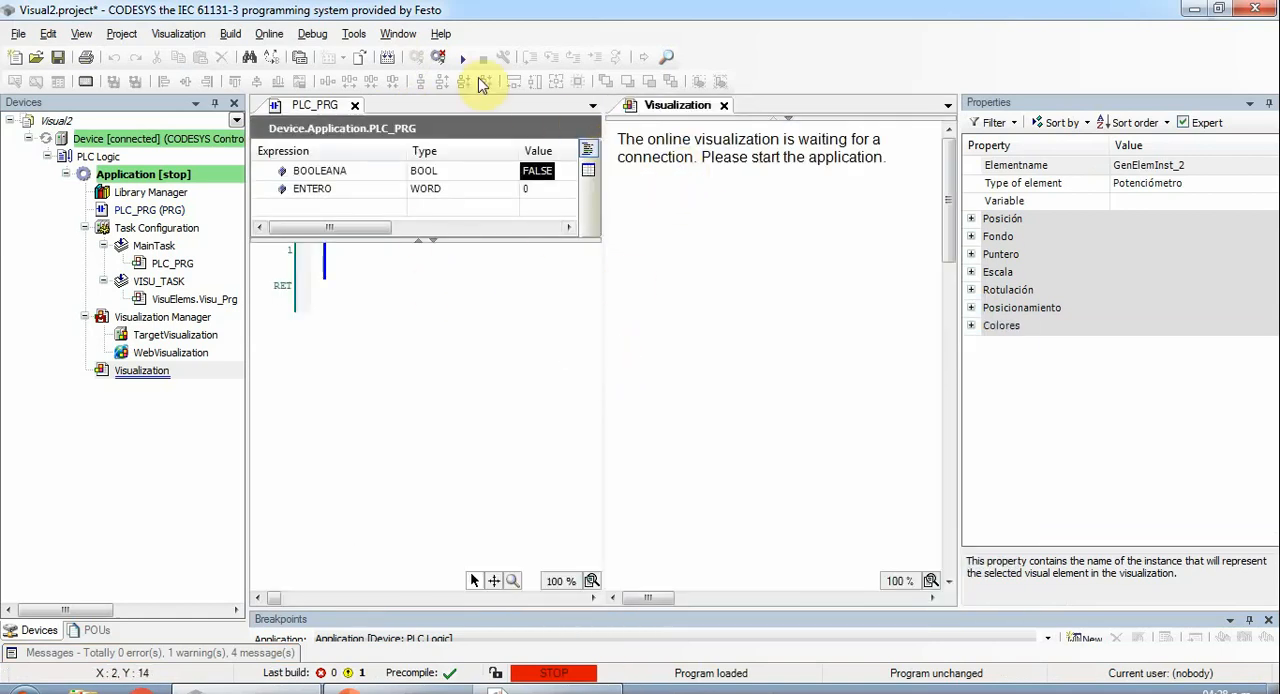
pyautogui.click(464, 62)
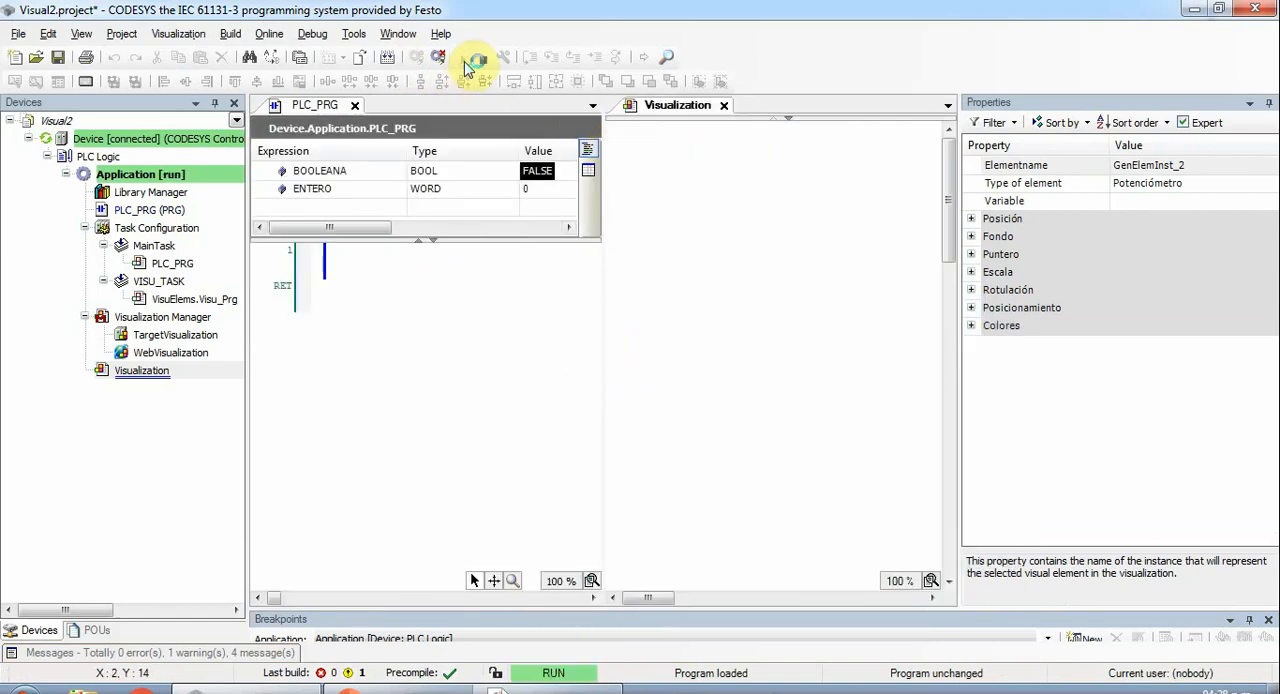
# - Test the toggle switch on and off against BOOLEANA, and try to turn the potentiometer
pyautogui.click(658, 210)
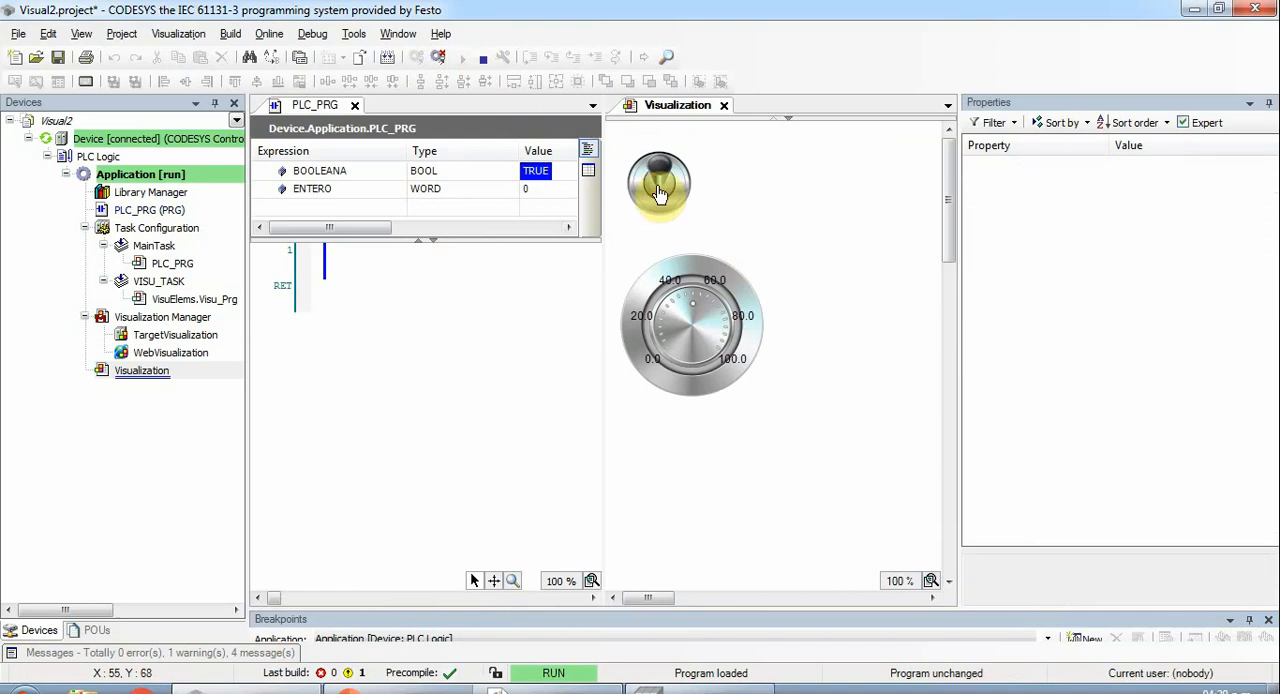
pyautogui.click(665, 196)
pyautogui.click(688, 303)
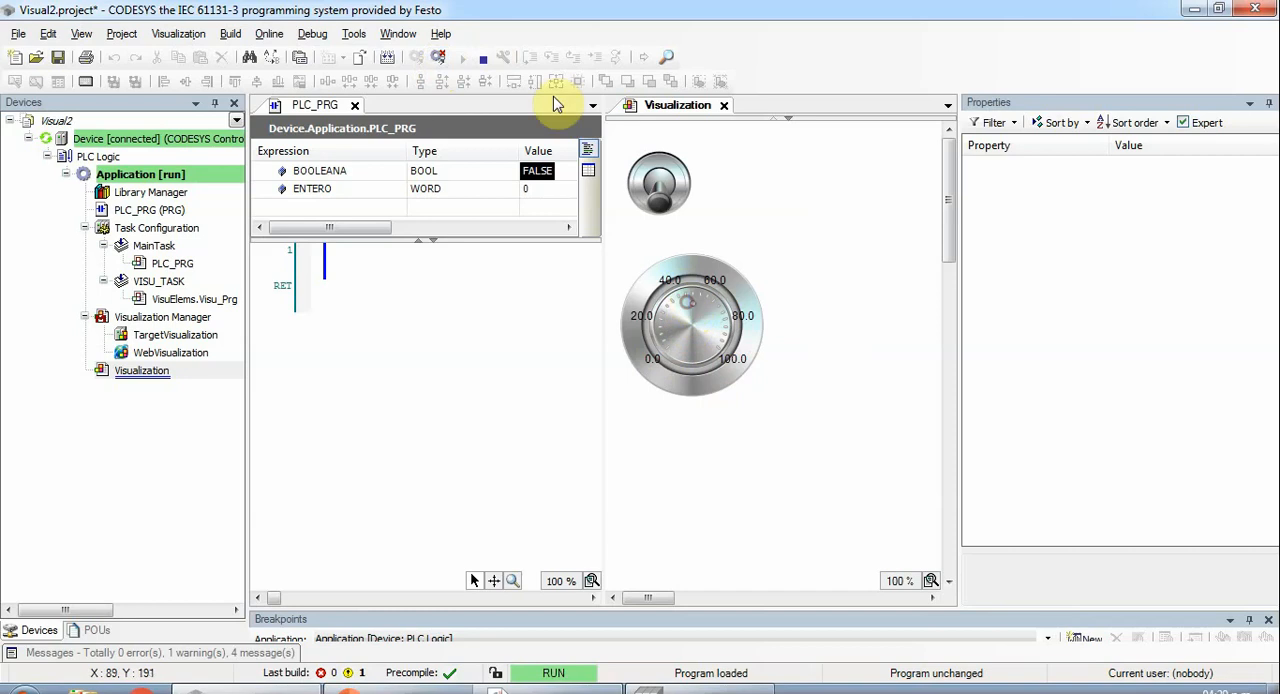
# - Log out and assign the variable PLC_PRG.ENTERO to the potentiometer
pyautogui.click(441, 59)
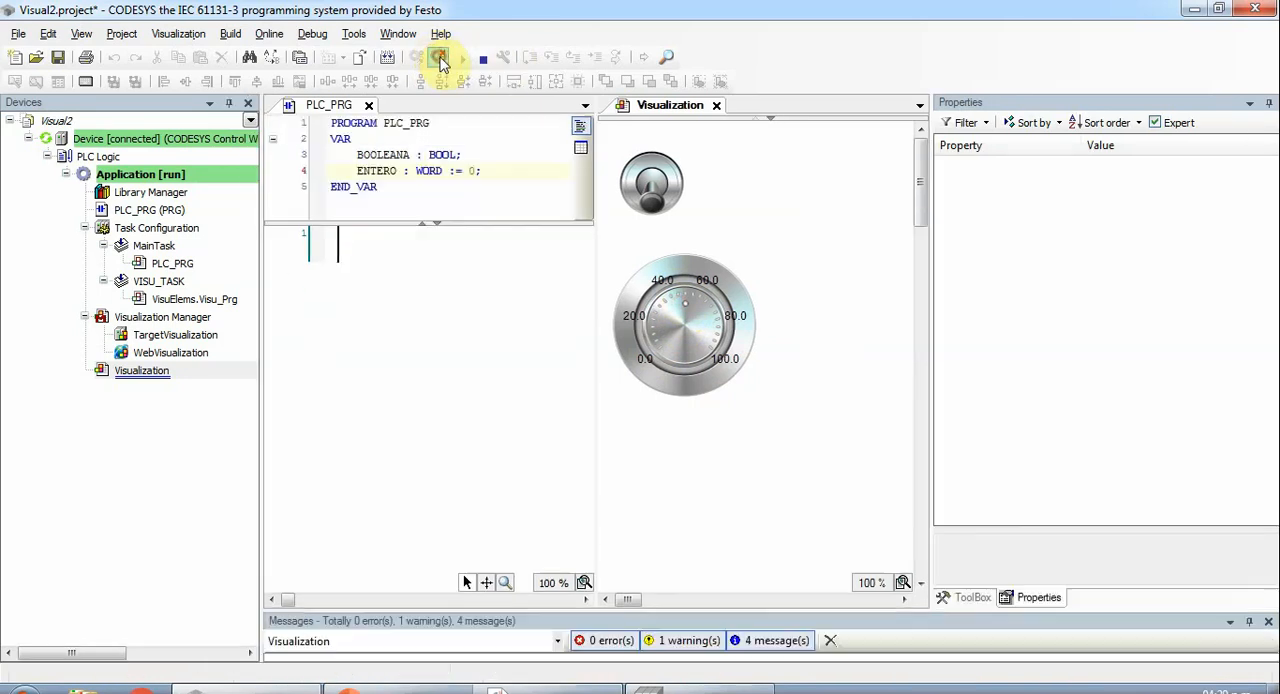
pyautogui.click(690, 312)
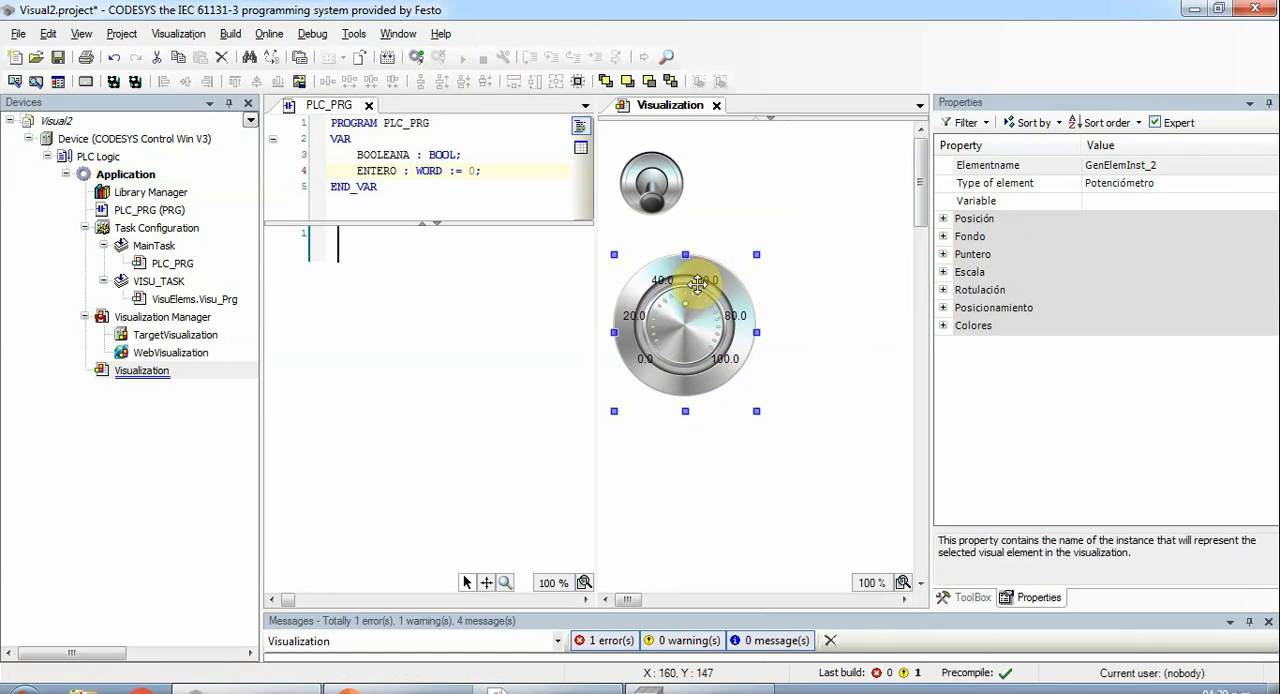
pyautogui.click(1115, 204)
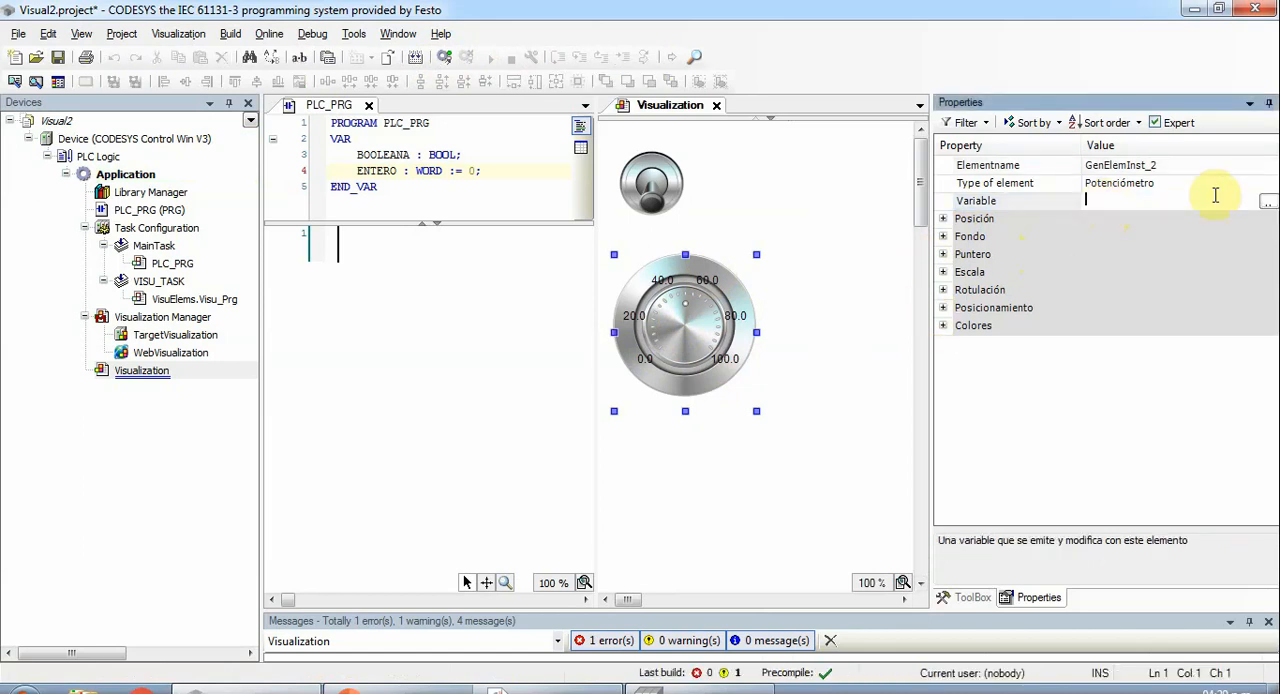
pyautogui.click(1267, 202)
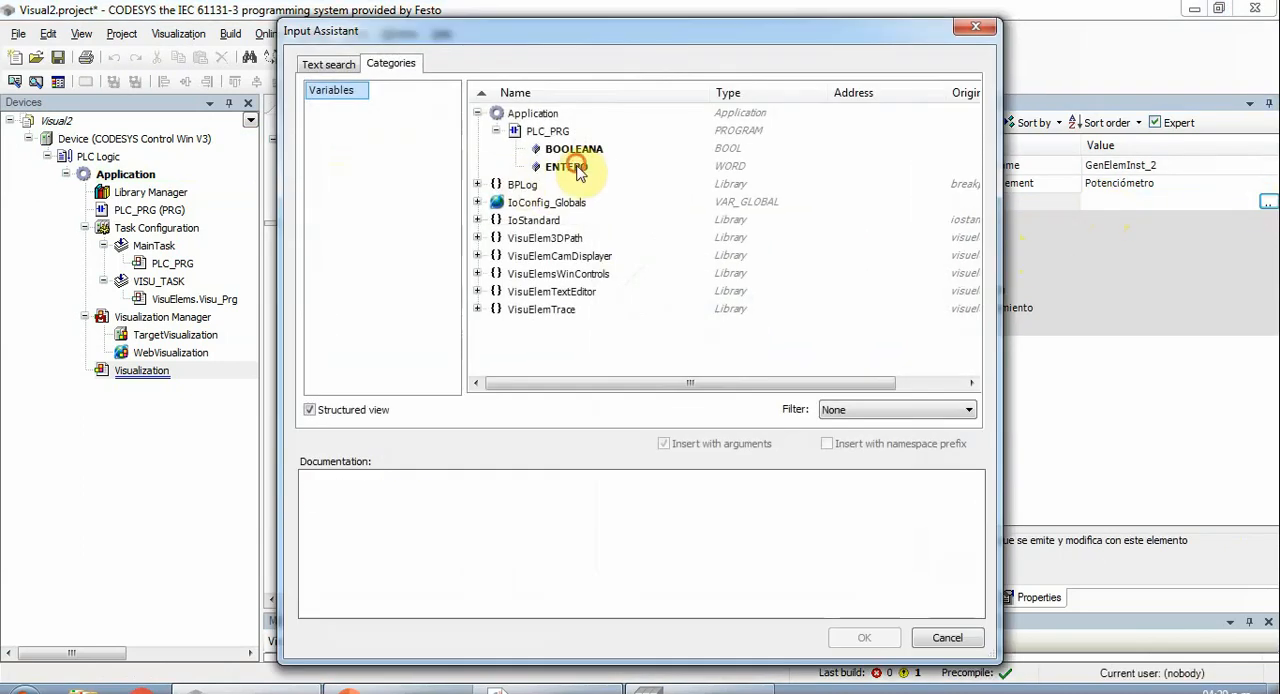
pyautogui.click(577, 170)
pyautogui.click(864, 637)
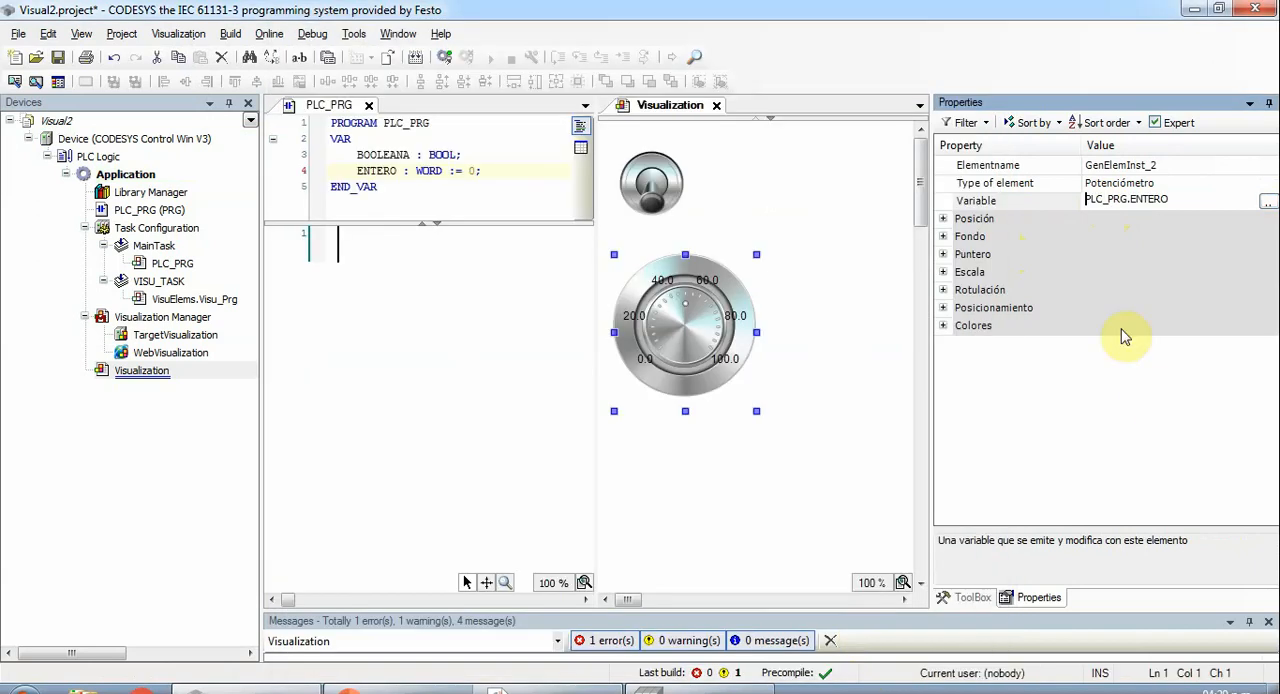
pyautogui.click(1079, 379)
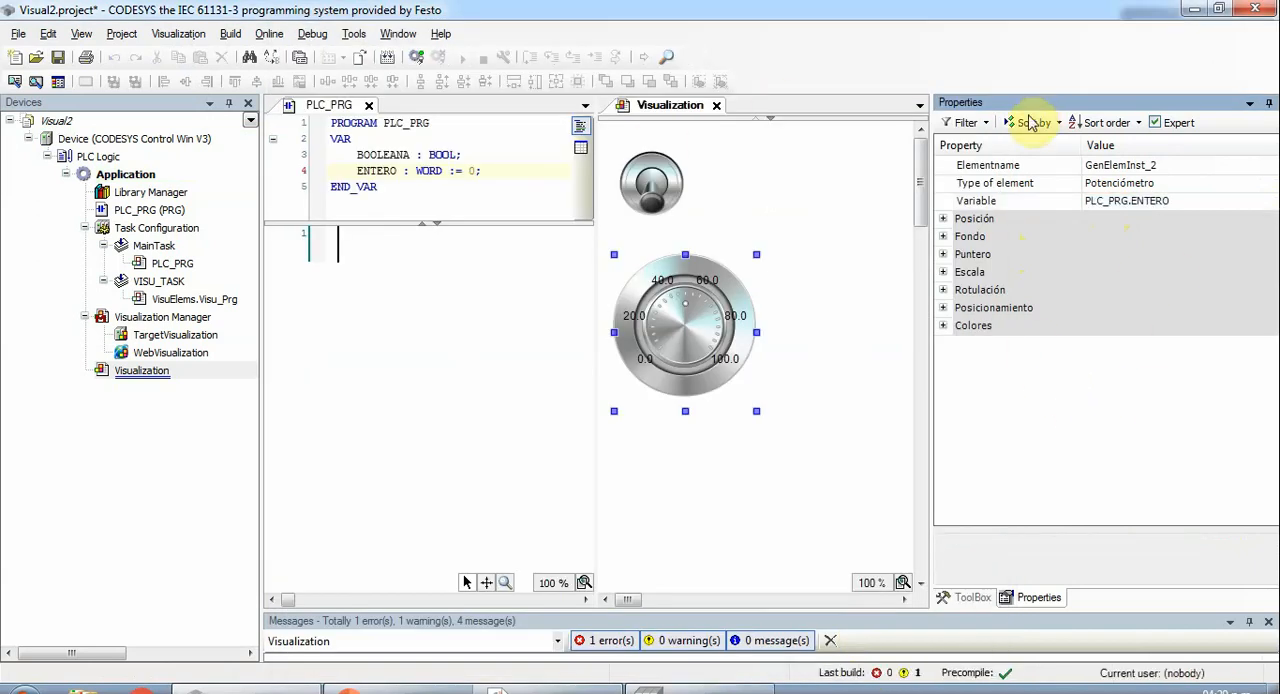
# - Log in with online change and try to turn the potentiometer's knob in the visualization
pyautogui.click(418, 63)
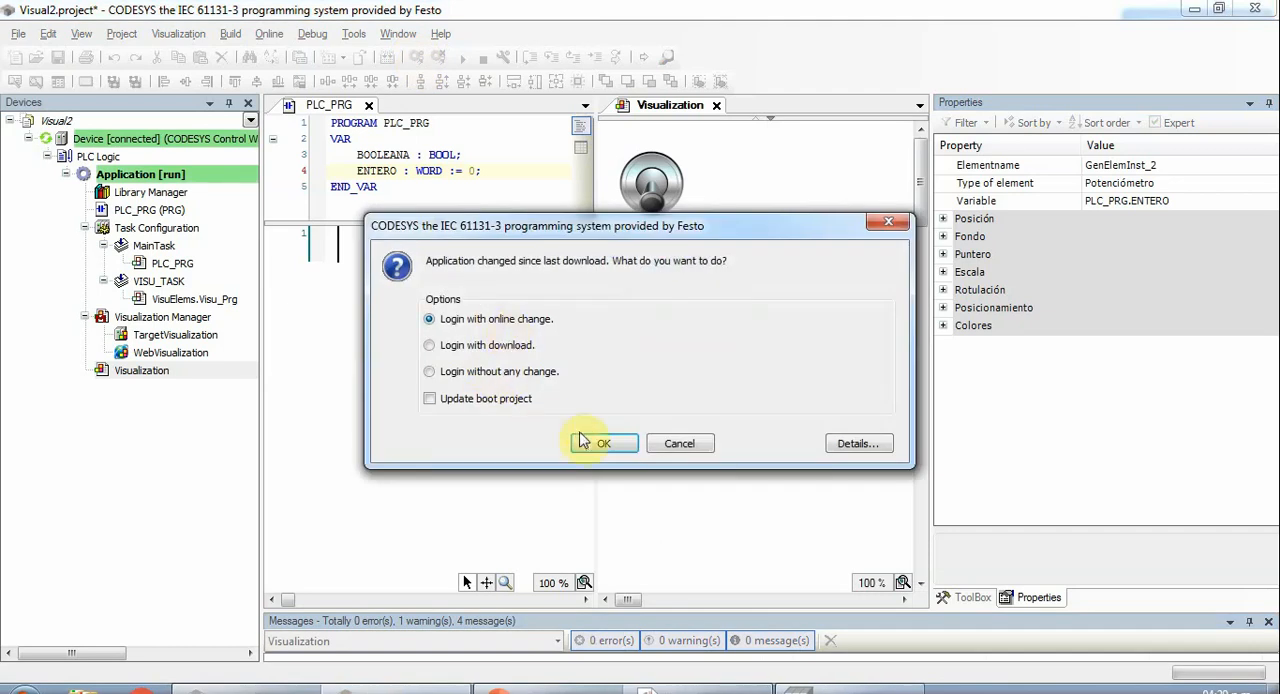
pyautogui.click(590, 443)
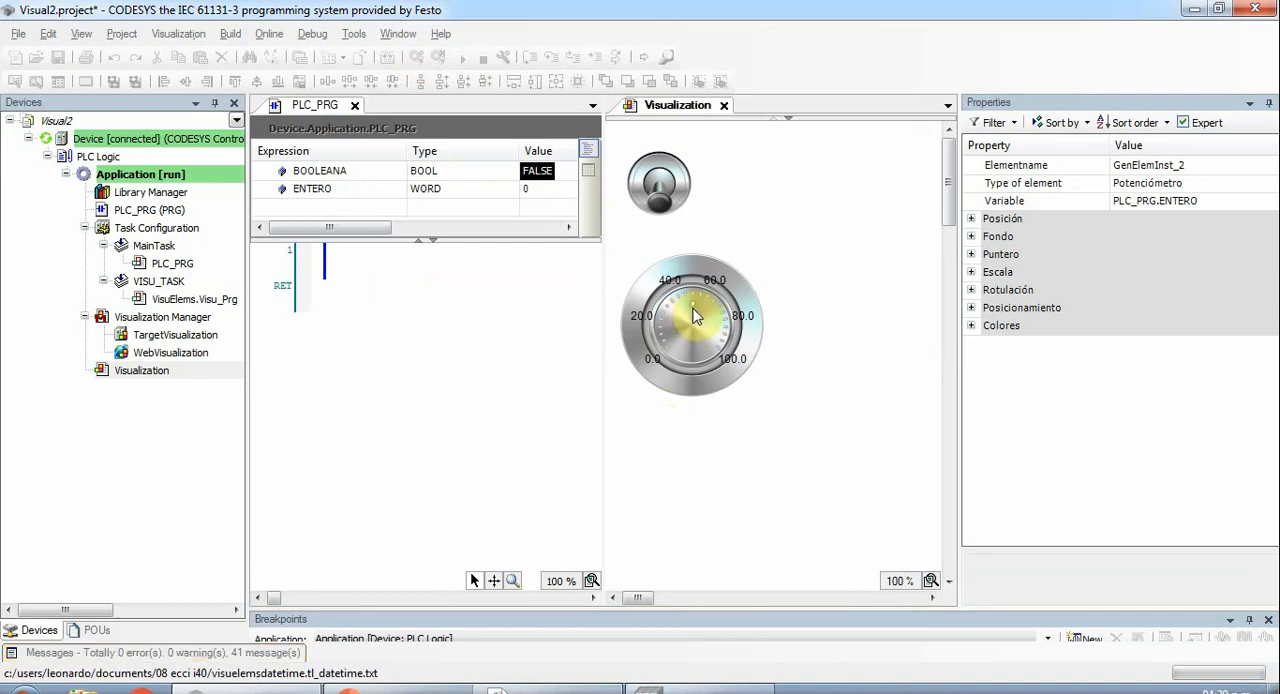
pyautogui.moveTo(695, 310)
pyautogui.mouseDown()
pyautogui.moveTo(671, 377)
pyautogui.moveTo(736, 311)
pyautogui.moveTo(696, 297)
pyautogui.moveTo(709, 318)
pyautogui.mouseUp()
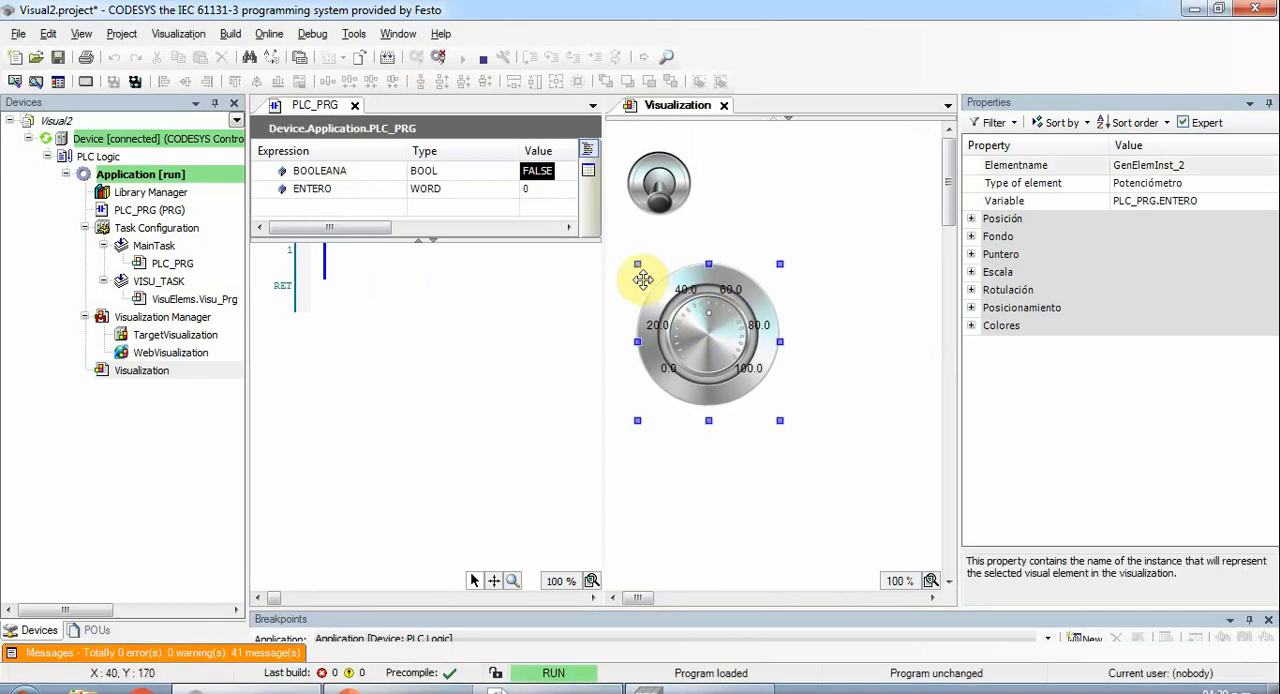
# - Review the build messages for errors and warnings, and collapse the message list again
pyautogui.click(204, 655)
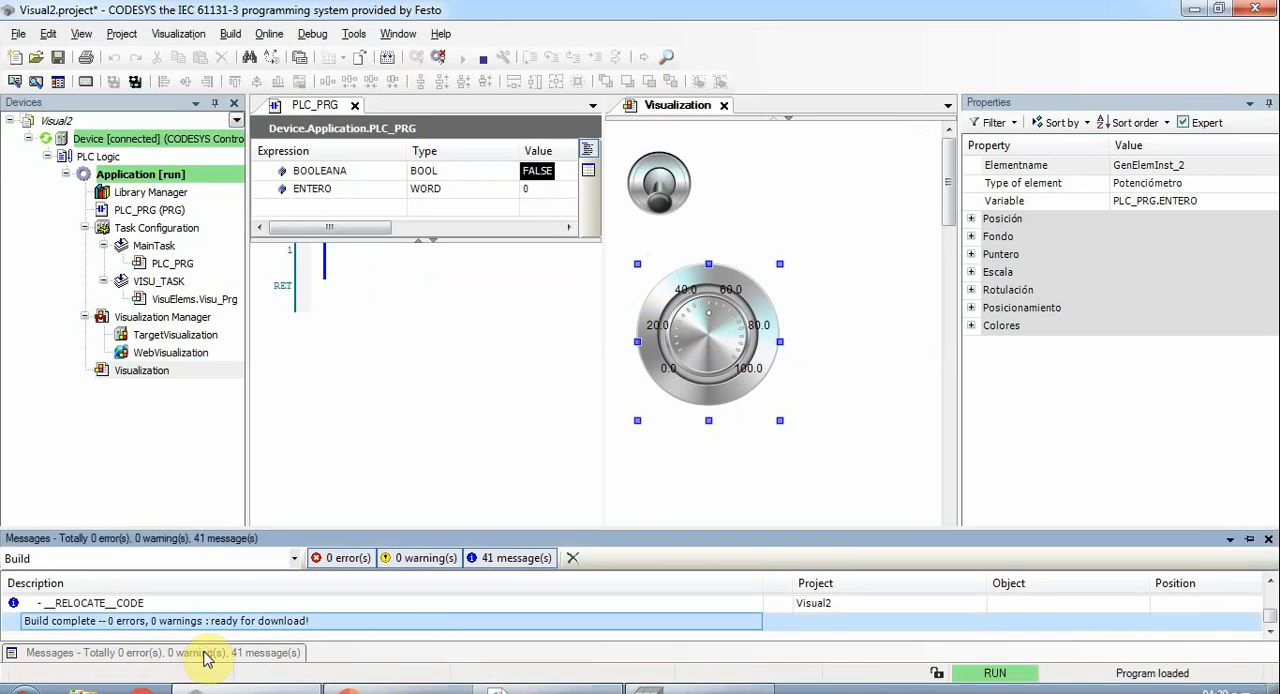
pyautogui.click(500, 557)
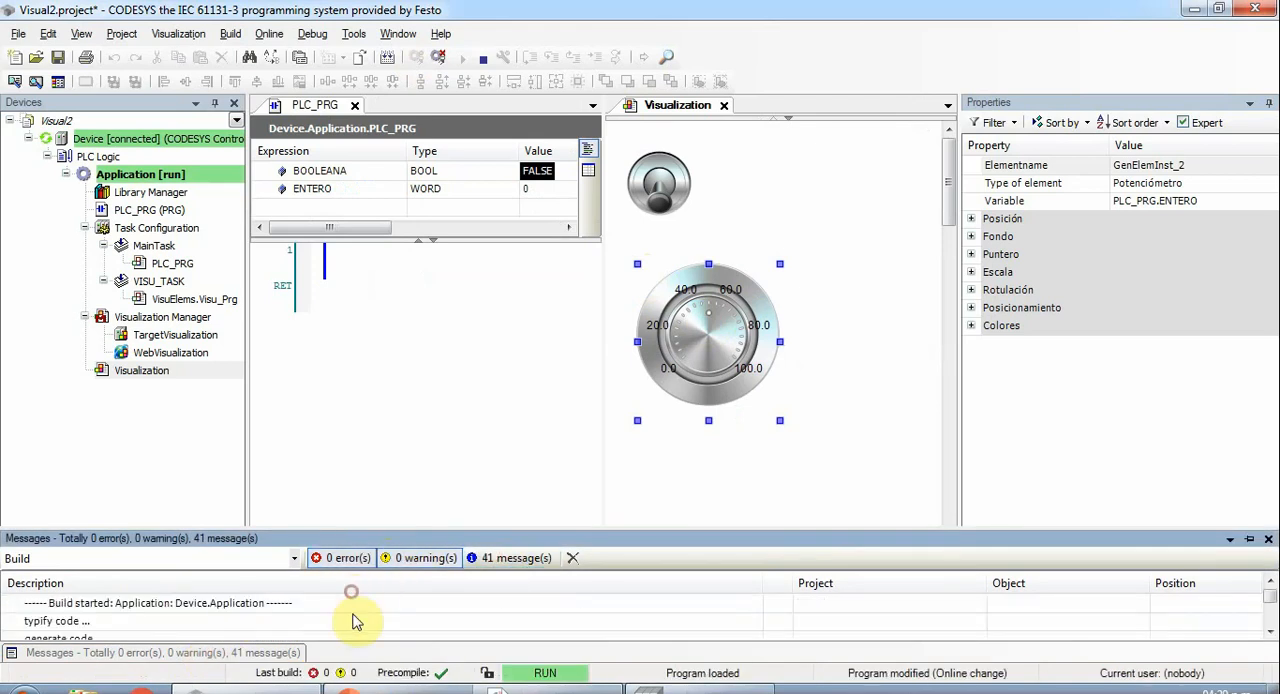
pyautogui.scroll(-1, 358, 618)
pyautogui.scroll(1, 391, 558)
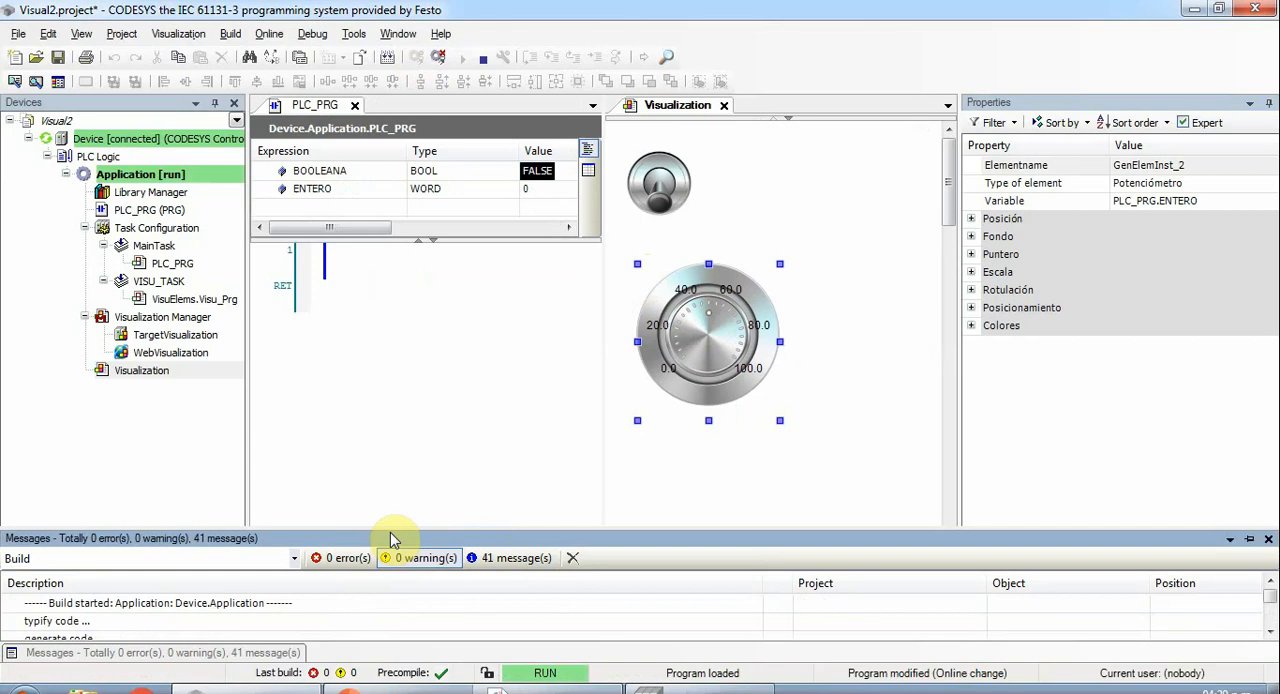
pyautogui.moveTo(390, 526); pyautogui.dragTo(391, 597)
pyautogui.click(463, 443)
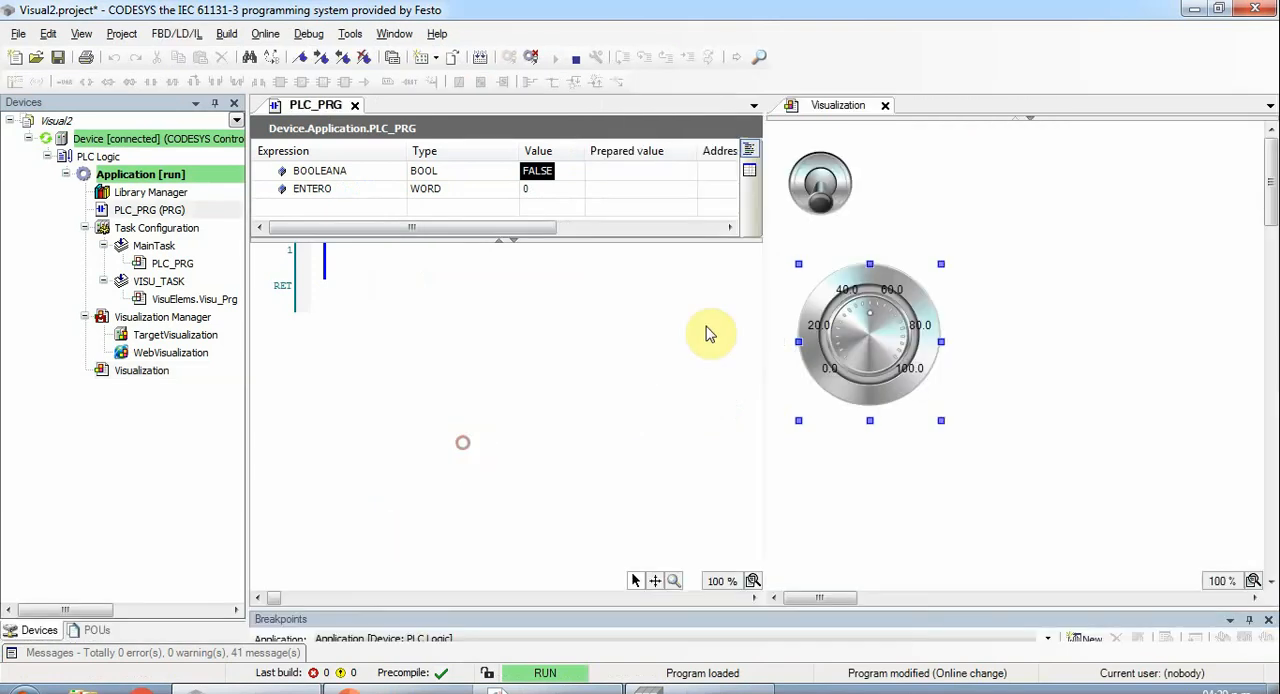
# - Log out, log in again with download and the boot project update, and start the application
pyautogui.click(938, 199)
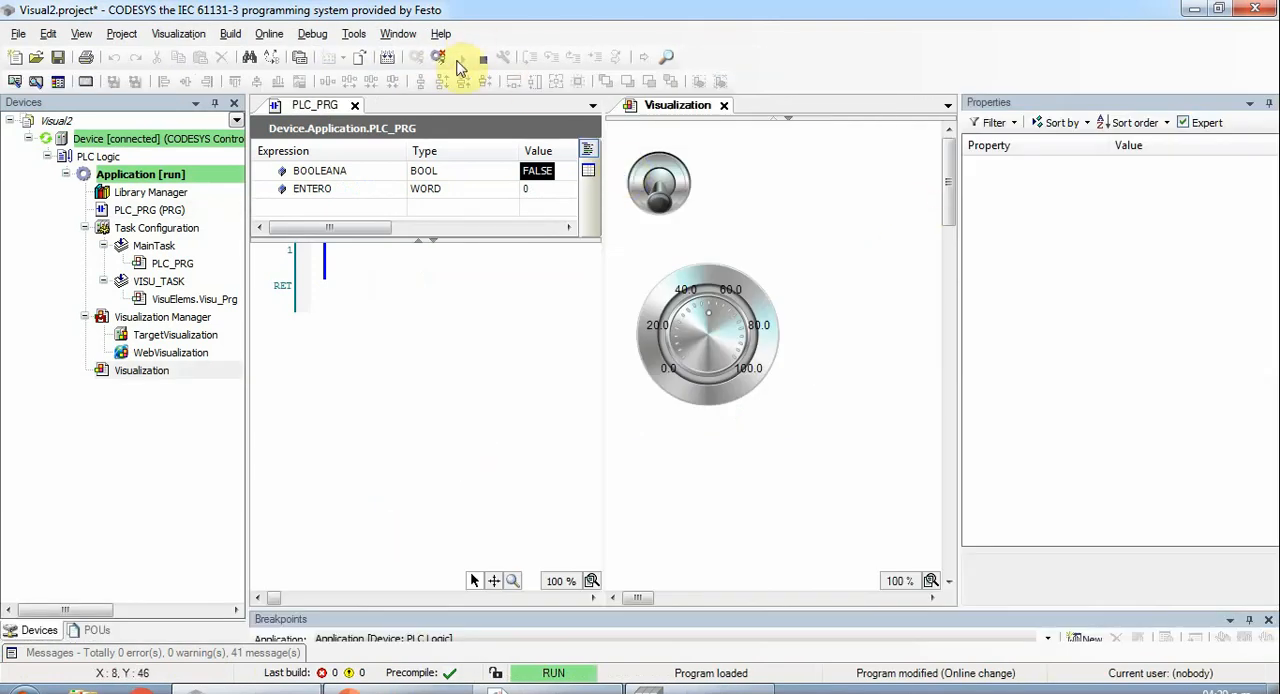
pyautogui.click(437, 58)
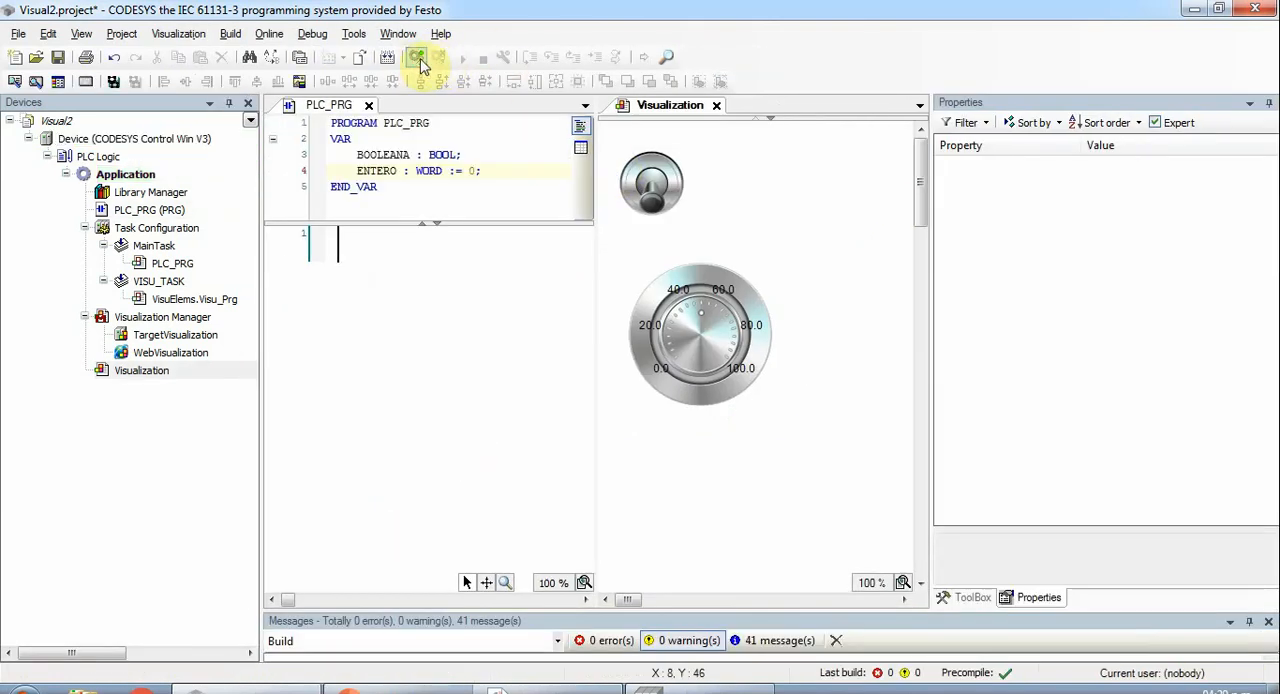
pyautogui.click(418, 60)
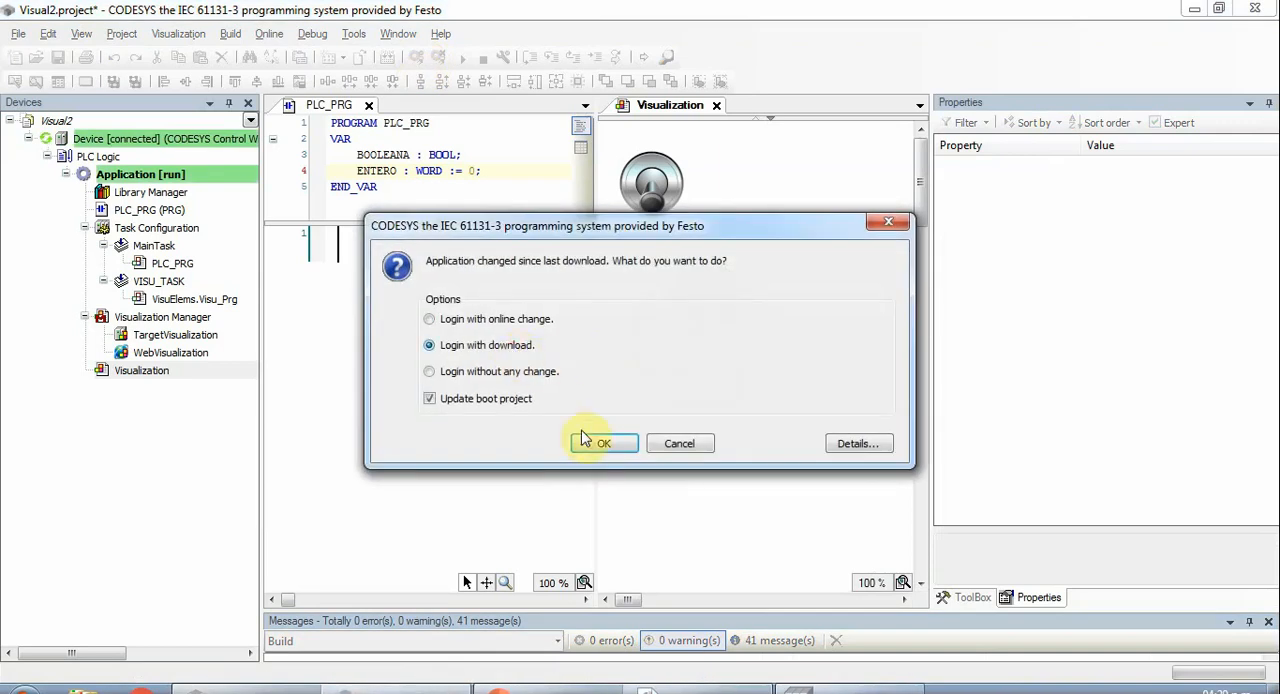
pyautogui.click(600, 443)
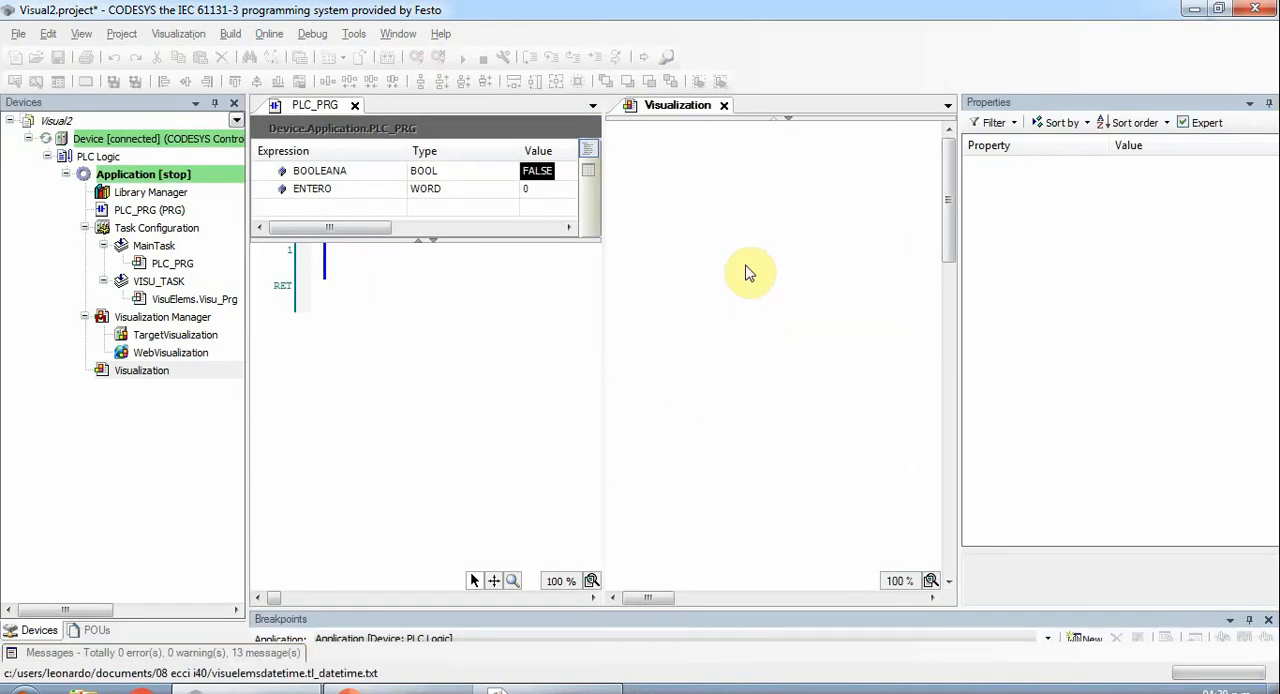
pyautogui.press('F5')
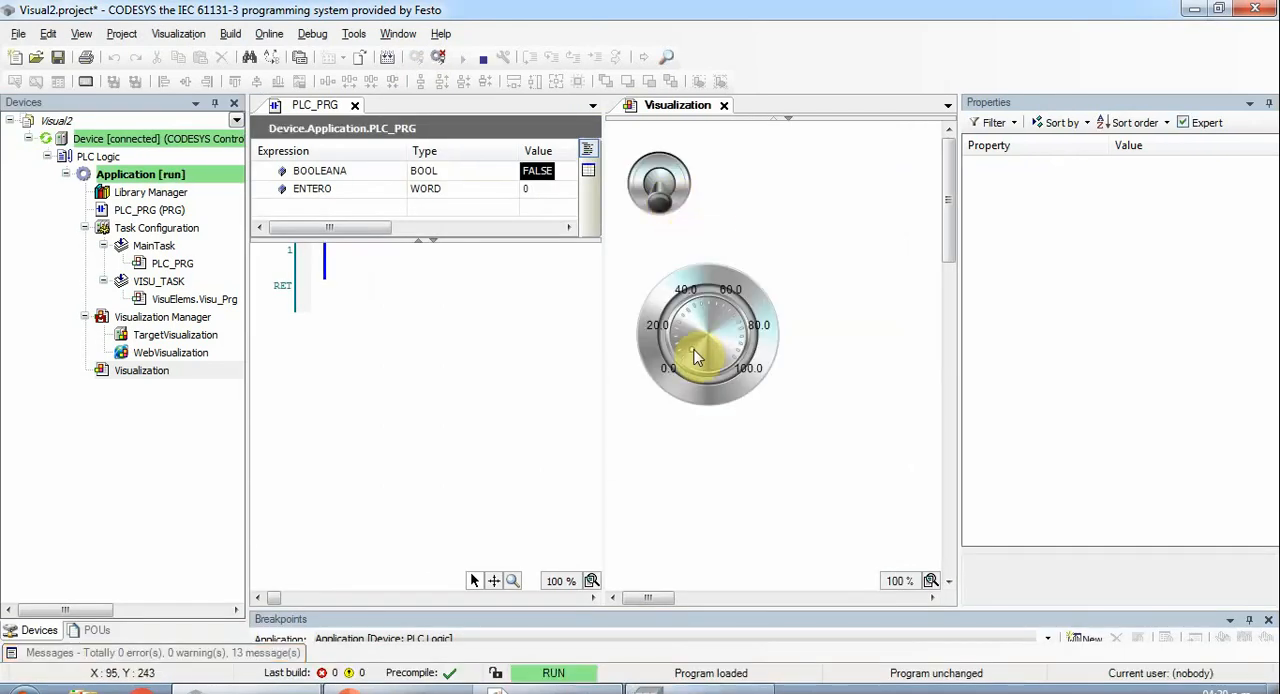
# - Test the potentiometer by turning it to about 20 and back to 0 while monitoring ENTERO
pyautogui.moveTo(692, 350); pyautogui.dragTo(660, 340)
pyautogui.click(543, 193)
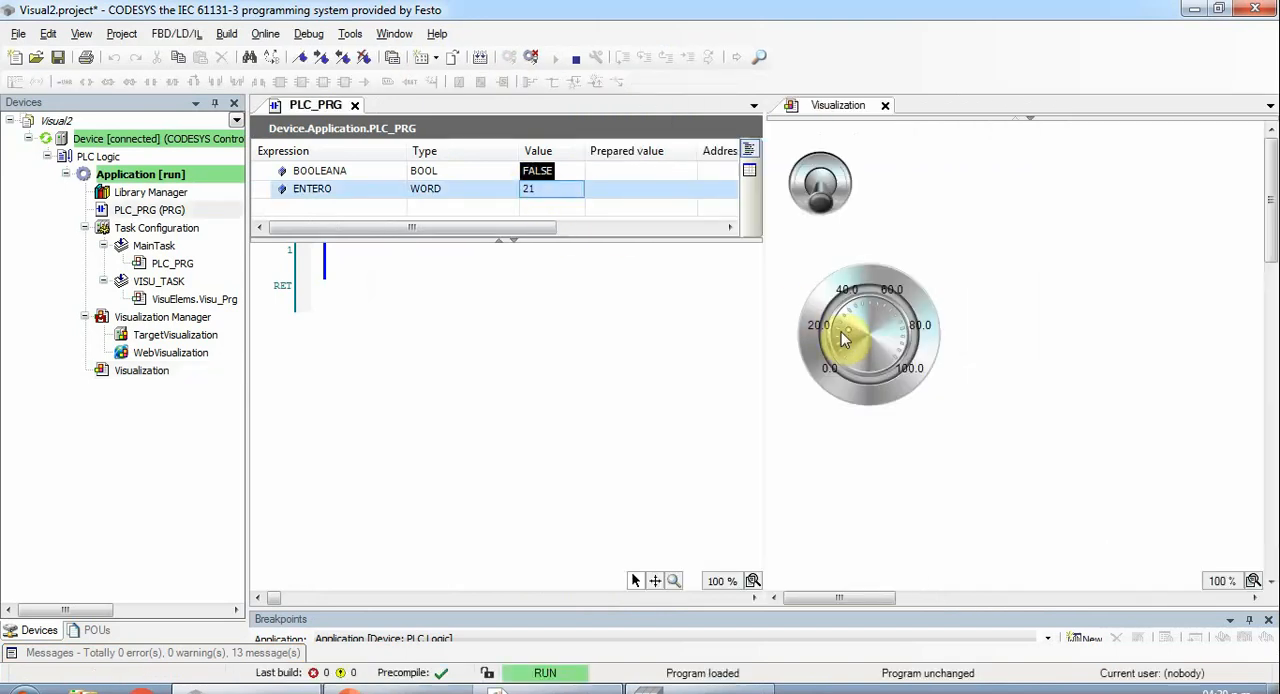
pyautogui.click(848, 336)
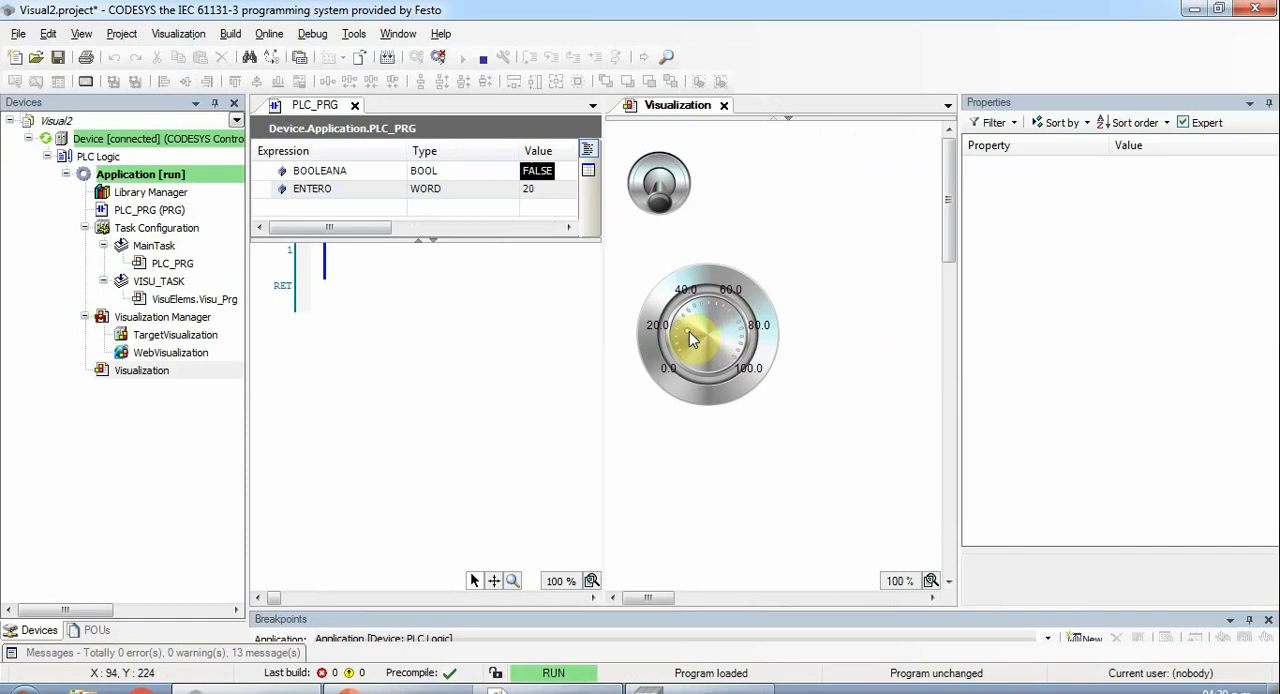
pyautogui.moveTo(698, 320); pyautogui.dragTo(686, 371)
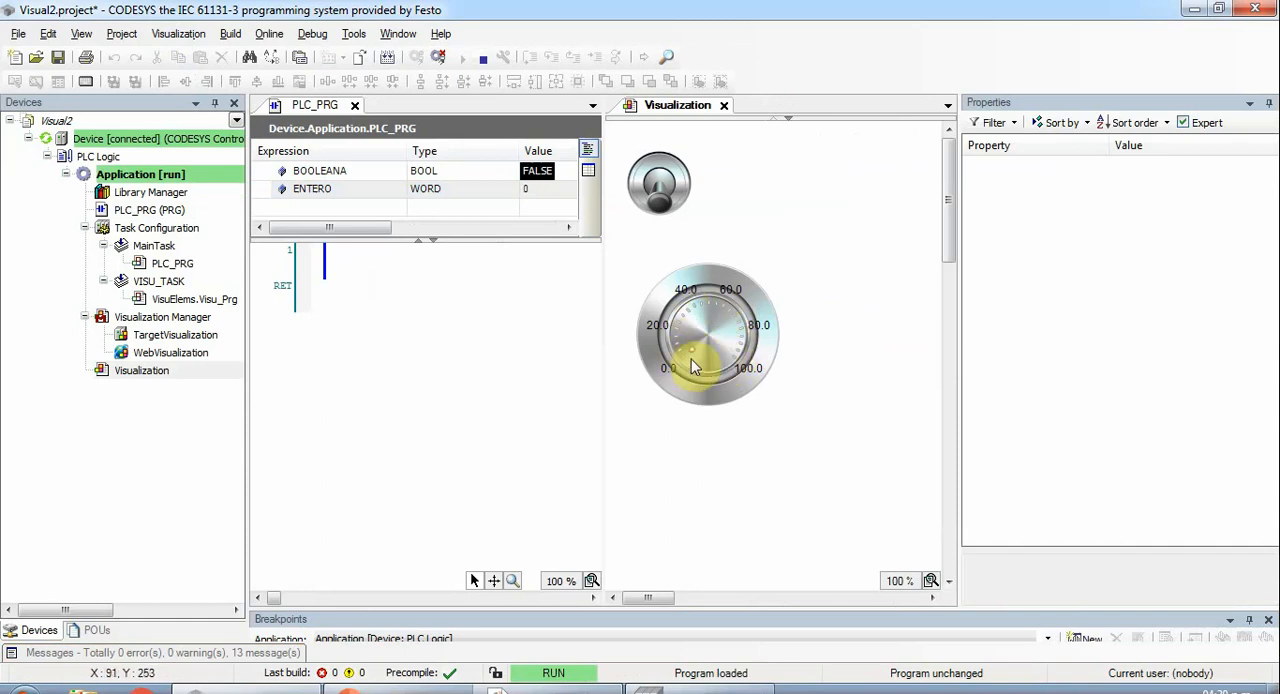
# - Log out, close PLC_PRG and place an "Indicación por barra" element to the right of the potentiometer
pyautogui.click(441, 59)
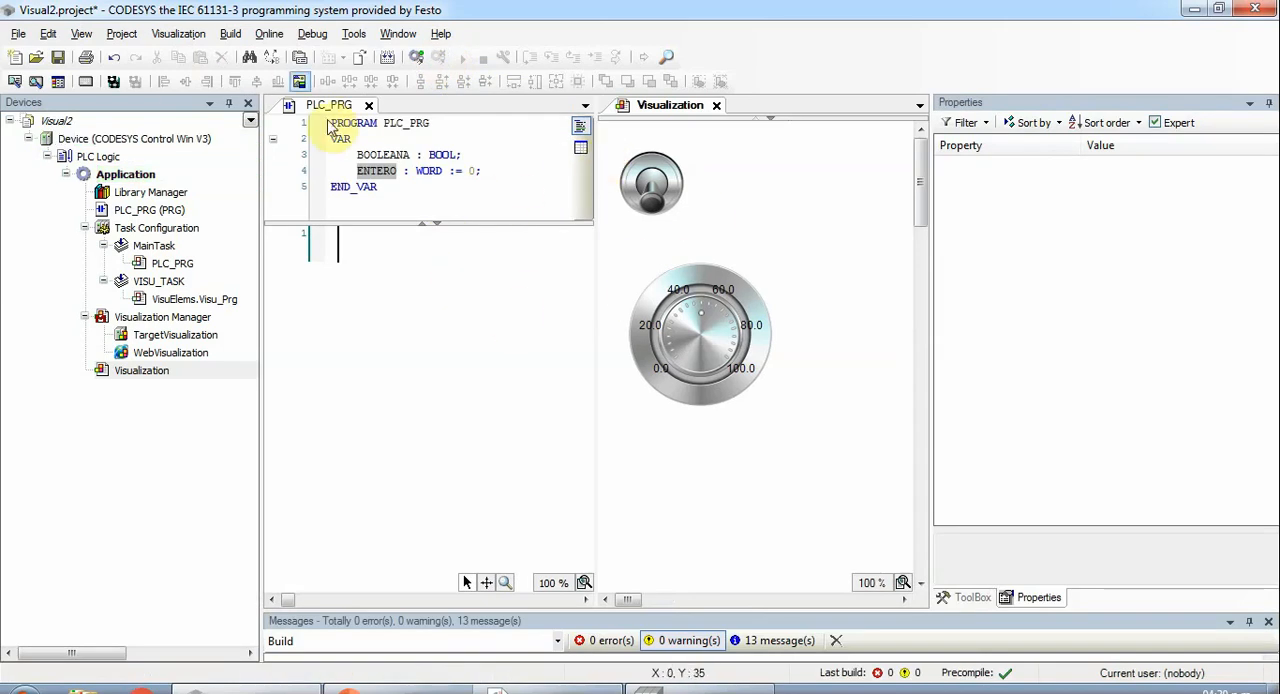
pyautogui.click(371, 105)
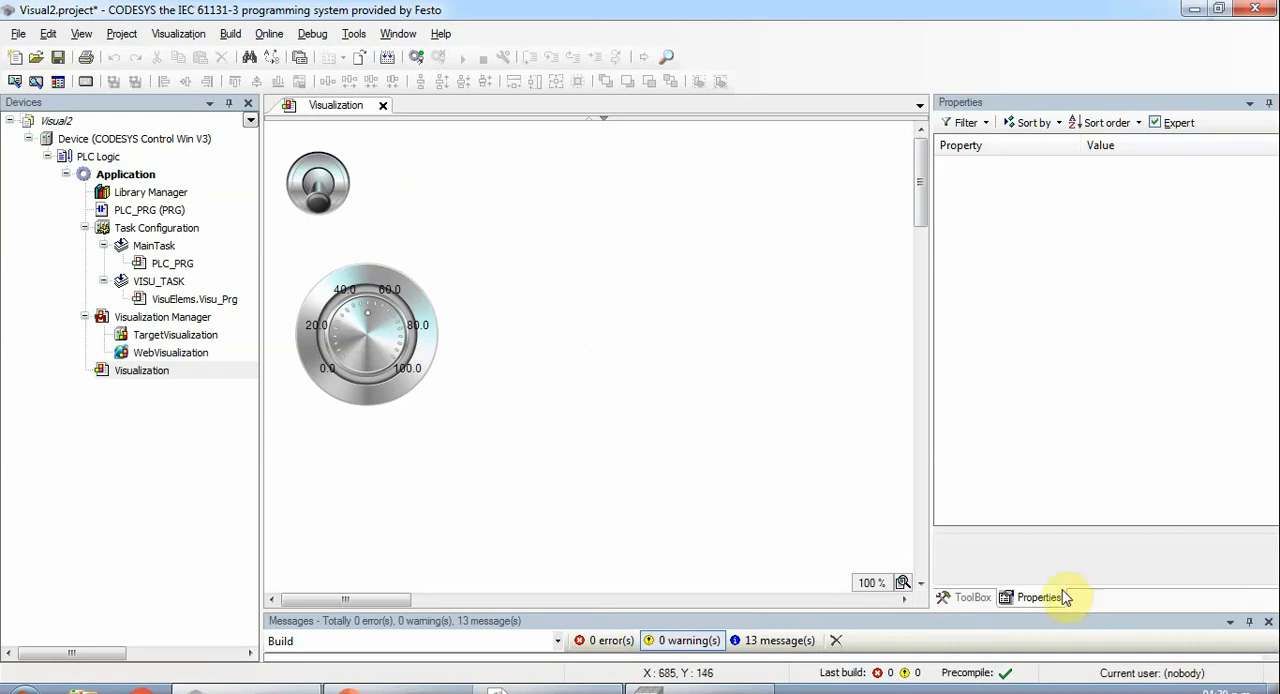
pyautogui.click(968, 598)
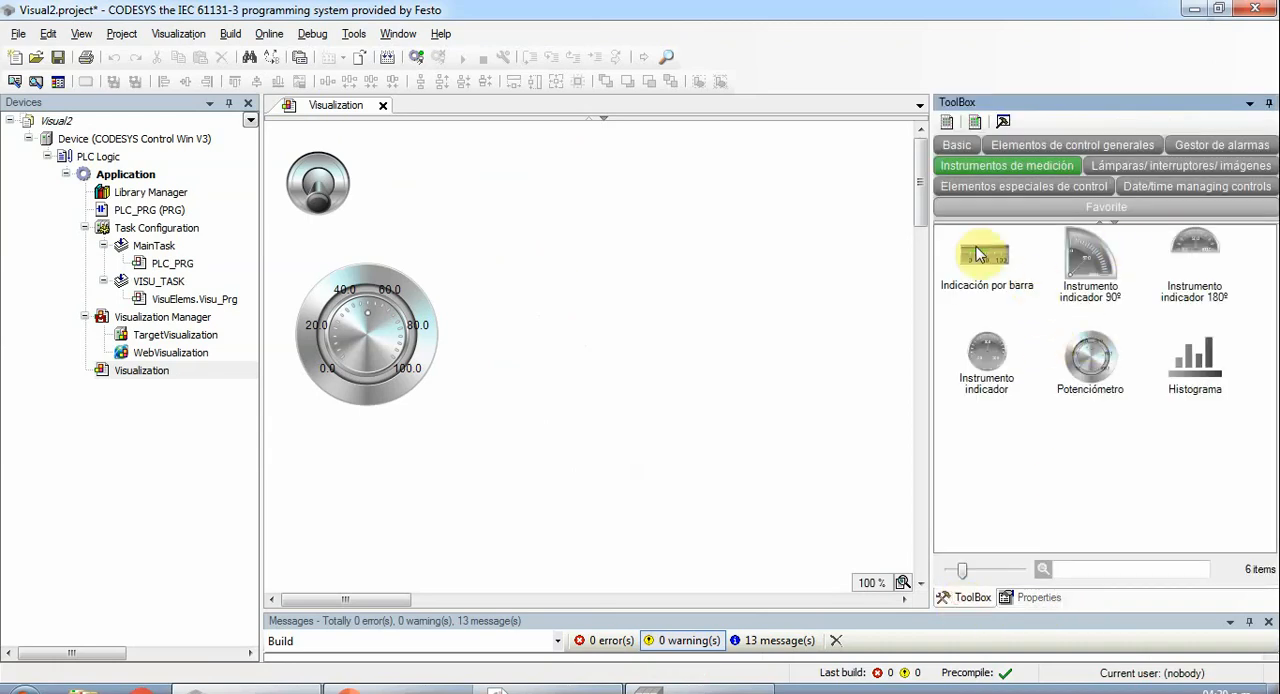
pyautogui.moveTo(997, 268); pyautogui.dragTo(635, 342)
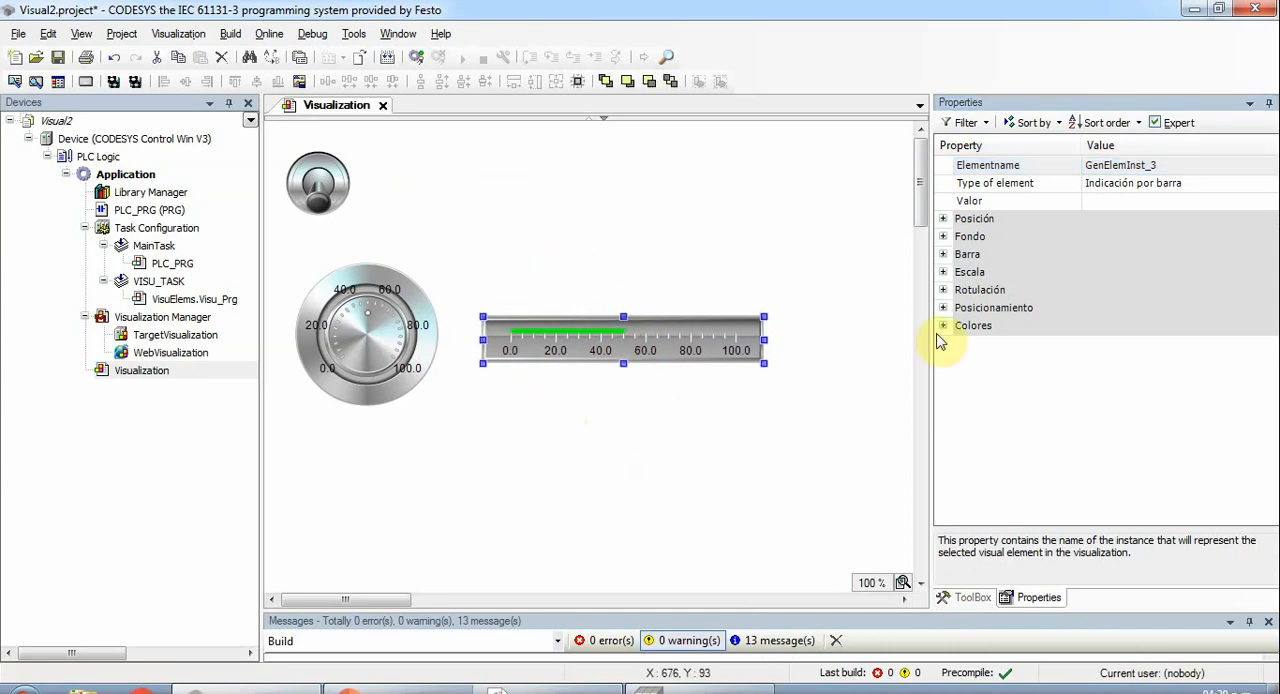
# - Place a "Lámpara" element just to the right of the toggle switch, at about X 131, Y 33
pyautogui.click(968, 598)
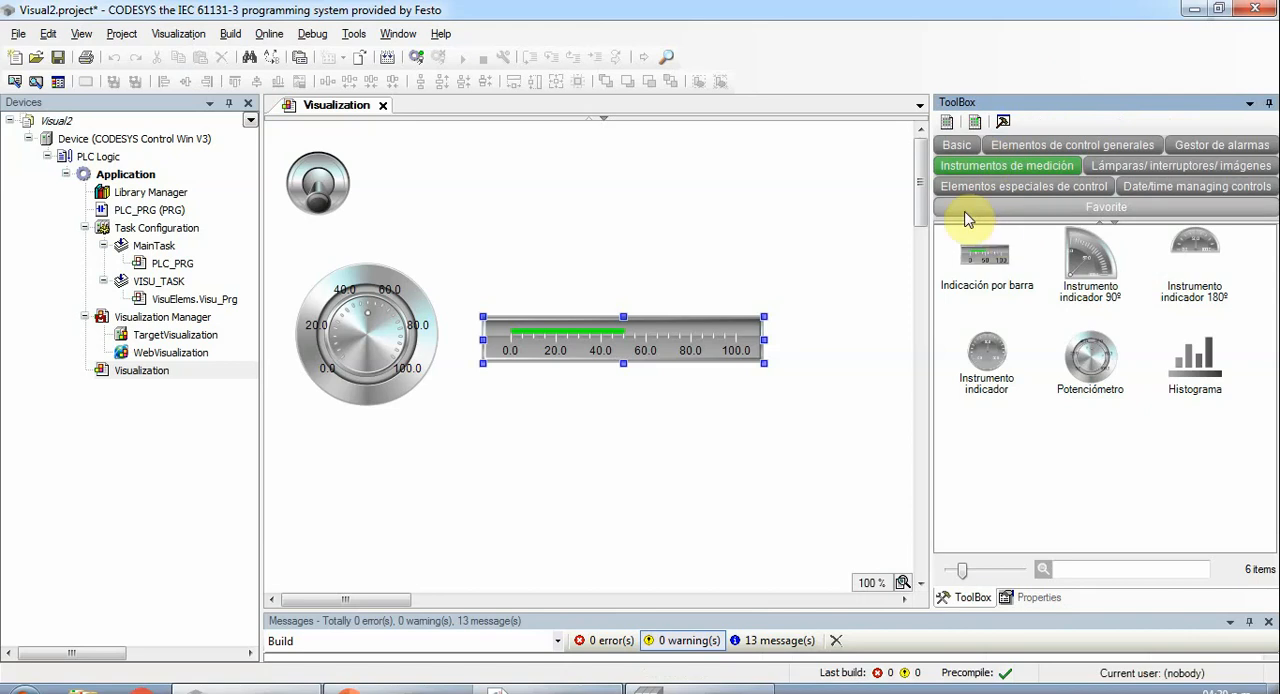
pyautogui.click(1107, 147)
pyautogui.click(1185, 166)
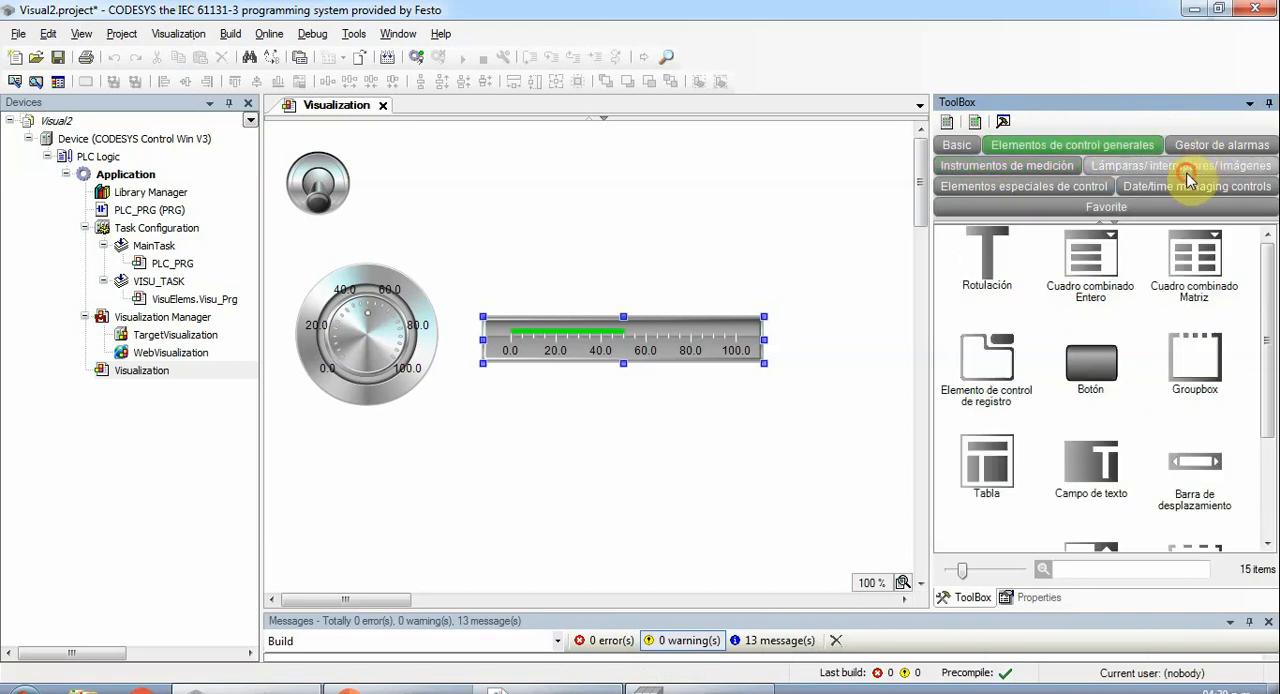
pyautogui.click(1092, 282)
pyautogui.moveTo(1018, 265); pyautogui.dragTo(428, 201)
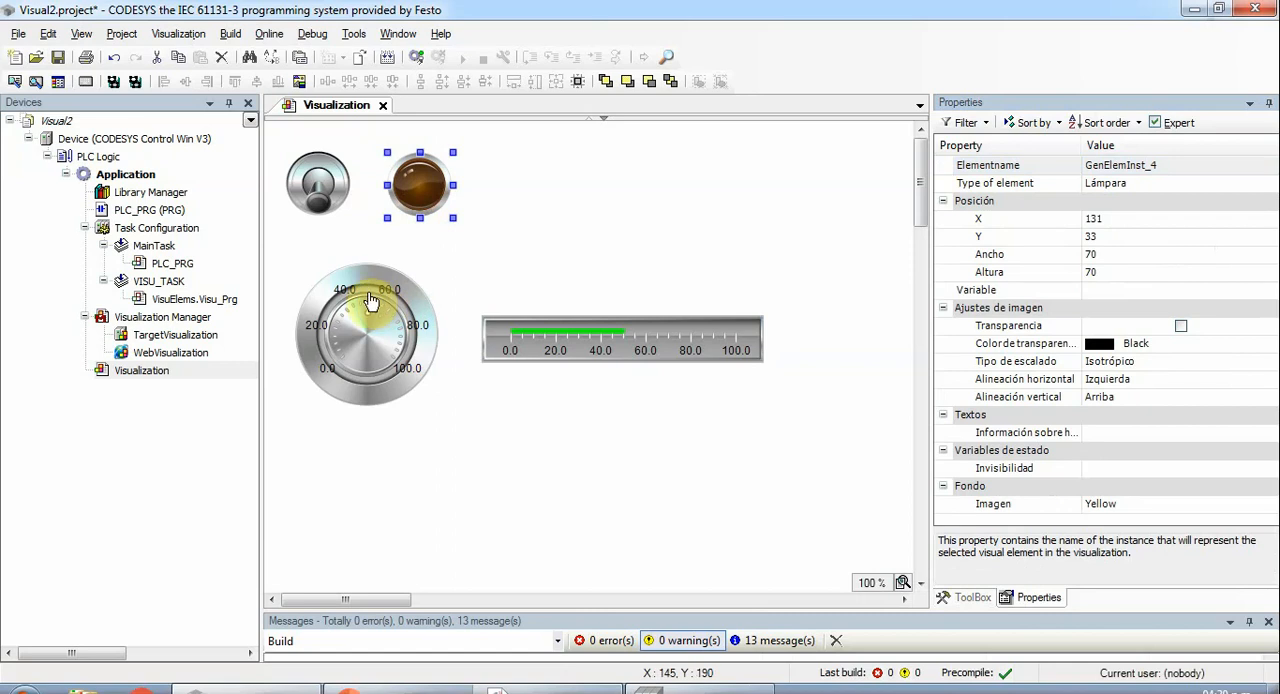
# - Move the potentiometer to about X 9, Y 148 and the bar display to about X 201, Y 233
pyautogui.moveTo(356, 279); pyautogui.dragTo(331, 279)
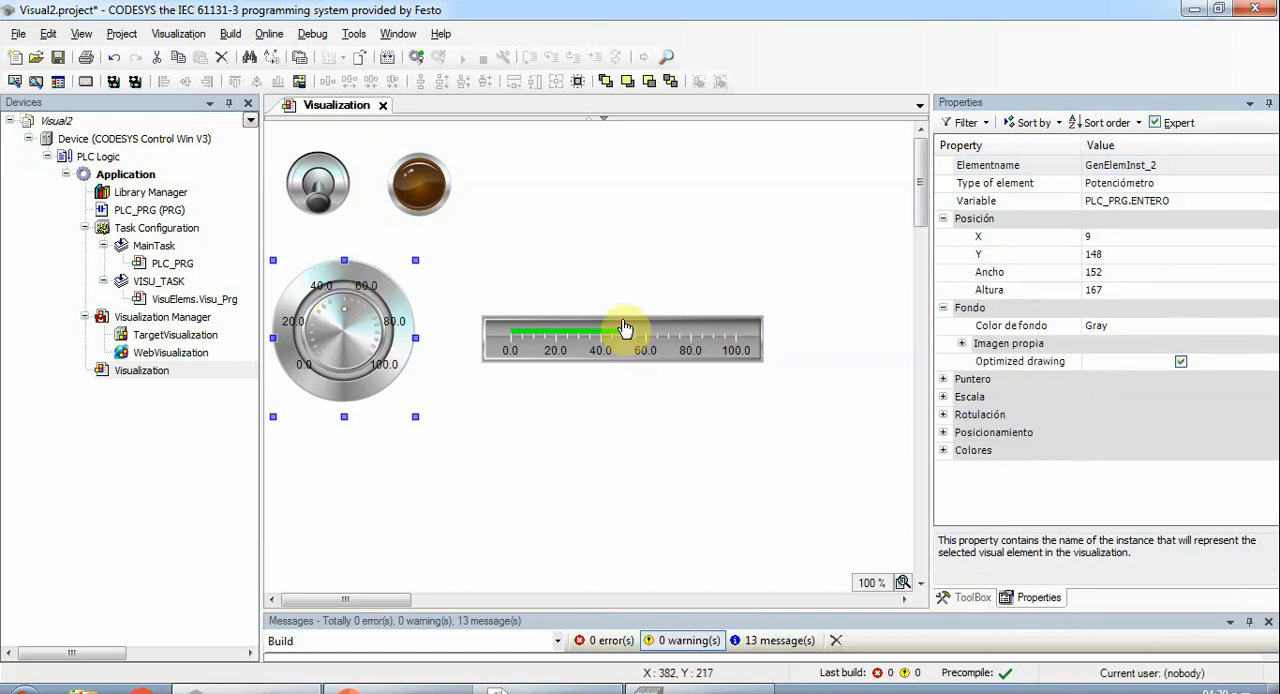
pyautogui.moveTo(628, 333); pyautogui.dragTo(595, 353)
pyautogui.click(537, 277)
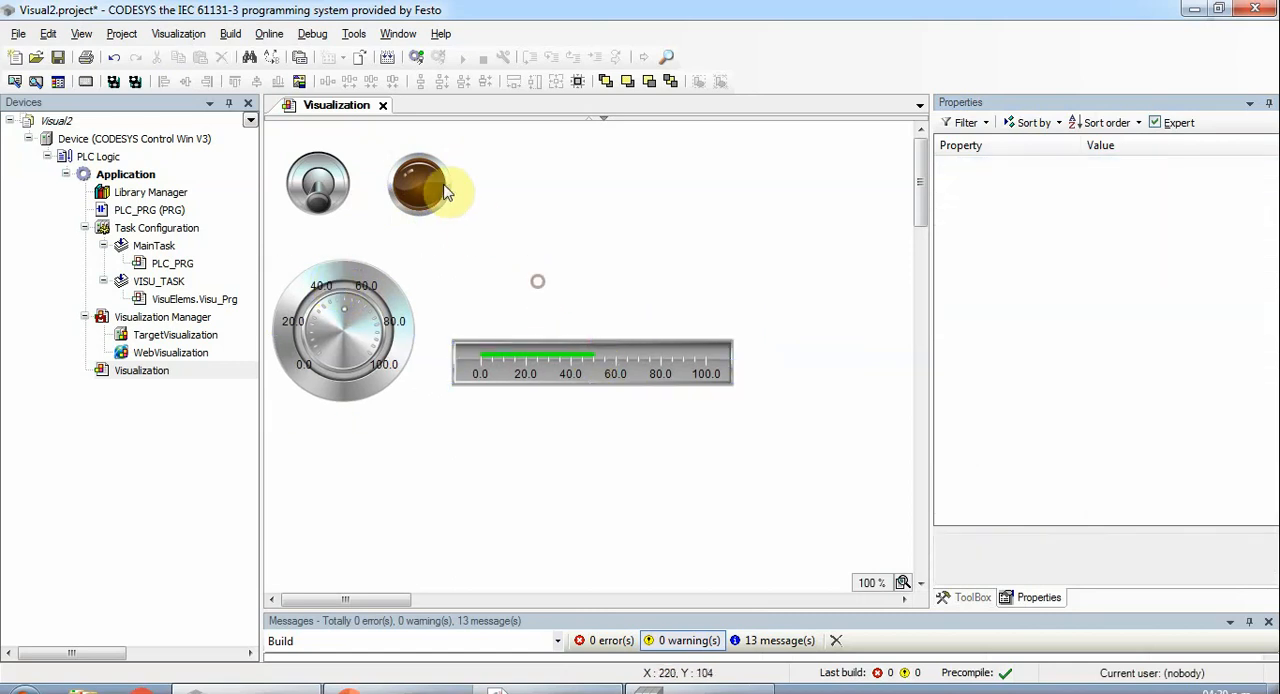
# - Assign the variable PLC_PRG.BOOLEANA to the lamp beside the toggle switch
pyautogui.click(422, 184)
pyautogui.click(1086, 290)
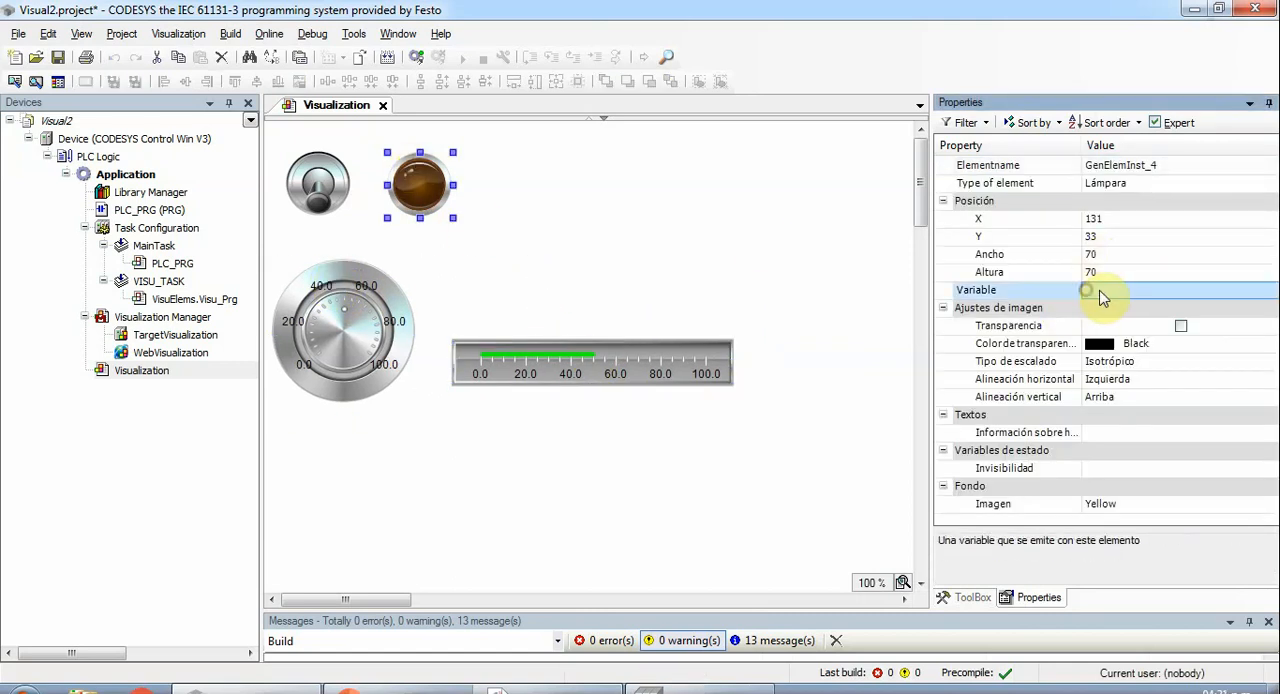
pyautogui.click(1101, 290)
pyautogui.write('PL')
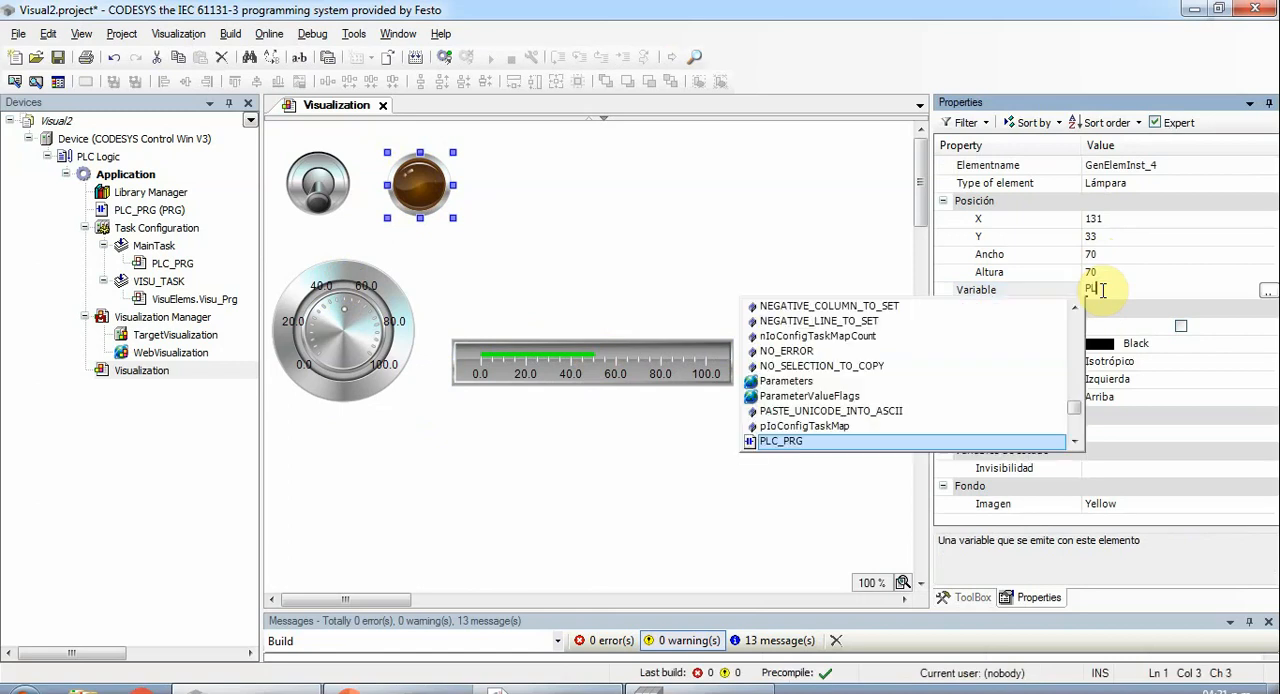
pyautogui.write('C_PRG.B')
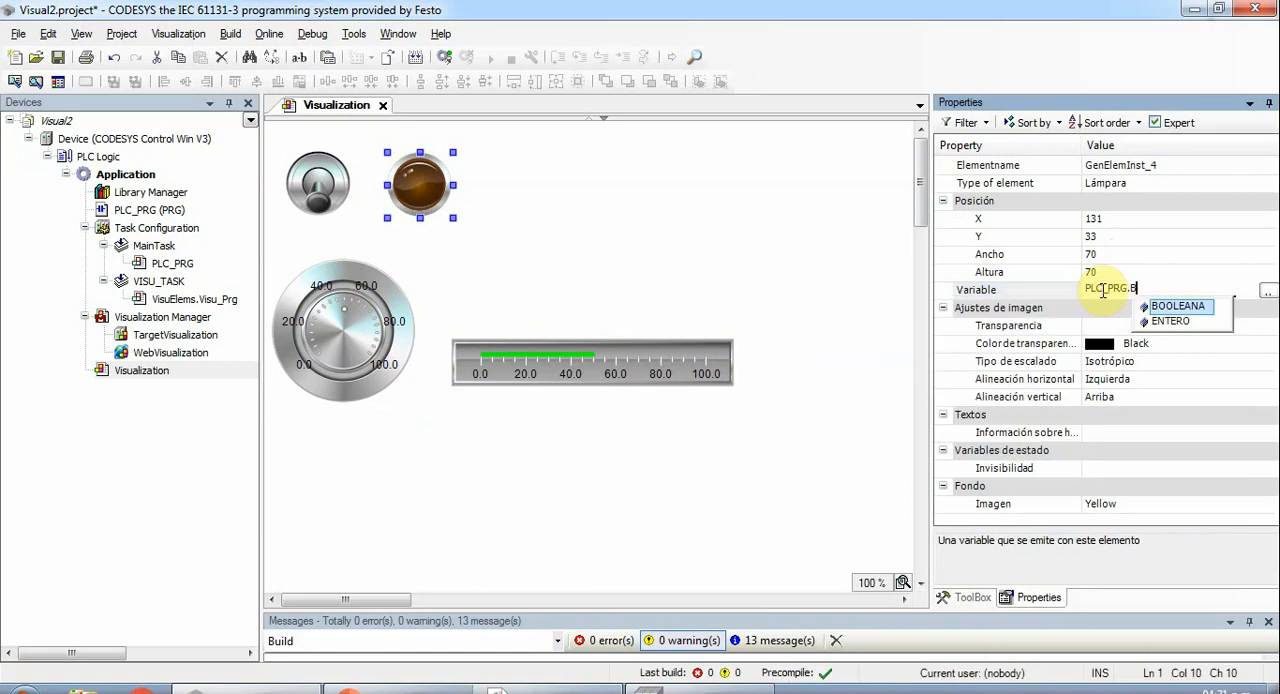
pyautogui.press('Return')
pyautogui.press('Return')
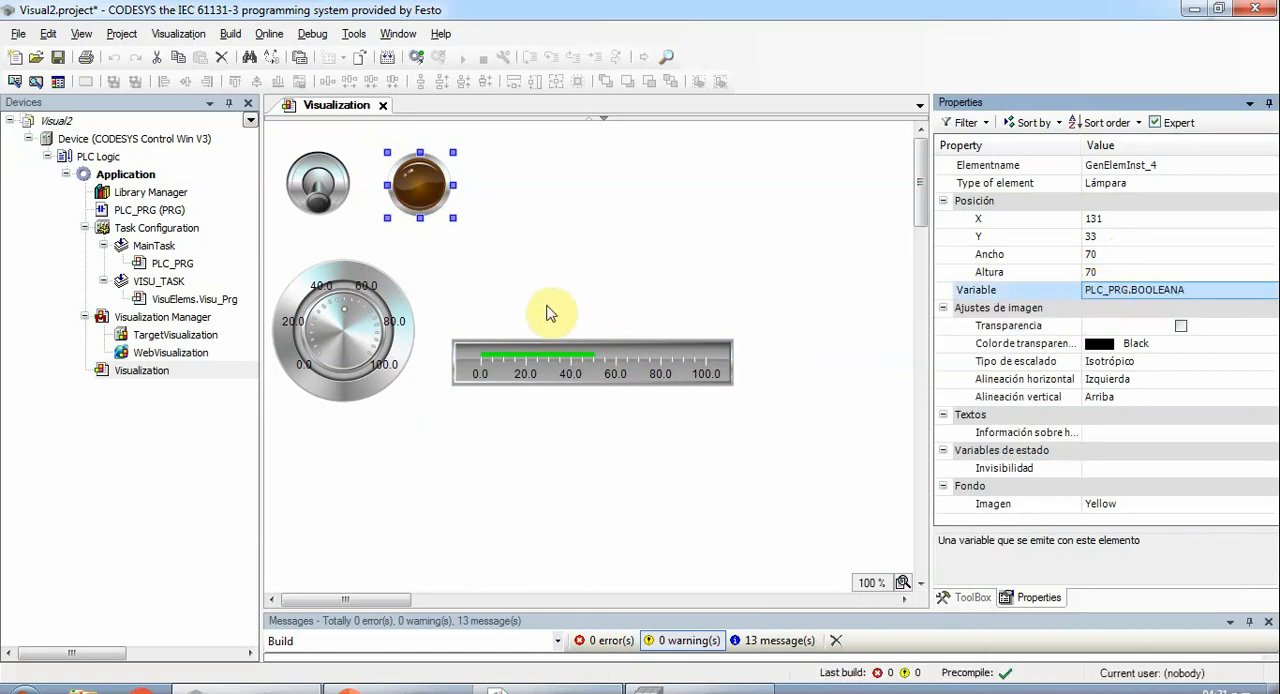
# - Set the bar display's Valor property to PLC_PRG.ENTERO and deselect the element
pyautogui.click(684, 358)
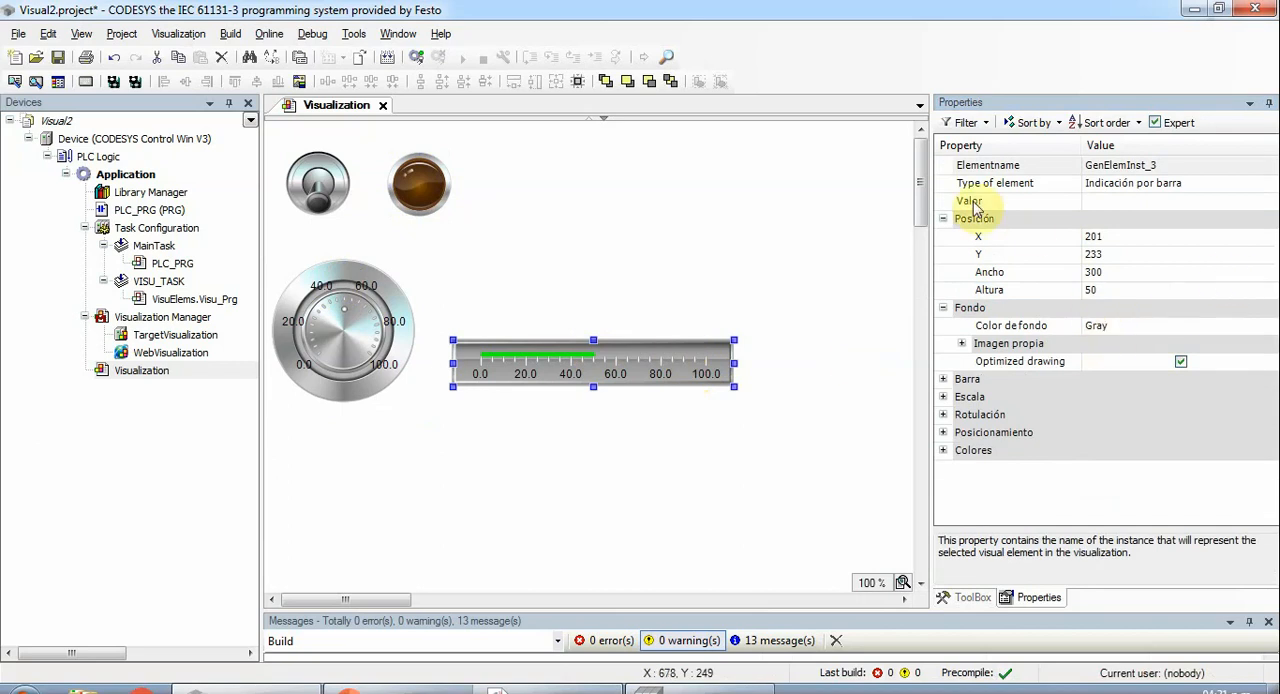
pyautogui.click(1090, 204)
pyautogui.click(1090, 201)
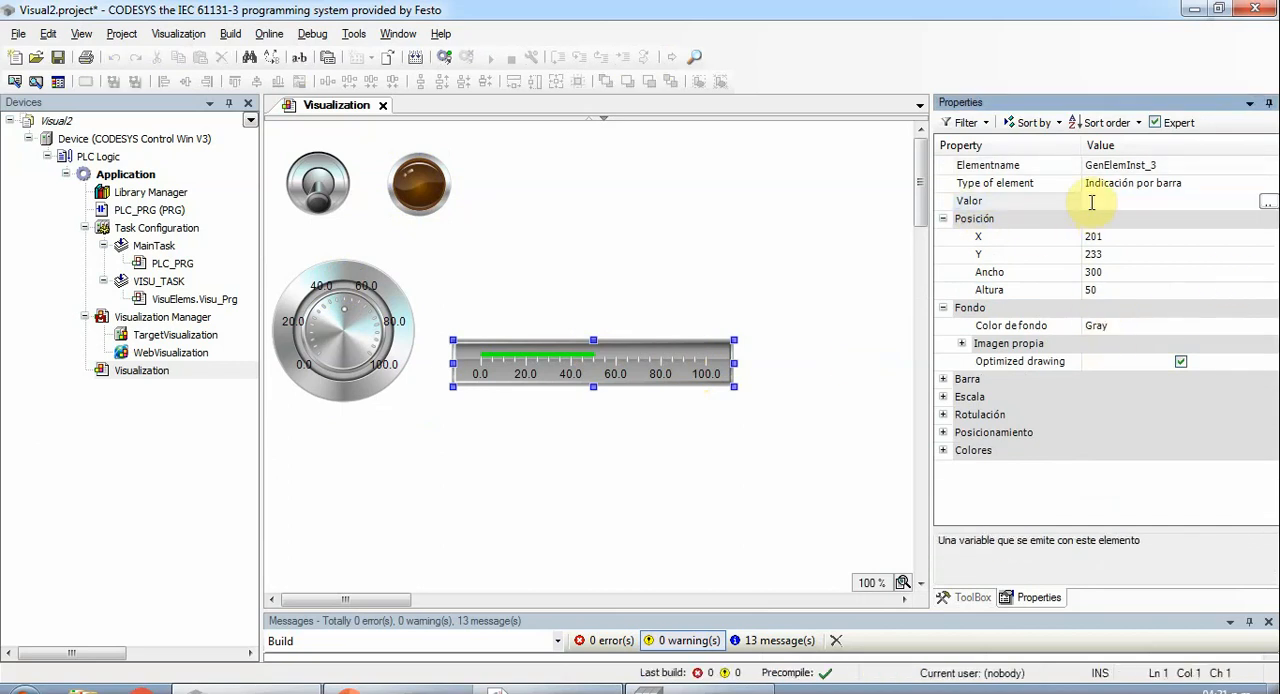
pyautogui.write('PLC_PR')
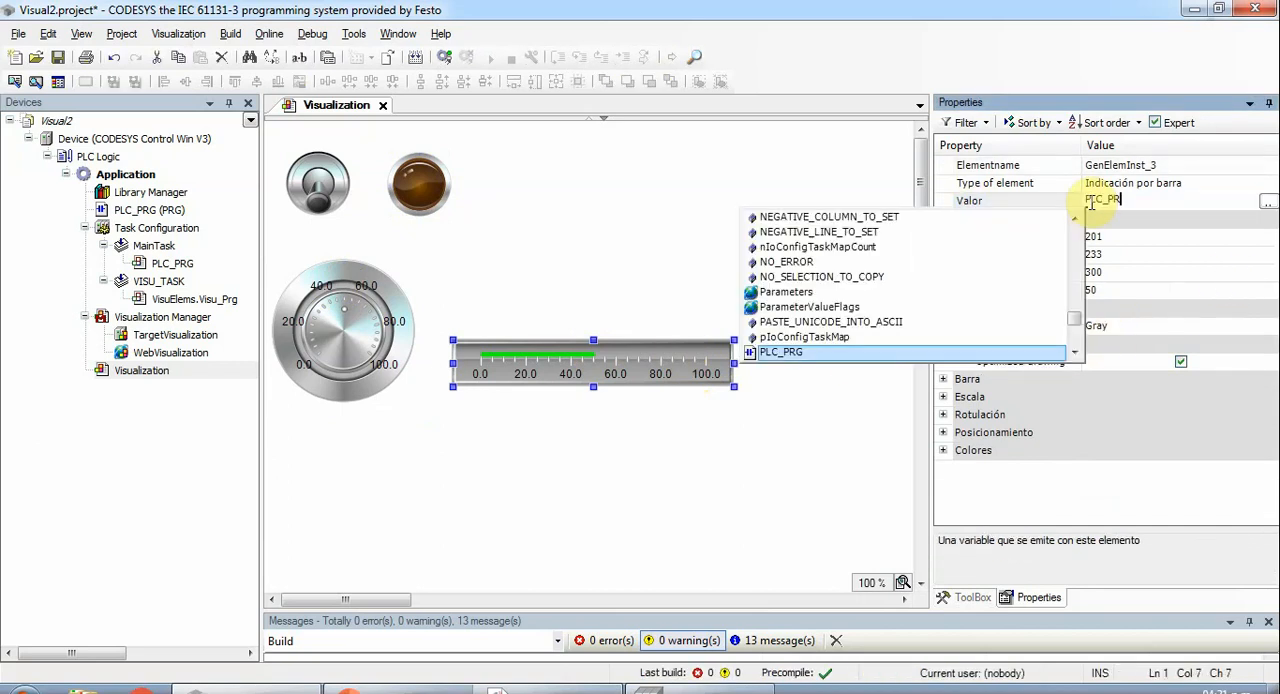
pyautogui.write('G.EN')
pyautogui.press('Return')
pyautogui.press('Return')
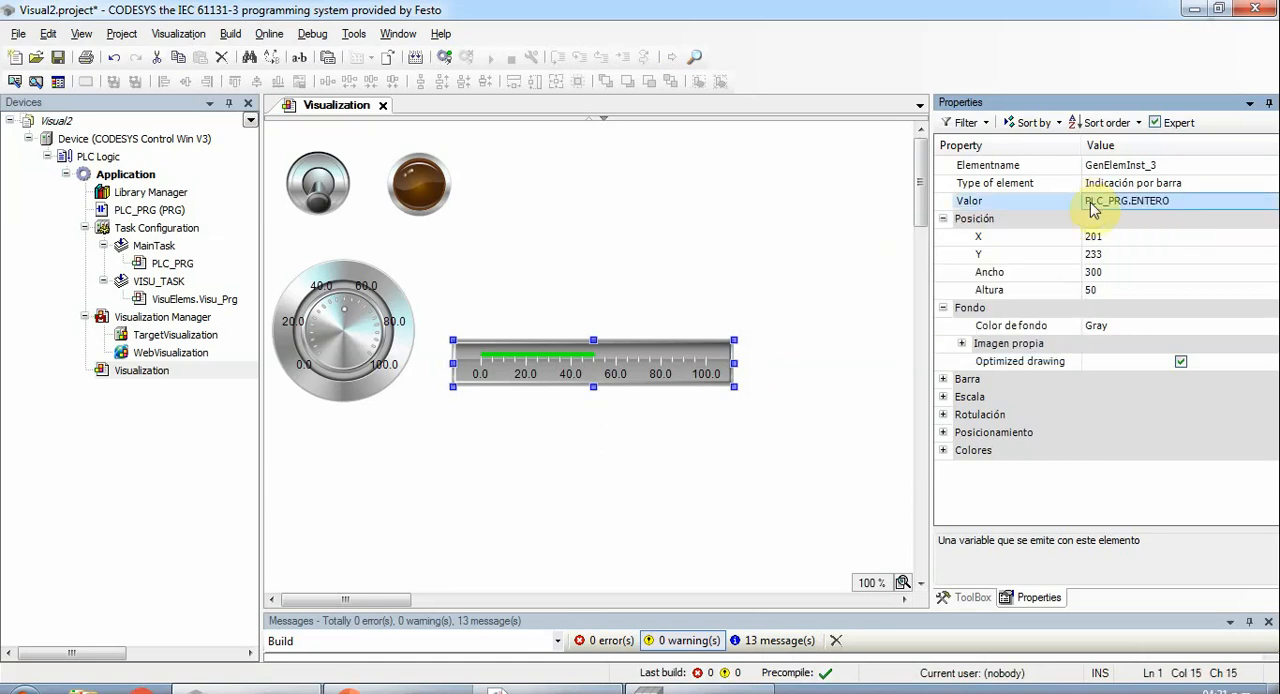
pyautogui.click(688, 204)
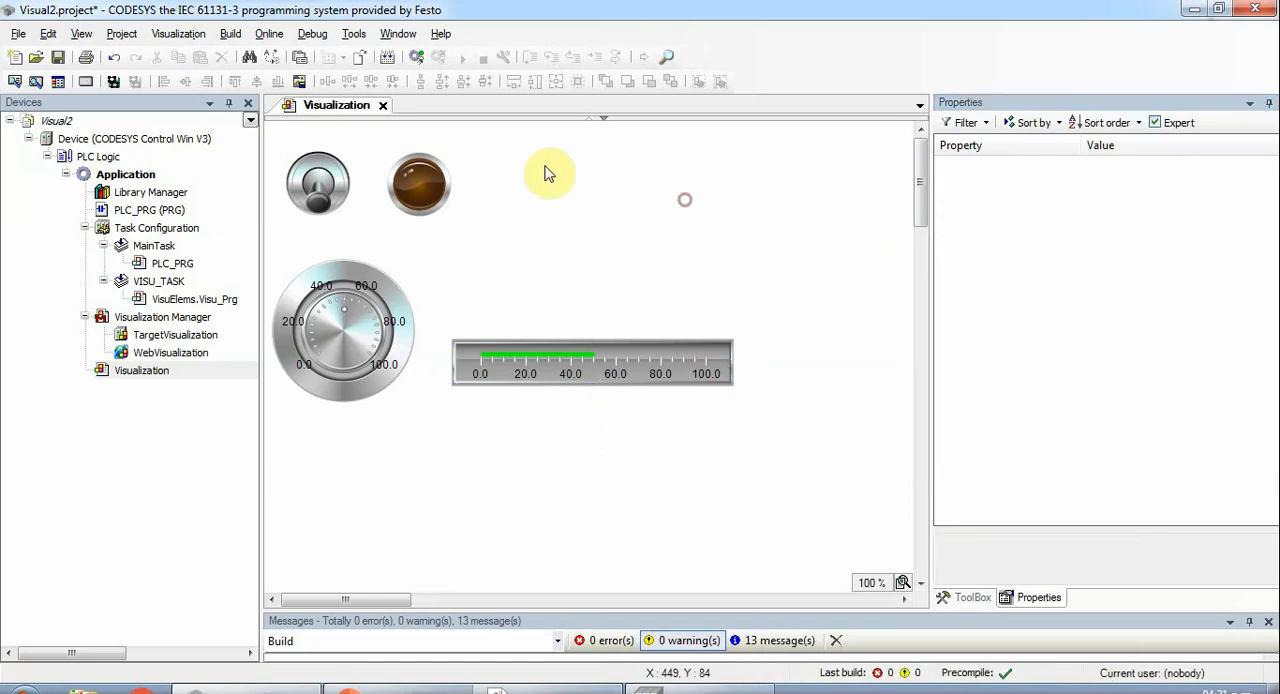
# - Build the application, log in with download and start it on the PLC
pyautogui.click(392, 61)
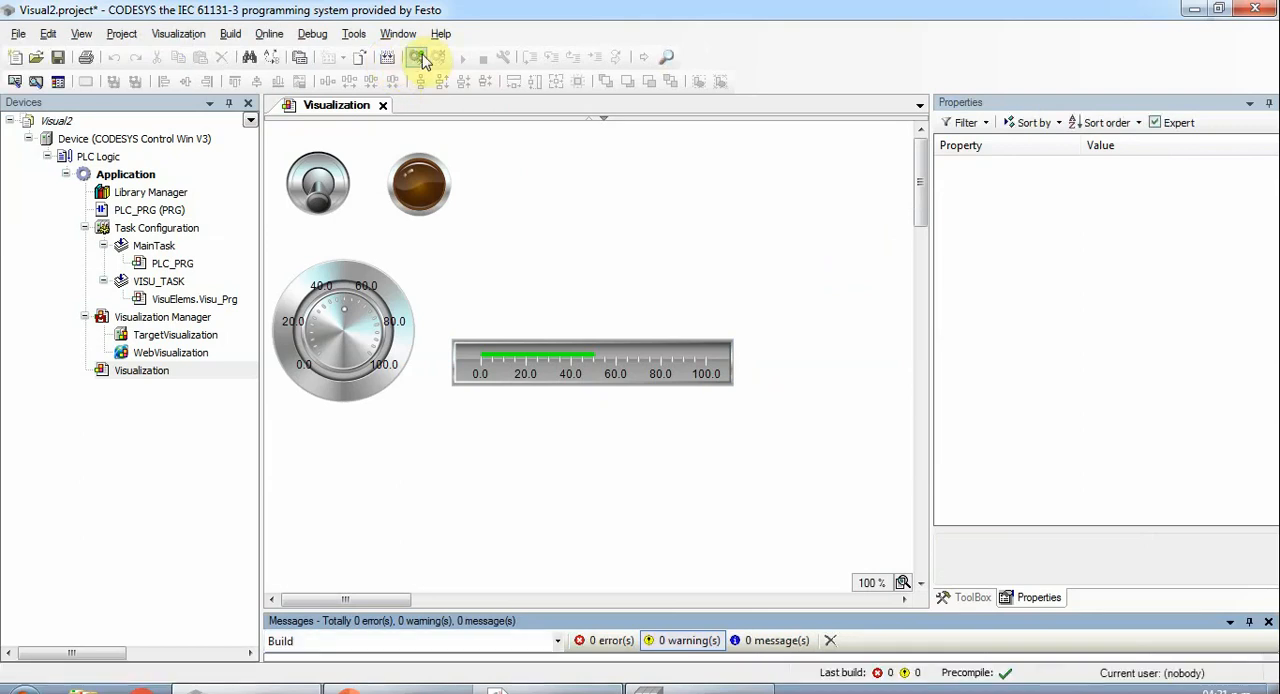
pyautogui.click(421, 58)
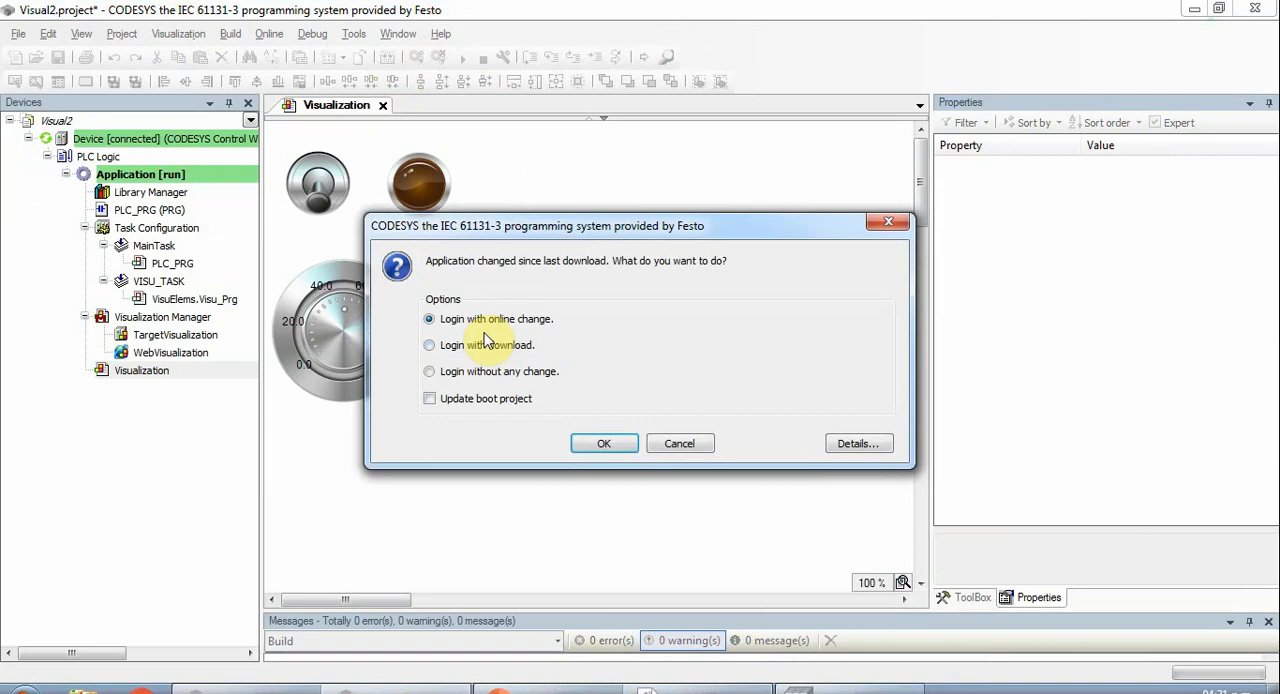
pyautogui.click(604, 443)
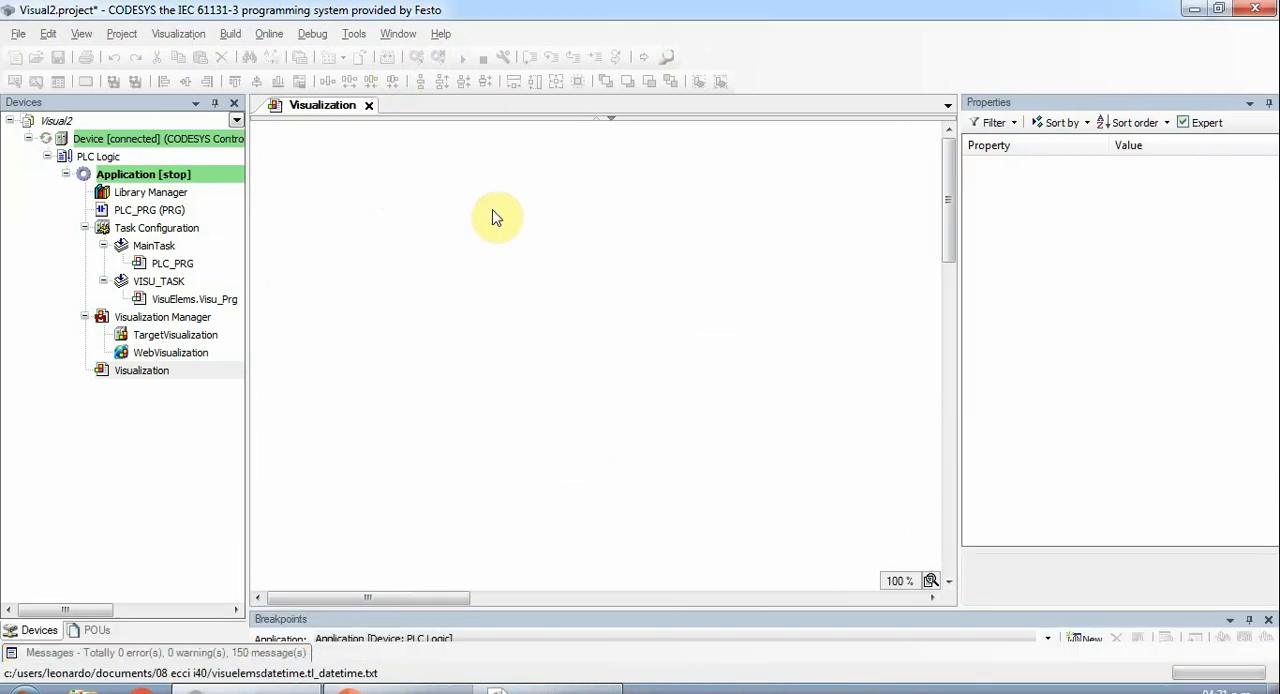
pyautogui.press('F5')
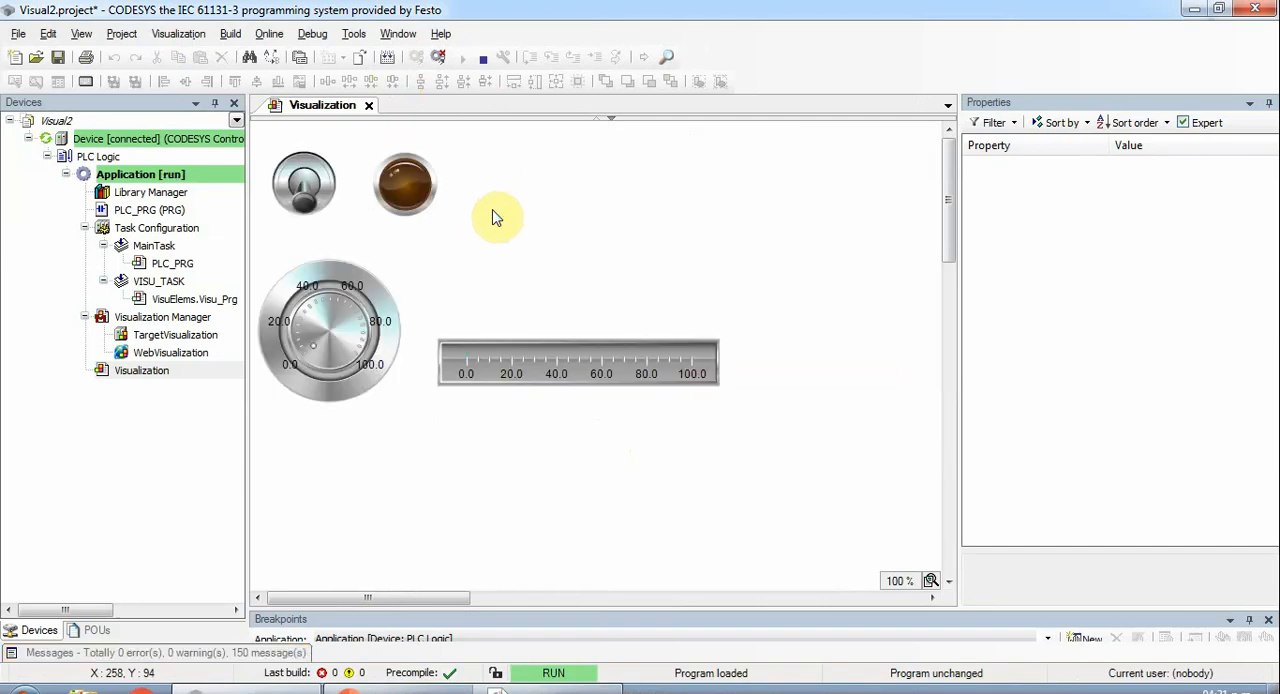
# - Test the running visualization by toggling the switch on and off repeatedly and turning the potentiometer while watching the lamp and bar display
pyautogui.click(305, 207)
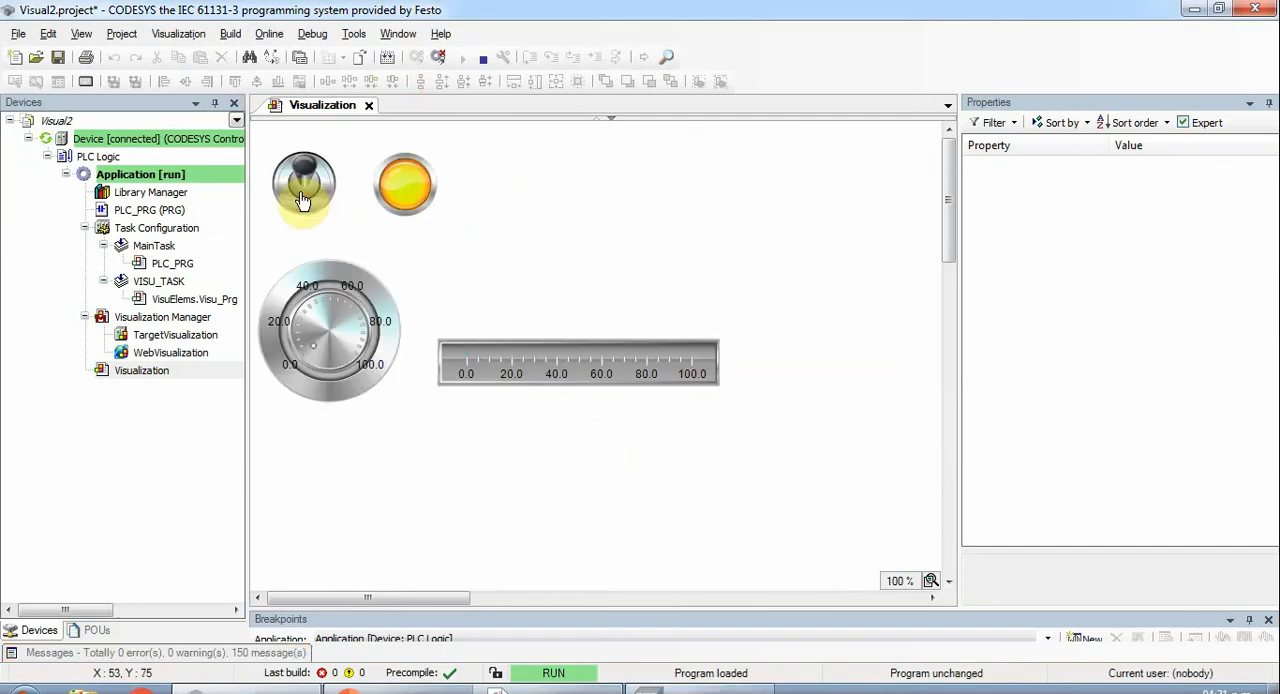
pyautogui.click(303, 200)
pyautogui.click(303, 200)
pyautogui.click(303, 200)
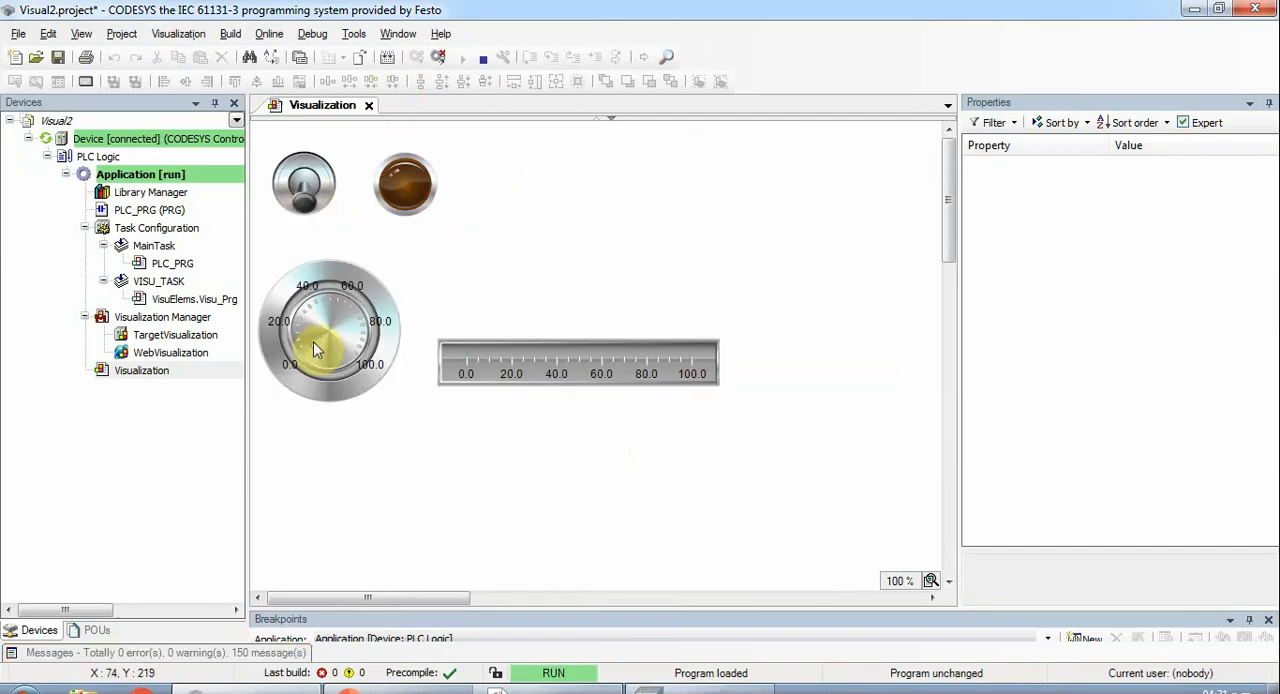
pyautogui.moveTo(313, 352)
pyautogui.mouseDown()
pyautogui.moveTo(300, 322)
pyautogui.moveTo(345, 296)
pyautogui.moveTo(372, 345)
pyautogui.moveTo(350, 362)
pyautogui.moveTo(340, 300)
pyautogui.moveTo(318, 296)
pyautogui.moveTo(325, 335)
pyautogui.moveTo(296, 318)
pyautogui.moveTo(357, 323)
pyautogui.moveTo(345, 346)
pyautogui.moveTo(345, 308)
pyautogui.moveTo(310, 363)
pyautogui.mouseUp()
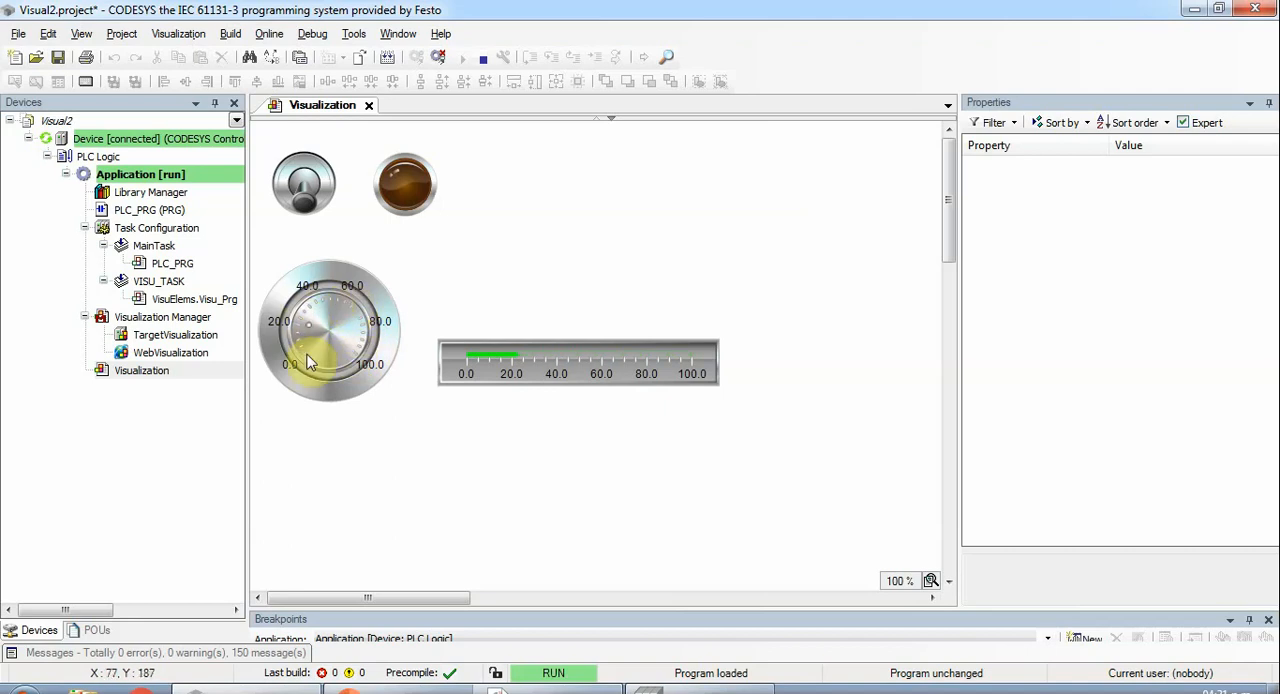
# - Log out and draw a basic "Rectángulo" about 241 by 43 just above the bar display, at about X 229, Y 175
pyautogui.click(438, 56)
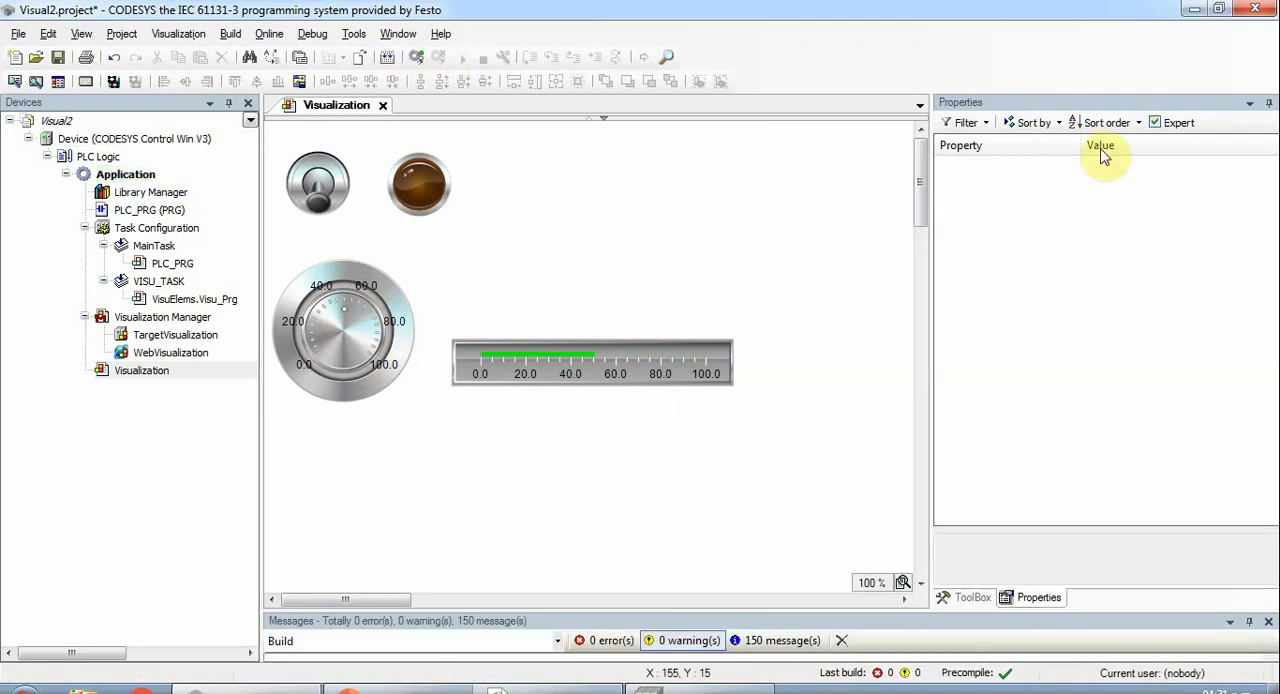
pyautogui.click(968, 597)
pyautogui.click(957, 145)
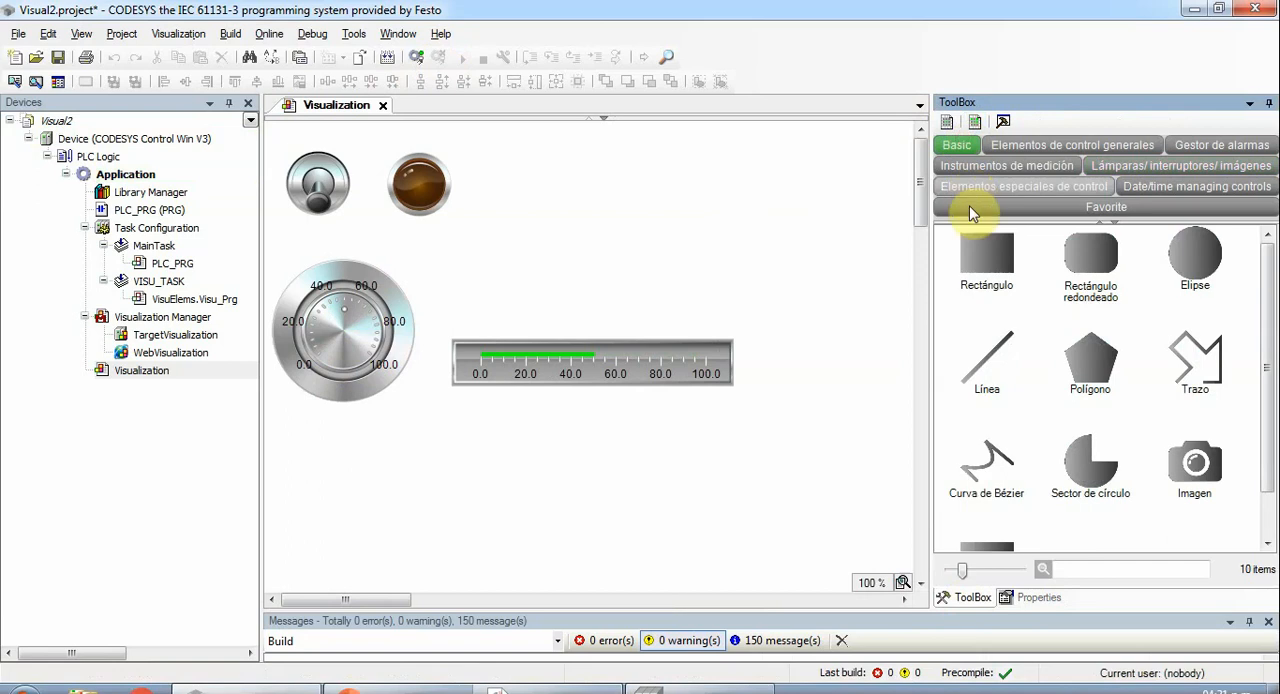
pyautogui.click(983, 258)
pyautogui.moveTo(479, 286); pyautogui.dragTo(705, 326)
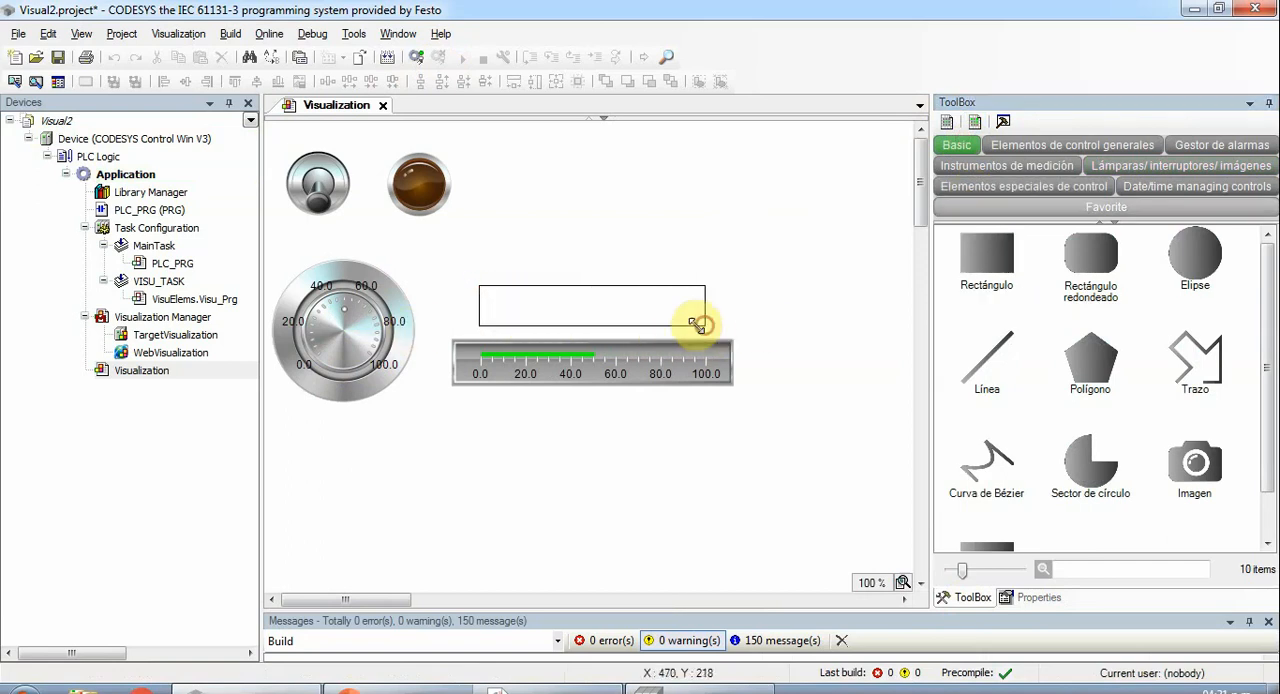
# - Enter the text "Valor actual variable %d" in the rectangle above the bar display
pyautogui.click(593, 302)
pyautogui.write('vALOR ACTUAL VARIABLE')
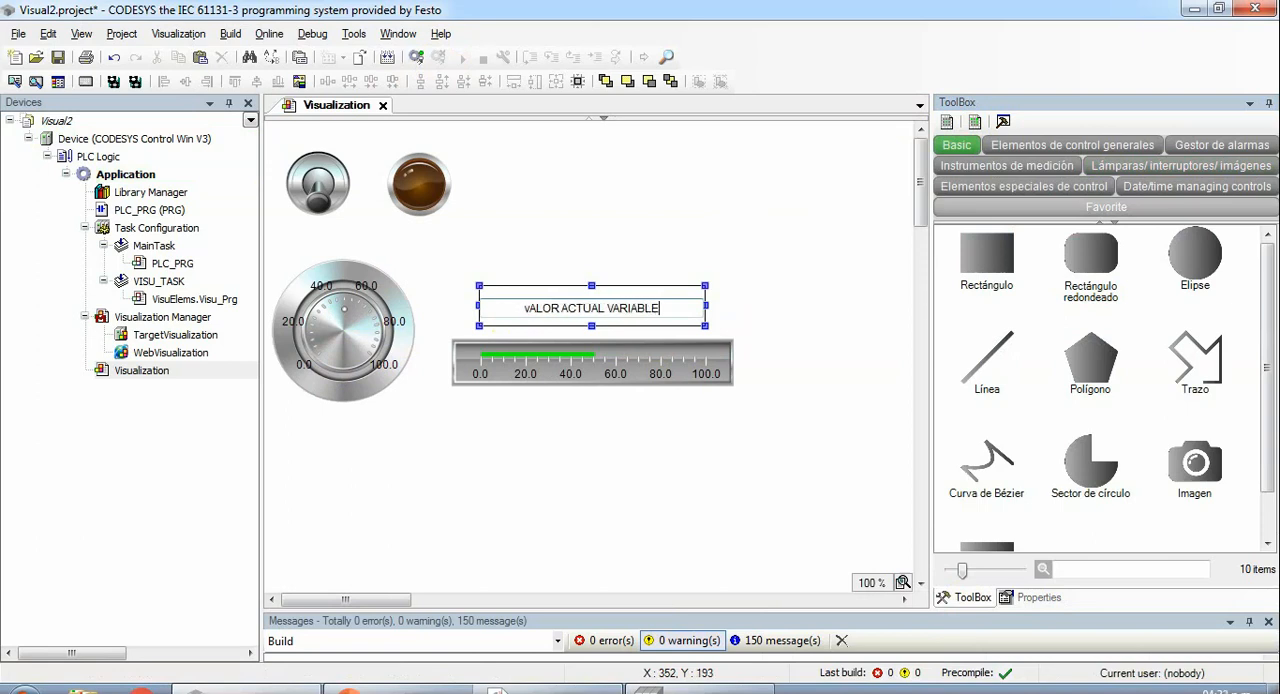
pyautogui.press('BackSpace')
pyautogui.press('BackSpace')
pyautogui.press('BackSpace')
pyautogui.press('BackSpace')
pyautogui.press('BackSpace')
pyautogui.press('BackSpace')
pyautogui.press('BackSpace')
pyautogui.press('BackSpace')
pyautogui.press('BackSpace')
pyautogui.press('BackSpace')
pyautogui.press('BackSpace')
pyautogui.press('BackSpace')
pyautogui.press('BackSpace')
pyautogui.press('BackSpace')
pyautogui.press('BackSpace')
pyautogui.press('BackSpace')
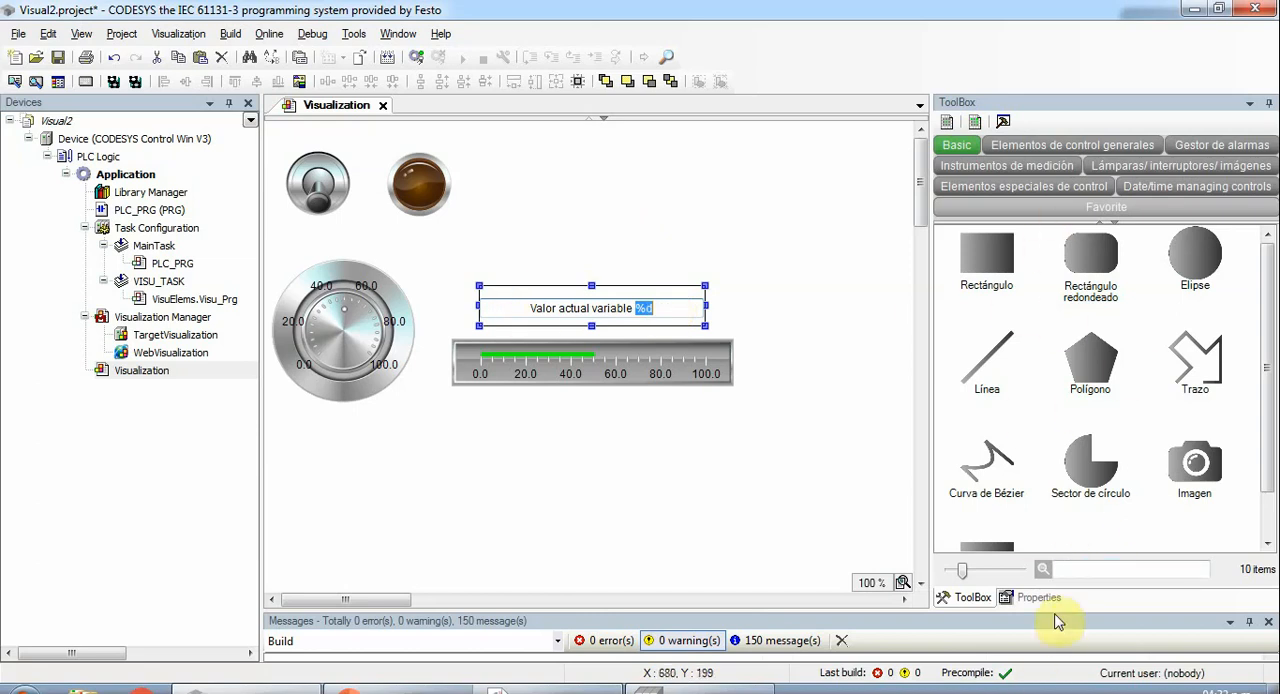
pyautogui.click(655, 287)
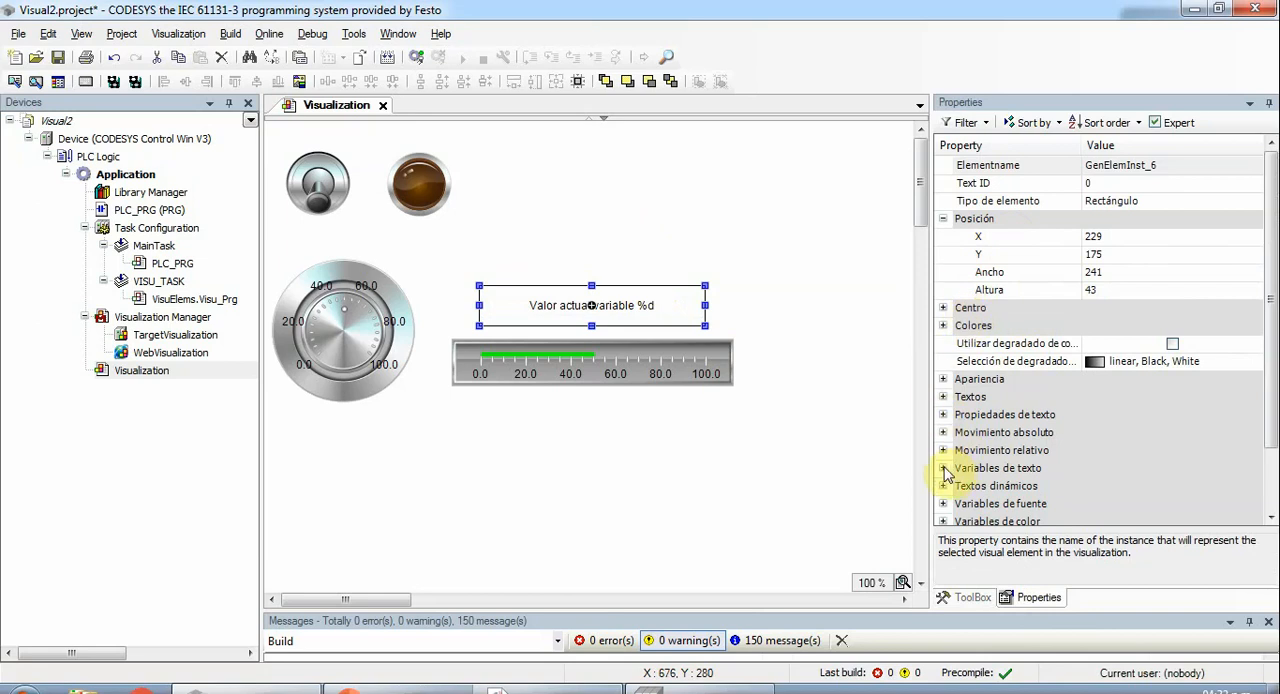
# - Set the rectangle's "Variables de texto" property to PLC_PRG.ENTERO and deselect the rectangle
pyautogui.click(944, 469)
pyautogui.click(1266, 422)
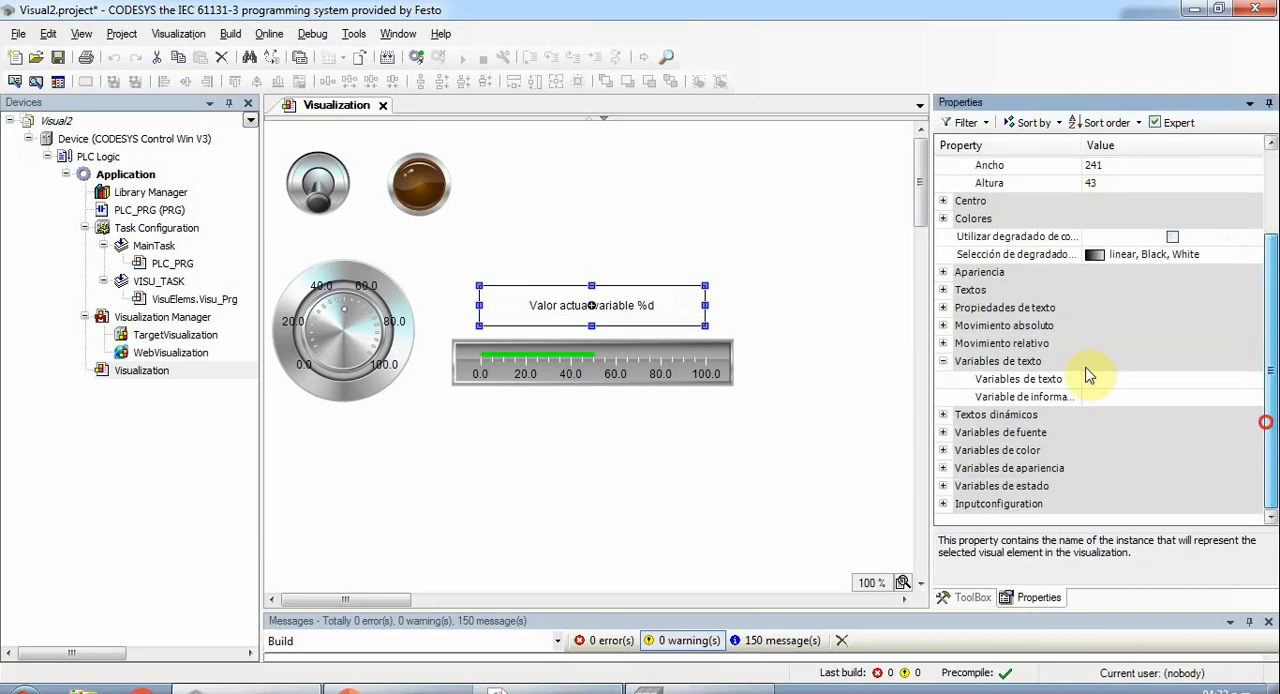
pyautogui.click(1100, 379)
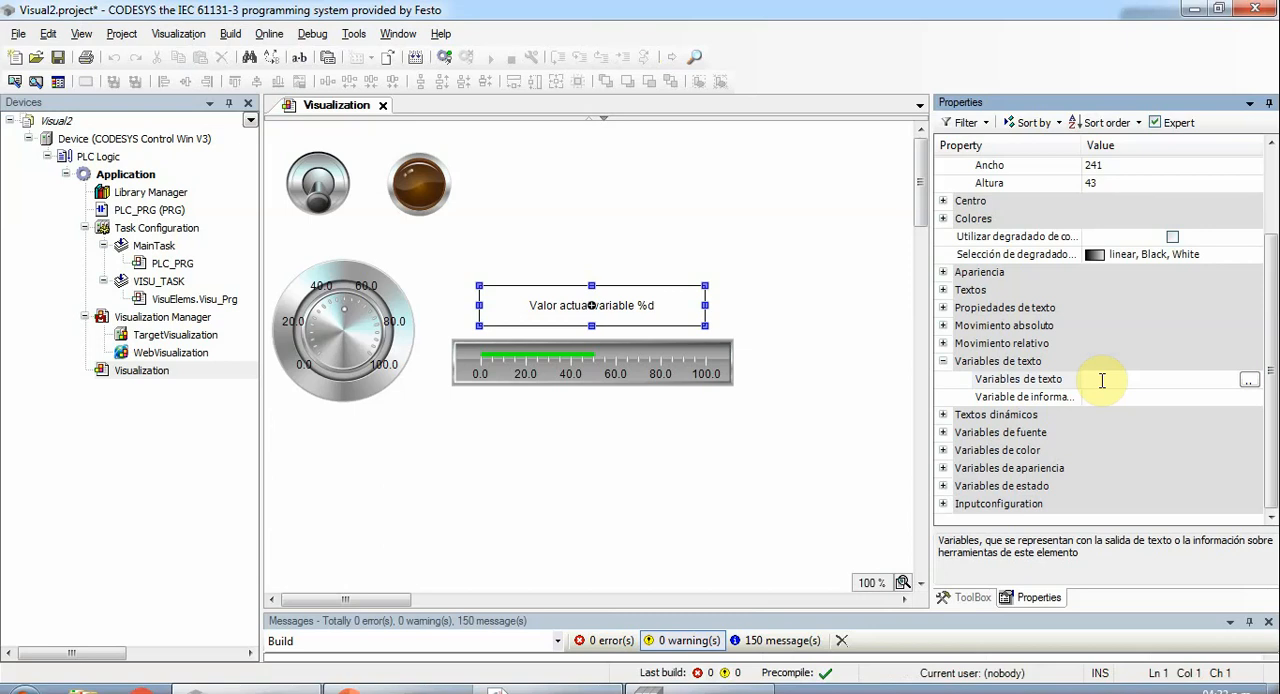
pyautogui.write('Pl')
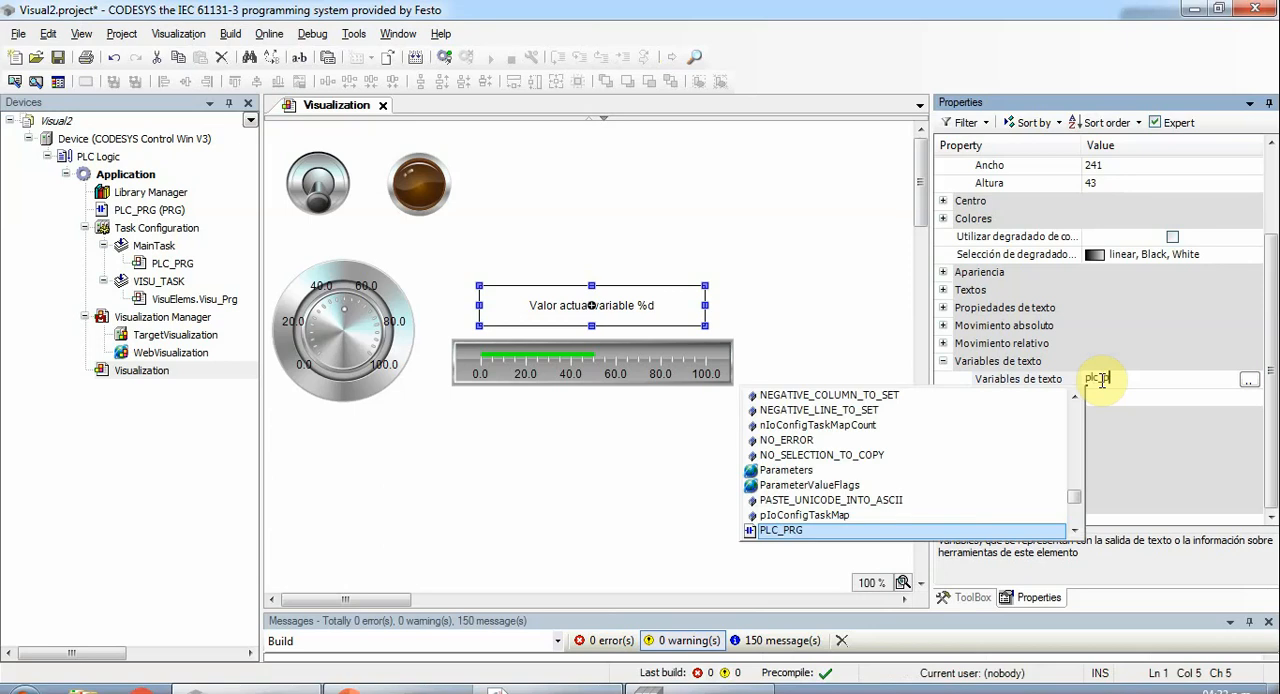
pyautogui.write('c_prg.')
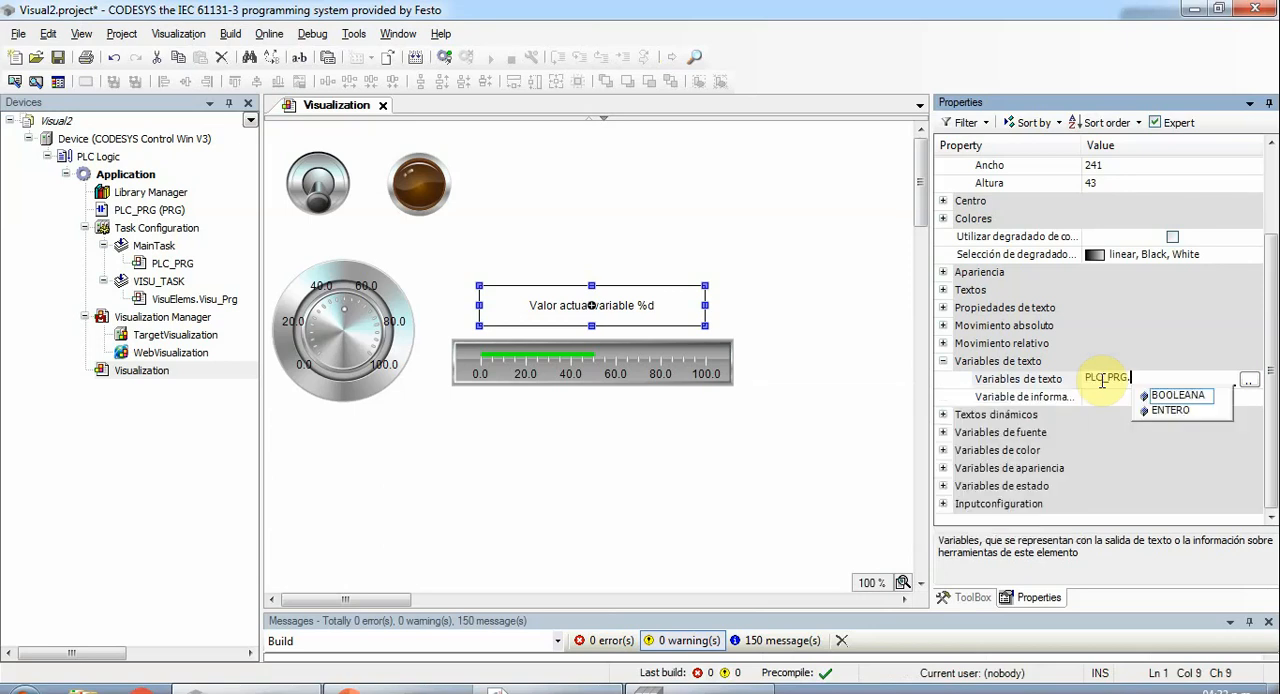
pyautogui.press('Down')
pyautogui.press('Return')
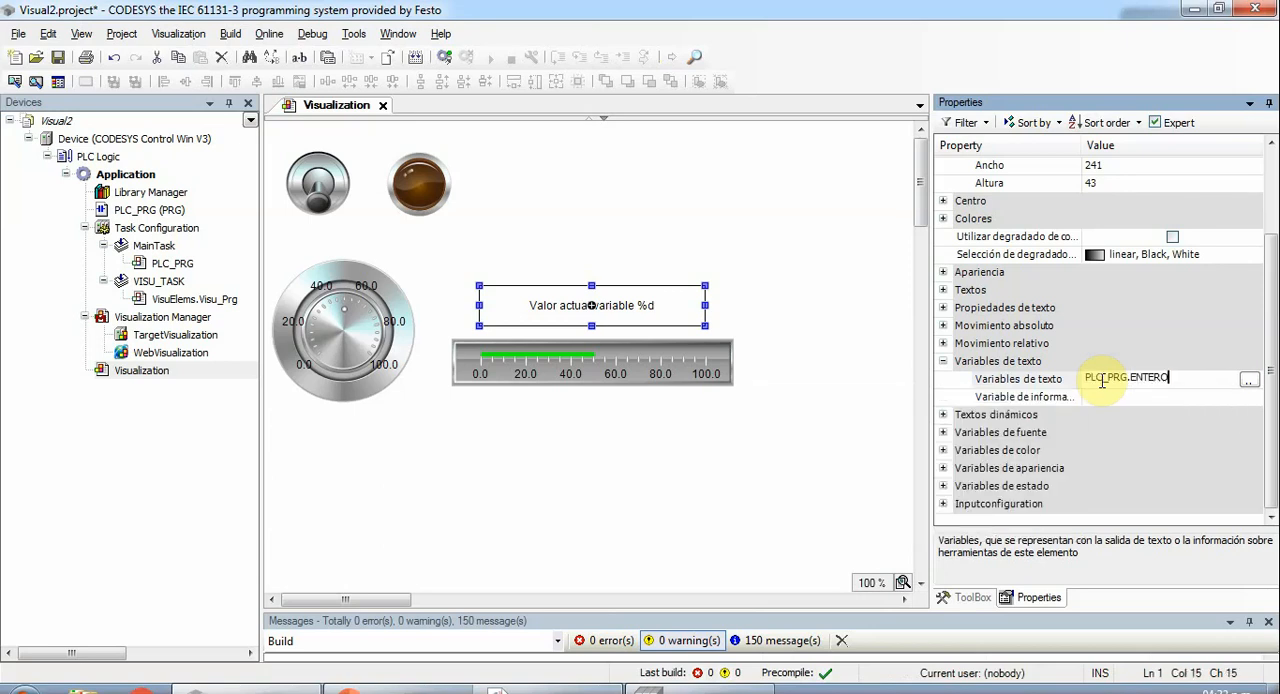
pyautogui.press('Return')
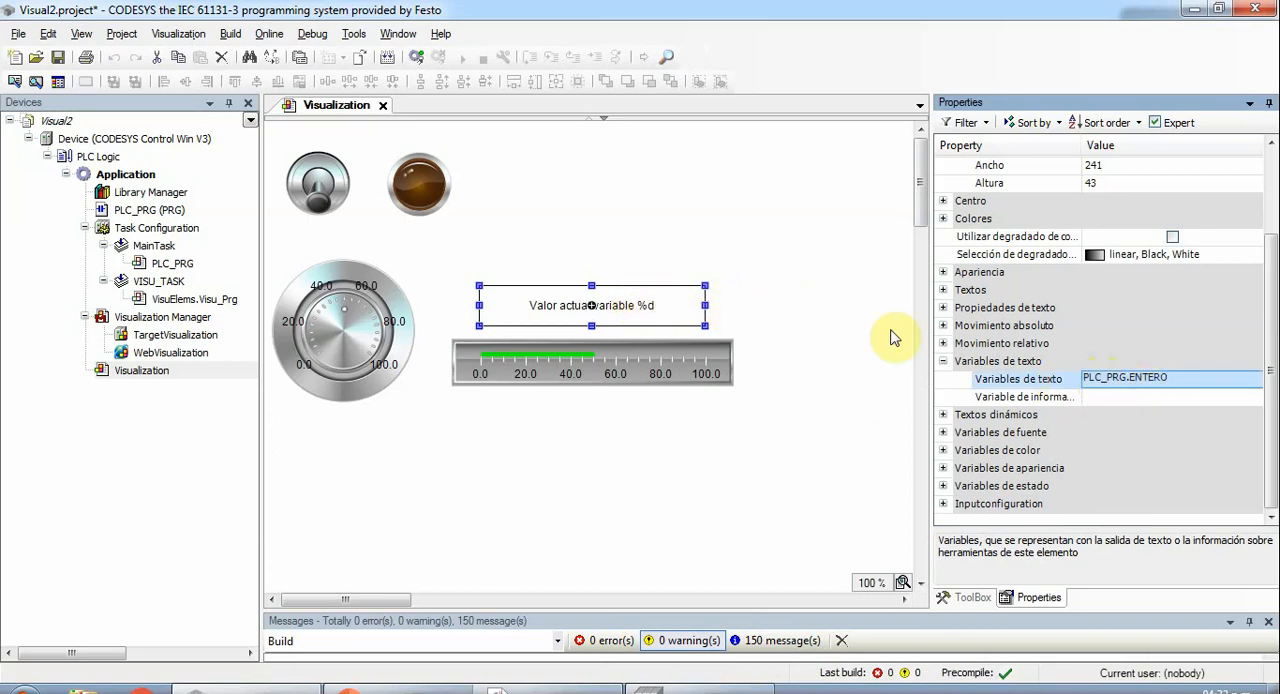
pyautogui.click(630, 218)
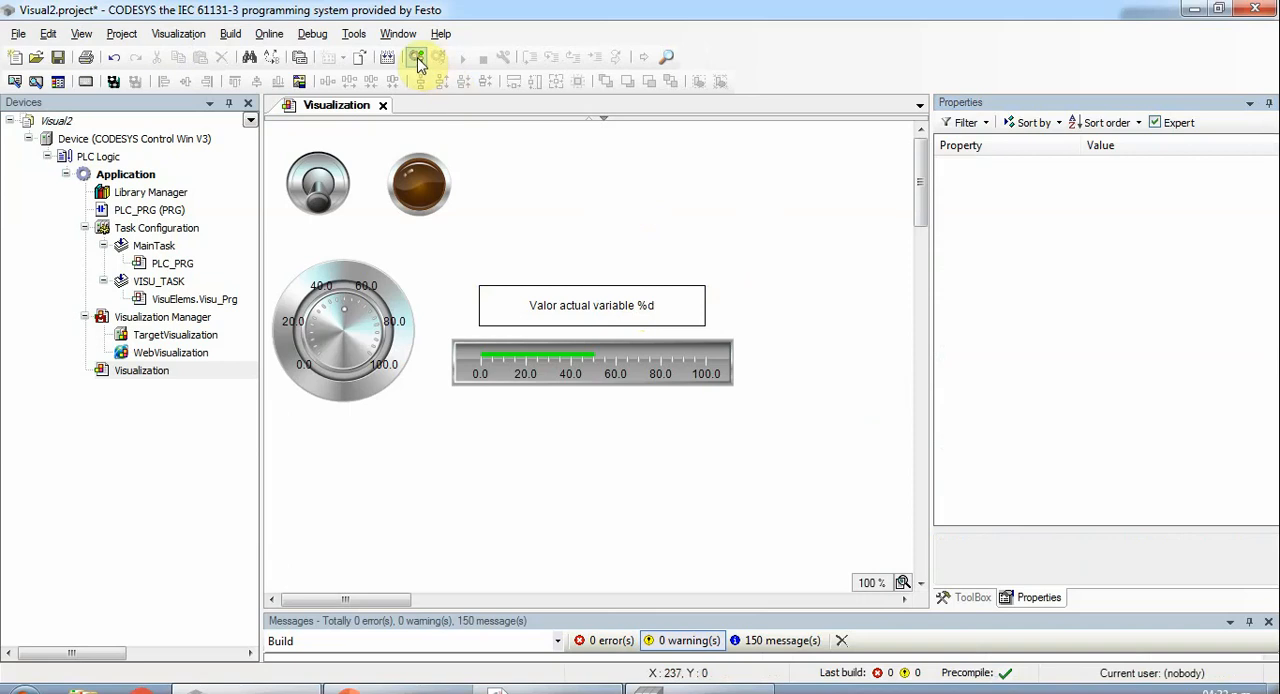
# - Log in with download and the boot project update, and start the application with the new text display
pyautogui.click(417, 58)
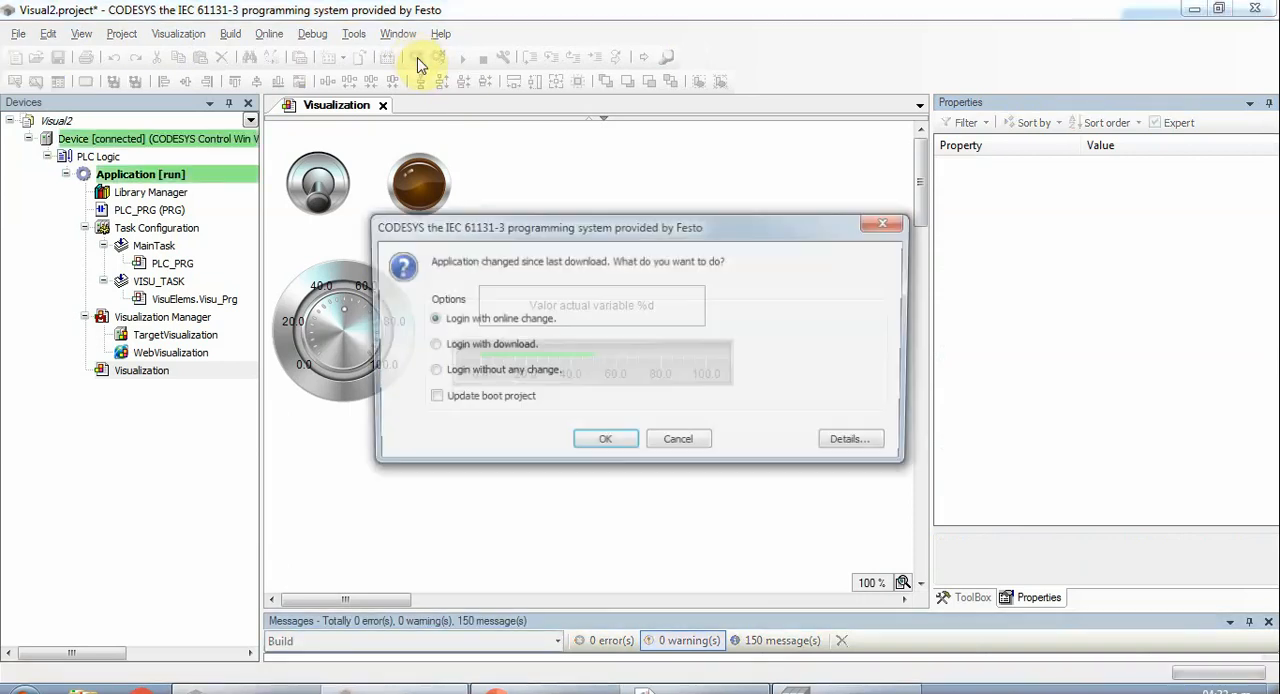
pyautogui.click(503, 344)
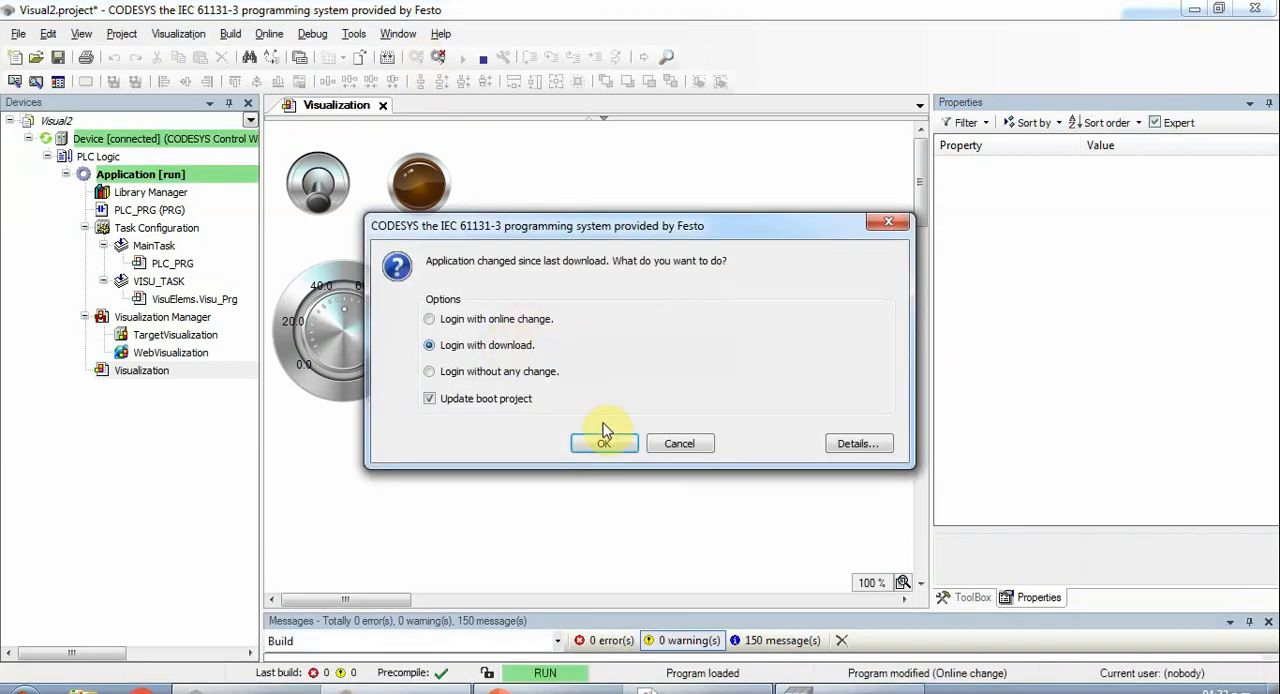
pyautogui.click(604, 443)
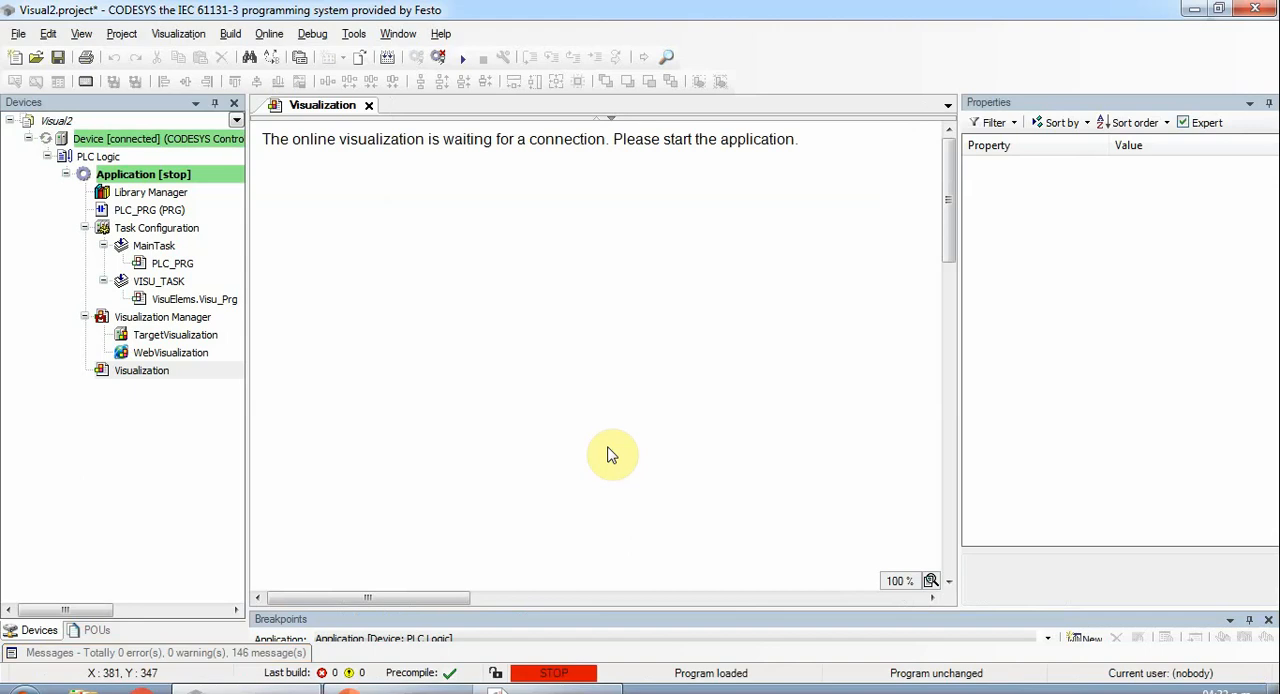
pyautogui.press('F5')
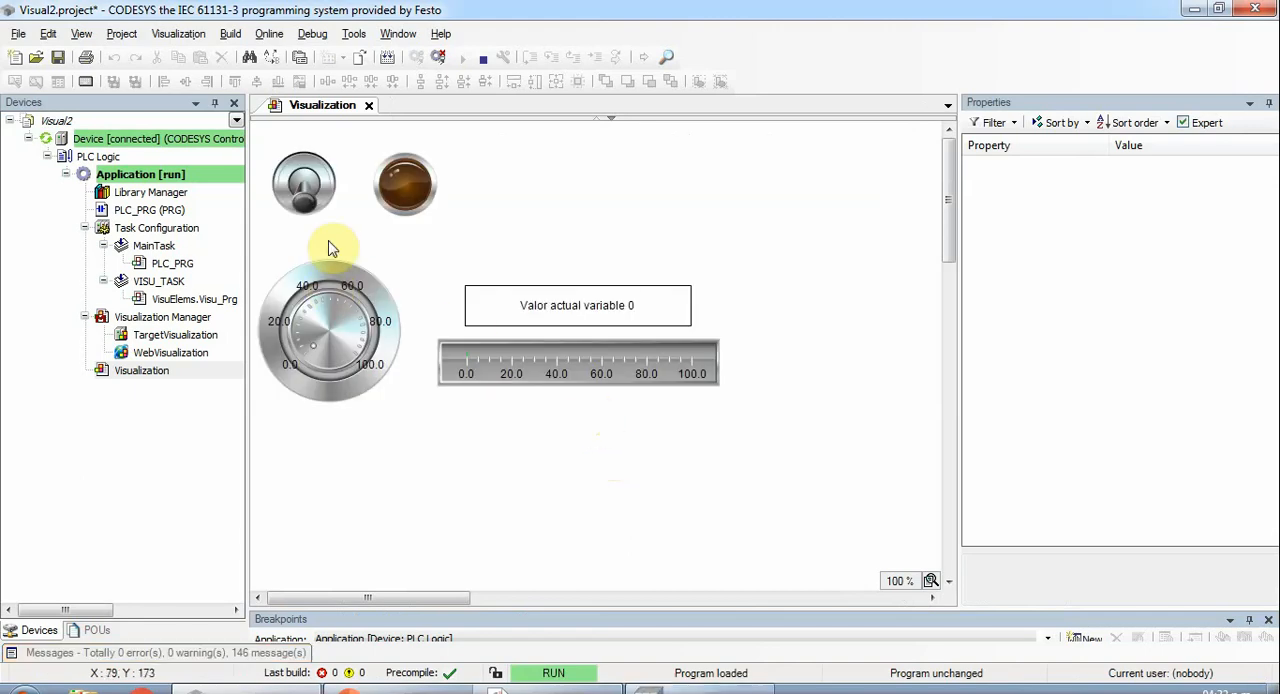
# - Switch the toggle on and off and turn the potentiometer knob in the running visualization
pyautogui.click(303, 190)
pyautogui.click(305, 191)
pyautogui.moveTo(313, 355)
pyautogui.mouseDown()
pyautogui.moveTo(294, 330)
pyautogui.moveTo(309, 300)
pyautogui.moveTo(338, 298)
pyautogui.moveTo(350, 314)
pyautogui.moveTo(340, 290)
pyautogui.moveTo(360, 307)
pyautogui.moveTo(345, 285)
pyautogui.moveTo(323, 286)
pyautogui.moveTo(360, 323)
pyautogui.moveTo(363, 364)
pyautogui.moveTo(355, 318)
pyautogui.moveTo(305, 330)
pyautogui.moveTo(318, 360)
pyautogui.moveTo(320, 297)
pyautogui.moveTo(355, 343)
pyautogui.moveTo(343, 309)
pyautogui.moveTo(297, 349)
pyautogui.moveTo(337, 307)
pyautogui.moveTo(362, 347)
pyautogui.moveTo(340, 305)
pyautogui.moveTo(298, 342)
pyautogui.moveTo(333, 352)
pyautogui.mouseUp()
# - Log out and draw a basic "Rectángulo" about 62 by 26 at about X 560, Y 144
pyautogui.click(438, 57)
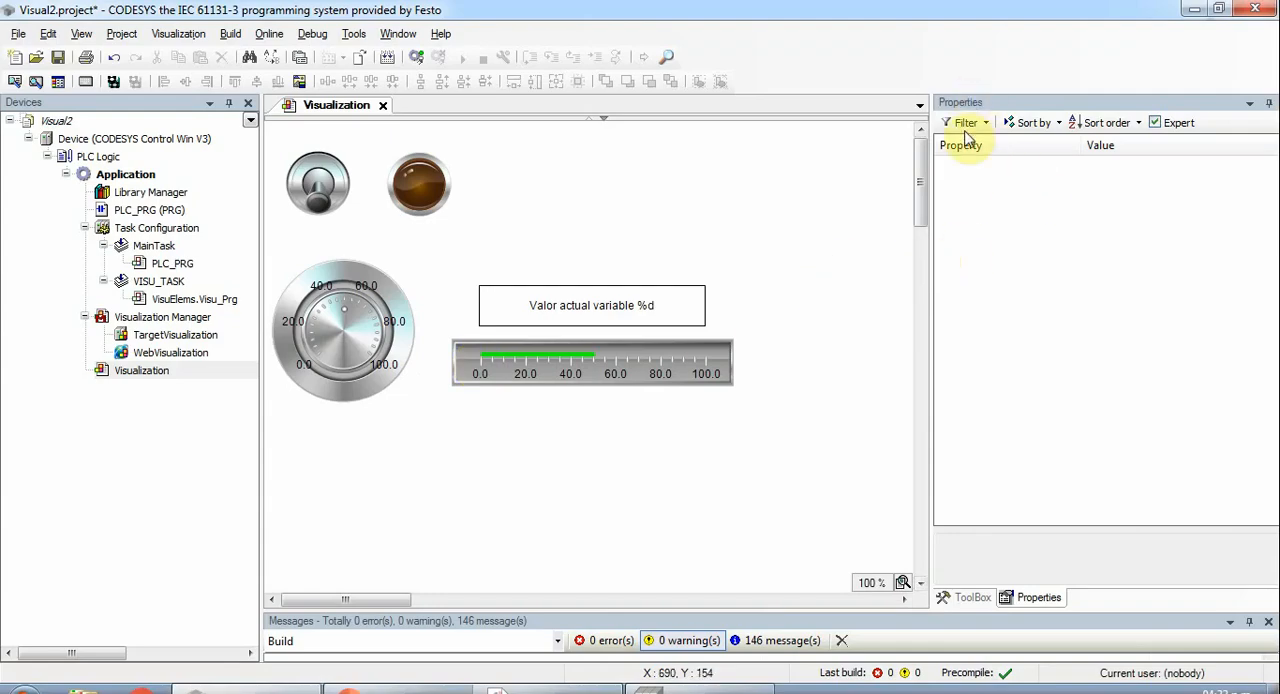
pyautogui.click(970, 597)
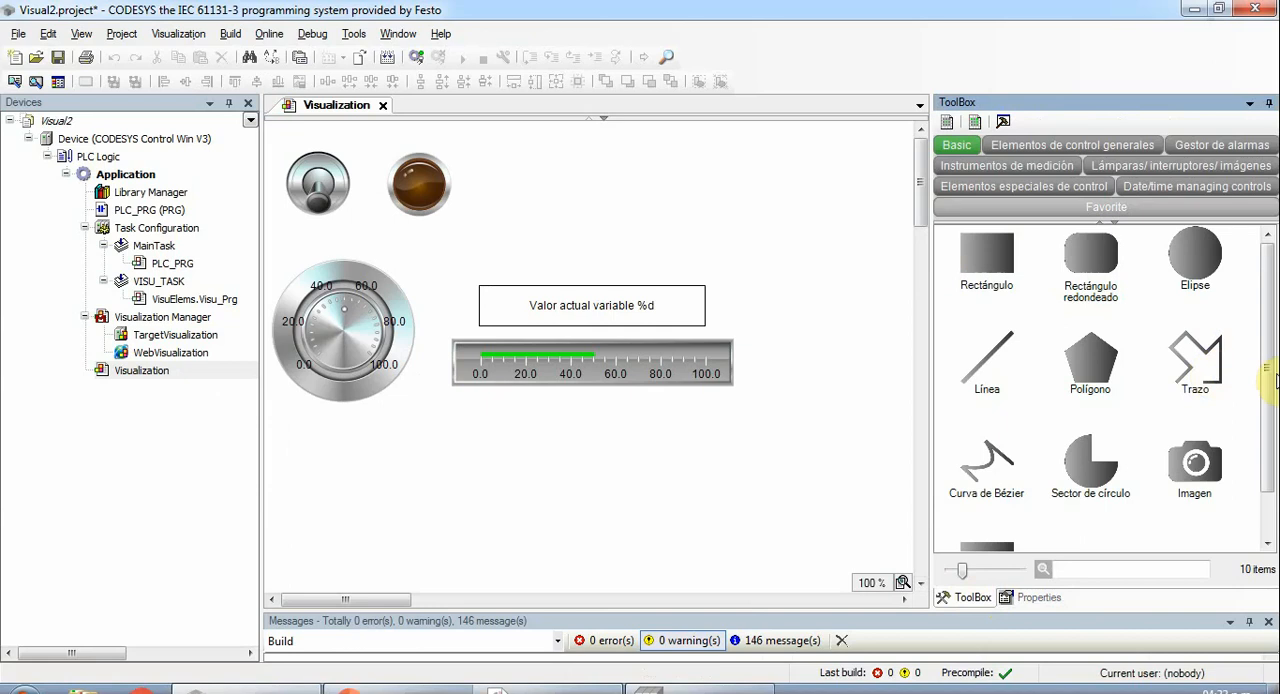
pyautogui.click(1097, 377)
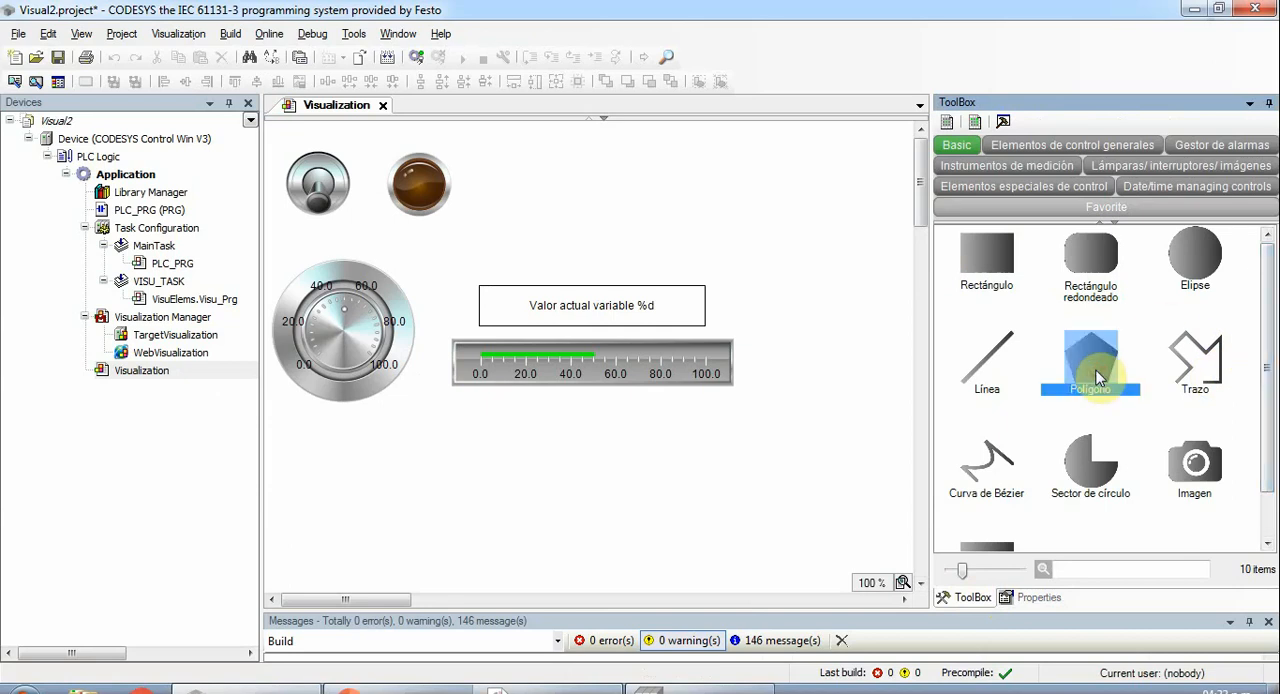
pyautogui.click(1000, 252)
pyautogui.moveTo(790, 258); pyautogui.dragTo(862, 283)
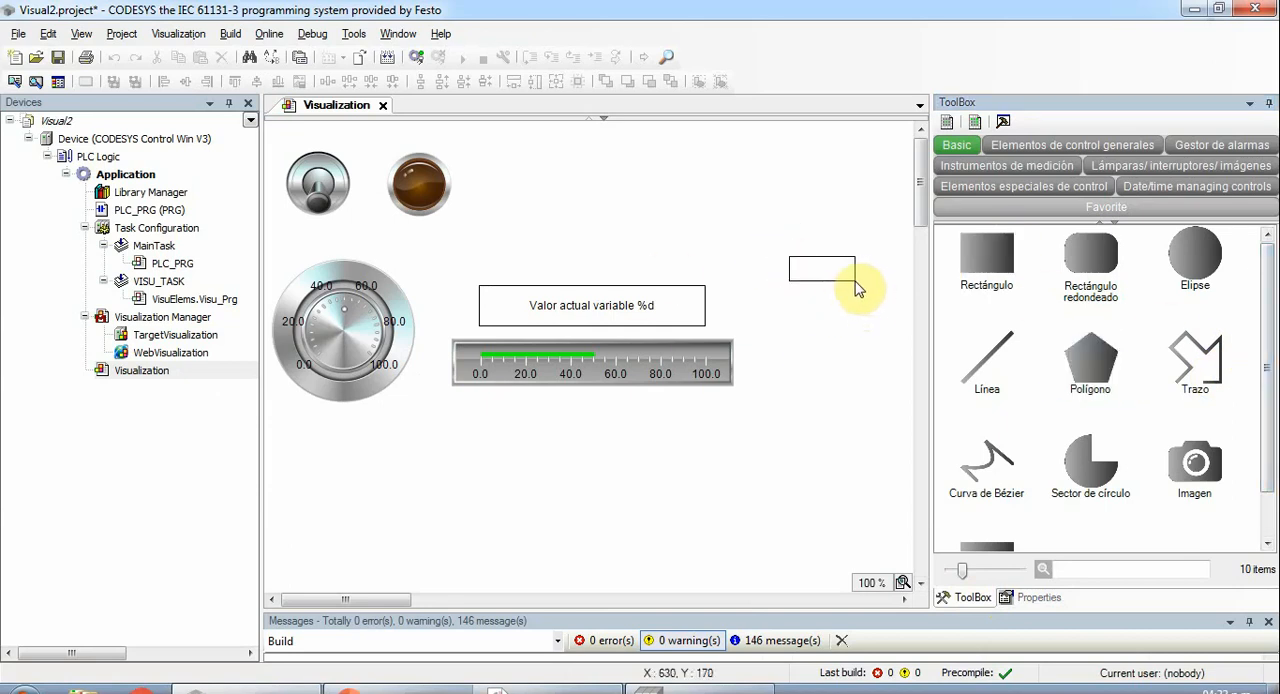
# - Set the small rectangle's normal-state fill color ("Color de relleno") to yellow, 255, 255, 0, and deselect it
pyautogui.click(1036, 597)
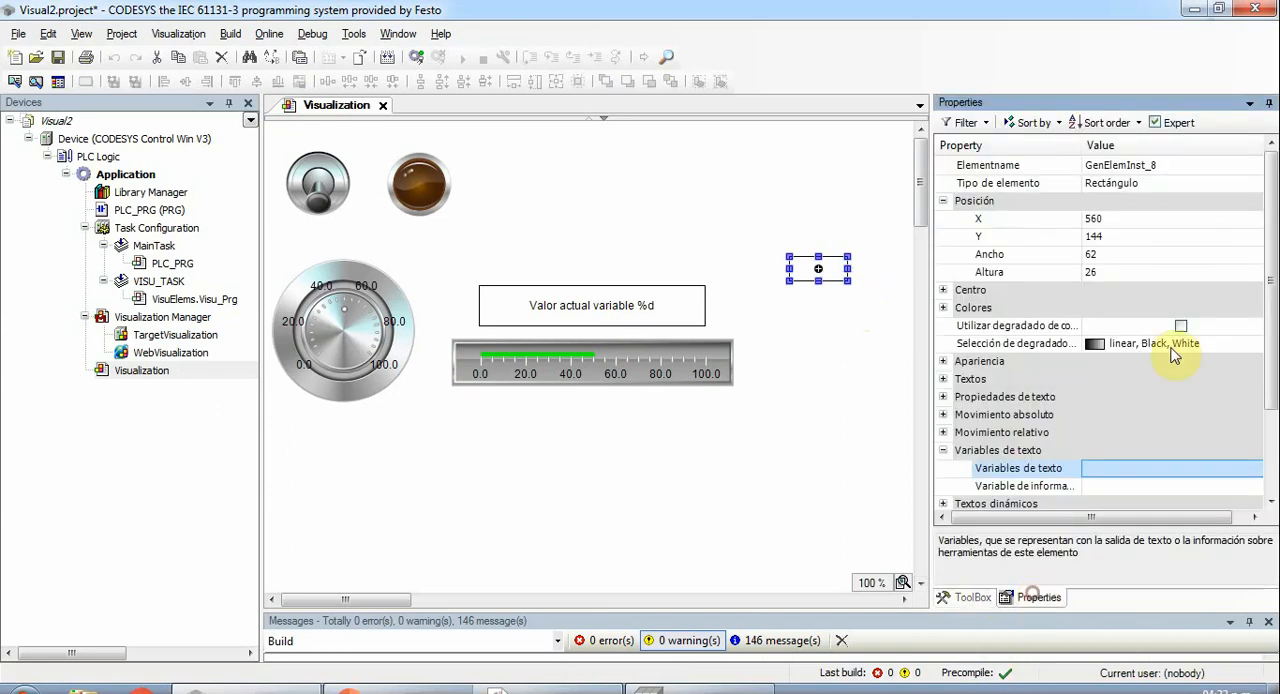
pyautogui.click(943, 307)
pyautogui.click(961, 325)
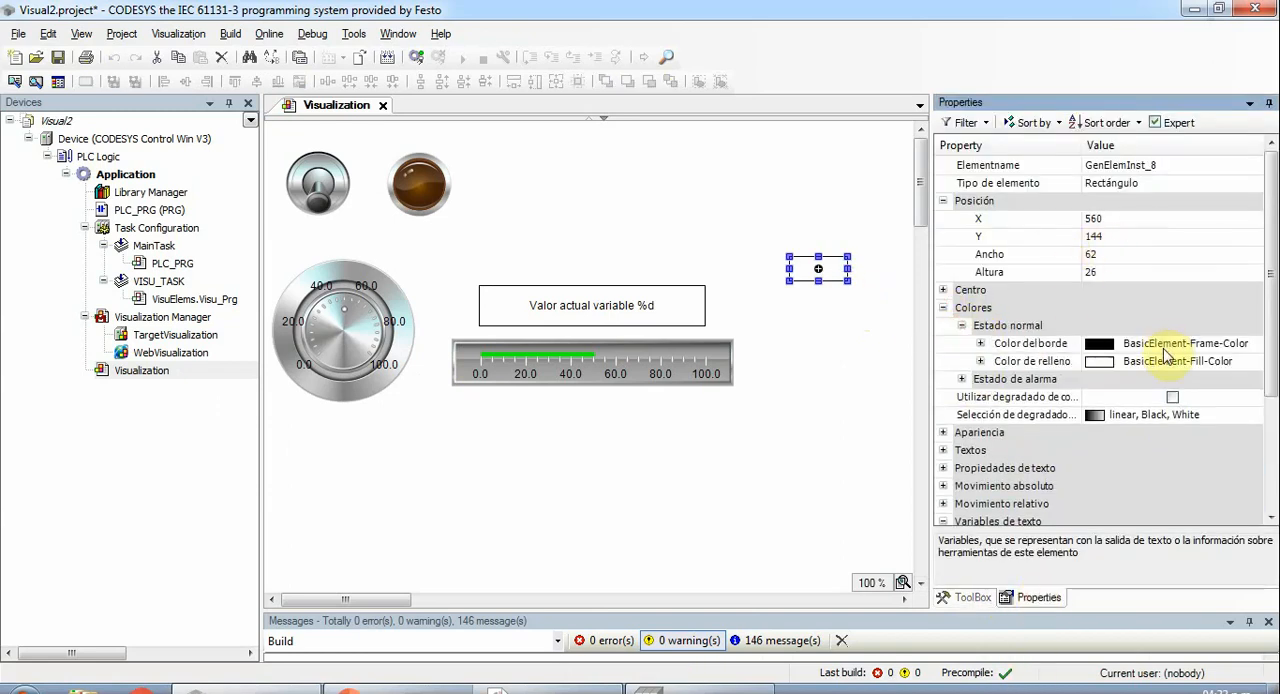
pyautogui.click(1136, 361)
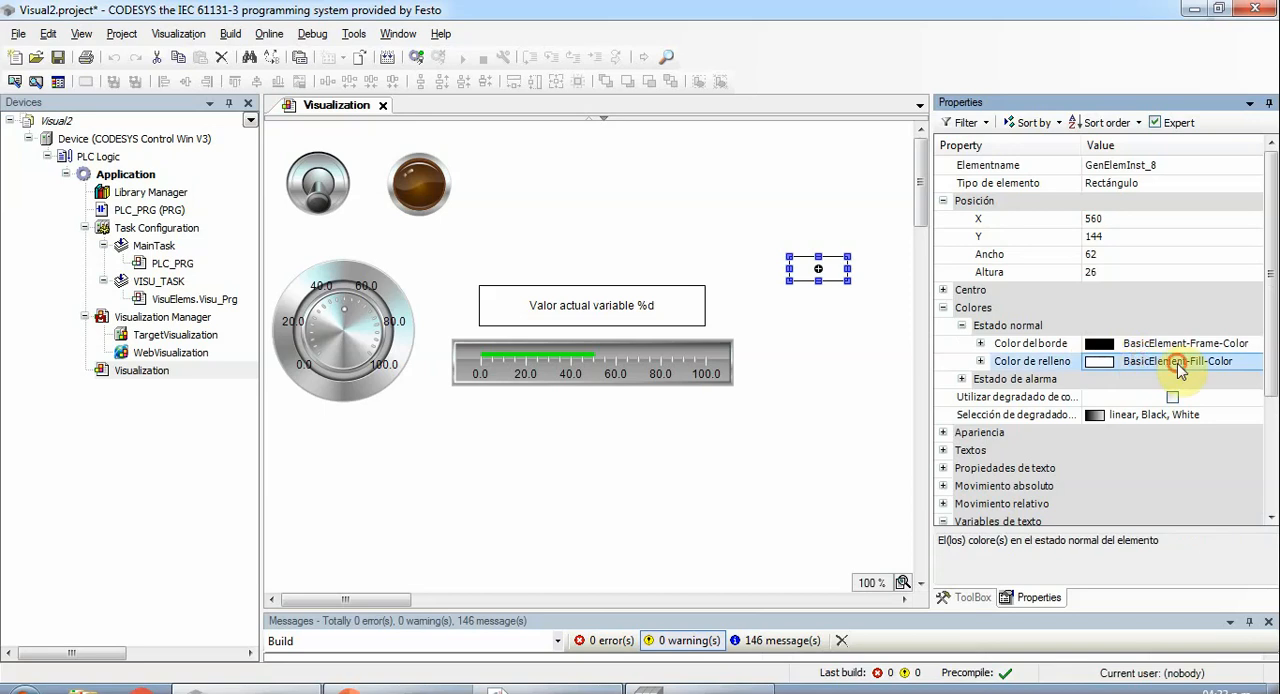
pyautogui.click(981, 362)
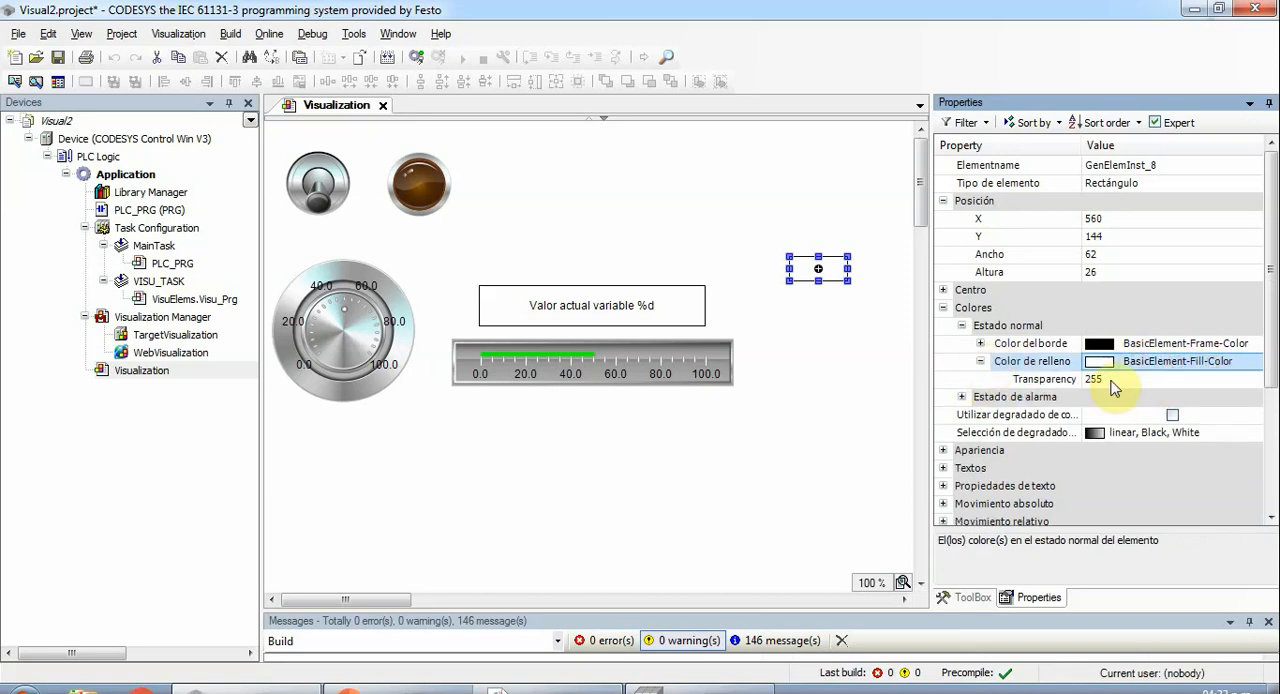
pyautogui.click(1155, 366)
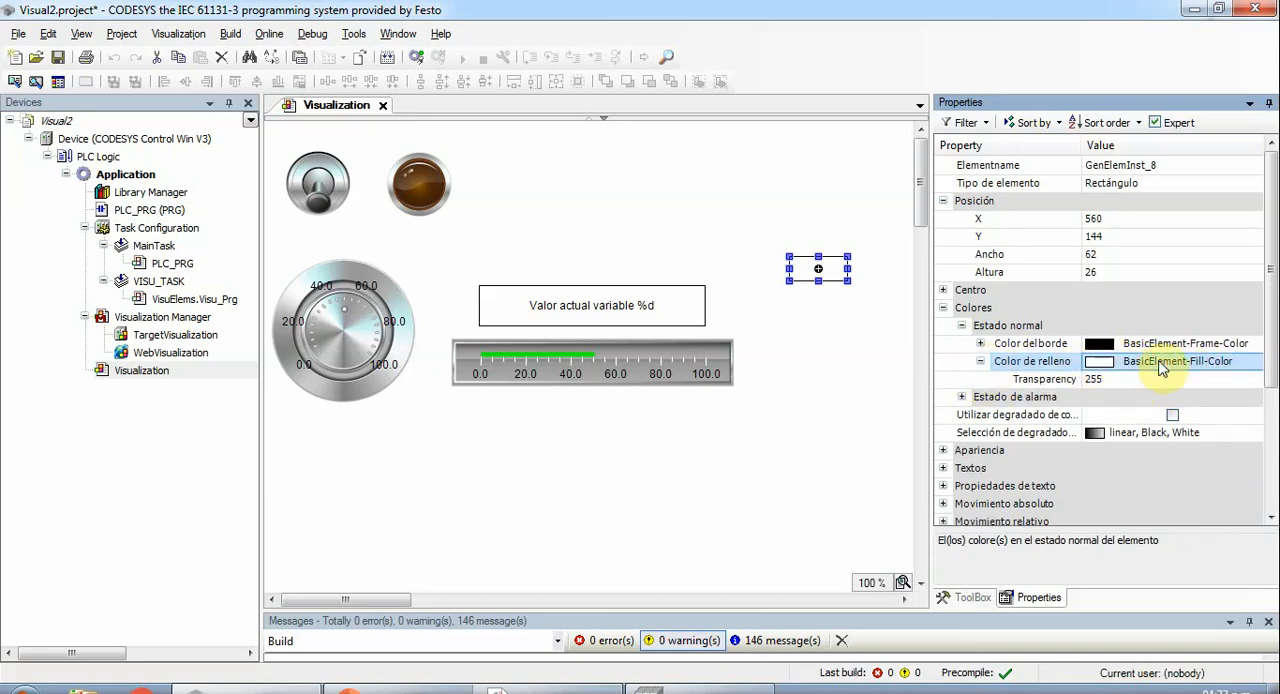
pyautogui.moveTo(930, 352)
pyautogui.mouseDown()
pyautogui.moveTo(877, 349)
pyautogui.moveTo(910, 349)
pyautogui.mouseUp()
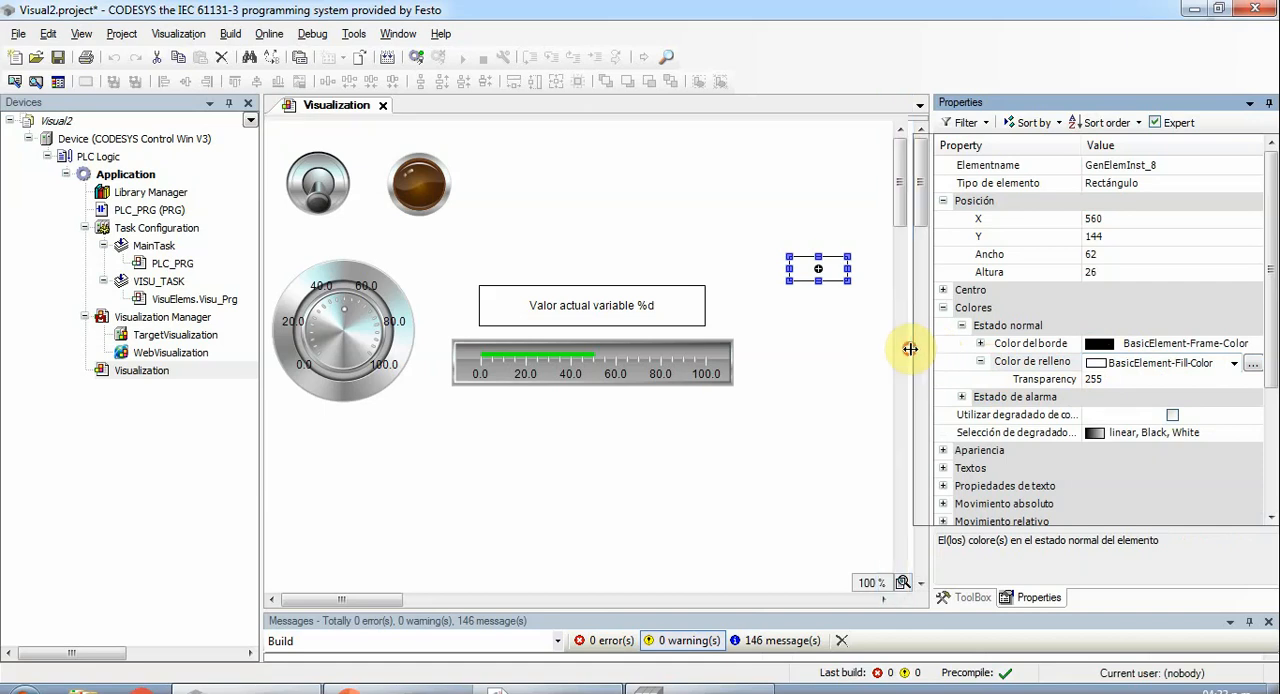
pyautogui.click(1232, 364)
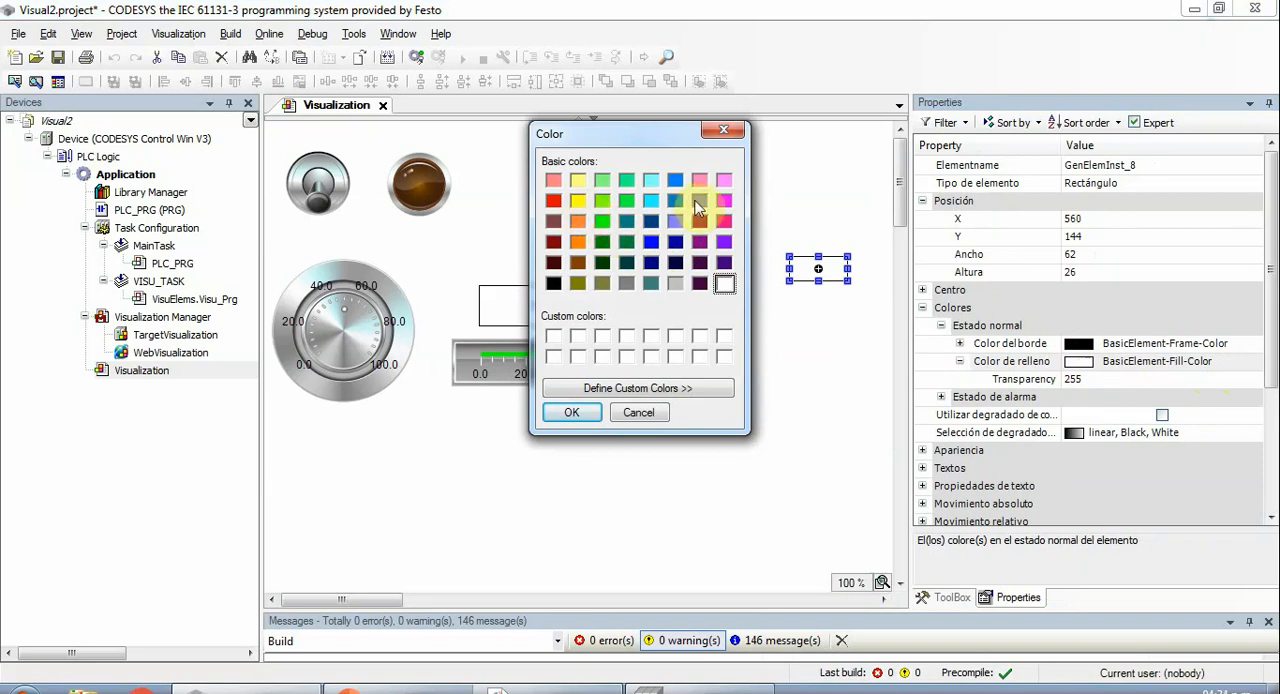
pyautogui.click(578, 203)
pyautogui.click(571, 412)
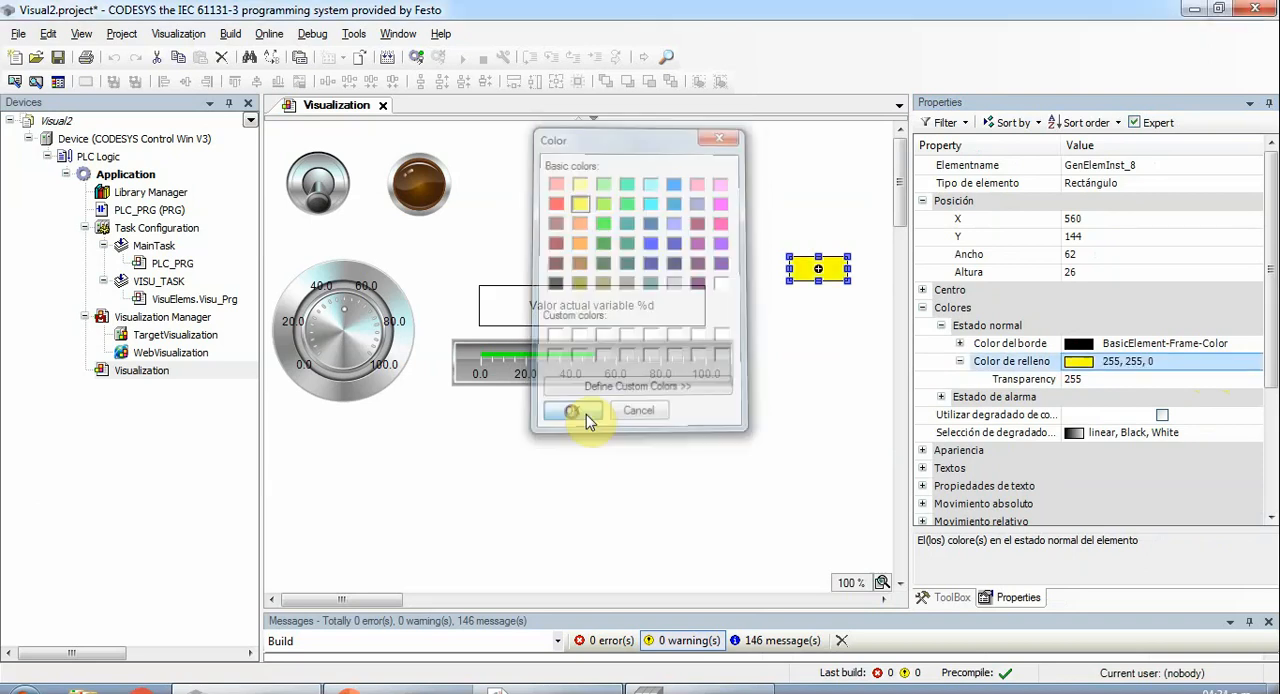
pyautogui.click(830, 316)
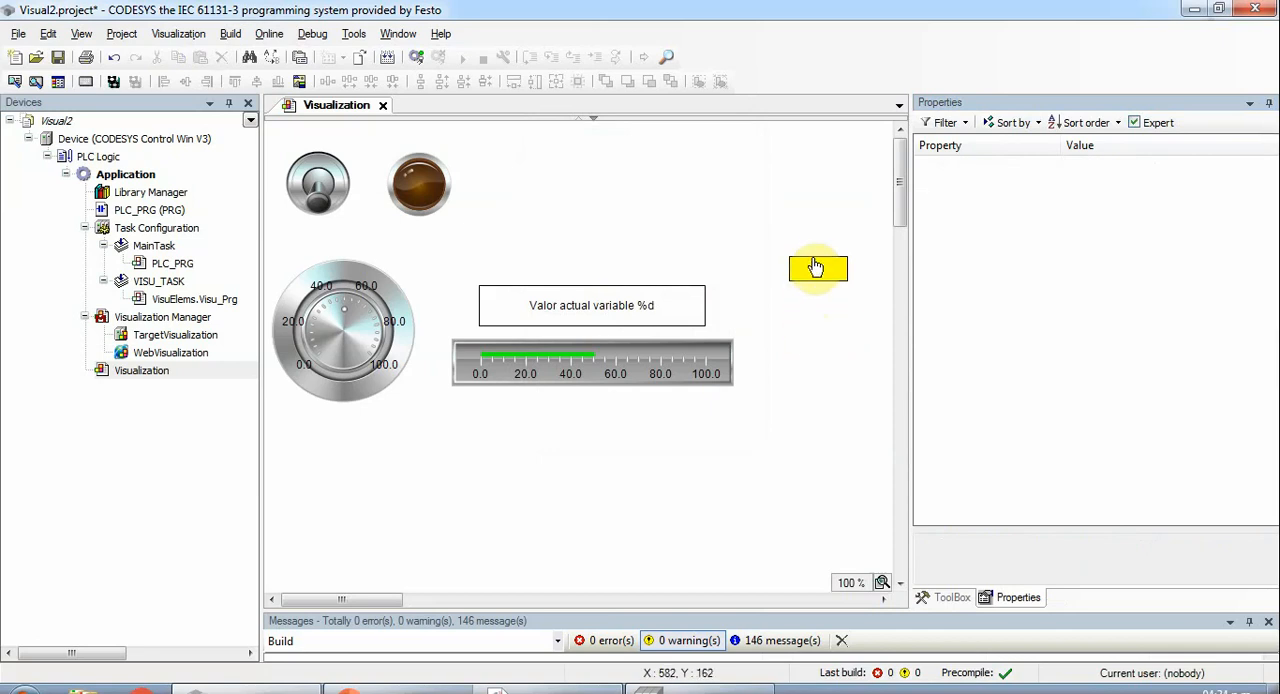
# - Move the yellow rectangle vertically down to about Y 365 and back up, leaving it at Y 140 with X 560
pyautogui.click(816, 266)
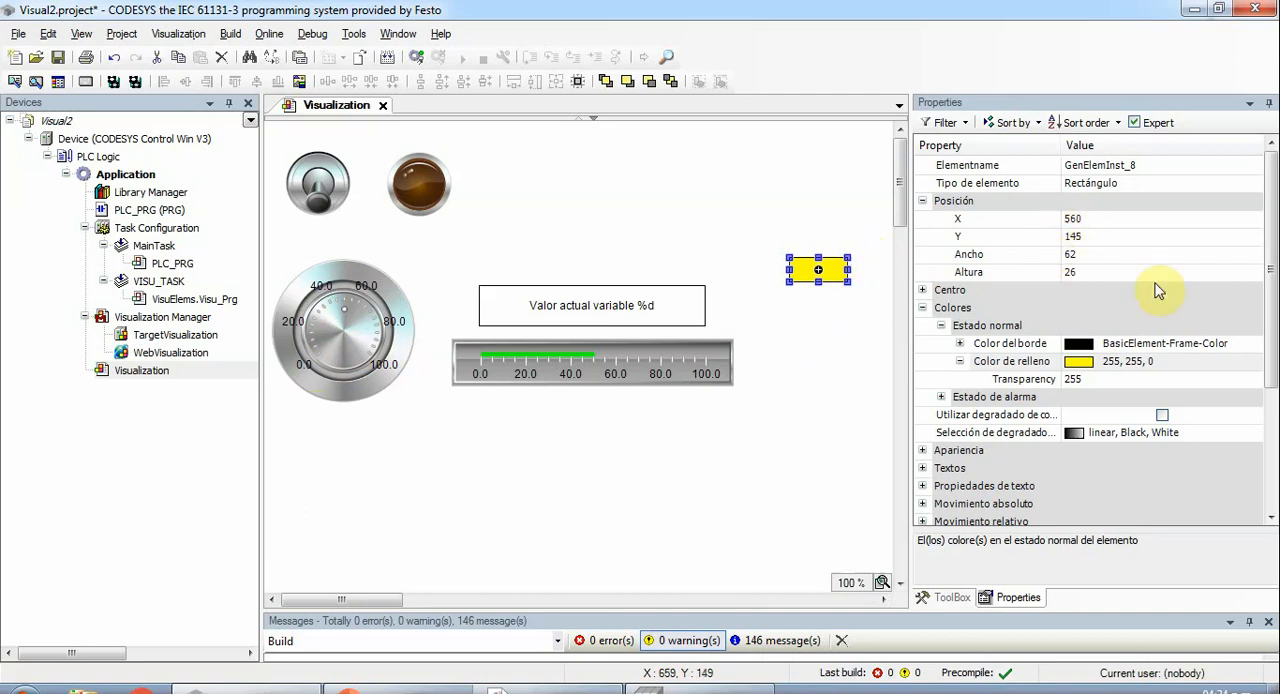
pyautogui.press('Down')
pyautogui.press('Up')
pyautogui.press('Up')
pyautogui.press('Up')
pyautogui.press('Up')
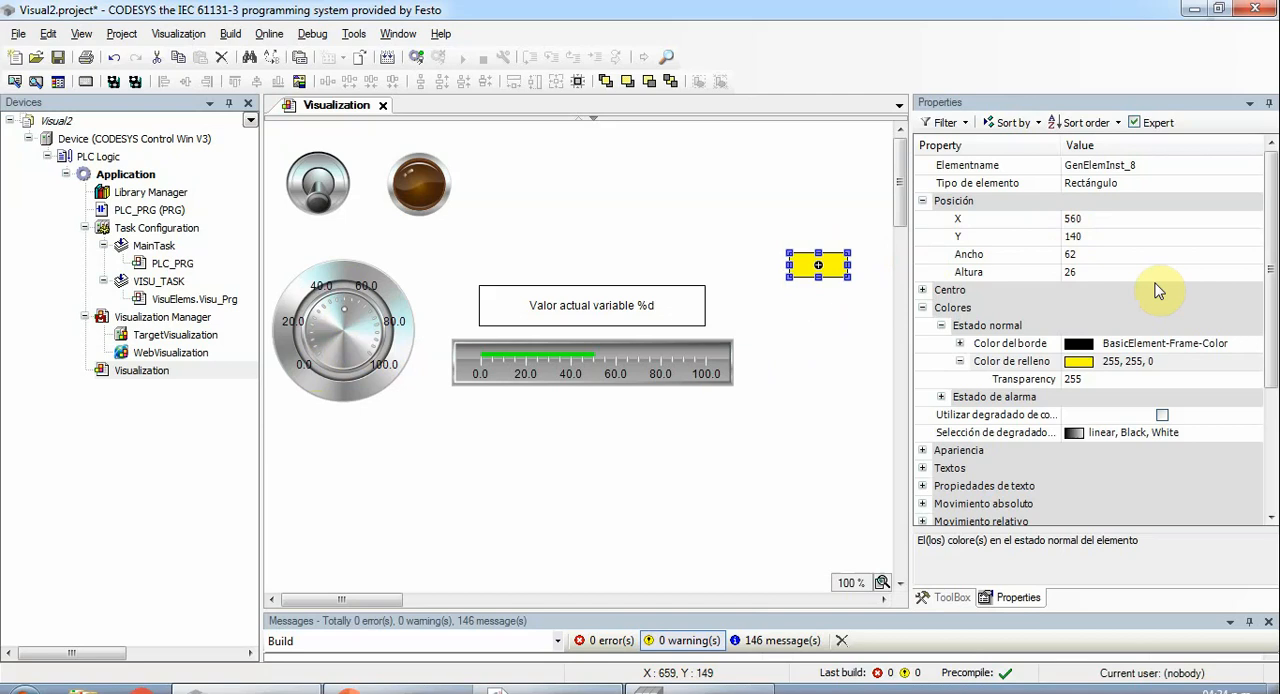
pyautogui.press('Down')
pyautogui.press('Down')
pyautogui.press('Down')
pyautogui.press('Down')
pyautogui.press('Down')
pyautogui.press('Down')
pyautogui.press('Down')
pyautogui.press('Down')
pyautogui.press('Down')
pyautogui.press('Down')
pyautogui.press('Down')
pyautogui.press('Down')
pyautogui.press('Down')
pyautogui.press('Down')
pyautogui.press('Down')
pyautogui.press('Down')
pyautogui.press('Down')
pyautogui.press('Down')
pyautogui.press('Down')
pyautogui.press('Down')
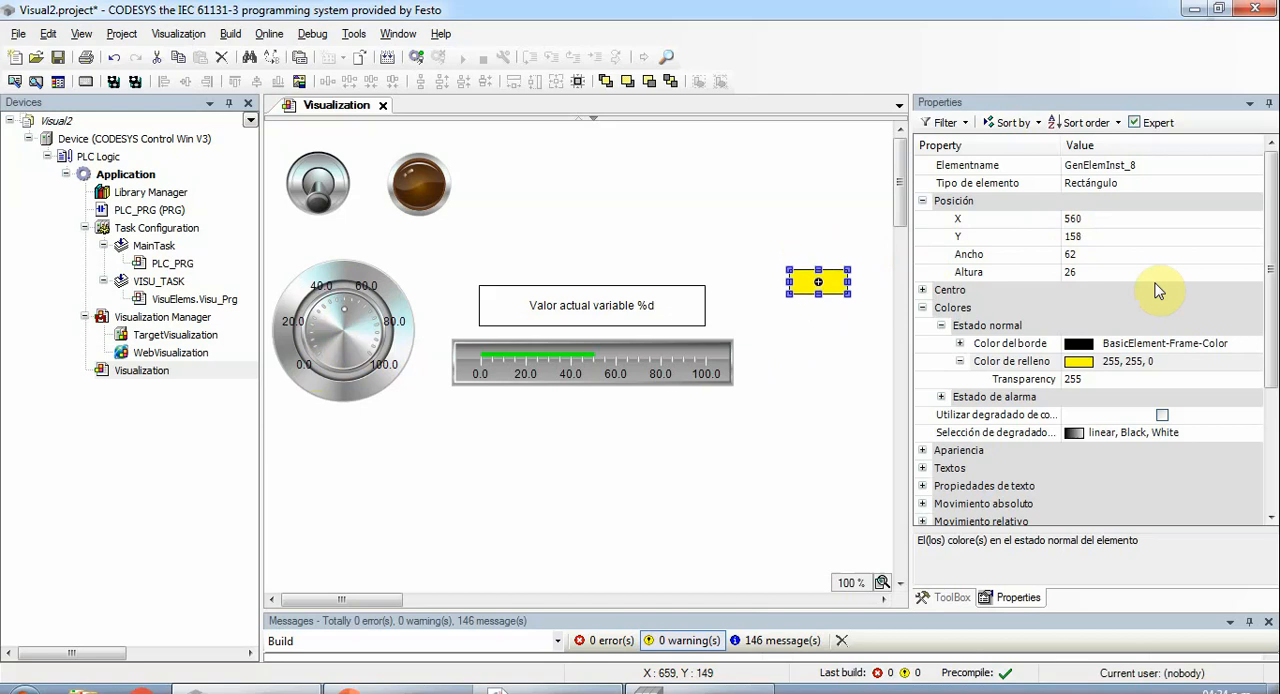
pyautogui.press('Down')
pyautogui.press('Down')
pyautogui.press('Down')
pyautogui.press('Down')
pyautogui.press('Down')
pyautogui.press('Down')
pyautogui.press('Down')
pyautogui.press('Down')
pyautogui.press('Down')
pyautogui.press('Down')
pyautogui.press('Down')
pyautogui.press('Down')
pyautogui.press('Down')
pyautogui.press('Down')
pyautogui.press('Down')
pyautogui.press('Down')
pyautogui.press('Down')
pyautogui.press('Down')
pyautogui.press('Down')
pyautogui.press('Down')
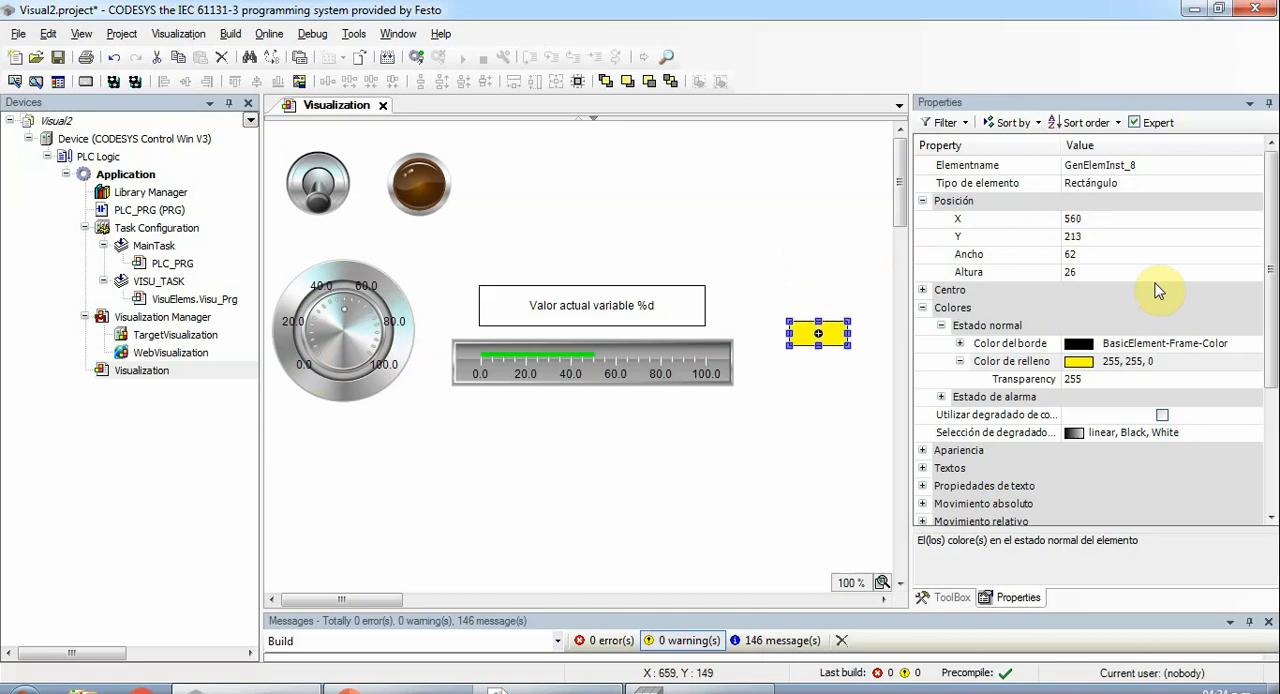
pyautogui.press('Down')
pyautogui.press('Down')
pyautogui.press('Down')
pyautogui.press('Down')
pyautogui.press('Down')
pyautogui.press('Down')
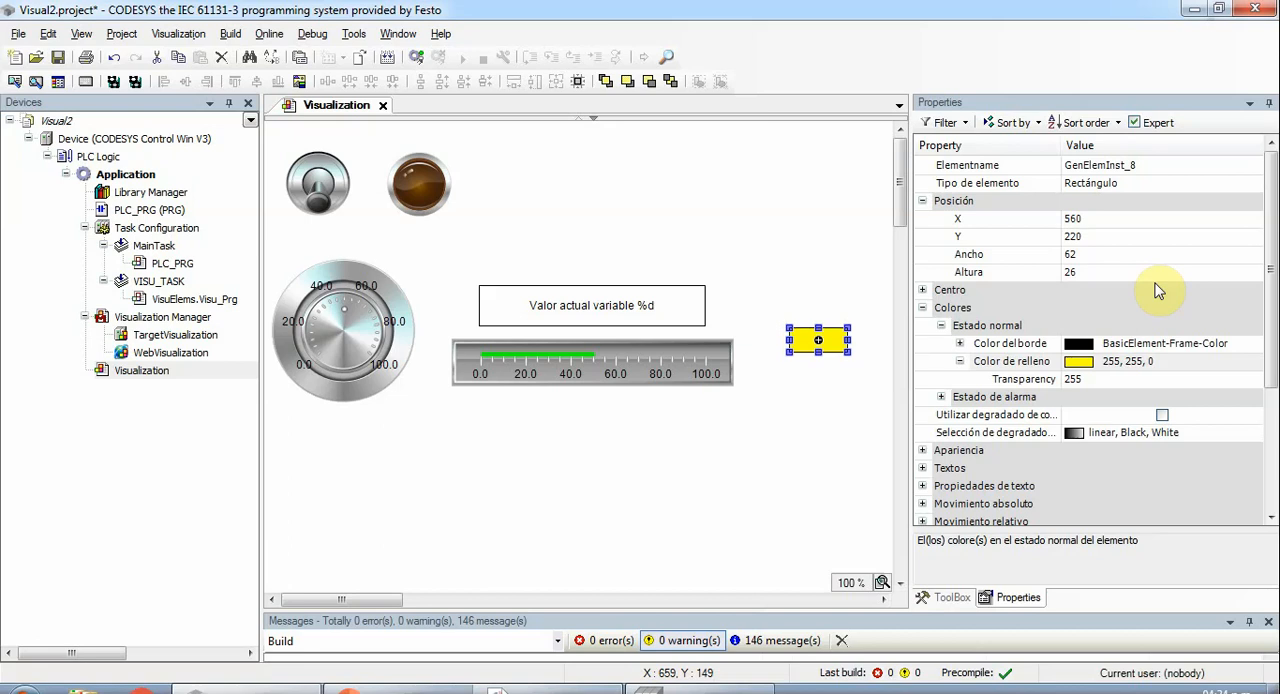
pyautogui.press('Down')
pyautogui.press('Down')
pyautogui.press('Down')
pyautogui.press('Down')
pyautogui.press('Down')
pyautogui.press('Down')
pyautogui.press('Down')
pyautogui.press('Down')
pyautogui.press('Down')
pyautogui.press('Down')
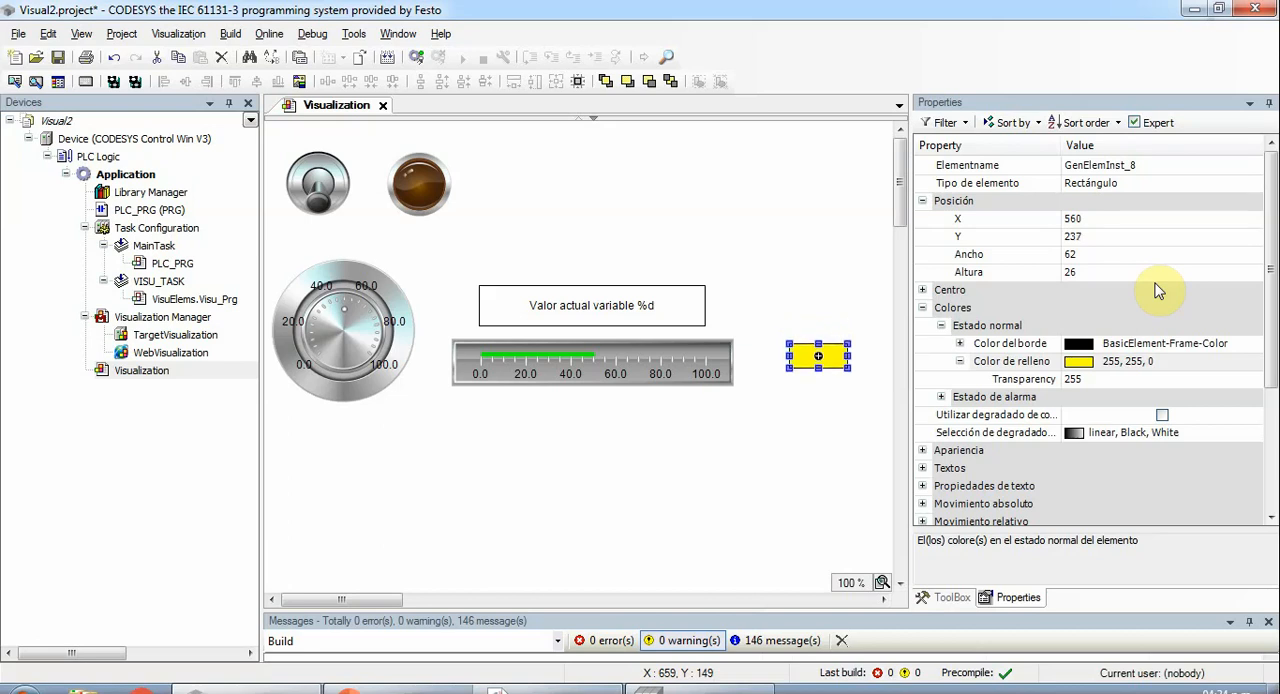
pyautogui.press('Down')
pyautogui.press('Down')
pyautogui.press('Down')
pyautogui.press('Down')
pyautogui.press('Down')
pyautogui.press('Down')
pyautogui.press('Down')
pyautogui.press('Down')
pyautogui.press('Down')
pyautogui.press('Down')
pyautogui.press('Up')
pyautogui.press('Up')
pyautogui.press('Up')
pyautogui.press('Up')
pyautogui.press('Up')
pyautogui.press('Up')
pyautogui.press('Up')
pyautogui.press('Up')
pyautogui.press('Up')
pyautogui.press('Up')
pyautogui.press('Up')
pyautogui.press('Up')
pyautogui.press('Up')
pyautogui.press('Up')
pyautogui.press('Up')
pyautogui.press('Up')
pyautogui.press('Up')
pyautogui.press('Up')
pyautogui.press('Up')
pyautogui.press('Up')
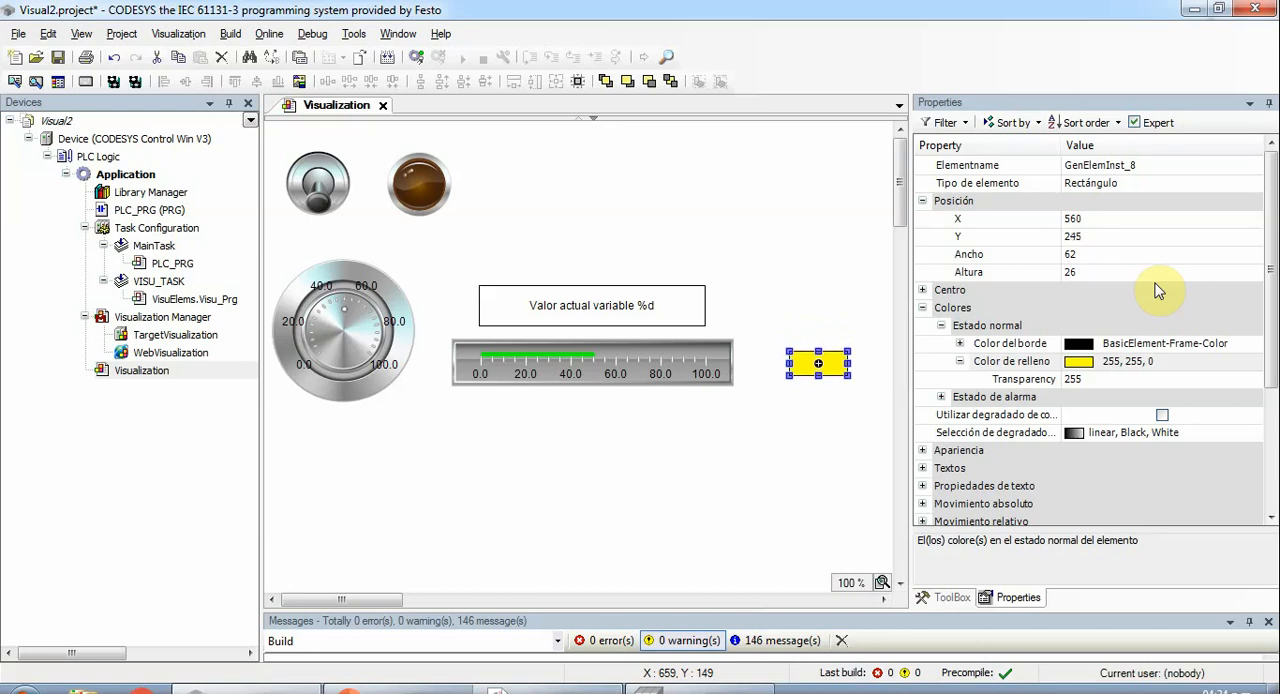
pyautogui.press('Up')
pyautogui.press('Up')
pyautogui.press('Up')
pyautogui.press('Up')
pyautogui.press('Up')
pyautogui.press('Up')
pyautogui.press('Up')
pyautogui.press('Up')
pyautogui.press('Up')
pyautogui.press('Up')
pyautogui.press('Up')
pyautogui.press('Up')
pyautogui.press('Up')
pyautogui.press('Up')
pyautogui.press('Up')
pyautogui.press('Up')
pyautogui.press('Up')
pyautogui.press('Up')
pyautogui.press('Up')
pyautogui.press('Up')
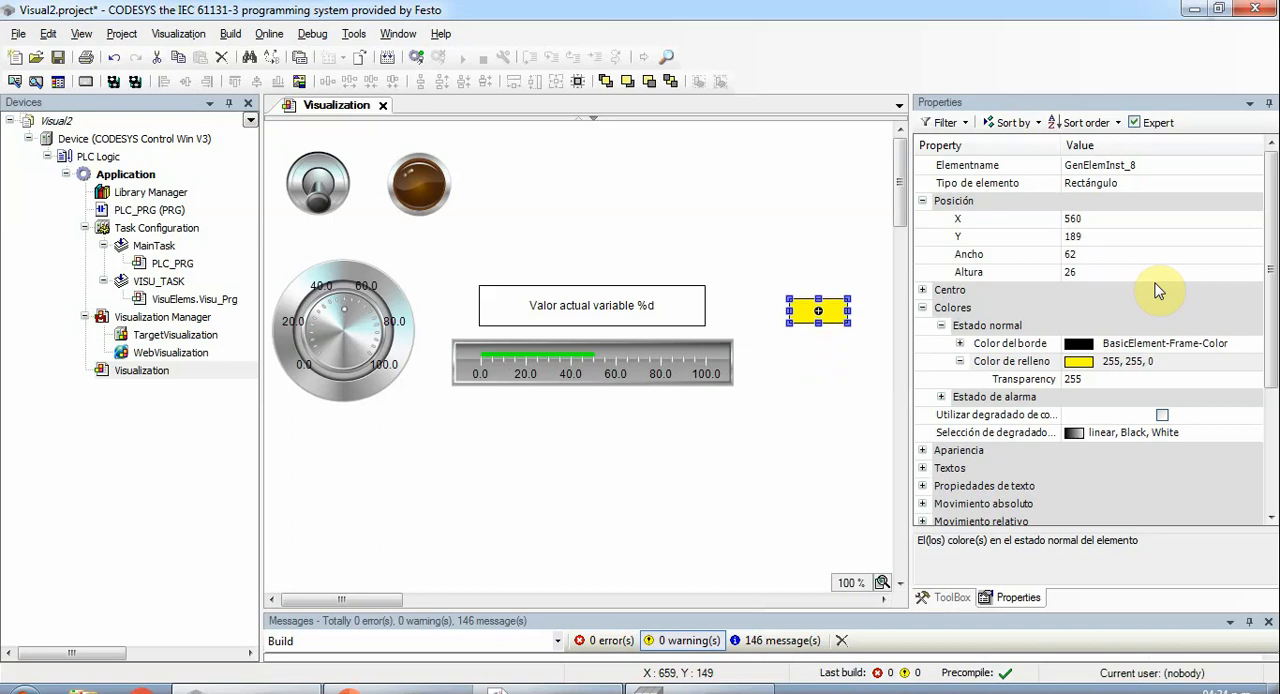
pyautogui.press('Up')
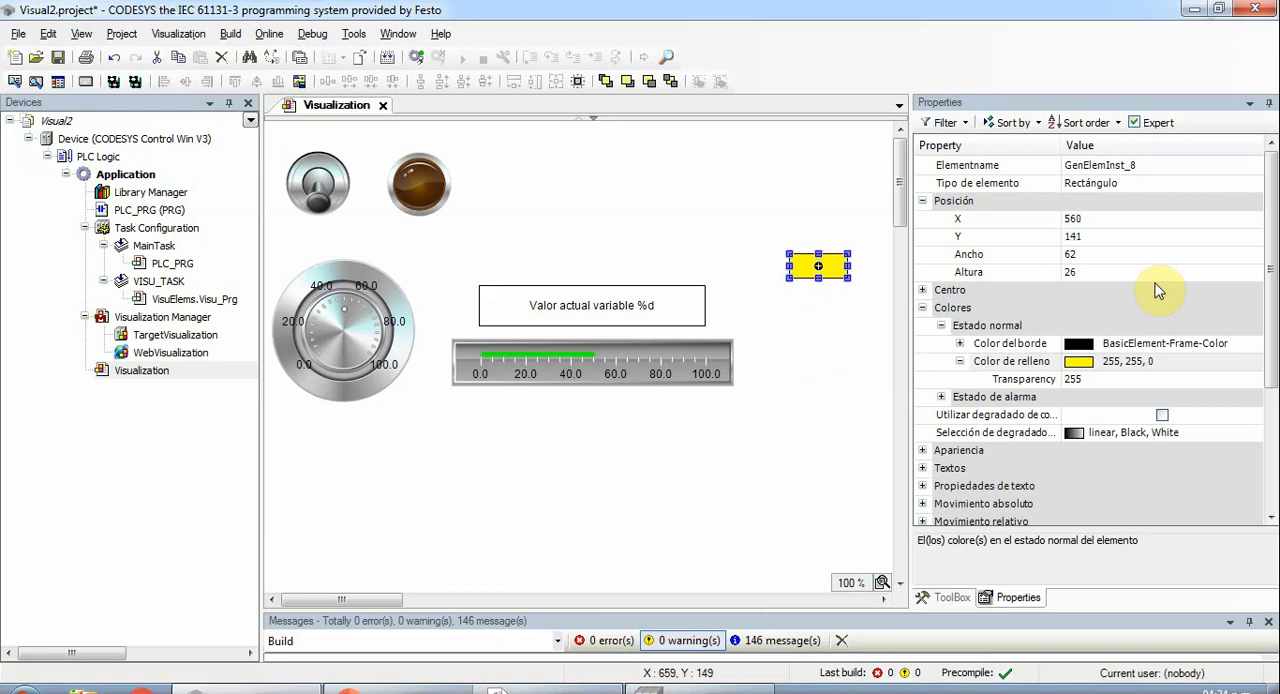
pyautogui.press('Down')
pyautogui.press('Down')
pyautogui.press('Down')
pyautogui.press('Down')
pyautogui.press('Down')
pyautogui.press('Down')
pyautogui.press('Down')
pyautogui.press('Down')
pyautogui.press('Down')
pyautogui.press('Down')
pyautogui.press('Down')
pyautogui.press('Down')
pyautogui.press('Down')
pyautogui.press('Down')
pyautogui.press('Down')
pyautogui.press('Down')
pyautogui.press('Down')
pyautogui.press('Down')
pyautogui.press('Down')
pyautogui.press('Down')
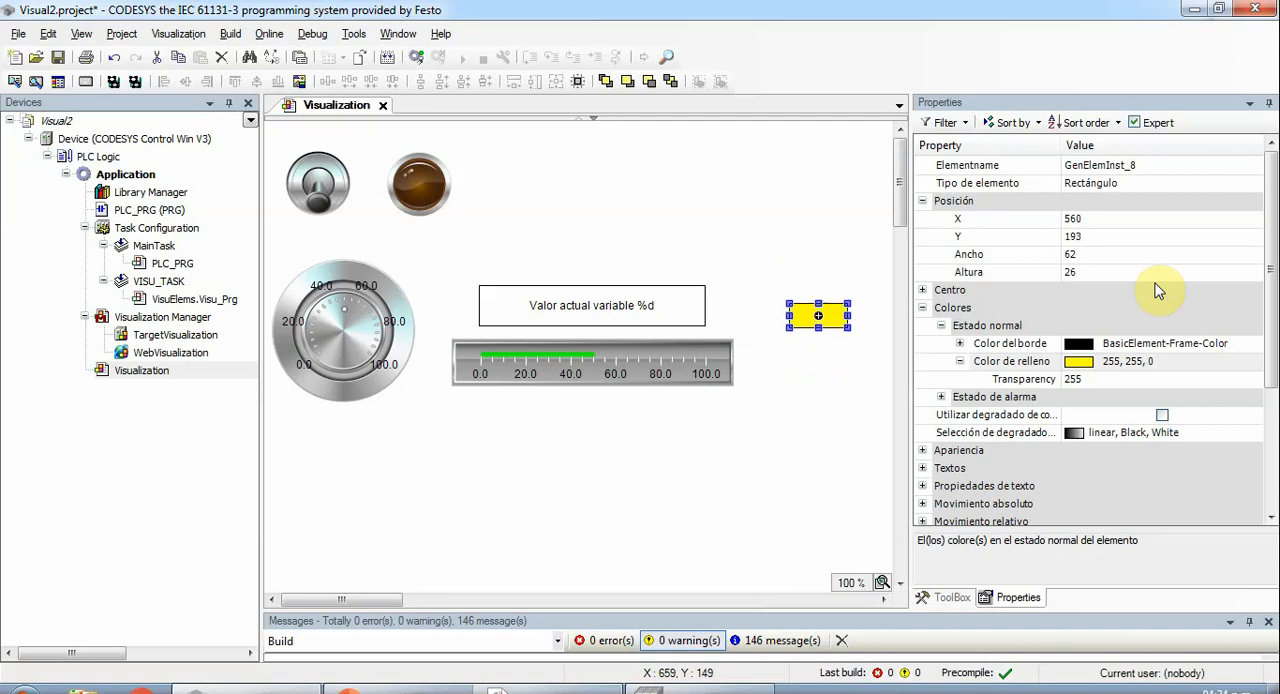
pyautogui.press('Down')
pyautogui.press('Down')
pyautogui.press('Down')
pyautogui.press('Down')
pyautogui.press('Down')
pyautogui.press('Down')
pyautogui.press('Down')
pyautogui.press('Down')
pyautogui.press('Down')
pyautogui.press('Down')
pyautogui.press('Down')
pyautogui.press('Down')
pyautogui.press('Down')
pyautogui.press('Down')
pyautogui.press('Down')
pyautogui.press('Down')
pyautogui.press('Down')
pyautogui.press('Down')
pyautogui.press('Down')
pyautogui.press('Down')
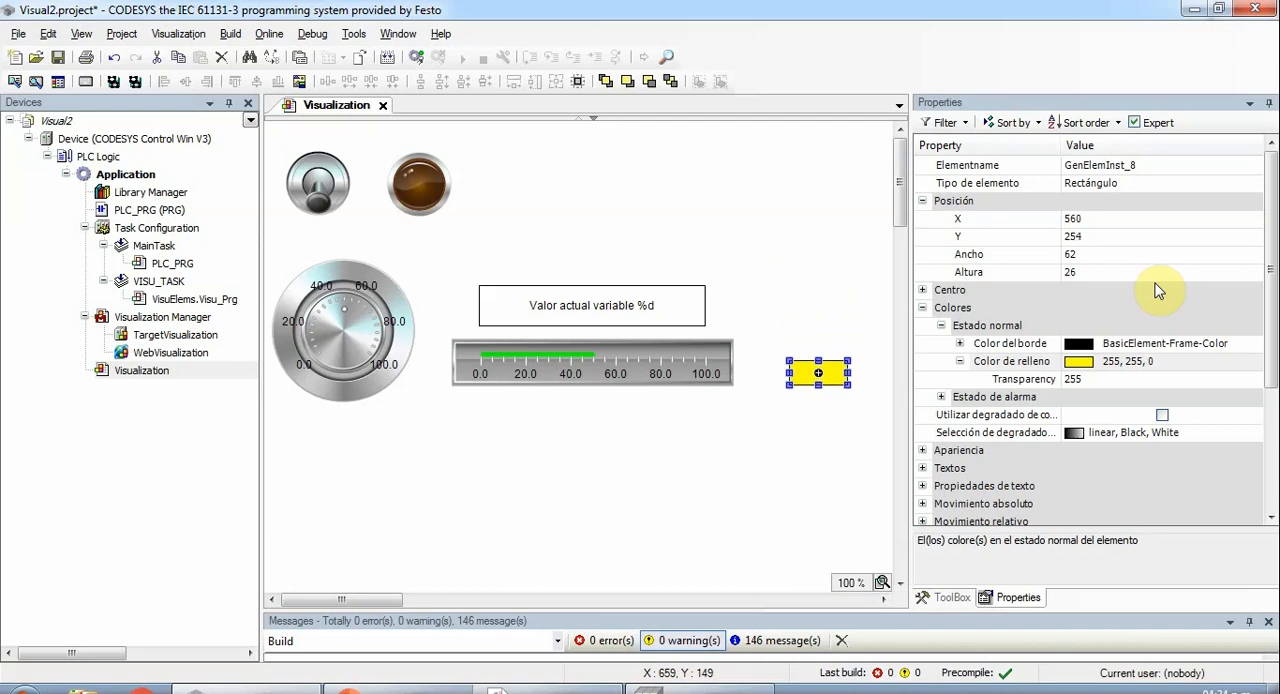
pyautogui.press('Down')
pyautogui.press('Down')
pyautogui.press('Down')
pyautogui.press('Down')
pyautogui.press('Down')
pyautogui.press('Down')
pyautogui.press('Down')
pyautogui.press('Down')
pyautogui.press('Down')
pyautogui.press('Down')
pyautogui.press('Down')
pyautogui.press('Down')
pyautogui.press('Down')
pyautogui.press('Down')
pyautogui.press('Down')
pyautogui.press('Down')
pyautogui.press('Down')
pyautogui.press('Down')
pyautogui.press('Down')
pyautogui.press('Down')
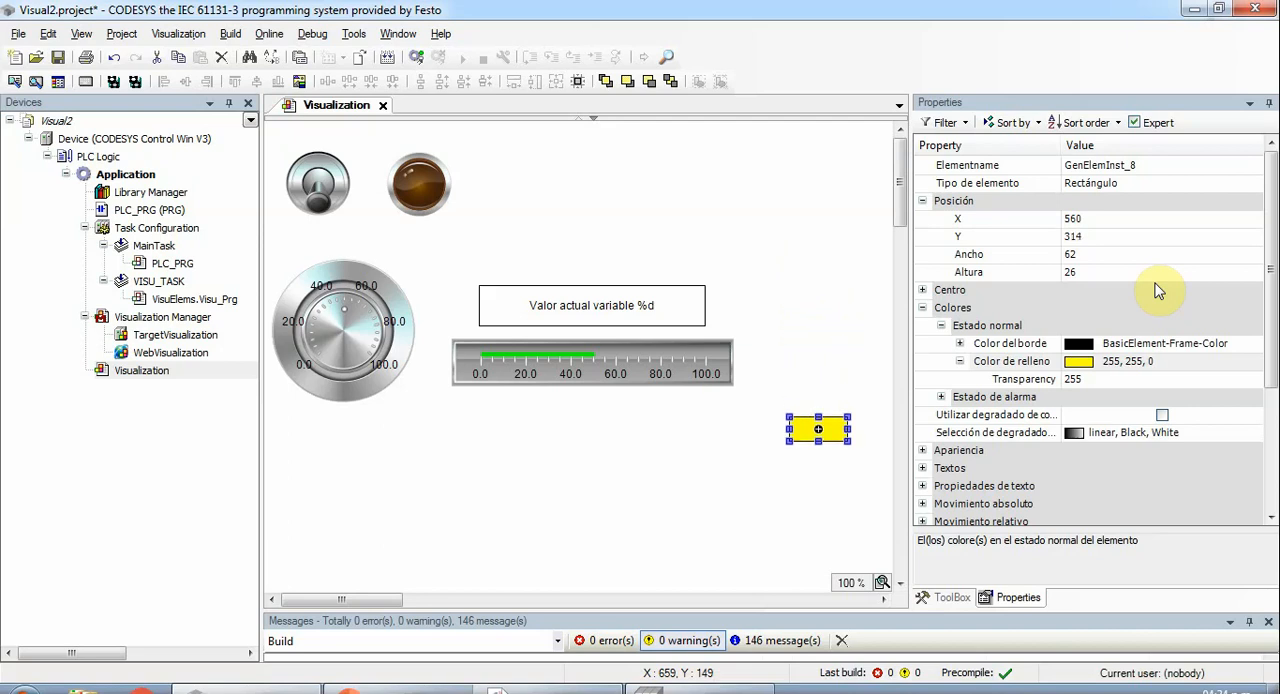
pyautogui.press('Down')
pyautogui.press('Down')
pyautogui.press('Down')
pyautogui.press('Down')
pyautogui.press('Down')
pyautogui.press('Down')
pyautogui.press('Down')
pyautogui.press('Down')
pyautogui.press('Down')
pyautogui.press('Down')
pyautogui.press('Down')
pyautogui.press('Down')
pyautogui.press('Down')
pyautogui.press('Down')
pyautogui.press('Down')
pyautogui.press('Down')
pyautogui.press('Down')
pyautogui.press('Down')
pyautogui.press('Down')
pyautogui.press('Down')
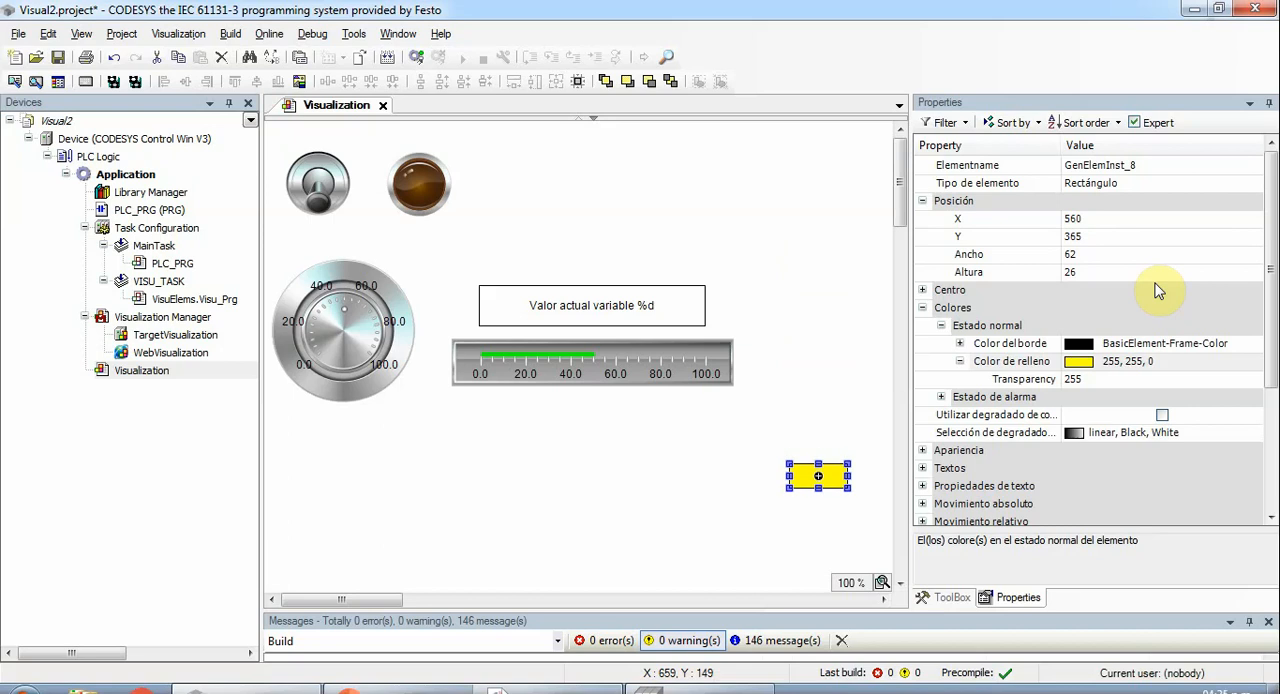
pyautogui.press('Up')
pyautogui.press('Up')
pyautogui.press('Up')
pyautogui.press('Up')
pyautogui.press('Up')
pyautogui.press('Up')
pyautogui.press('Up')
pyautogui.press('Up')
pyautogui.press('Up')
pyautogui.press('Up')
pyautogui.press('Up')
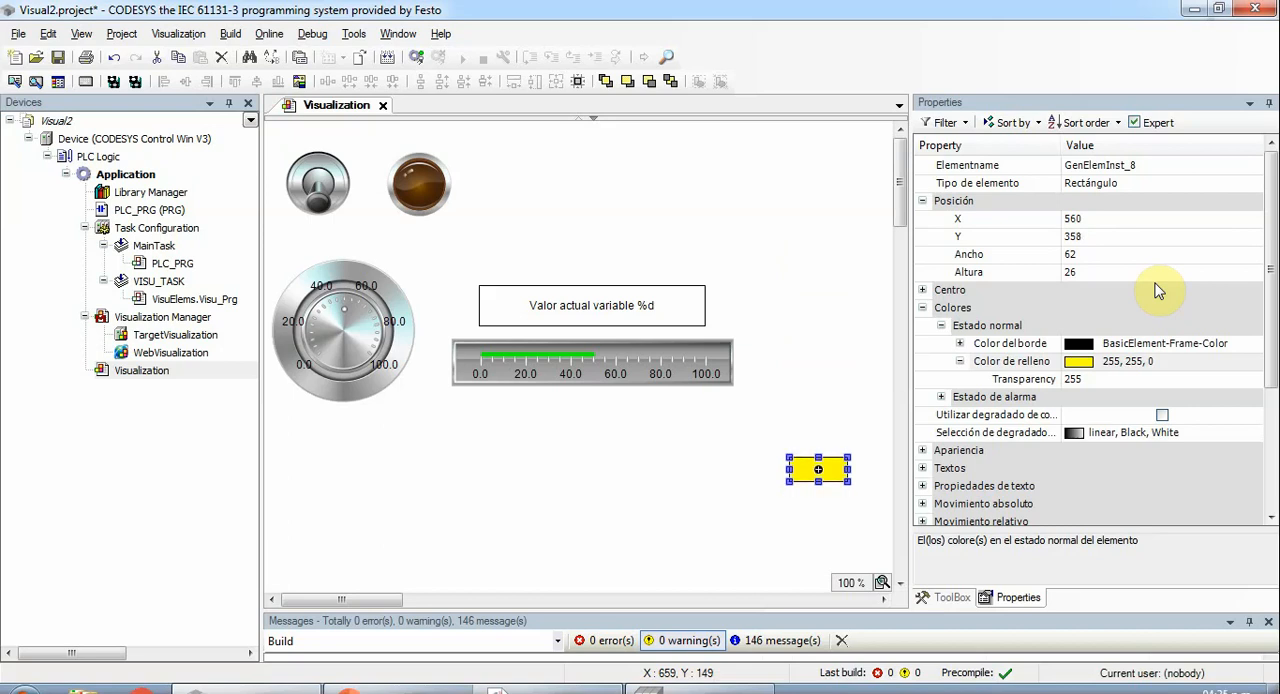
pyautogui.press('Up')
pyautogui.press('Up')
pyautogui.press('Up')
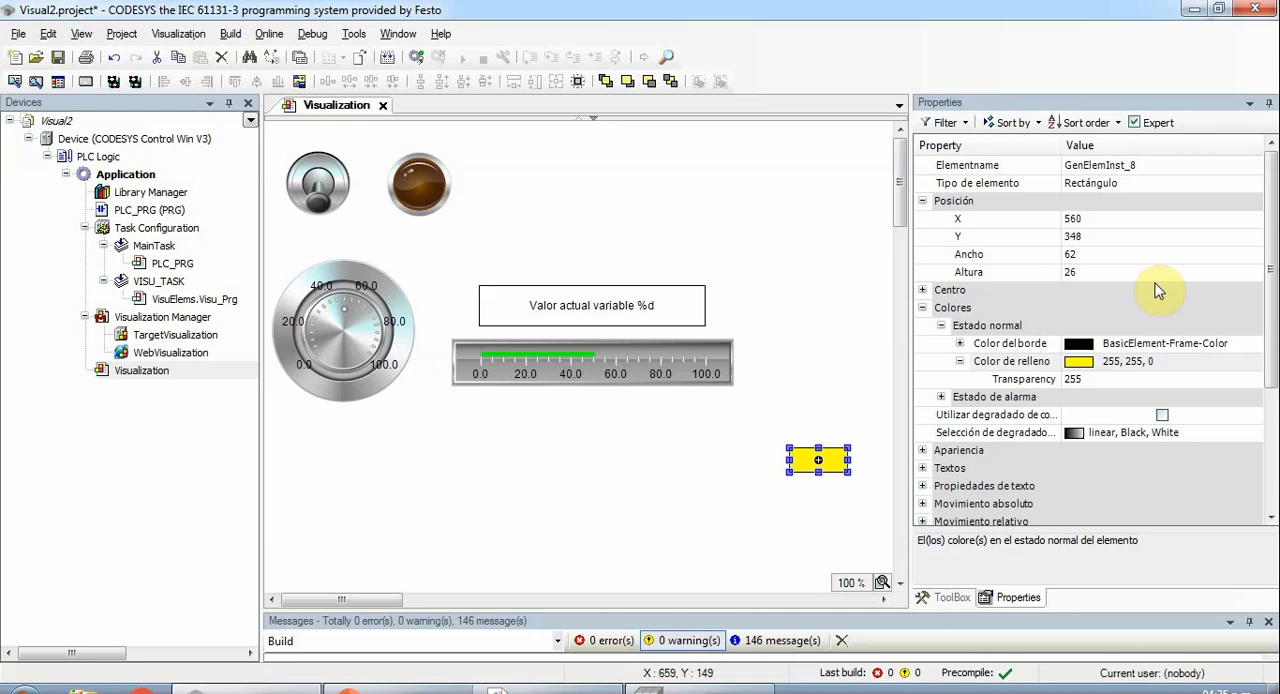
pyautogui.press('Up')
pyautogui.press('Up')
pyautogui.press('Up')
pyautogui.press('Up')
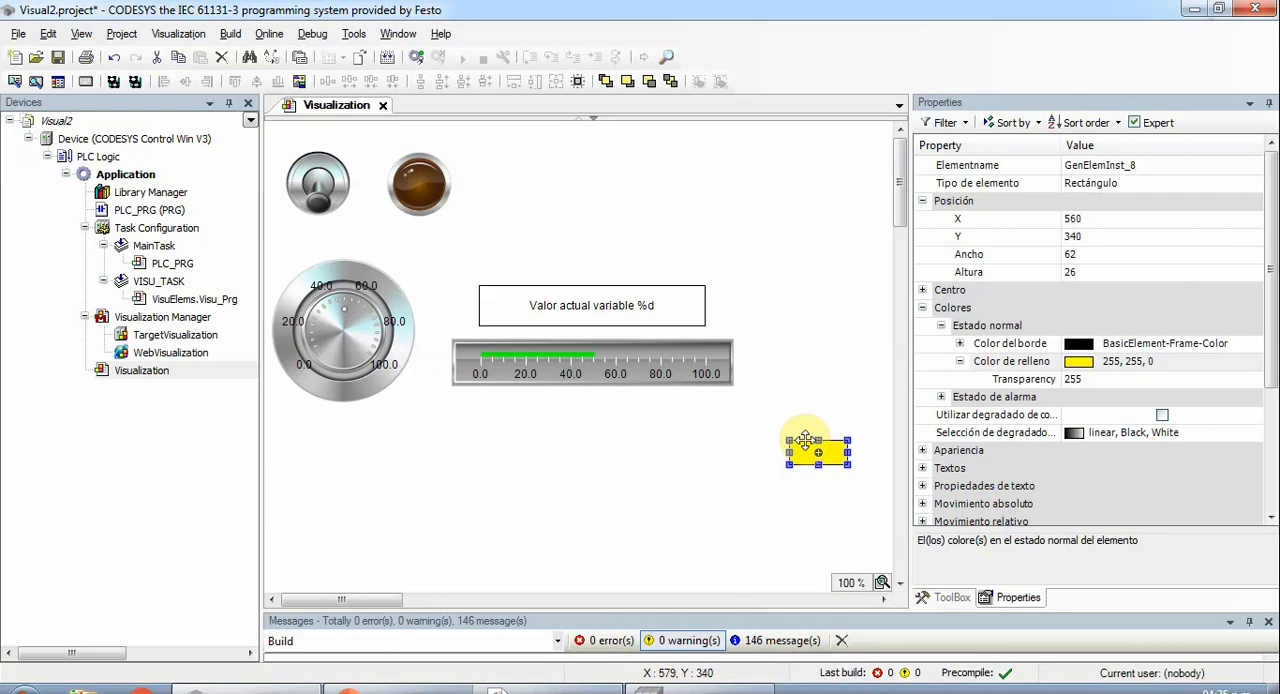
pyautogui.press('Up')
pyautogui.press('Up')
pyautogui.press('Up')
pyautogui.press('Up')
pyautogui.press('Up')
pyautogui.press('Up')
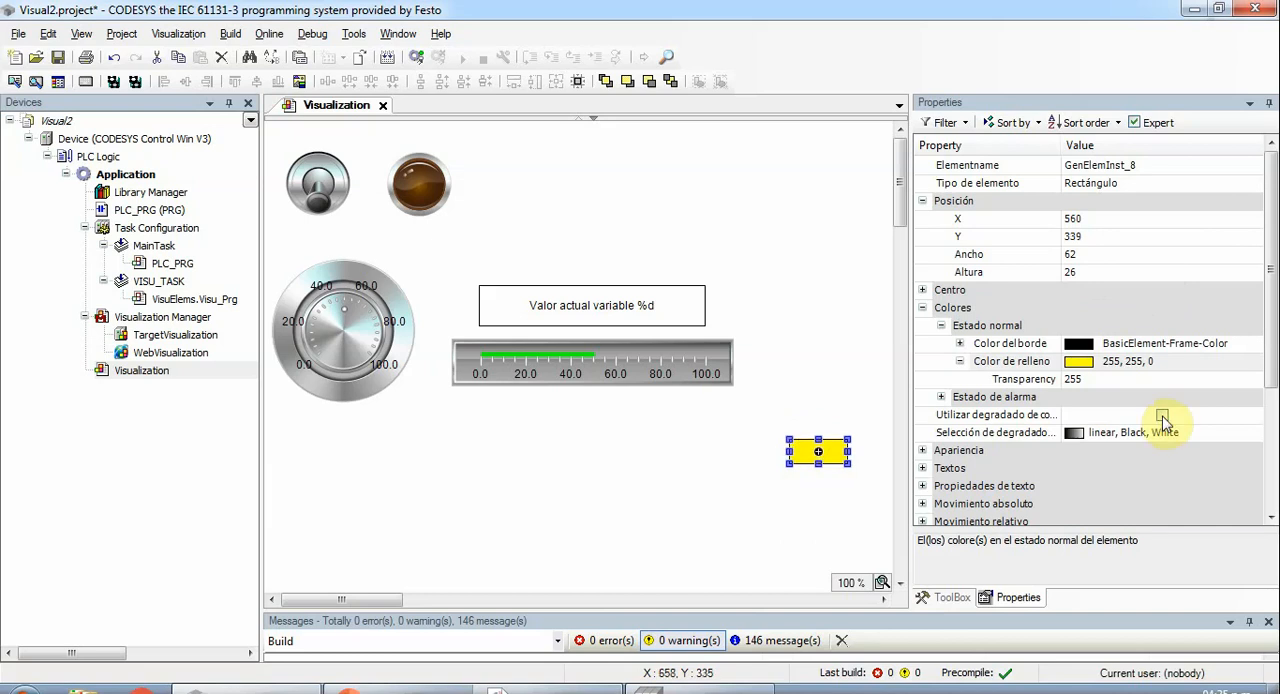
pyautogui.press('Up')
pyautogui.press('Up')
pyautogui.press('Up')
pyautogui.press('Up')
pyautogui.press('Up')
pyautogui.press('Up')
pyautogui.press('Up')
pyautogui.press('Up')
pyautogui.press('Up')
pyautogui.press('Up')
pyautogui.press('Up')
pyautogui.press('Up')
pyautogui.press('Up')
pyautogui.press('Up')
pyautogui.press('Up')
pyautogui.press('Up')
pyautogui.press('Up')
pyautogui.press('Up')
pyautogui.press('Up')
pyautogui.press('Up')
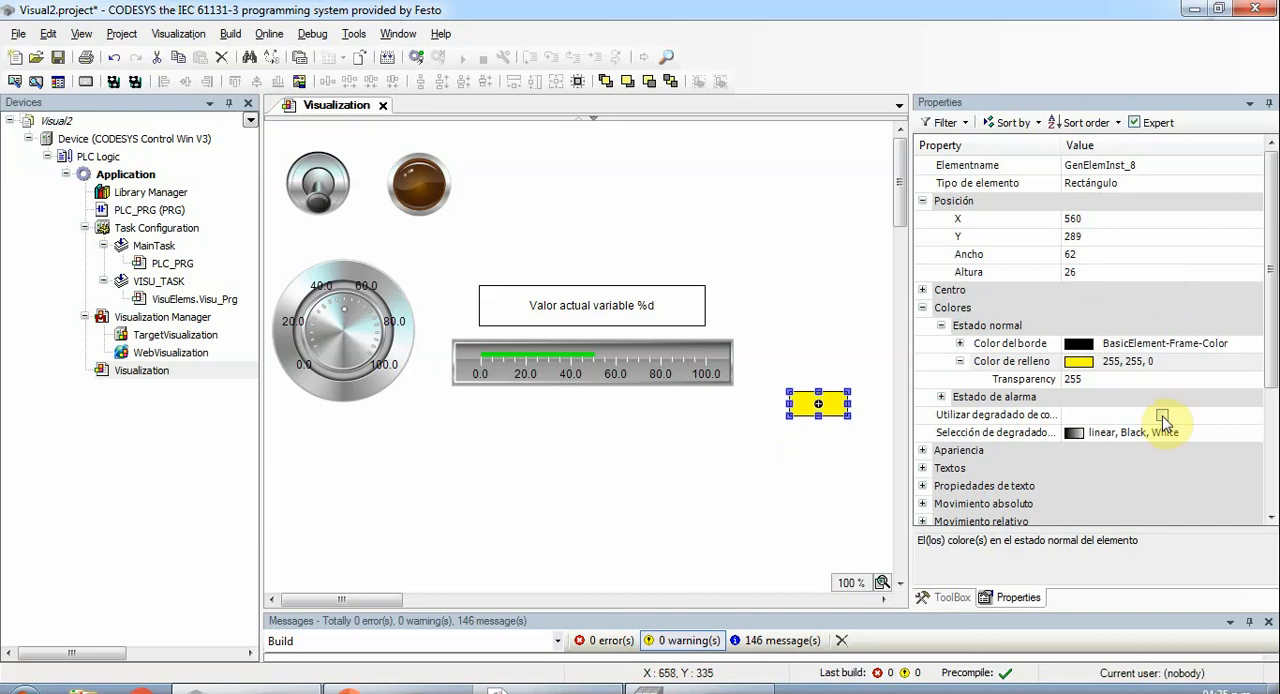
pyautogui.press('Up')
pyautogui.press('Up')
pyautogui.press('Up')
pyautogui.press('Up')
pyautogui.press('Up')
pyautogui.press('Up')
pyautogui.press('Up')
pyautogui.press('Up')
pyautogui.press('Up')
pyautogui.press('Up')
pyautogui.press('Up')
pyautogui.press('Up')
pyautogui.press('Up')
pyautogui.press('Up')
pyautogui.press('Up')
pyautogui.press('Up')
pyautogui.press('Up')
pyautogui.press('Up')
pyautogui.press('Up')
pyautogui.press('Up')
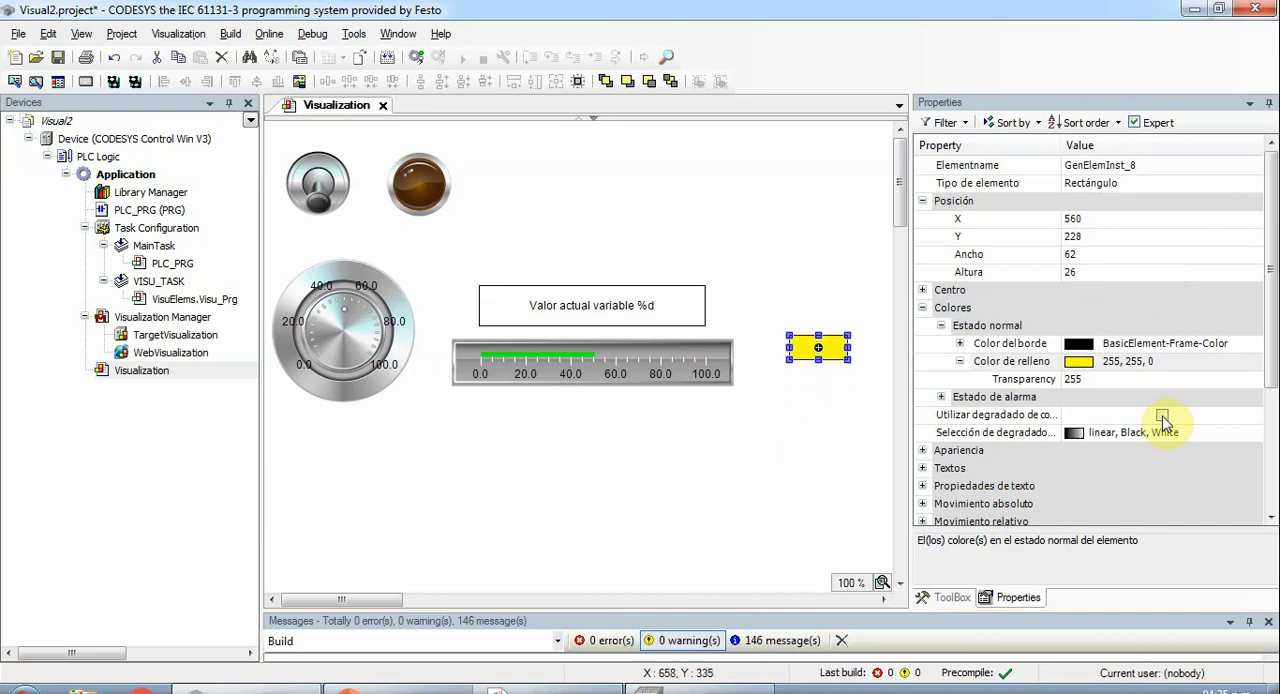
pyautogui.press('Up')
pyautogui.press('Up')
pyautogui.press('Up')
pyautogui.press('Up')
pyautogui.press('Up')
pyautogui.press('Up')
pyautogui.press('Up')
pyautogui.press('Up')
pyautogui.press('Up')
pyautogui.press('Up')
pyautogui.press('Up')
pyautogui.press('Up')
pyautogui.press('Up')
pyautogui.press('Up')
pyautogui.press('Up')
pyautogui.press('Up')
pyautogui.press('Up')
pyautogui.press('Up')
pyautogui.press('Up')
pyautogui.press('Up')
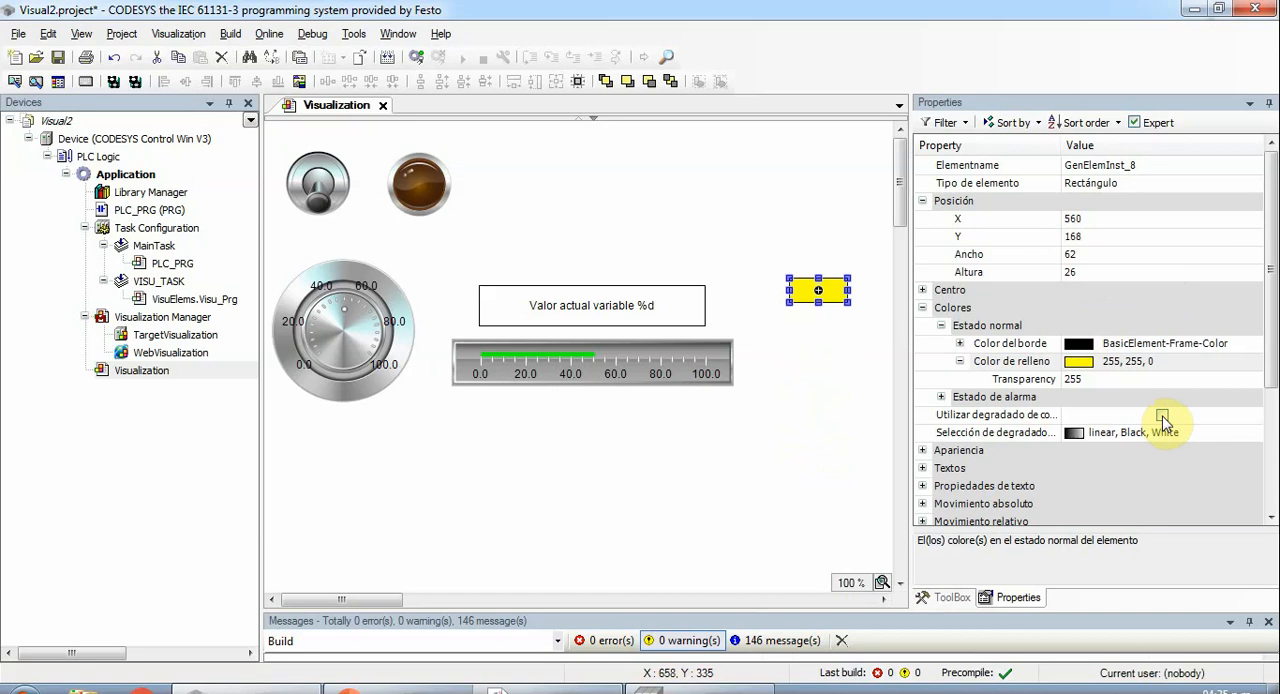
pyautogui.press('Up')
pyautogui.press('Up')
pyautogui.press('Up')
pyautogui.press('Up')
pyautogui.press('Up')
pyautogui.press('Up')
pyautogui.press('Up')
pyautogui.press('Up')
pyautogui.press('Up')
pyautogui.press('Up')
pyautogui.press('Up')
pyautogui.press('Up')
pyautogui.press('Up')
pyautogui.press('Up')
pyautogui.press('Up')
pyautogui.press('Up')
pyautogui.press('Up')
pyautogui.press('Up')
pyautogui.press('Up')
pyautogui.press('Up')
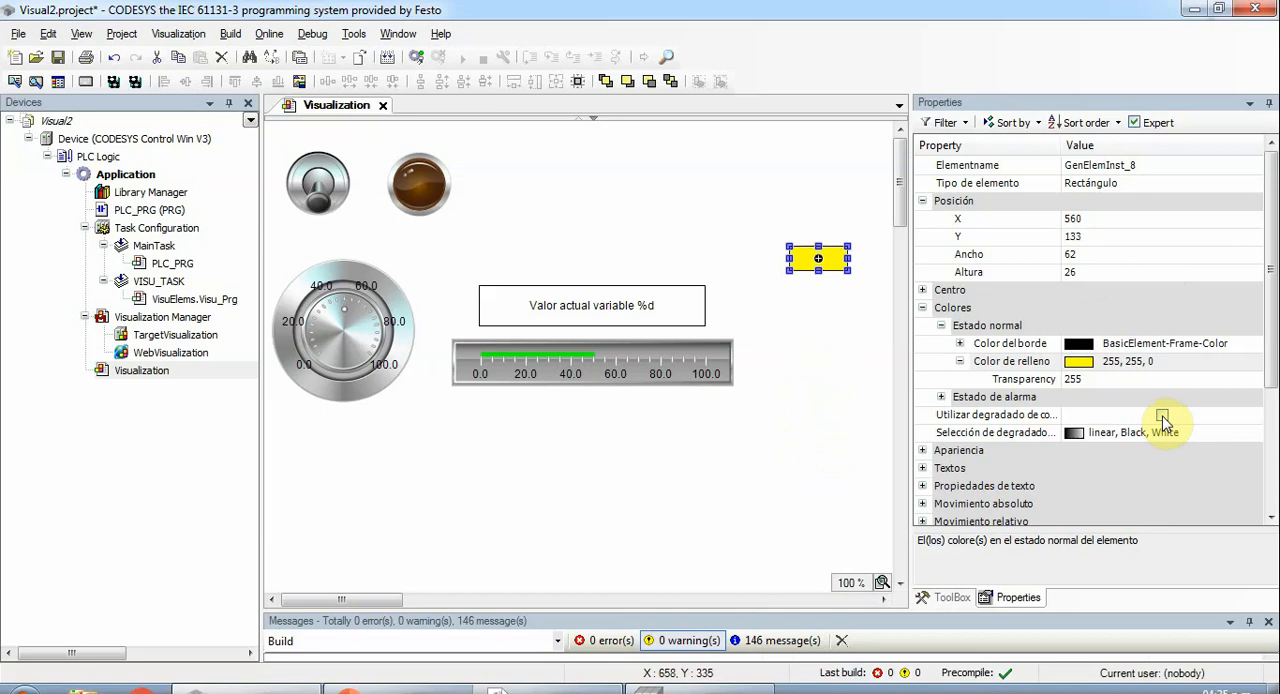
pyautogui.press('Down')
pyautogui.press('Down')
pyautogui.press('Down')
pyautogui.press('Down')
pyautogui.press('Down')
pyautogui.press('Down')
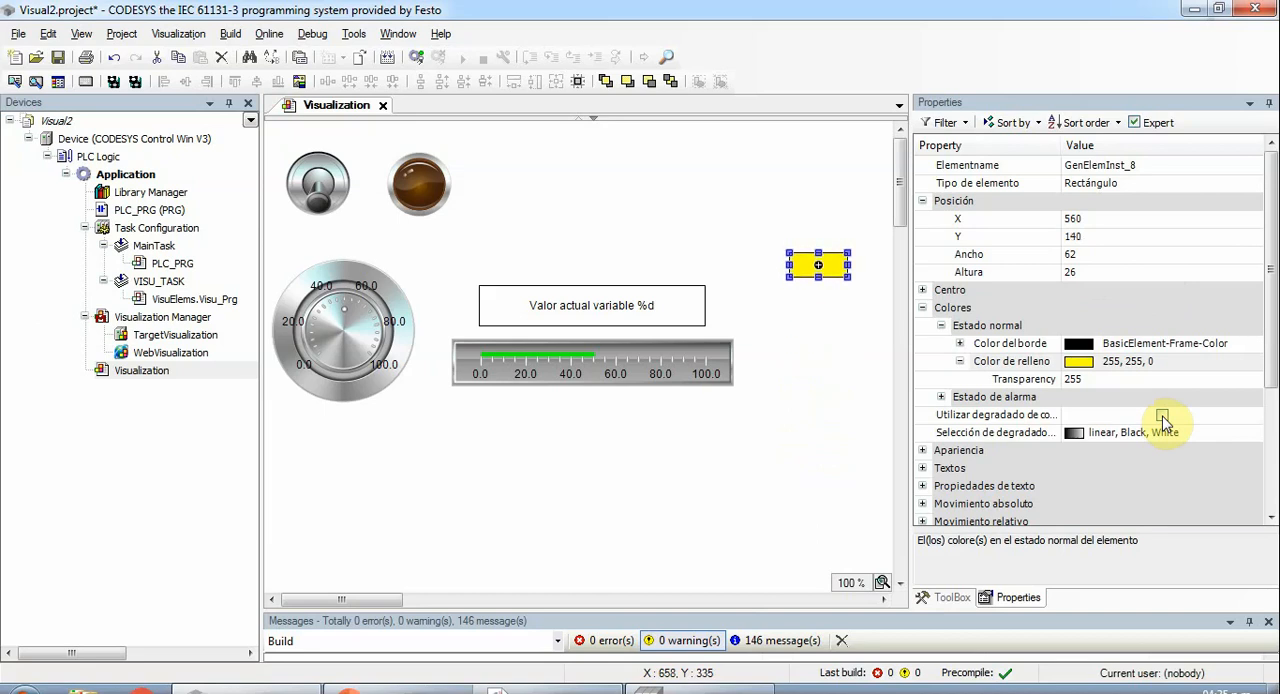
# - Set the yellow rectangle's absolute movement ("Movimiento absoluto") in Y to the expression 140 +( PLC_PRG.ENTERO*3)
pyautogui.click(950, 597)
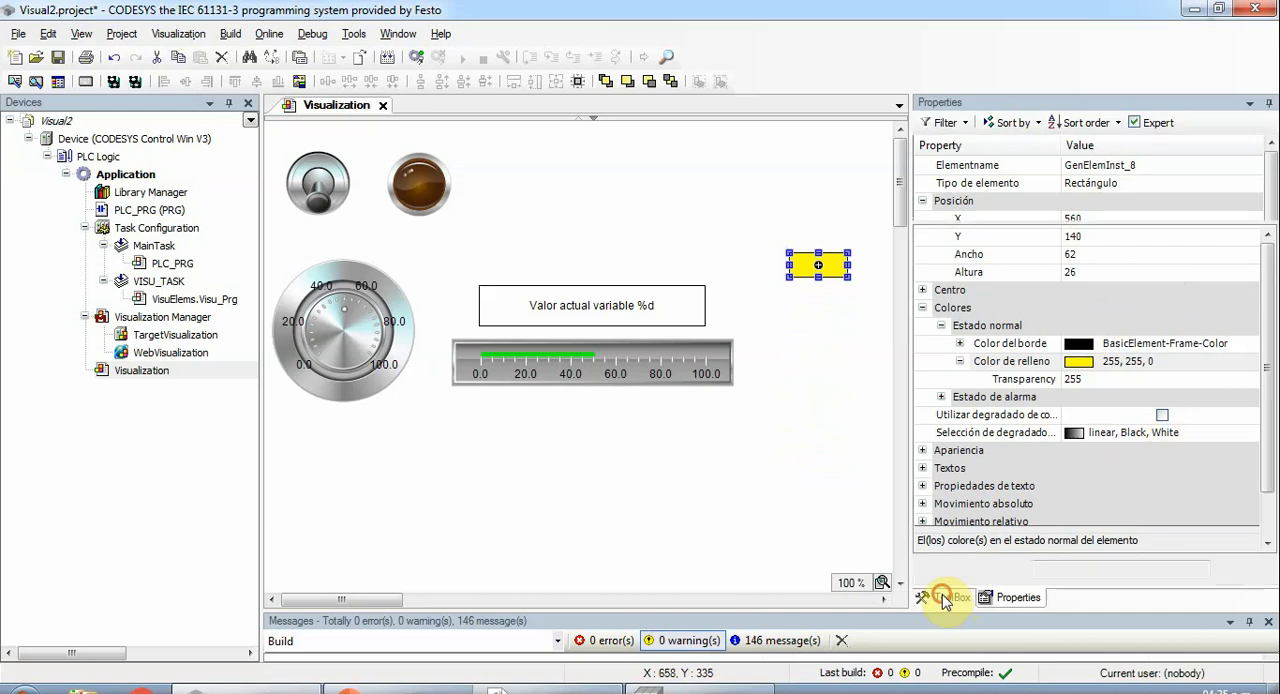
pyautogui.click(1016, 597)
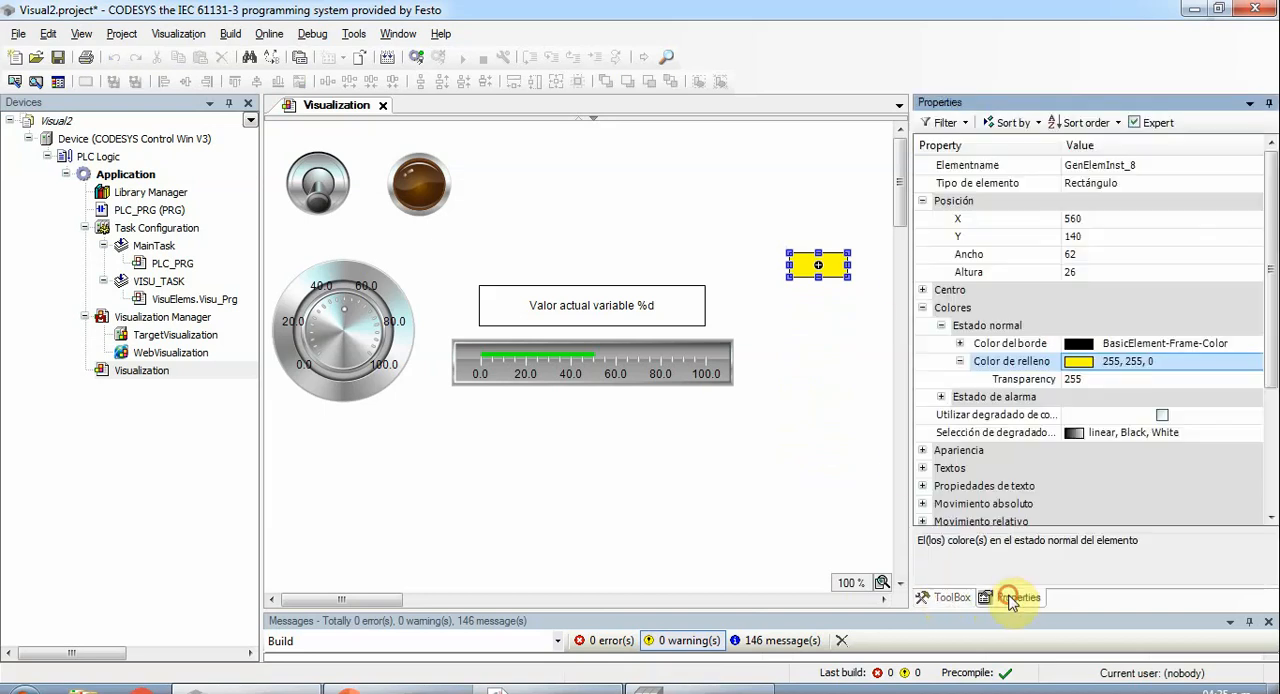
pyautogui.click(923, 308)
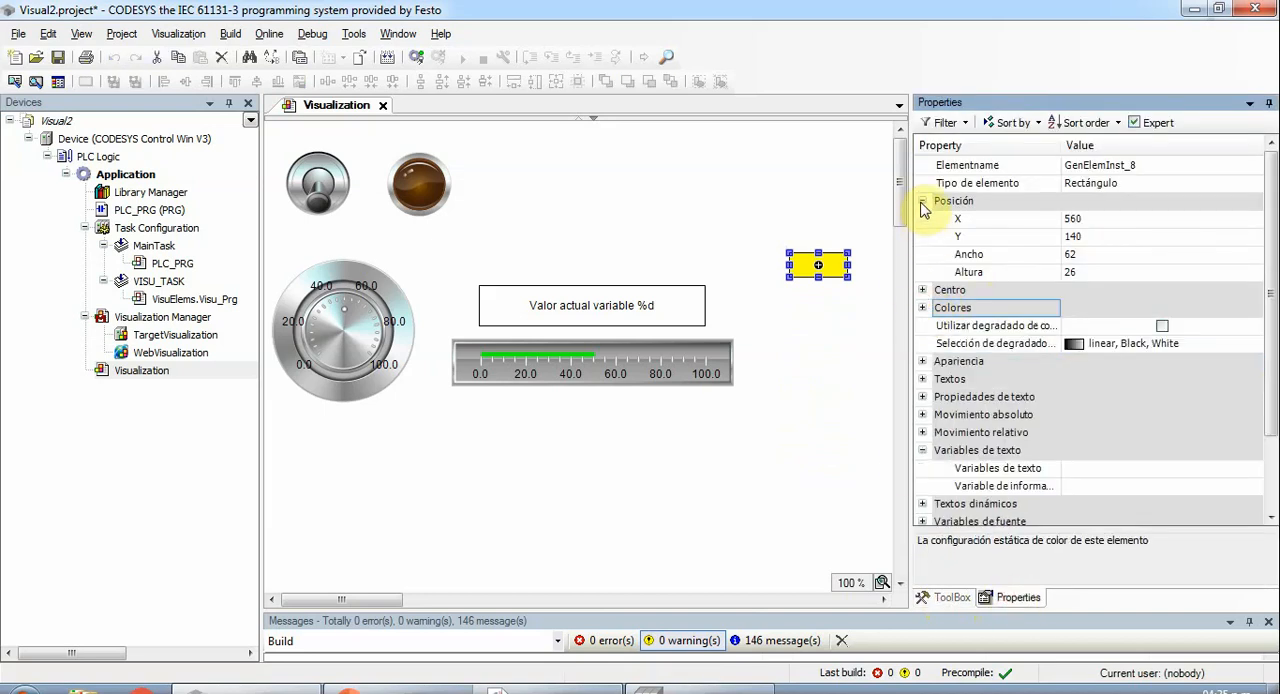
pyautogui.click(922, 201)
pyautogui.click(924, 344)
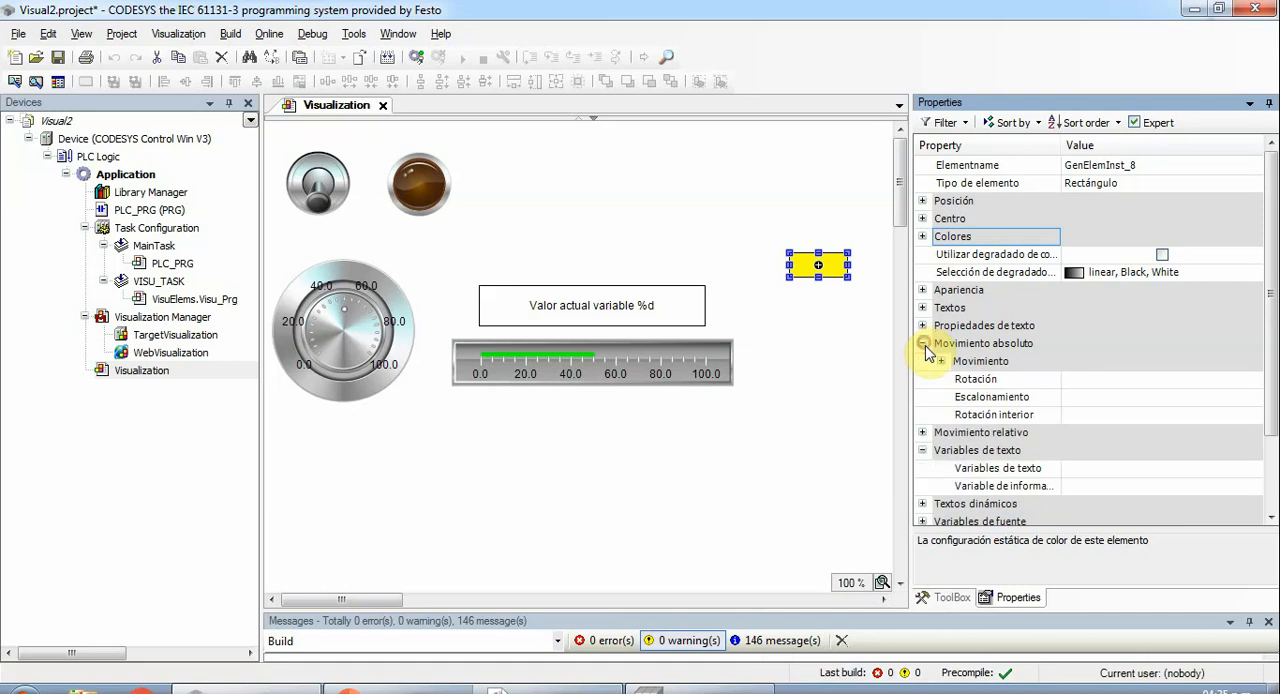
pyautogui.click(941, 362)
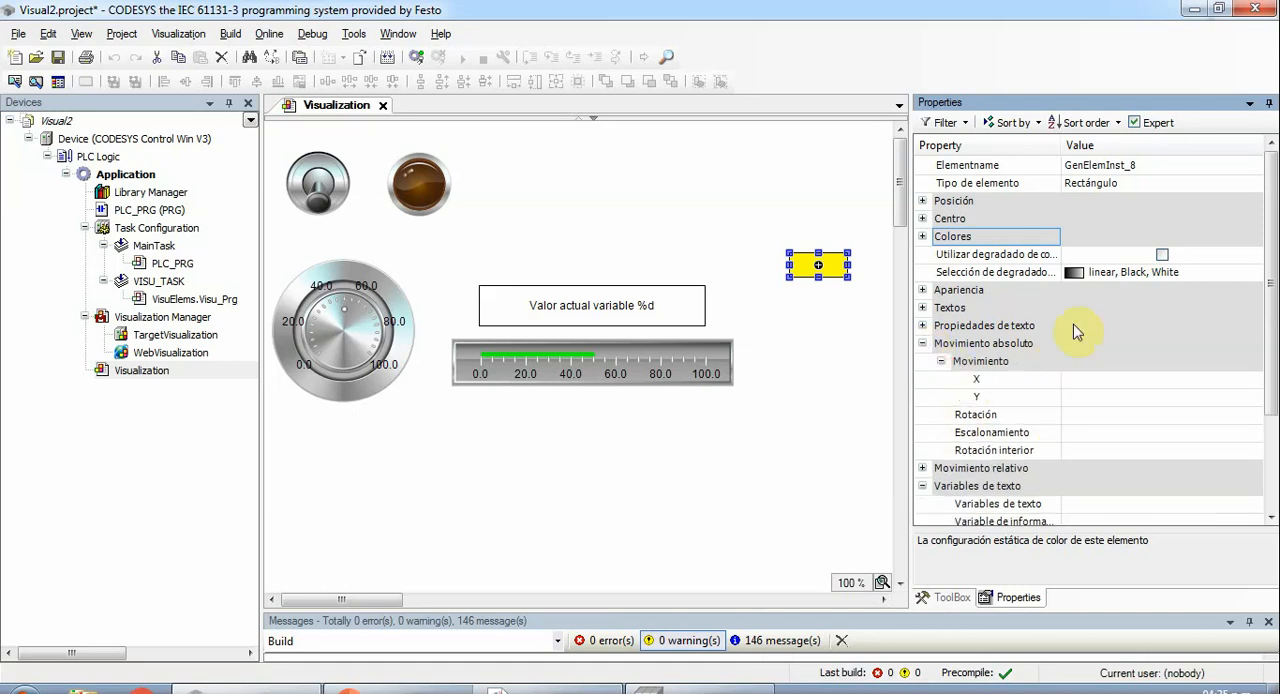
pyautogui.click(1080, 401)
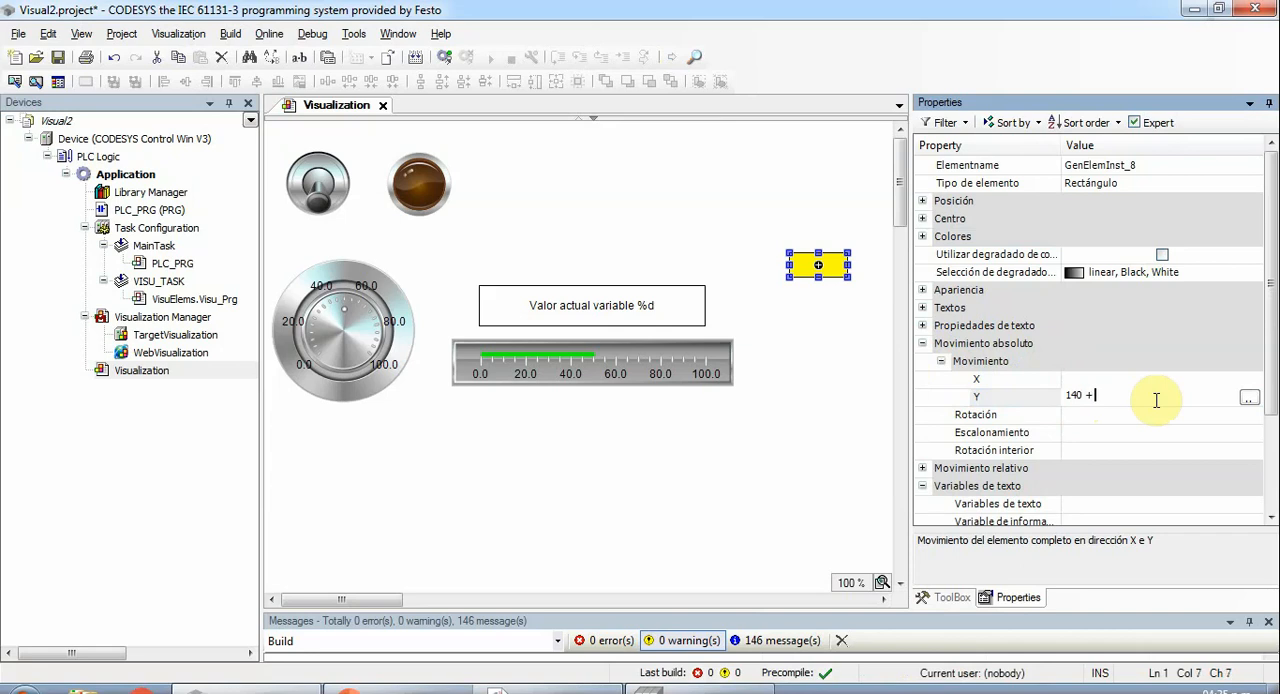
pyautogui.write('140 + plc_prg')
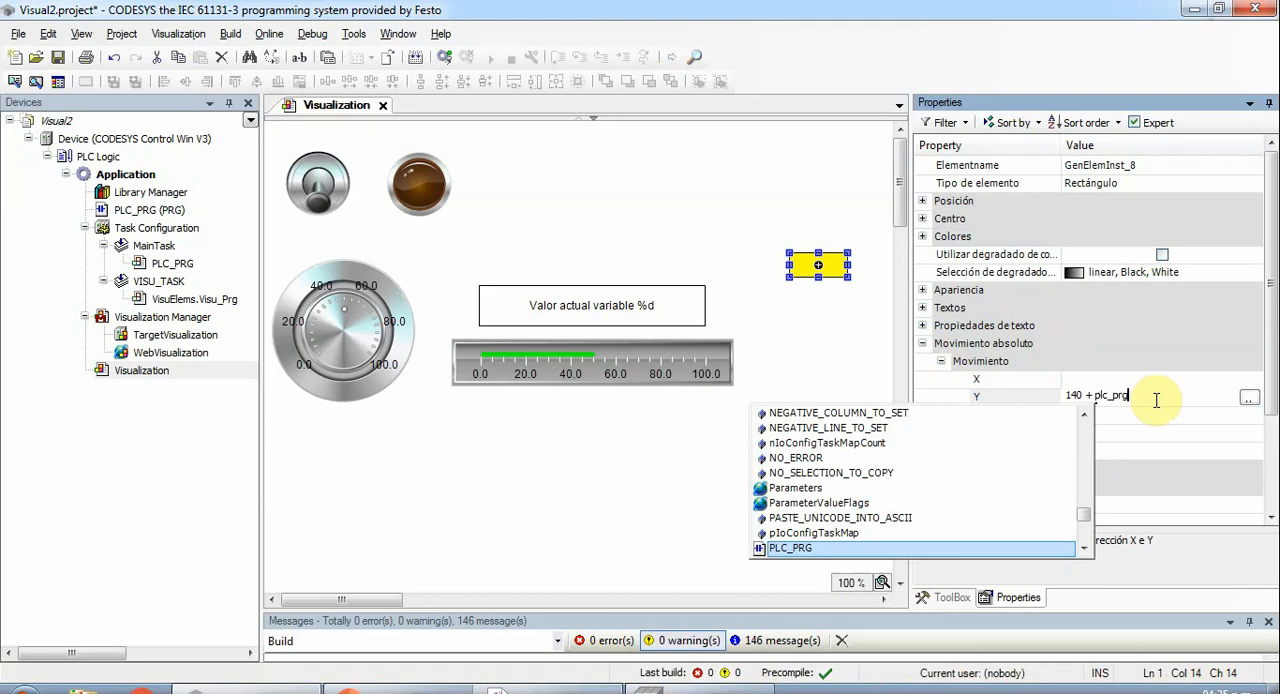
pyautogui.write('.')
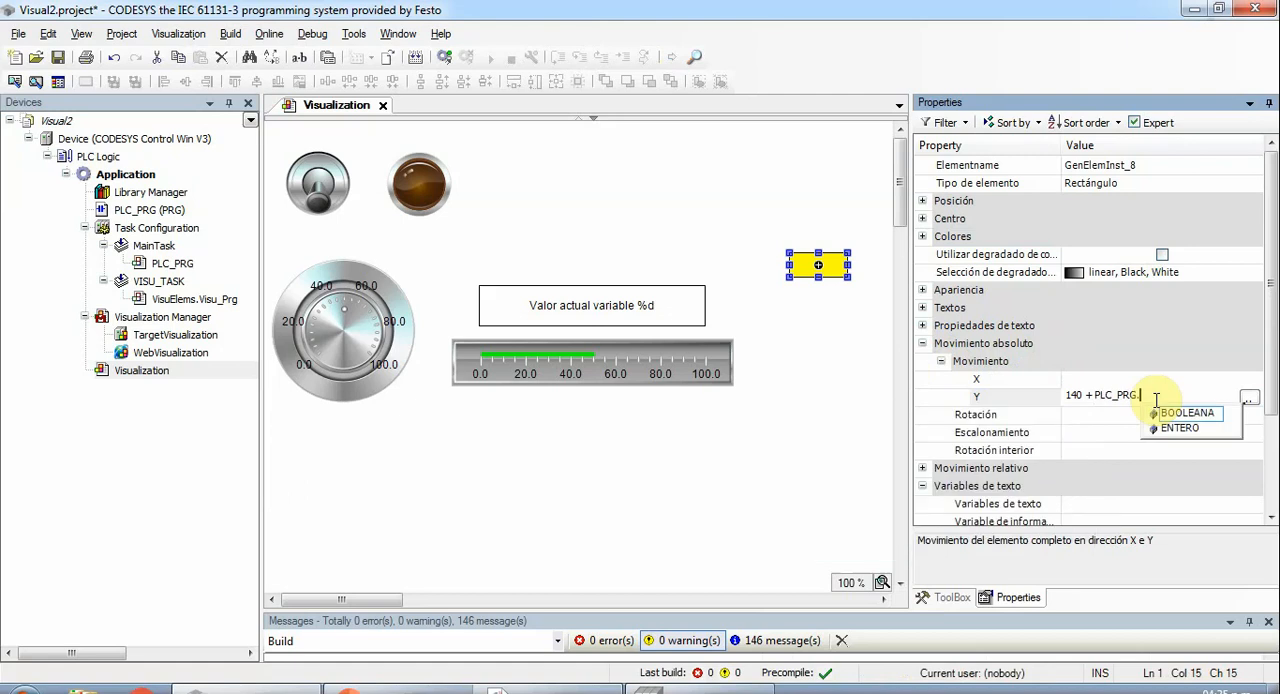
pyautogui.press('Down')
pyautogui.press('Return')
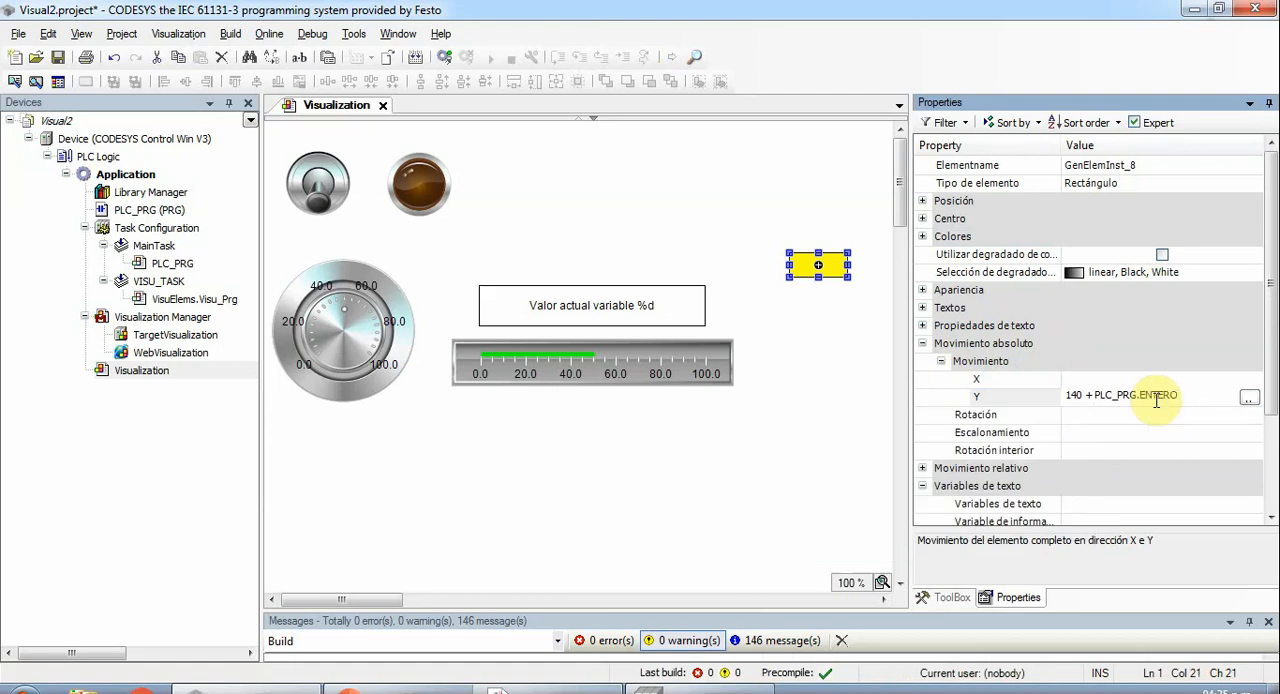
pyautogui.click(1092, 394)
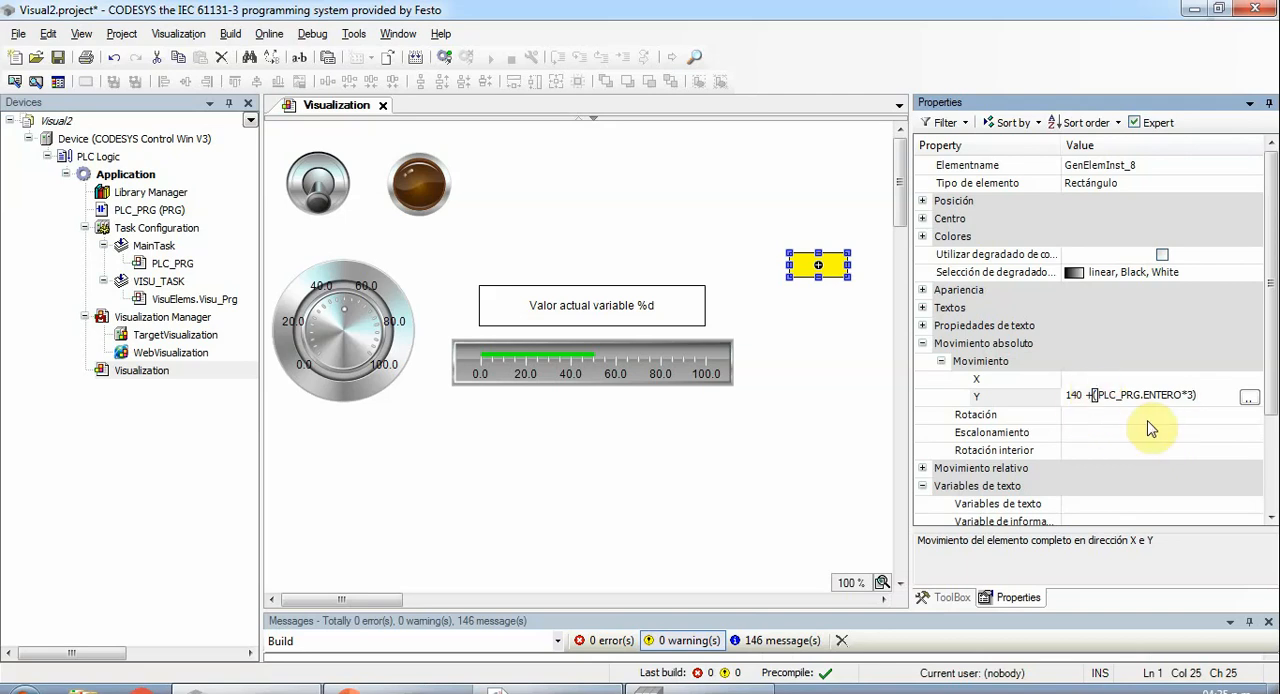
pyautogui.press('Return')
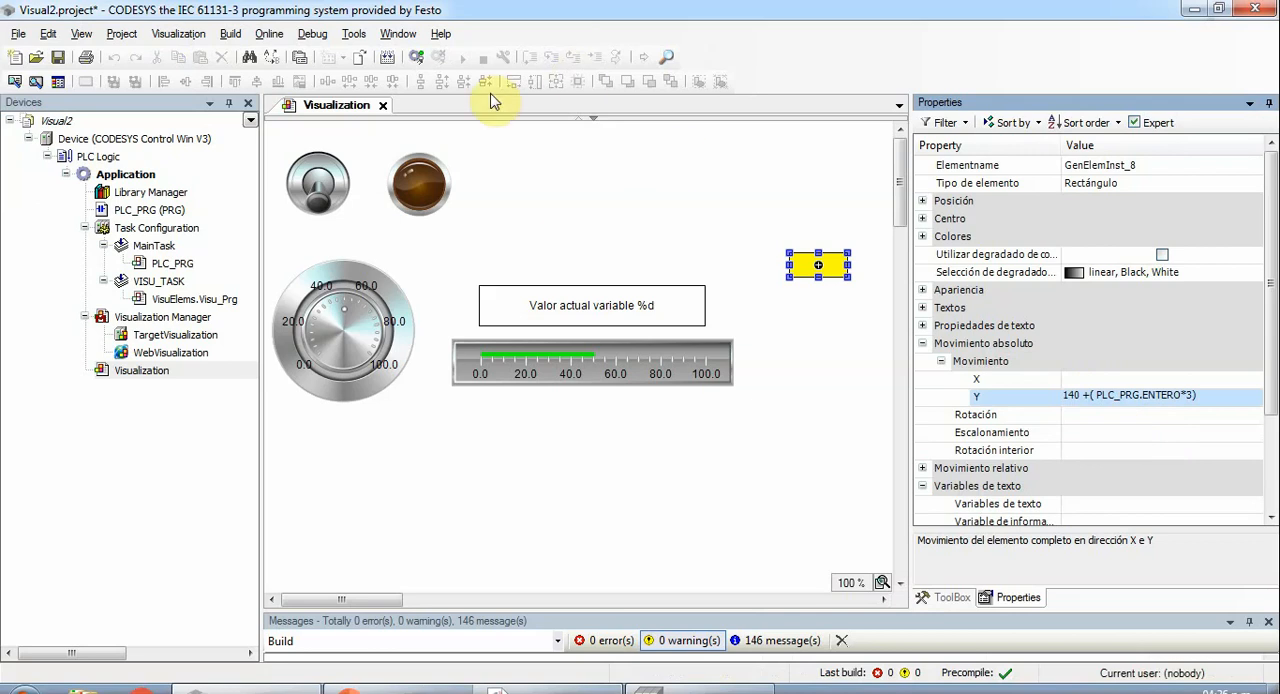
# - Build the application, log in to the device and start the program
pyautogui.click(388, 57)
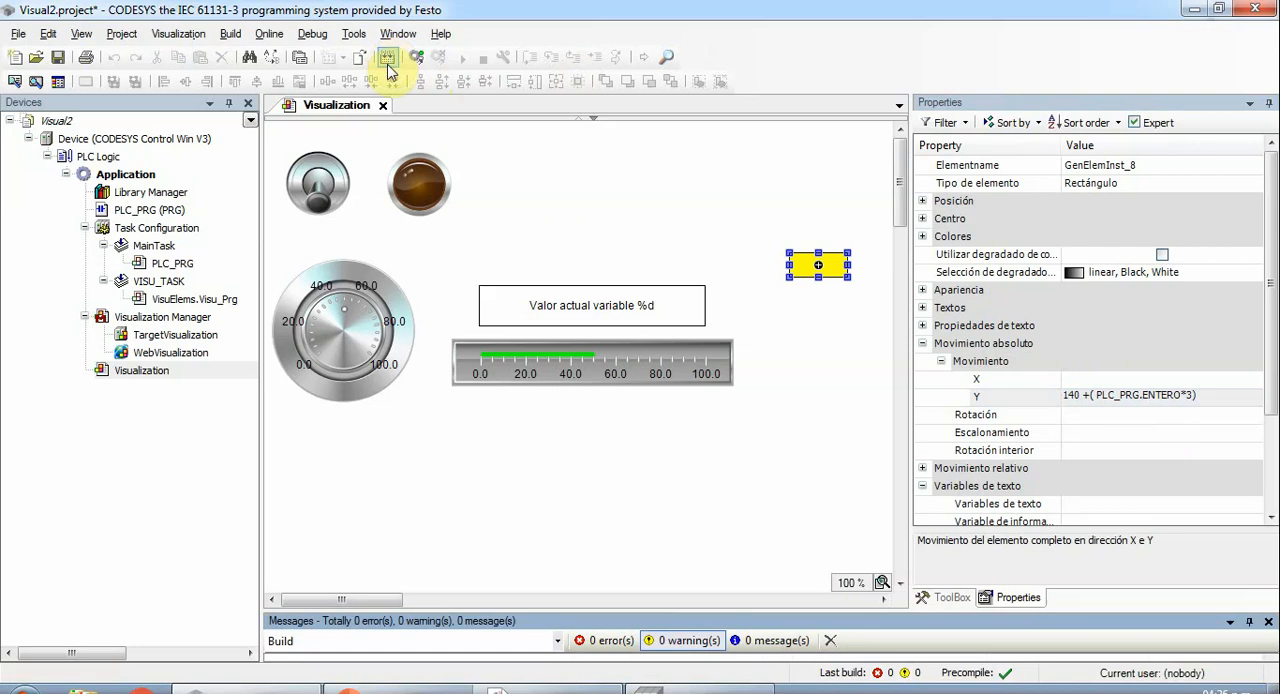
pyautogui.click(417, 56)
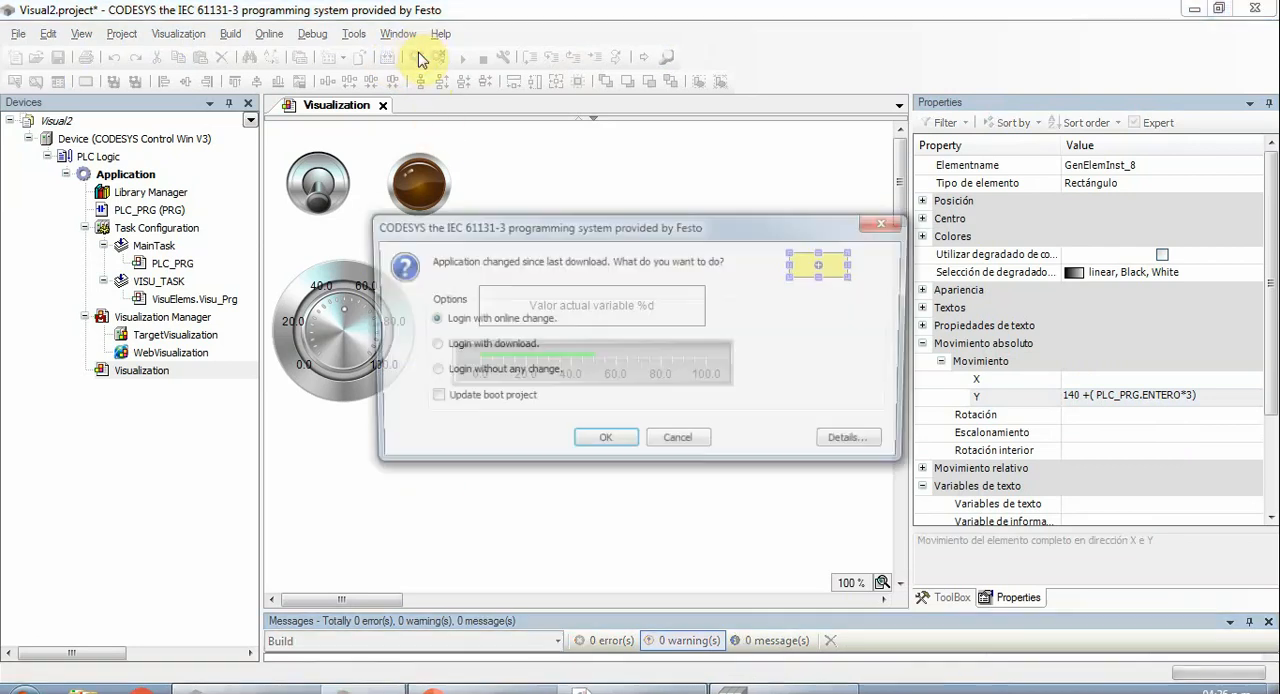
pyautogui.click(597, 443)
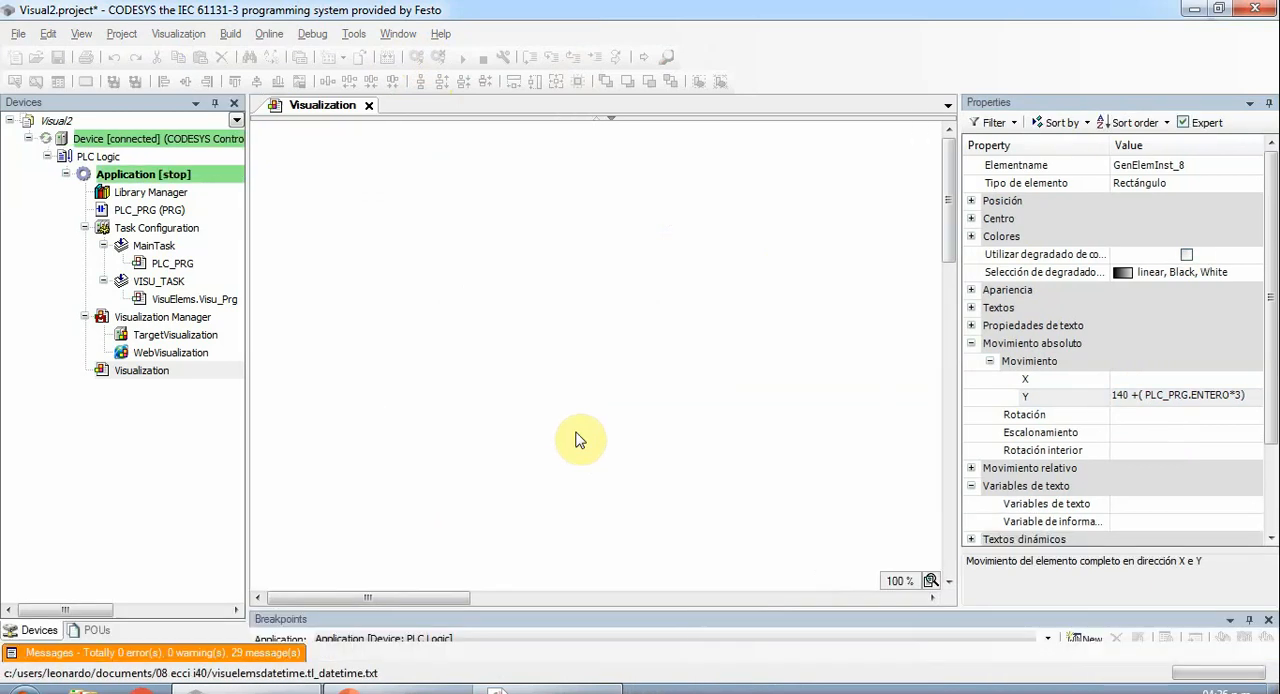
pyautogui.press('F5')
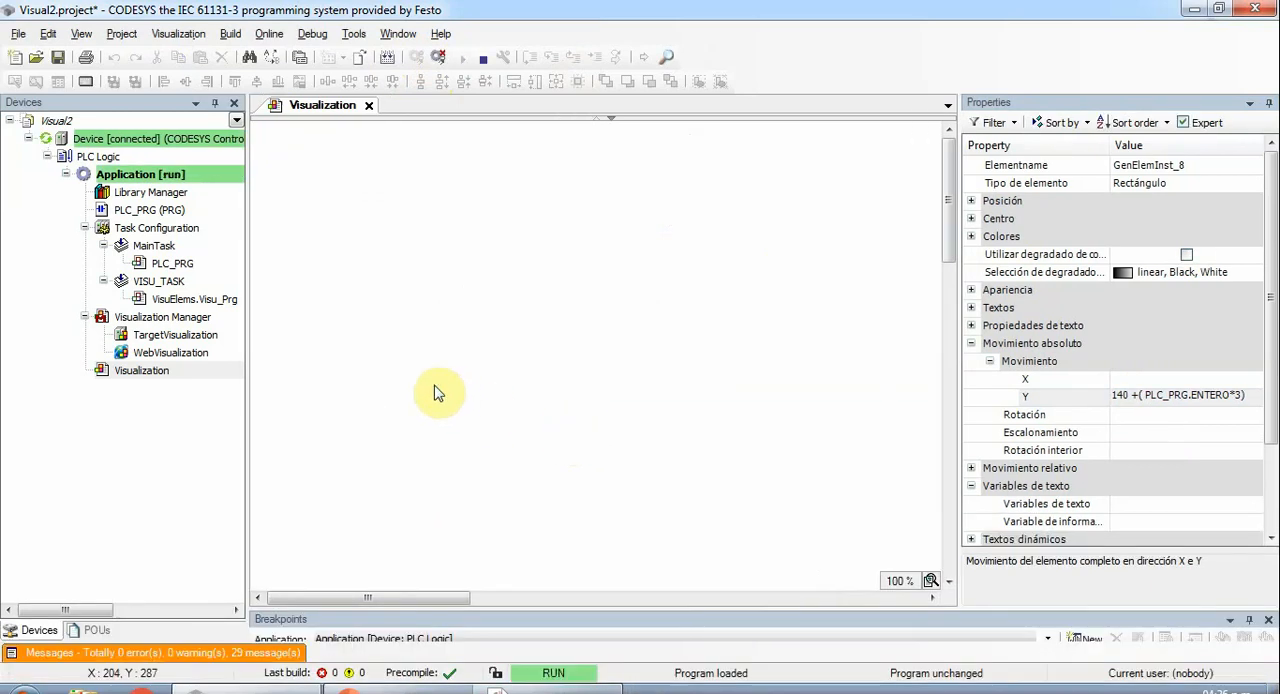
# - Turn the potentiometer to 100 and back down to 0 to test the yellow rectangle's vertical movement
pyautogui.moveTo(316, 347); pyautogui.dragTo(360, 378)
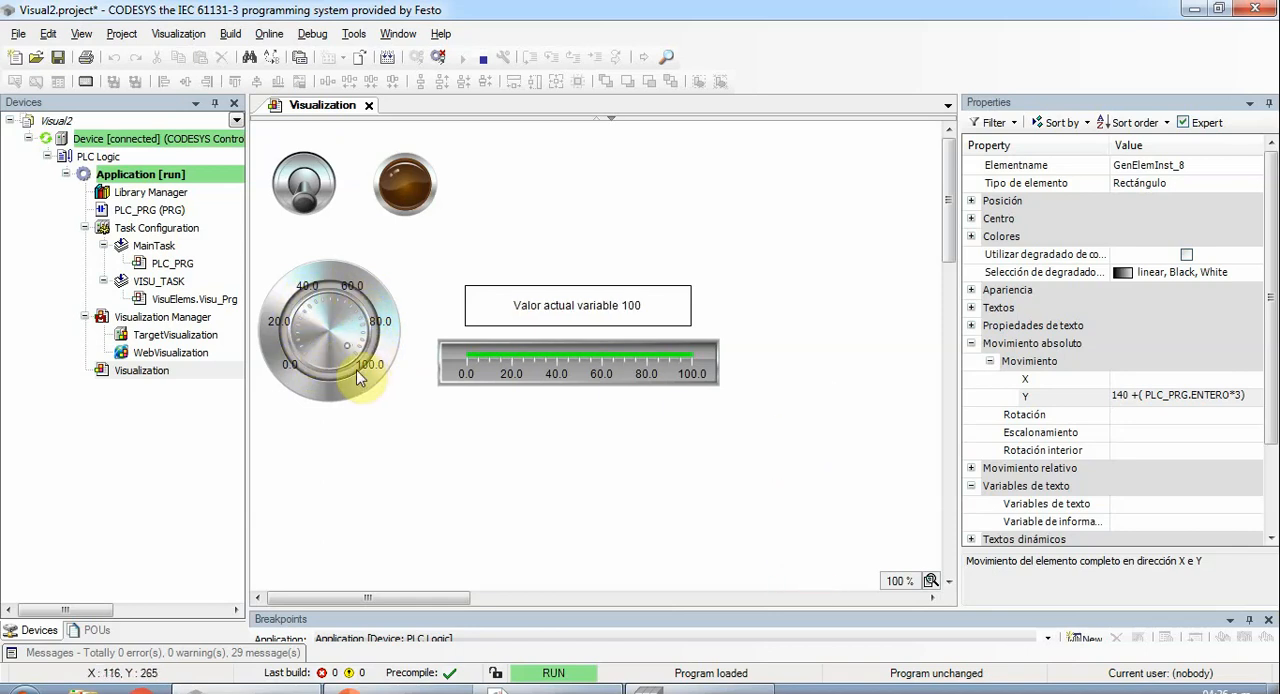
pyautogui.moveTo(374, 336); pyautogui.dragTo(346, 281)
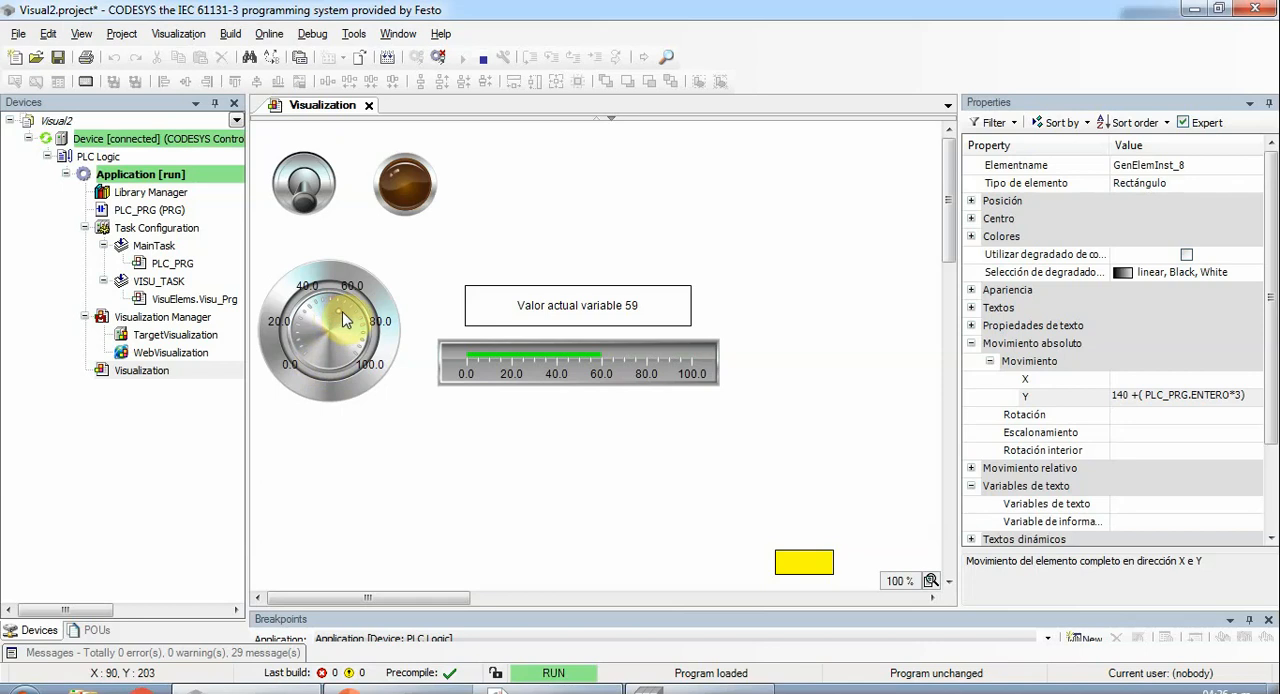
pyautogui.moveTo(343, 319); pyautogui.dragTo(360, 375)
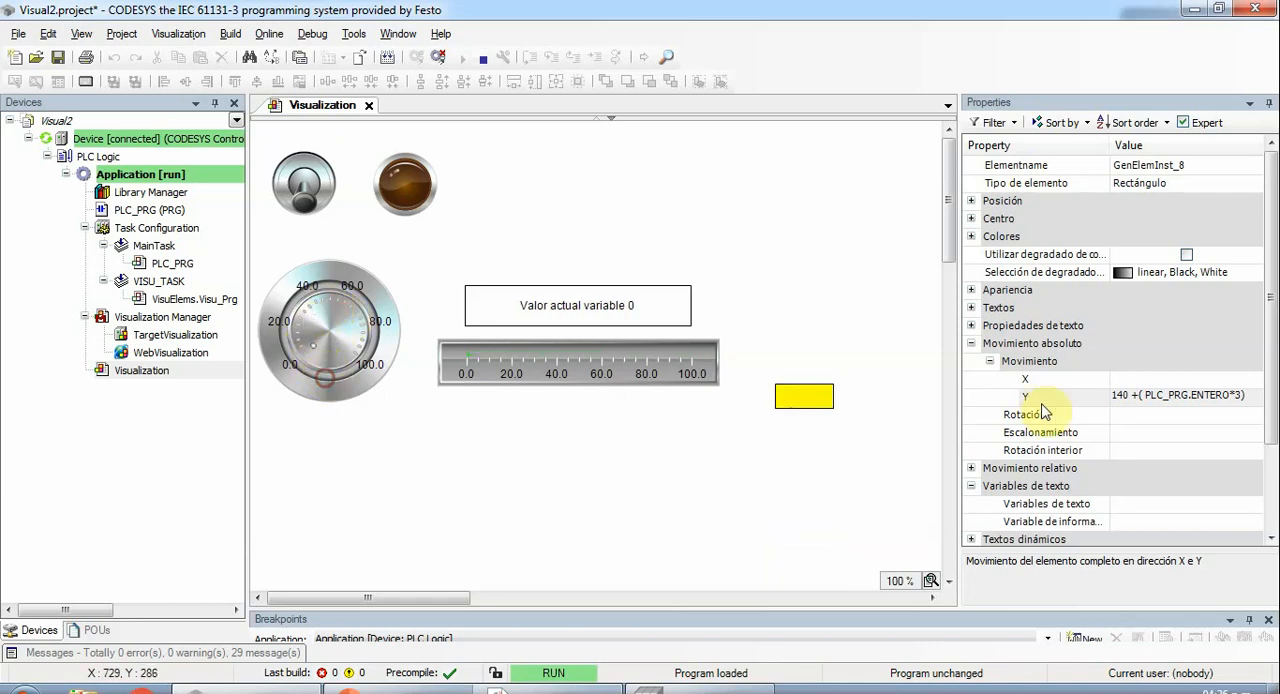
# - Log out and change the yellow rectangle's absolute movement Y expression to 40 +( PLC_PRG.ENTERO*3)
pyautogui.click(438, 60)
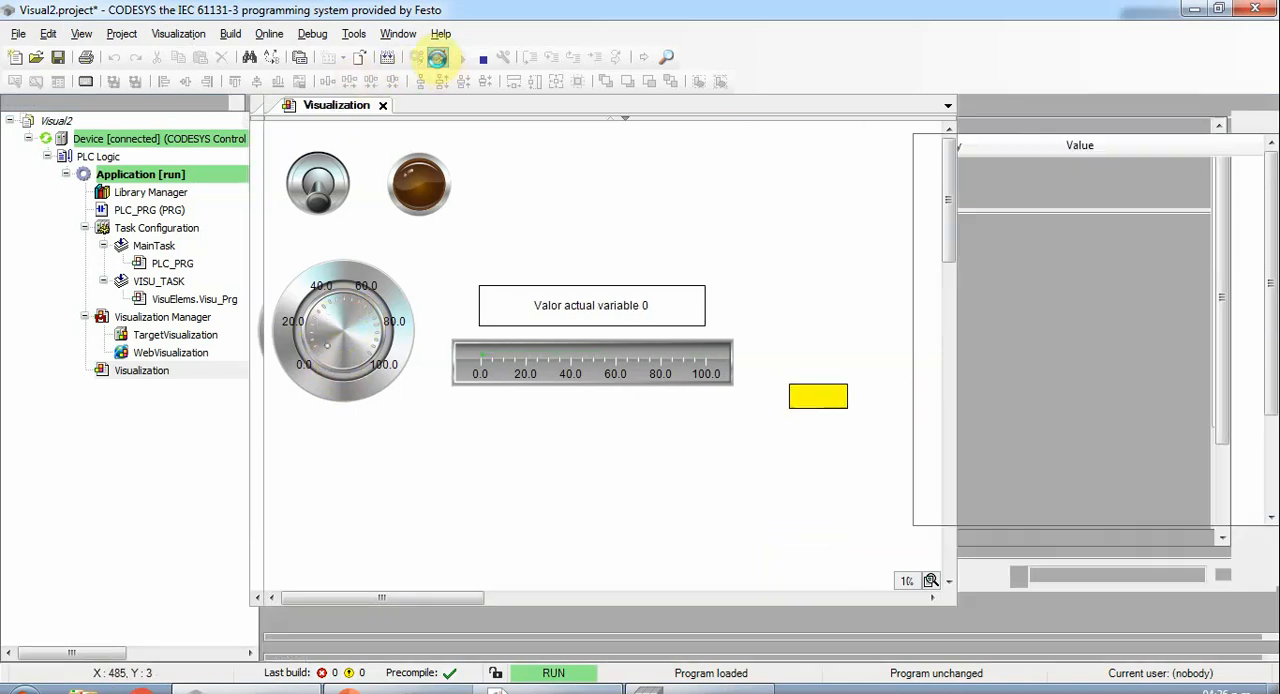
pyautogui.click(1071, 398)
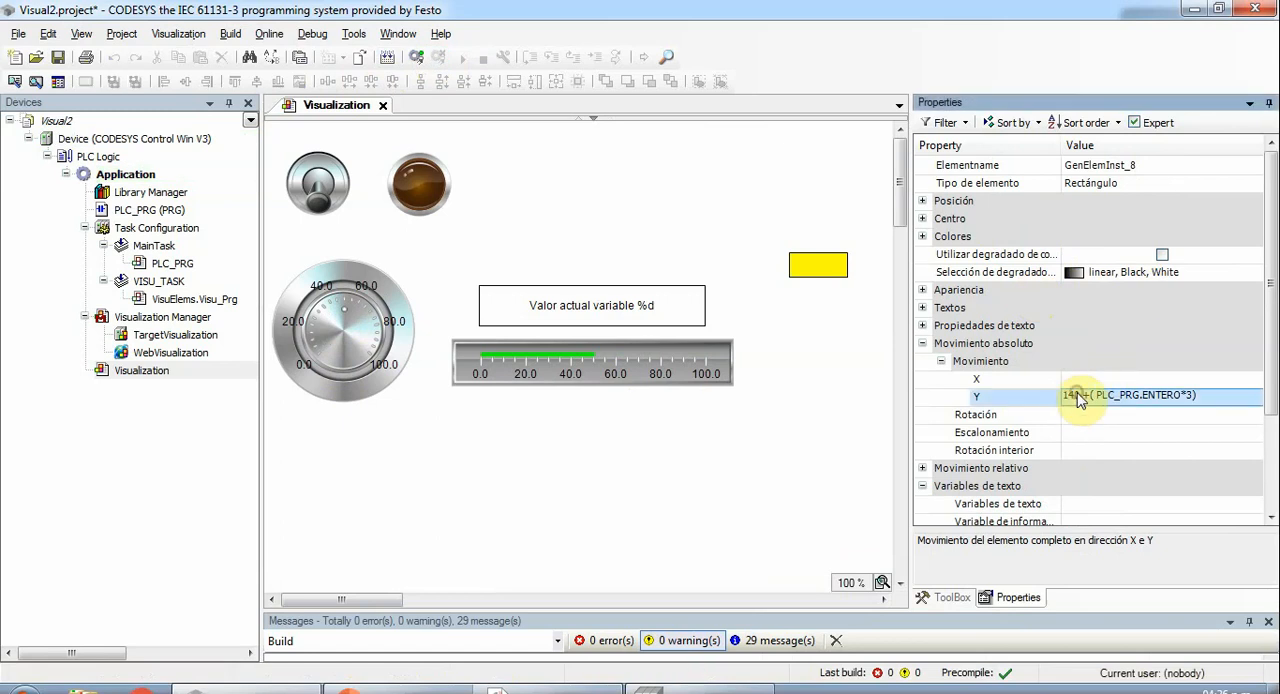
pyautogui.click(1075, 400)
pyautogui.click(830, 312)
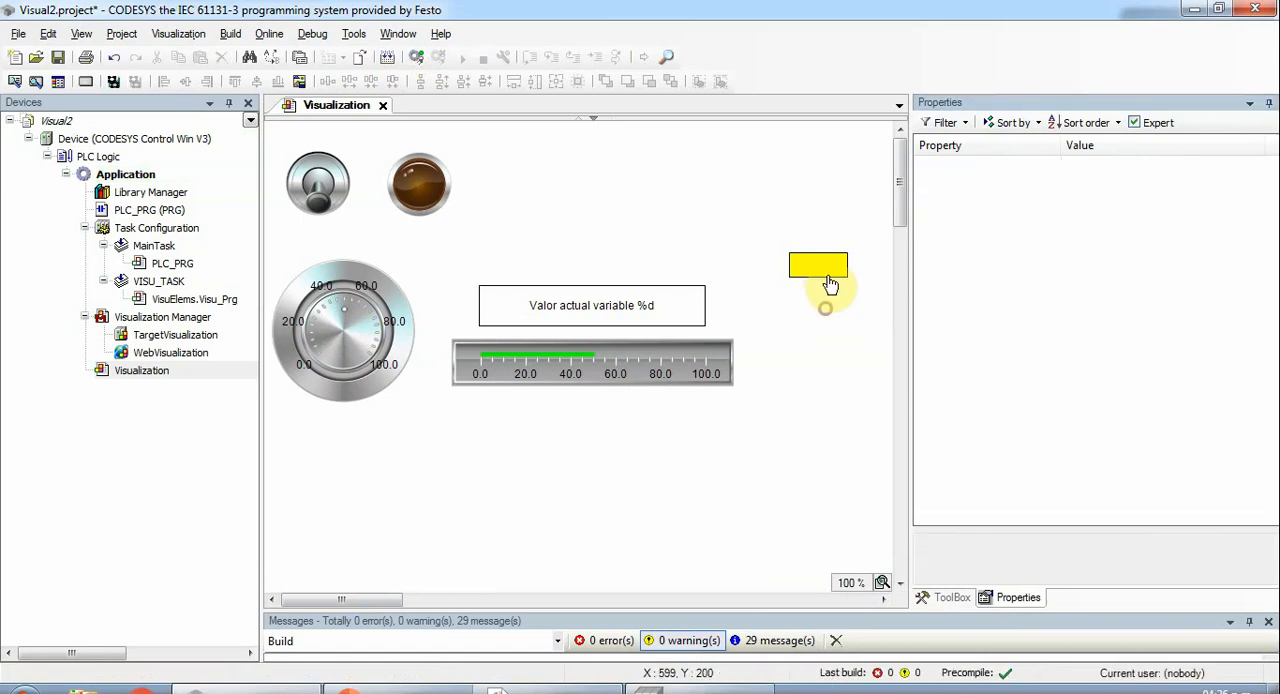
pyautogui.click(826, 272)
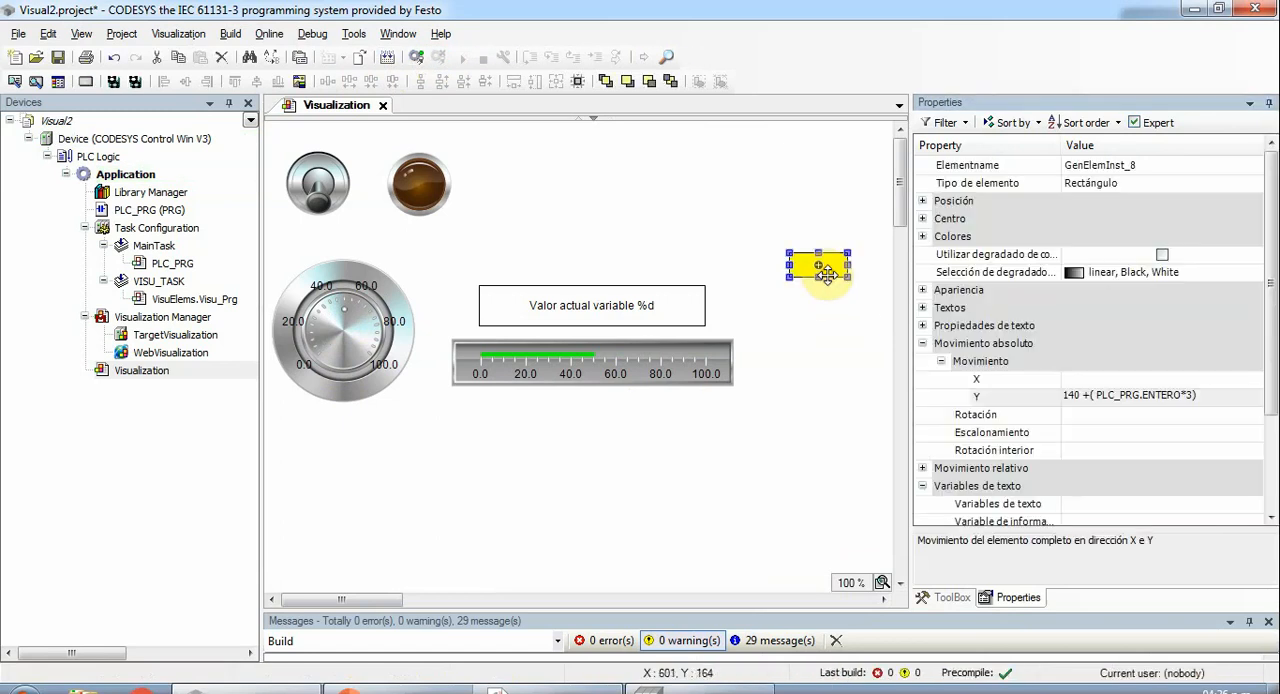
pyautogui.click(922, 200)
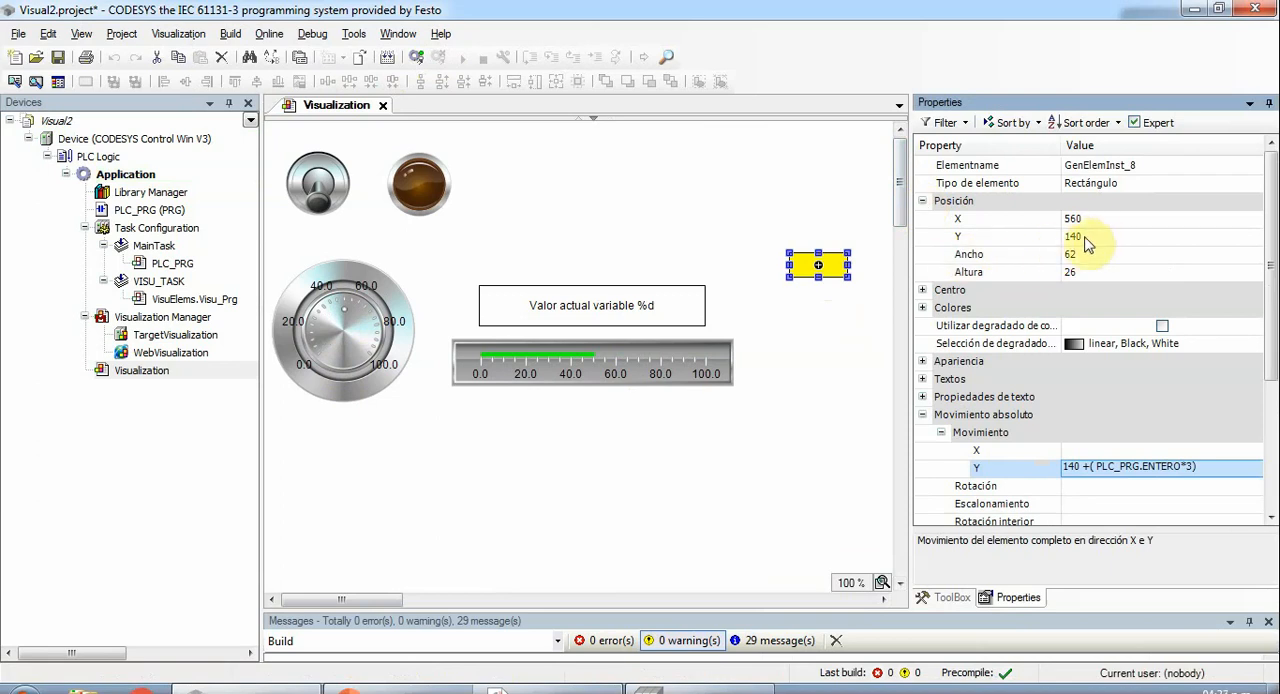
pyautogui.click(1080, 469)
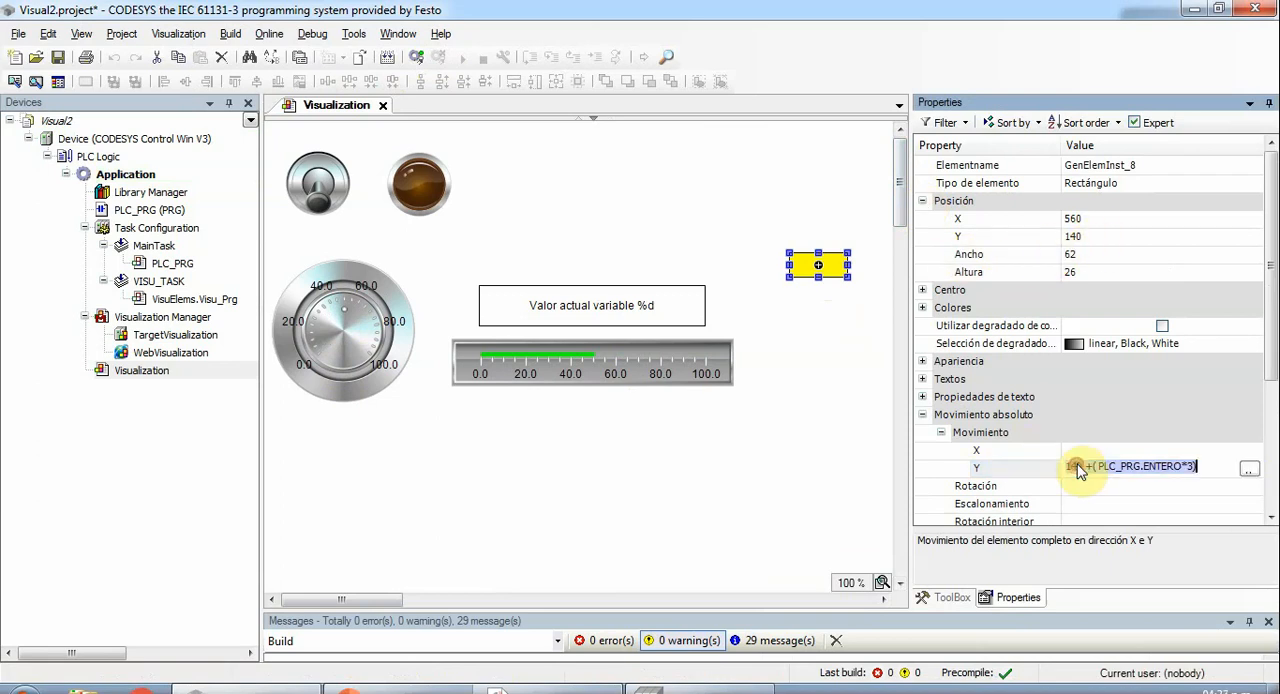
pyautogui.click(1076, 467)
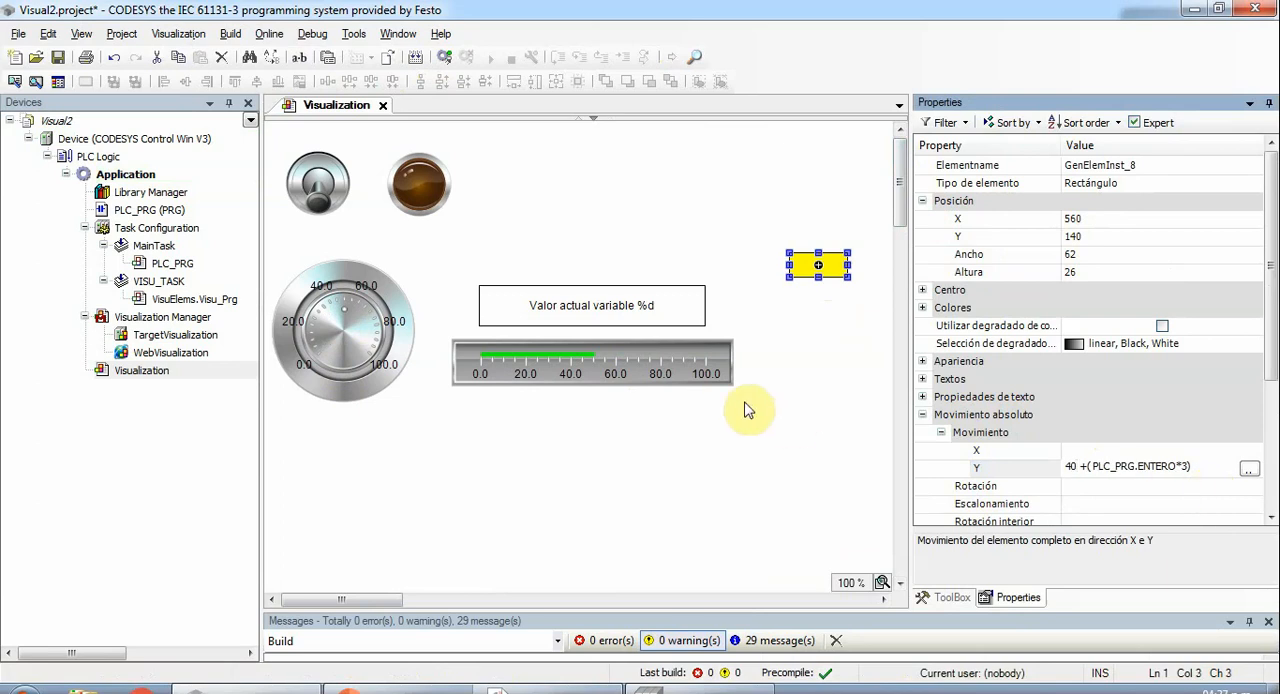
pyautogui.press('BackSpace')
pyautogui.press('BackSpace')
pyautogui.click(818, 447)
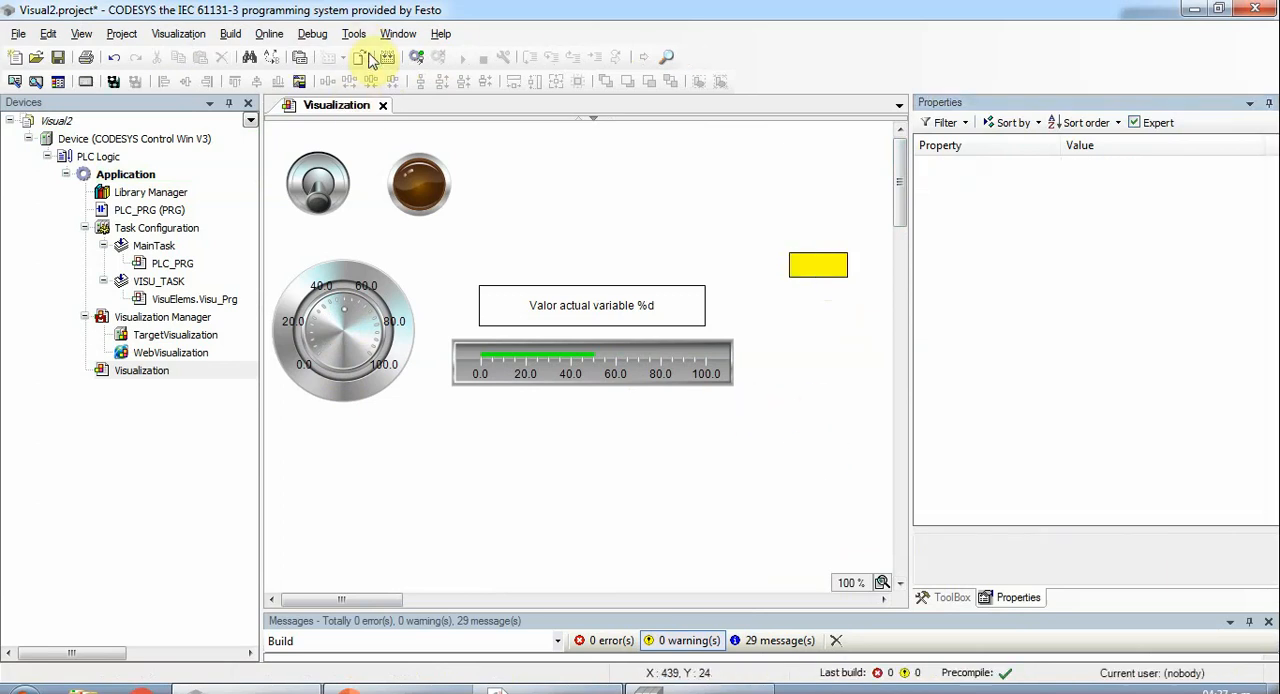
# - Rebuild the application, log in with the "Login with download" option and start the program
pyautogui.click(389, 58)
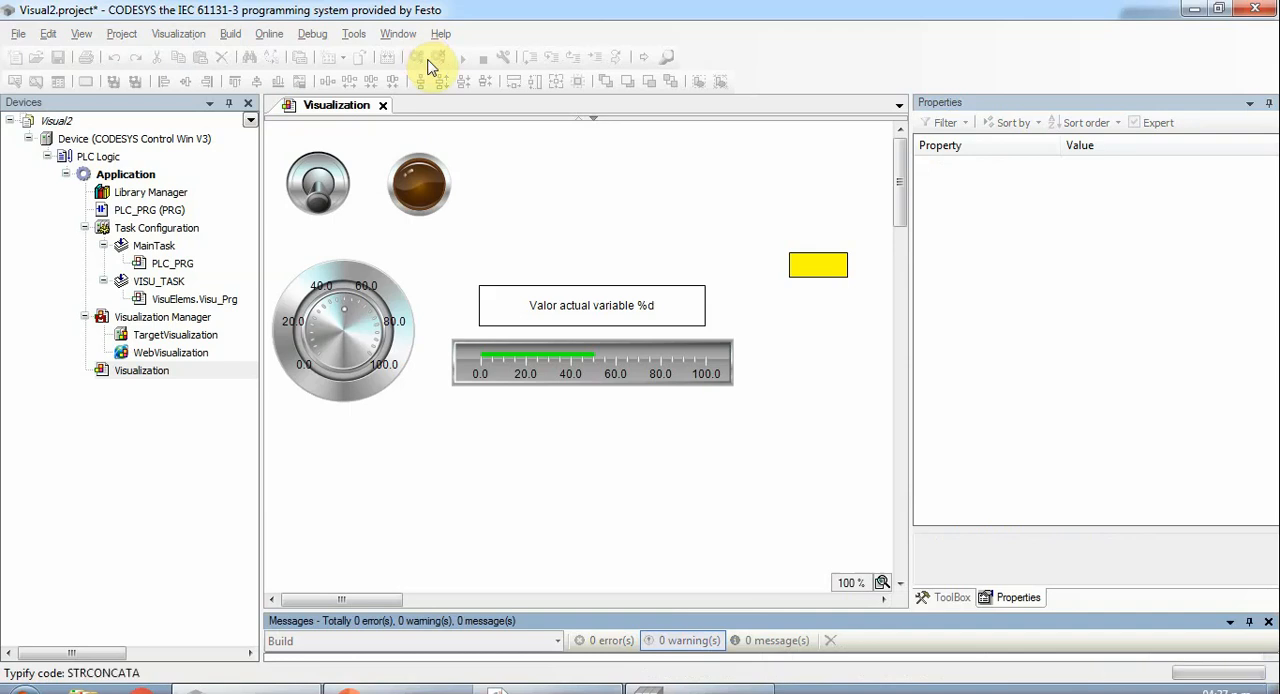
pyautogui.click(421, 57)
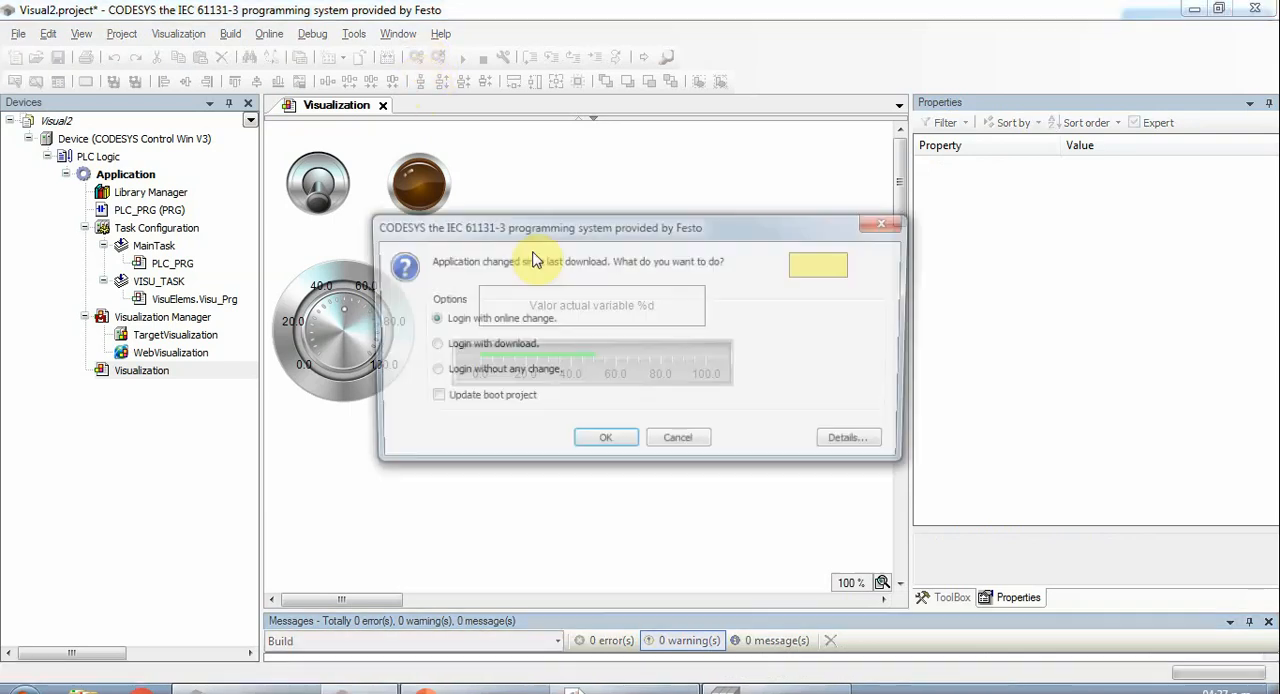
pyautogui.click(484, 352)
pyautogui.click(590, 443)
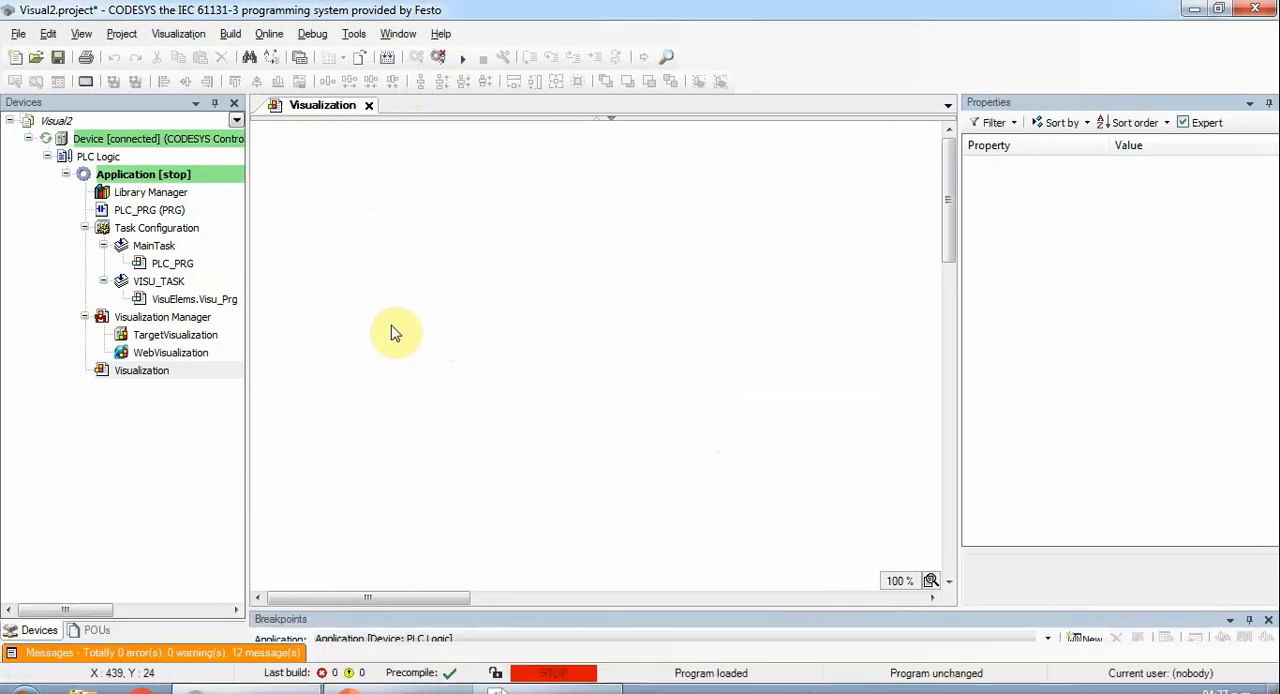
pyautogui.press('F5')
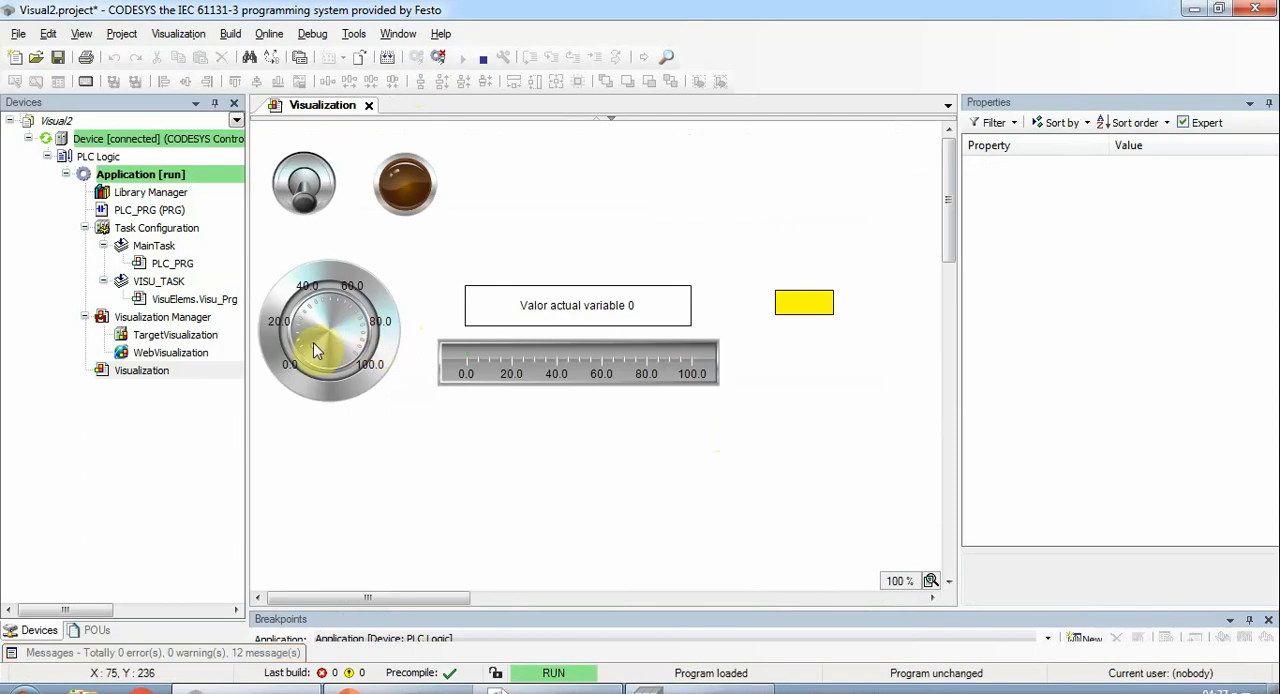
# - Turn the potentiometer between 0 and 100 several times to check the rectangle's full vertical travel in the running visualization
pyautogui.moveTo(313, 348); pyautogui.dragTo(363, 372)
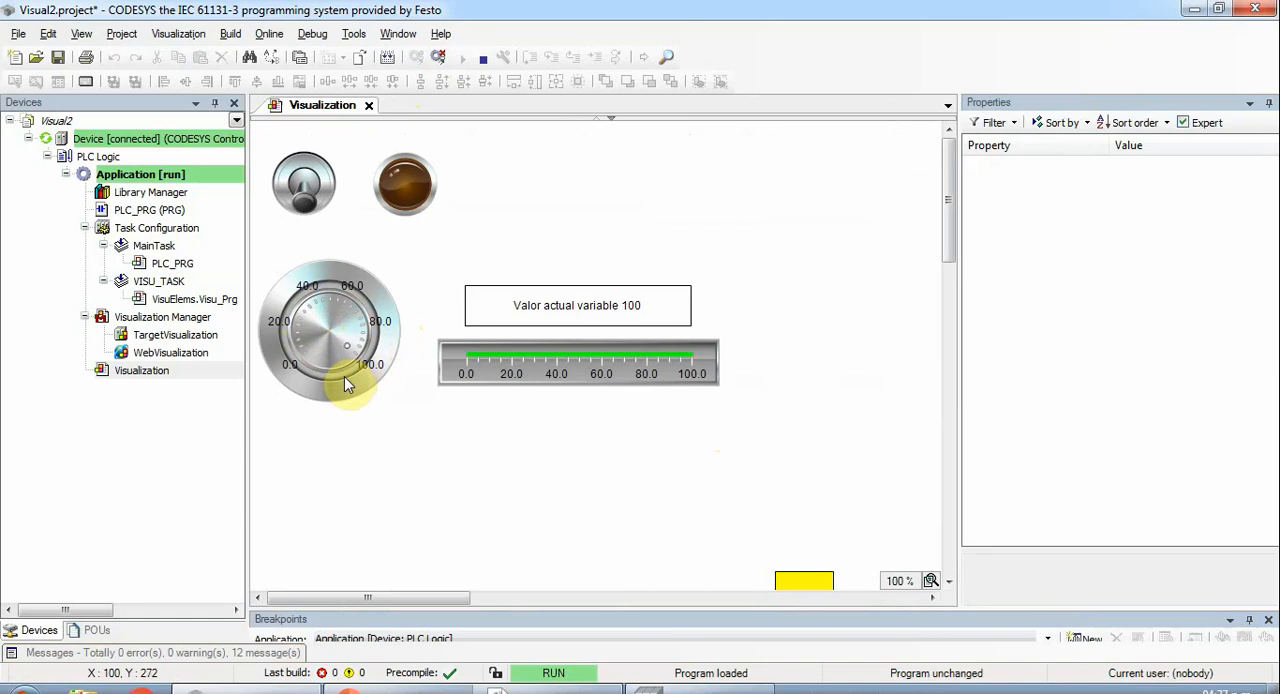
pyautogui.moveTo(344, 376)
pyautogui.mouseDown()
pyautogui.moveTo(362, 345)
pyautogui.moveTo(318, 290)
pyautogui.moveTo(325, 374)
pyautogui.mouseUp()
pyautogui.click(952, 584)
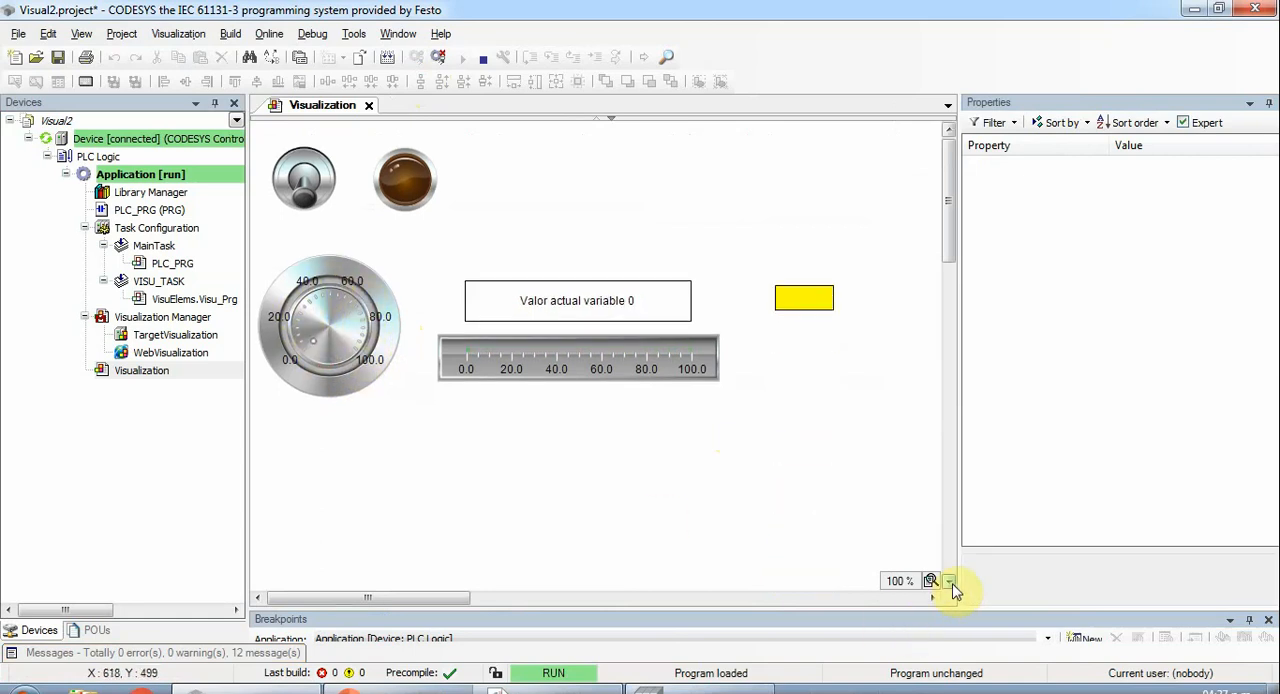
pyautogui.click(952, 584)
pyautogui.click(952, 584)
pyautogui.click(952, 584)
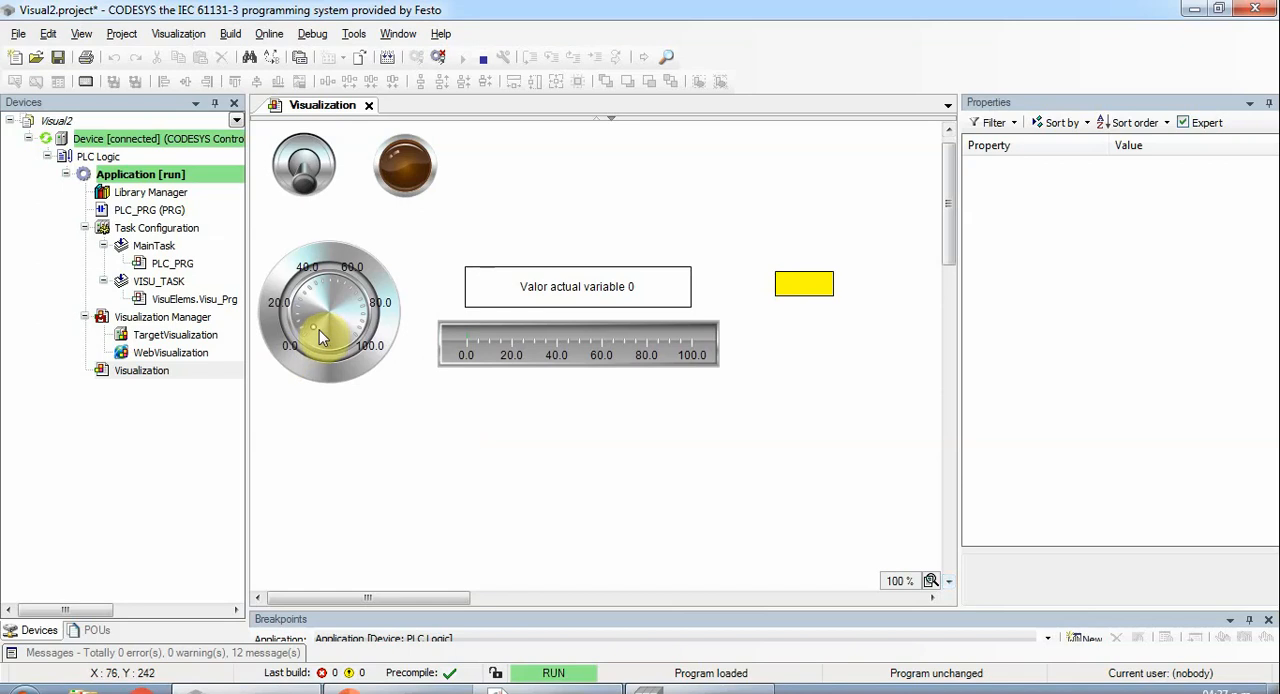
pyautogui.moveTo(313, 328); pyautogui.dragTo(352, 345)
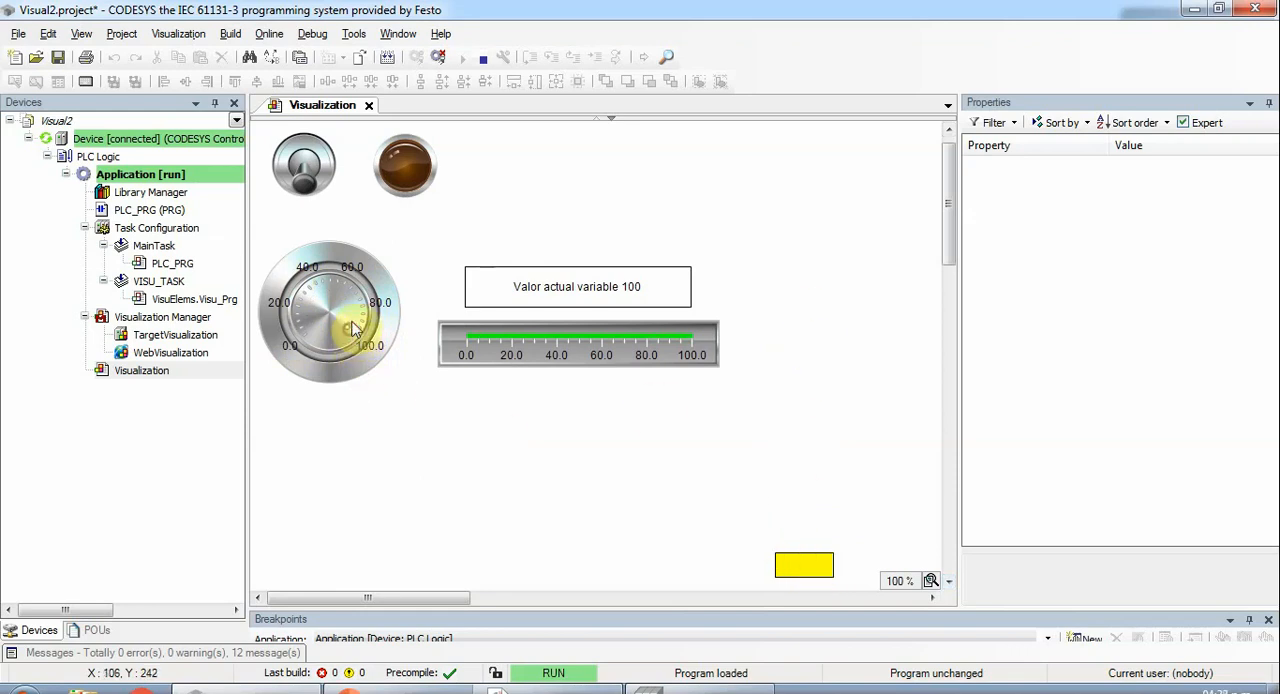
pyautogui.moveTo(352, 330); pyautogui.dragTo(319, 352)
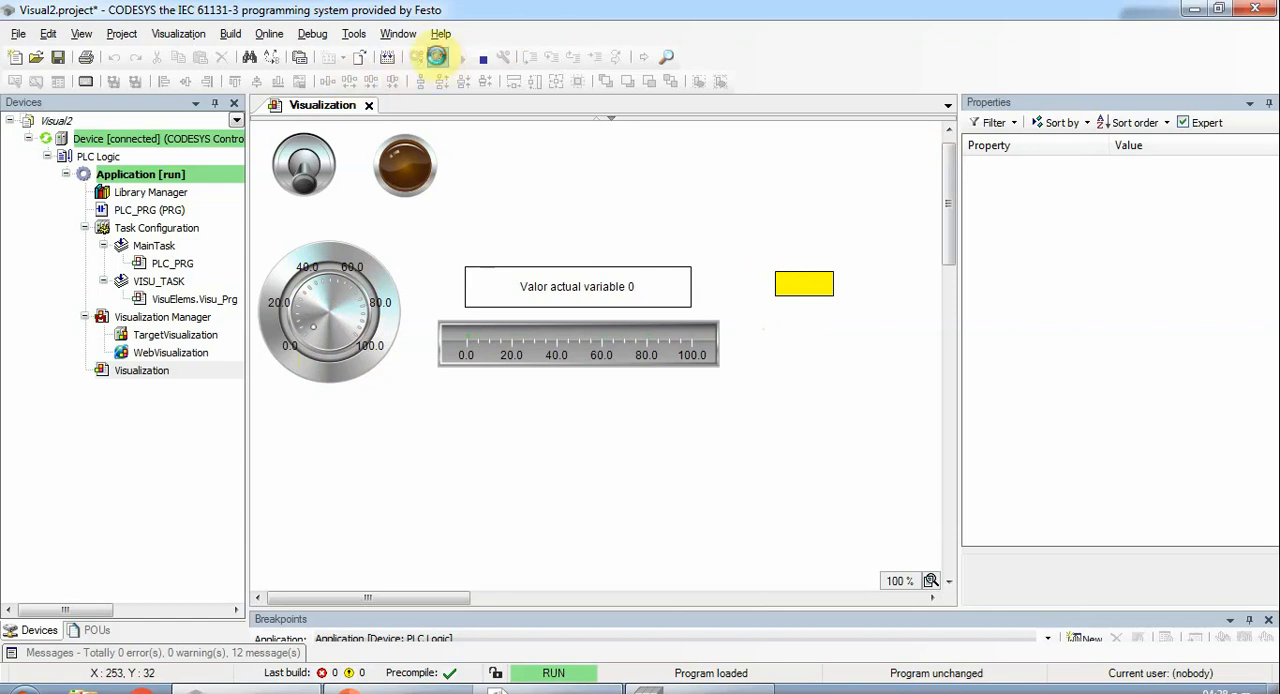
# - Log out and change the yellow rectangle's absolute movement Y expression to 40 +( PLC_PRG.ENTERO*6)
pyautogui.click(437, 56)
pyautogui.click(820, 249)
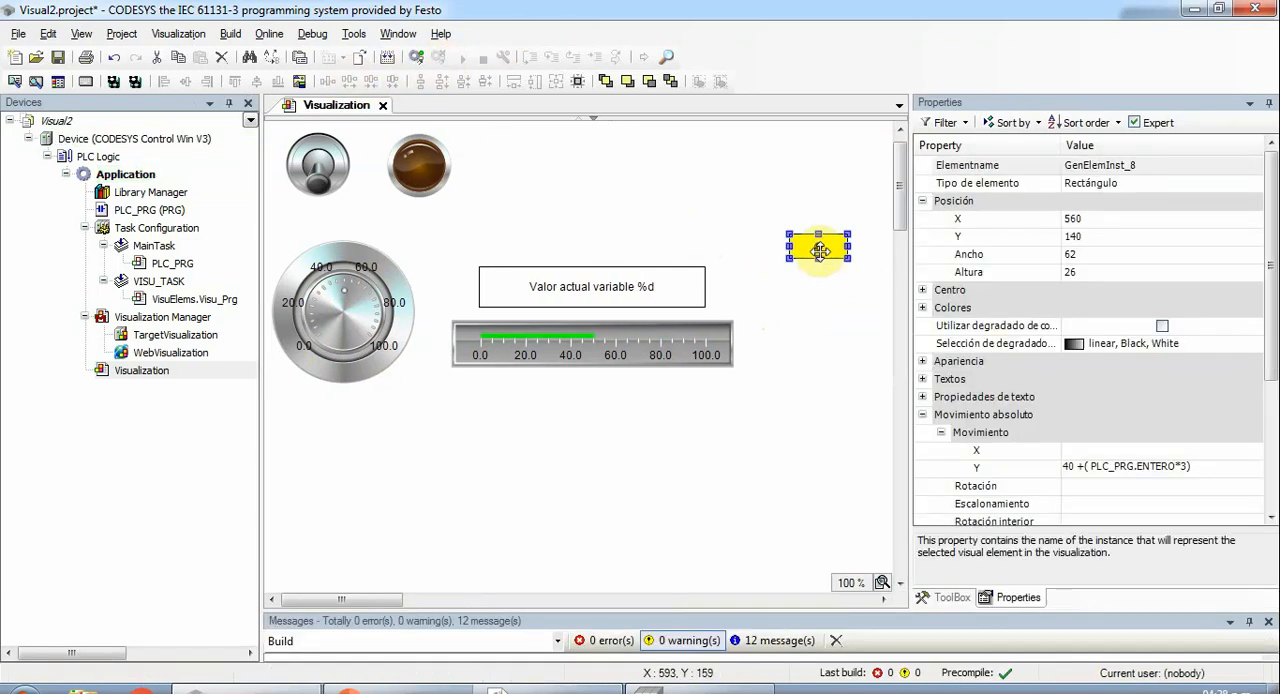
pyautogui.click(1080, 470)
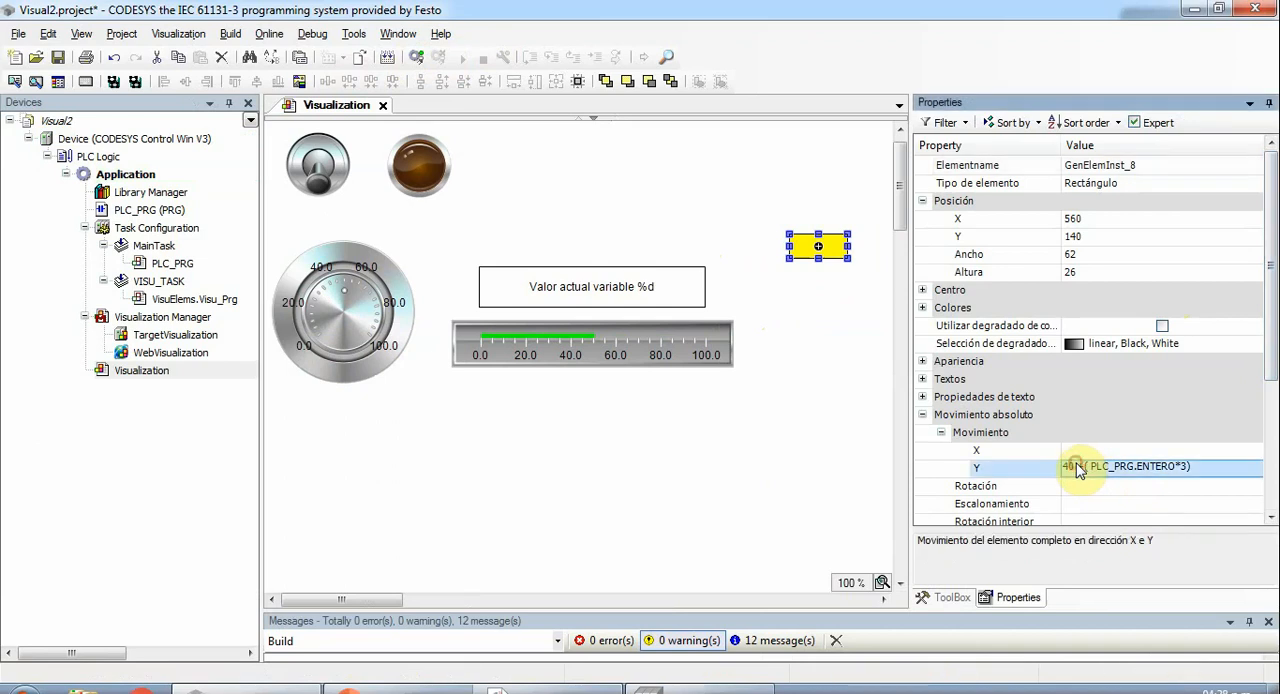
pyautogui.click(1183, 472)
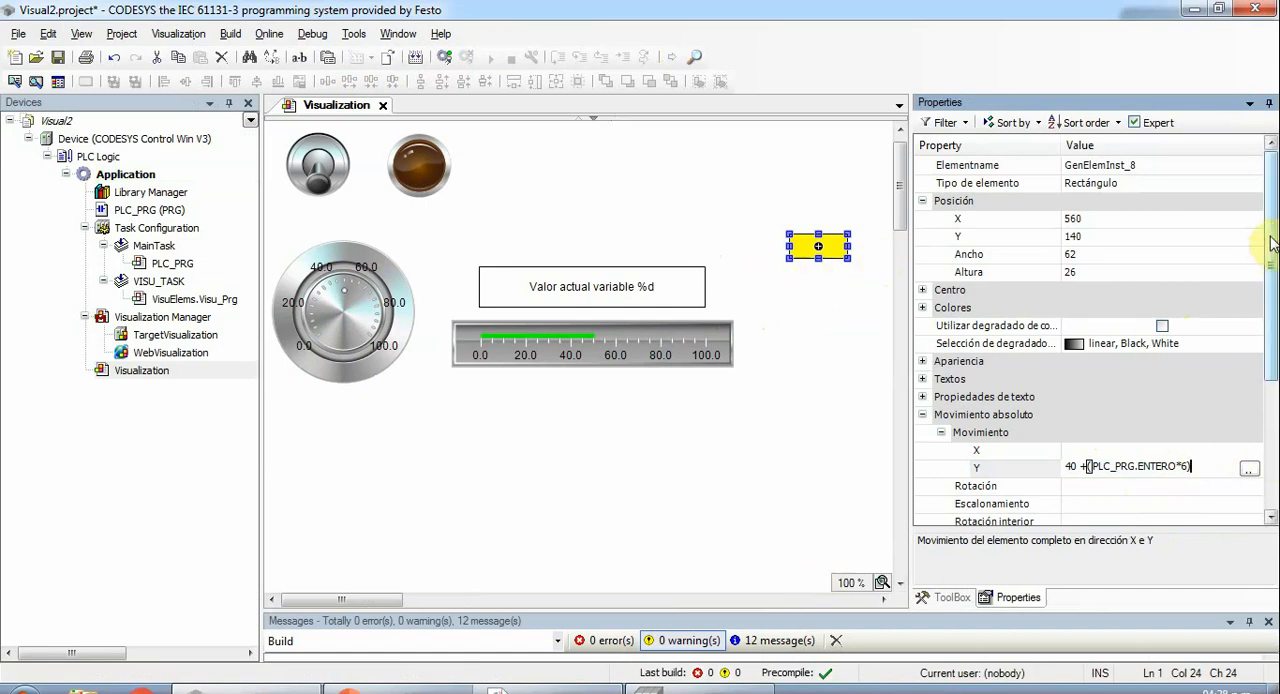
# - Set the yellow rectangle's Invisibilidad state variable to PLC_PRG.ENTERO>50
pyautogui.moveTo(1272, 255); pyautogui.dragTo(1271, 368)
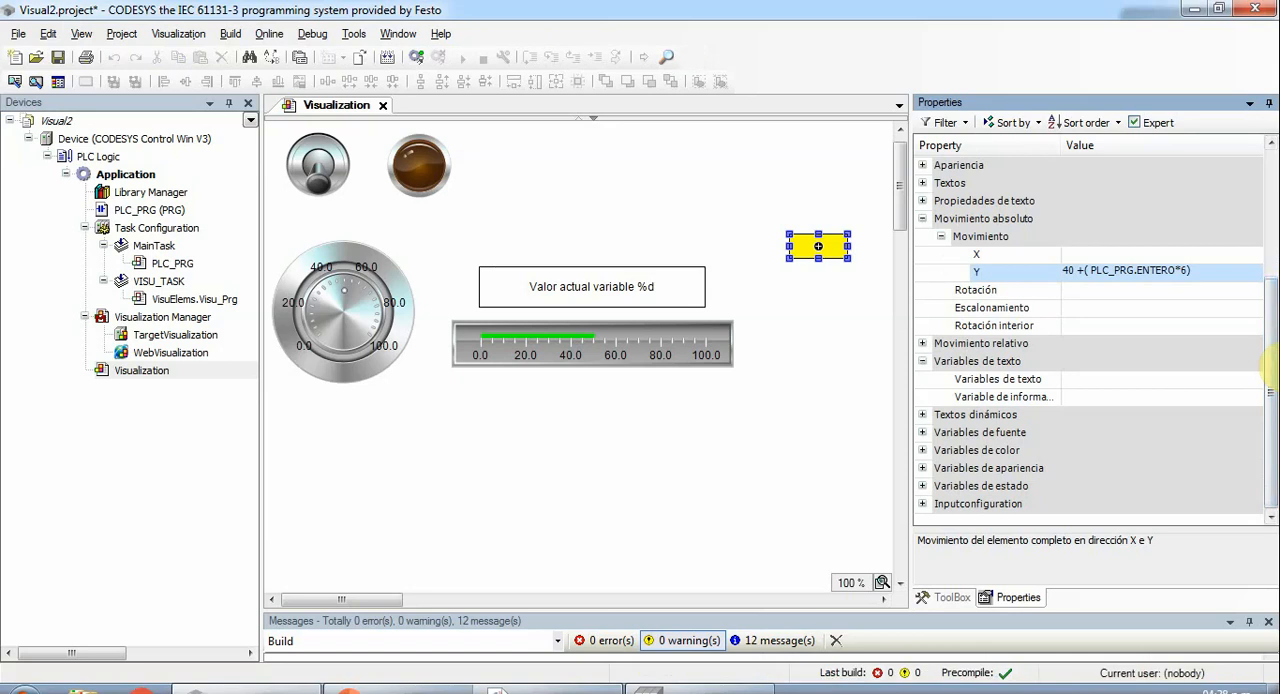
pyautogui.click(923, 362)
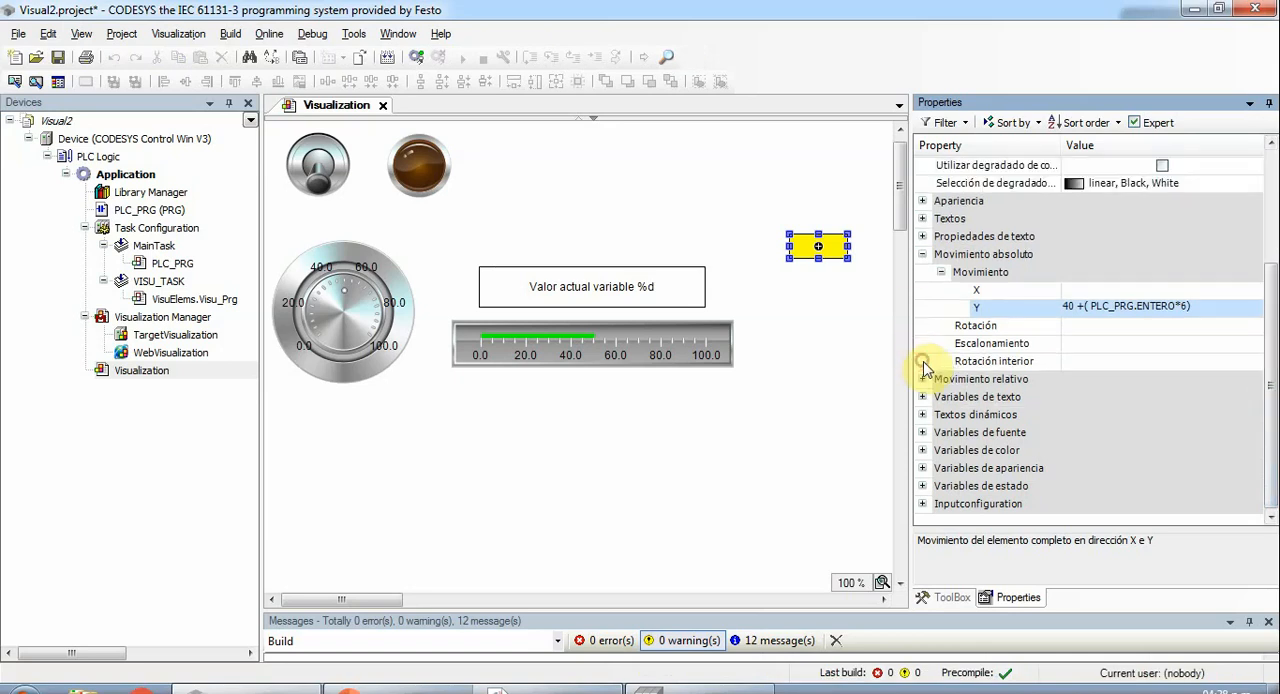
pyautogui.moveTo(1270, 295)
pyautogui.mouseDown()
pyautogui.moveTo(1271, 255)
pyautogui.moveTo(1266, 317)
pyautogui.mouseUp()
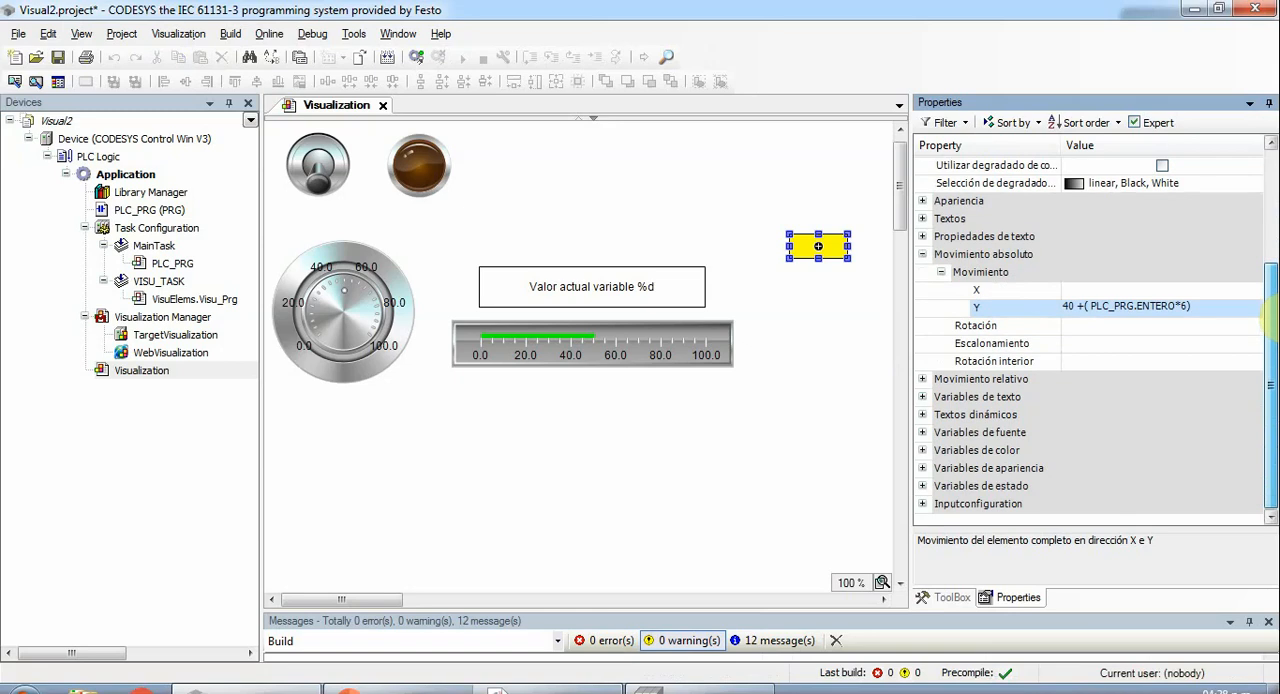
pyautogui.click(923, 256)
pyautogui.click(925, 485)
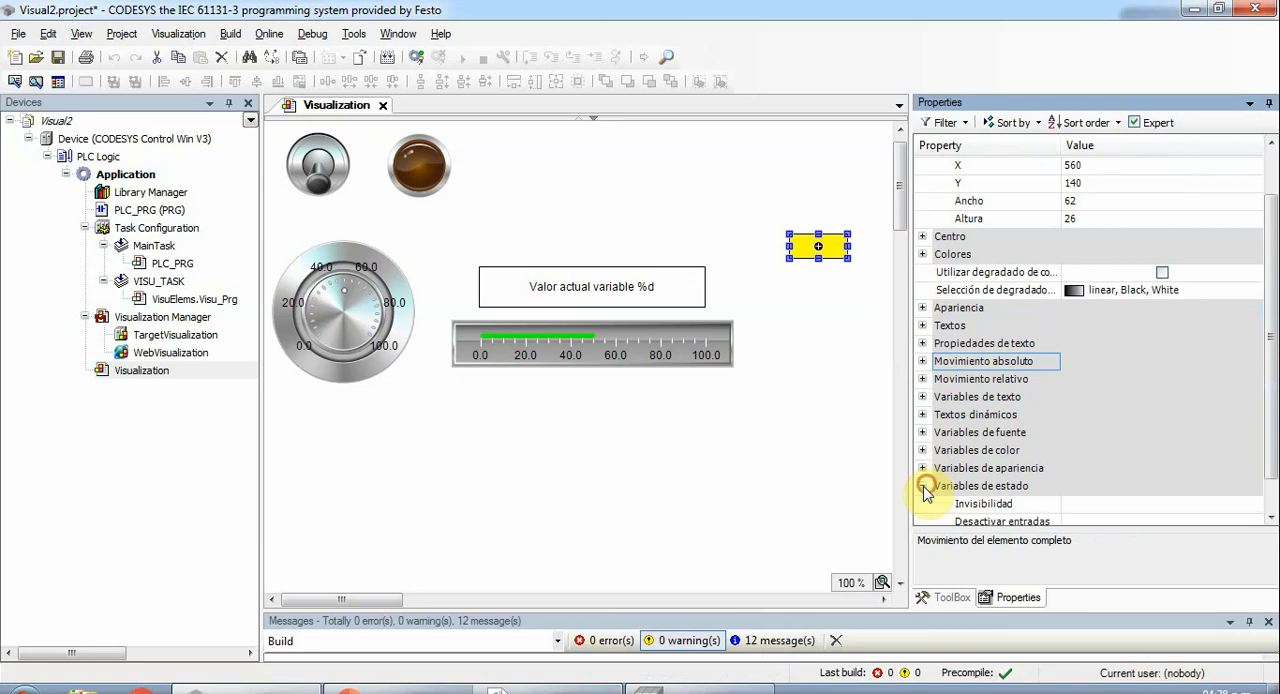
pyautogui.moveTo(1272, 310); pyautogui.dragTo(1266, 428)
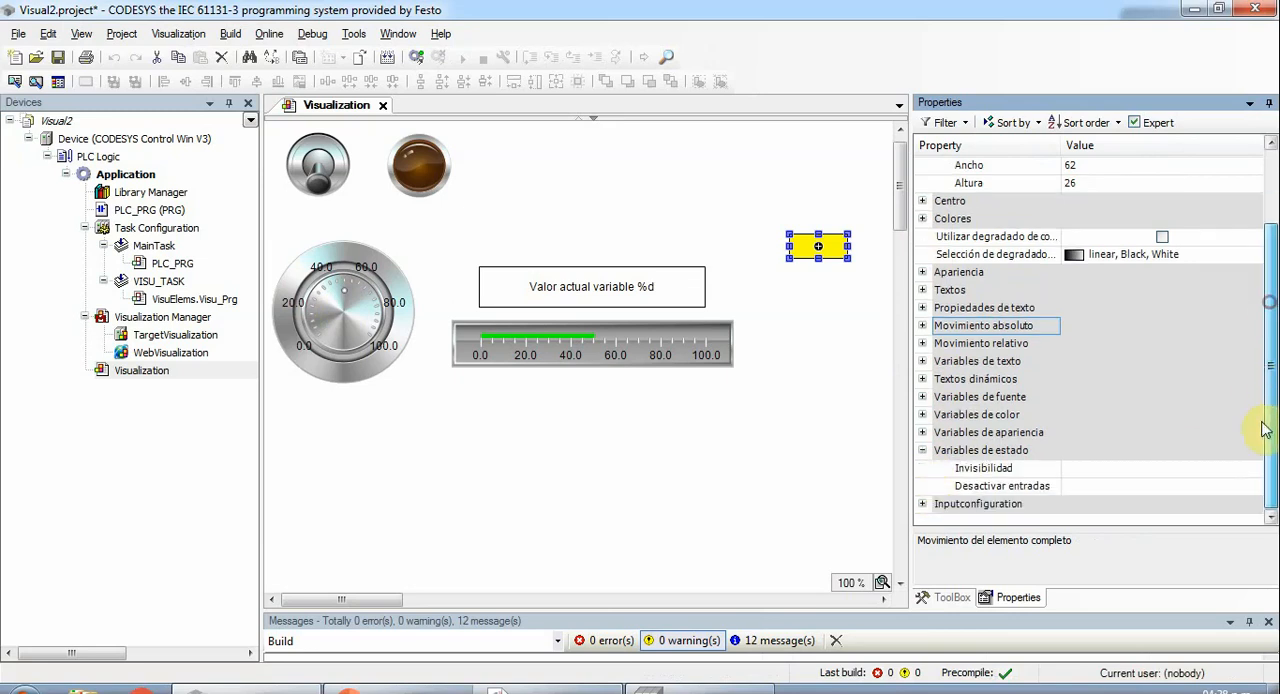
pyautogui.click(1092, 470)
pyautogui.click(1091, 467)
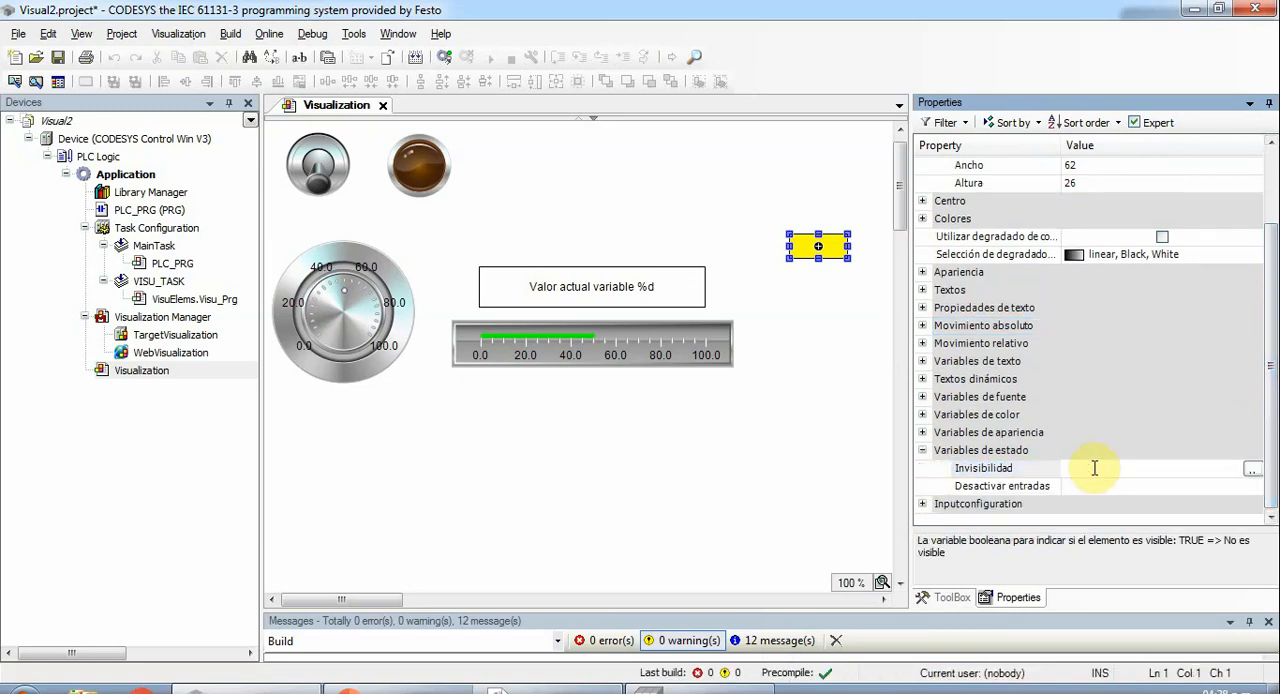
pyautogui.write('Pl')
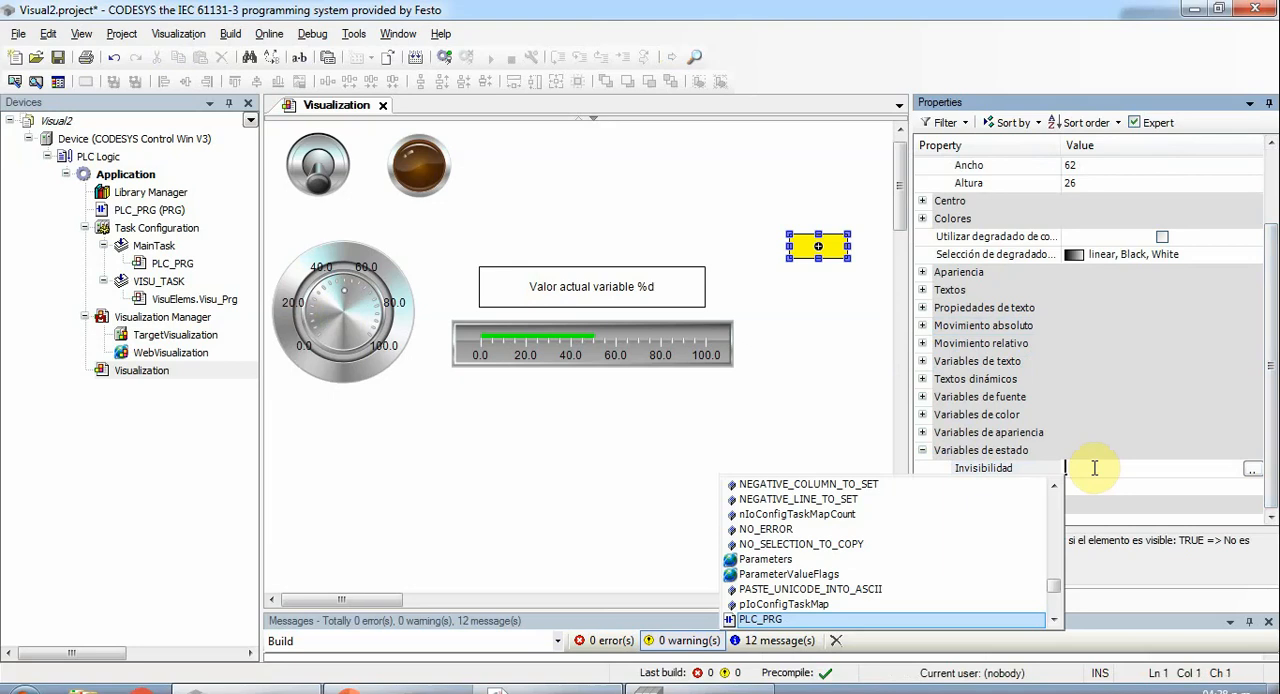
pyautogui.write('PLC_PRG.ENTERO>50')
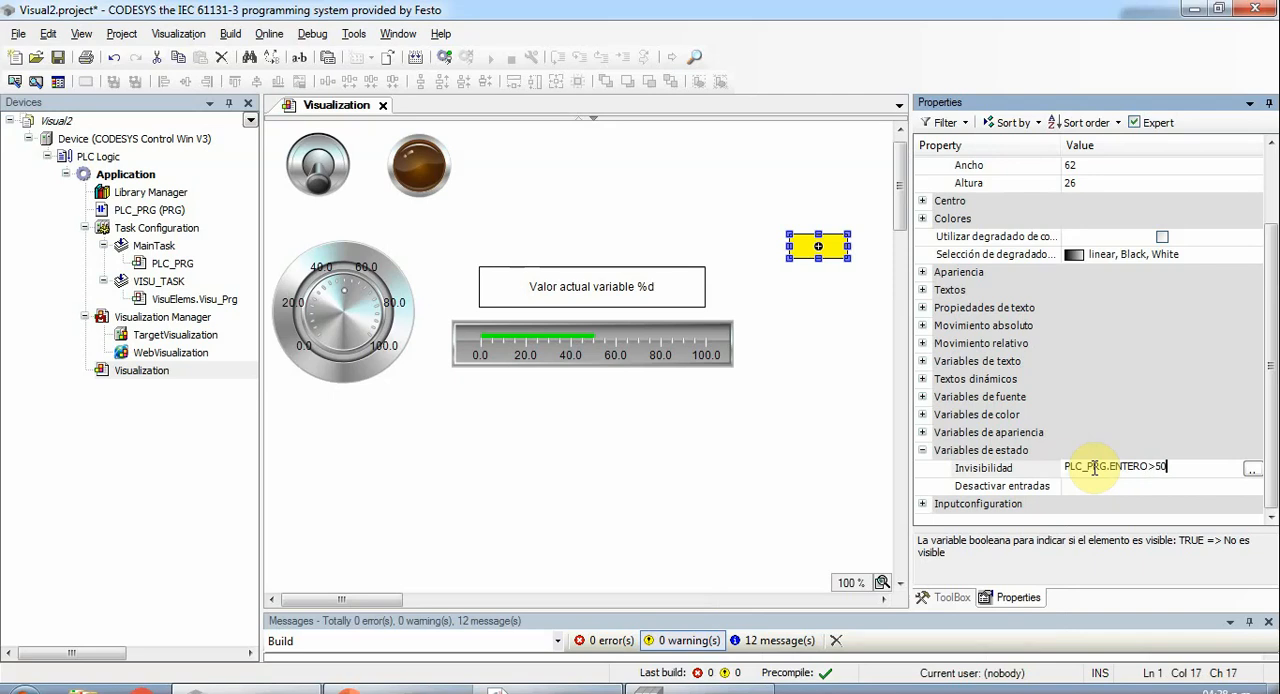
pyautogui.click(1090, 487)
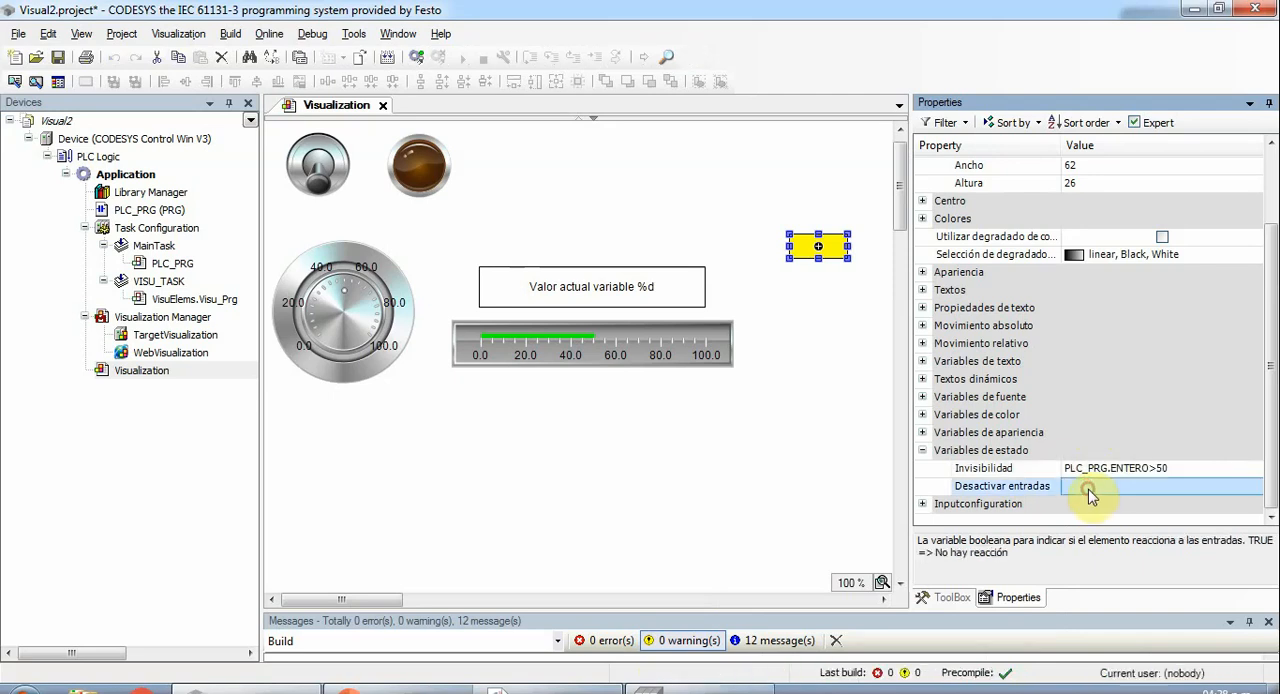
# - Build the application, log in to the controller with the changed application and run it
pyautogui.click(389, 57)
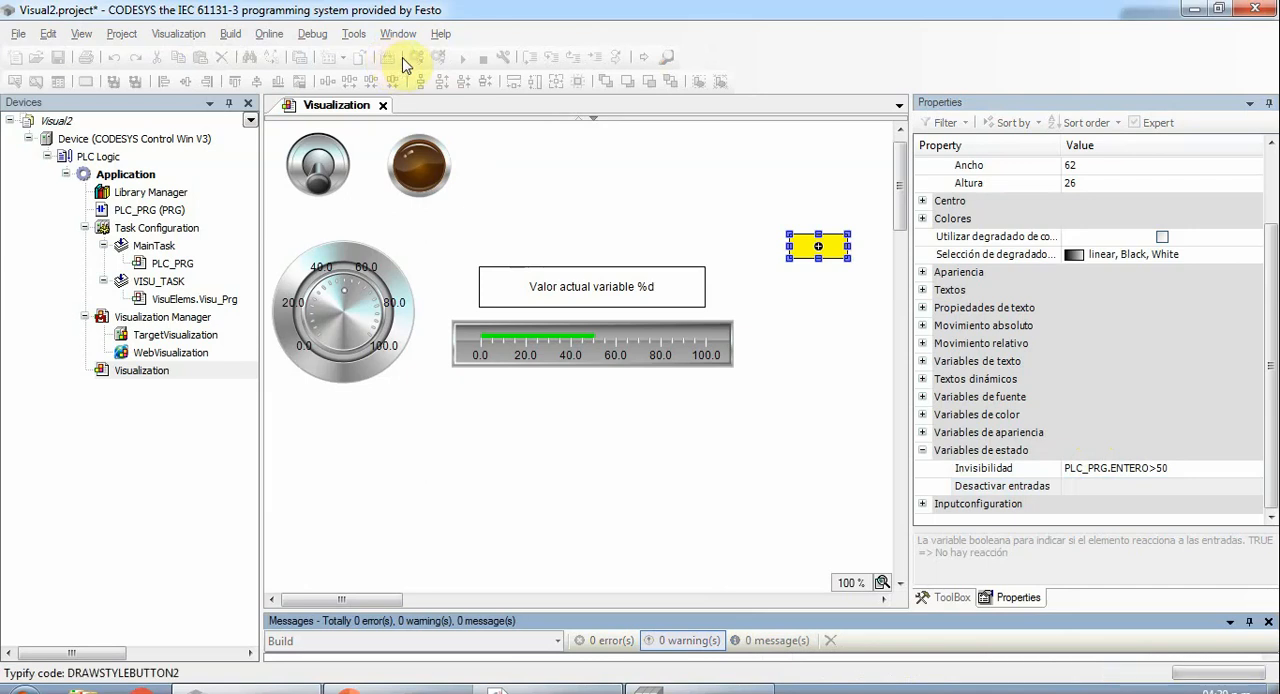
pyautogui.click(416, 58)
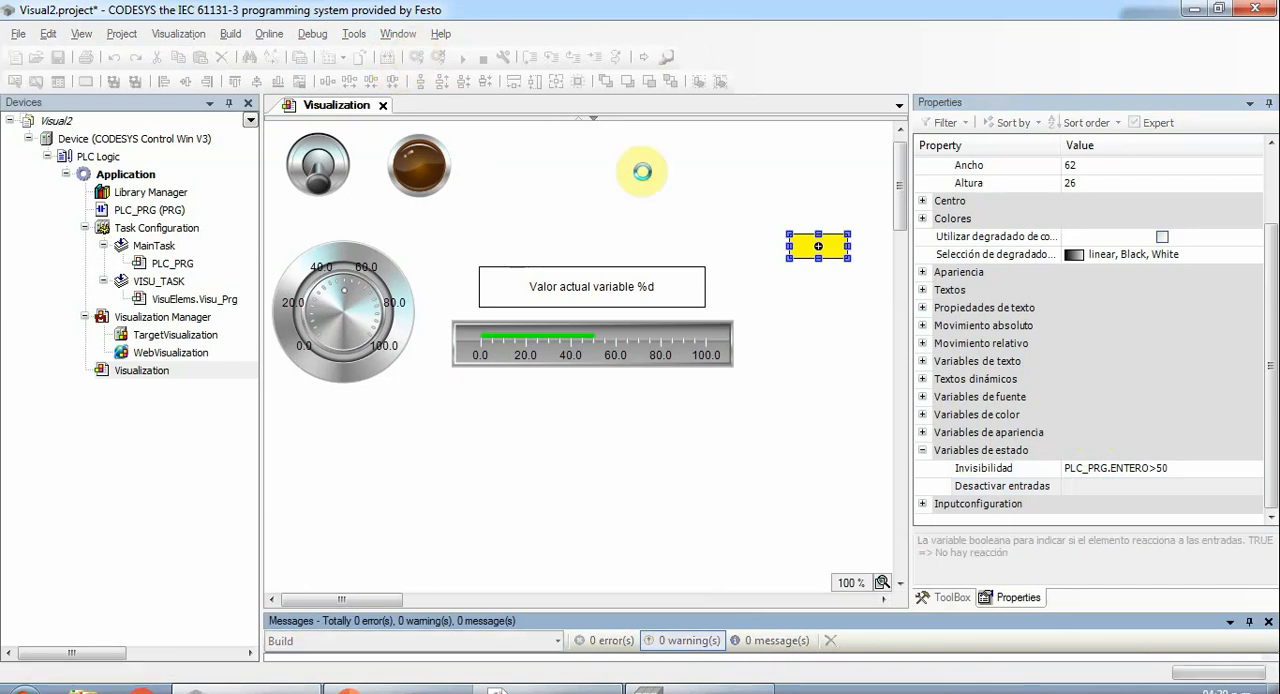
pyautogui.click(592, 436)
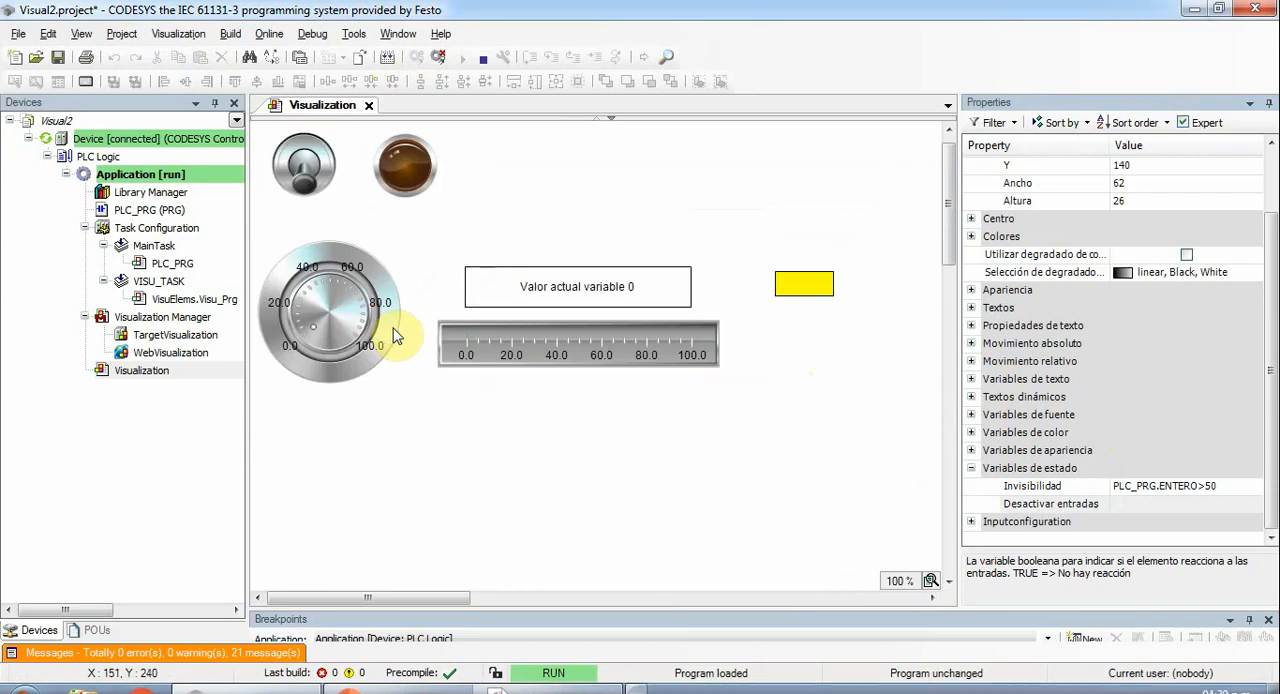
# - Turn the potentiometer up from 0 and back and forth around 50 to test the yellow rectangle's movement and invisibility
pyautogui.moveTo(316, 332); pyautogui.dragTo(357, 320)
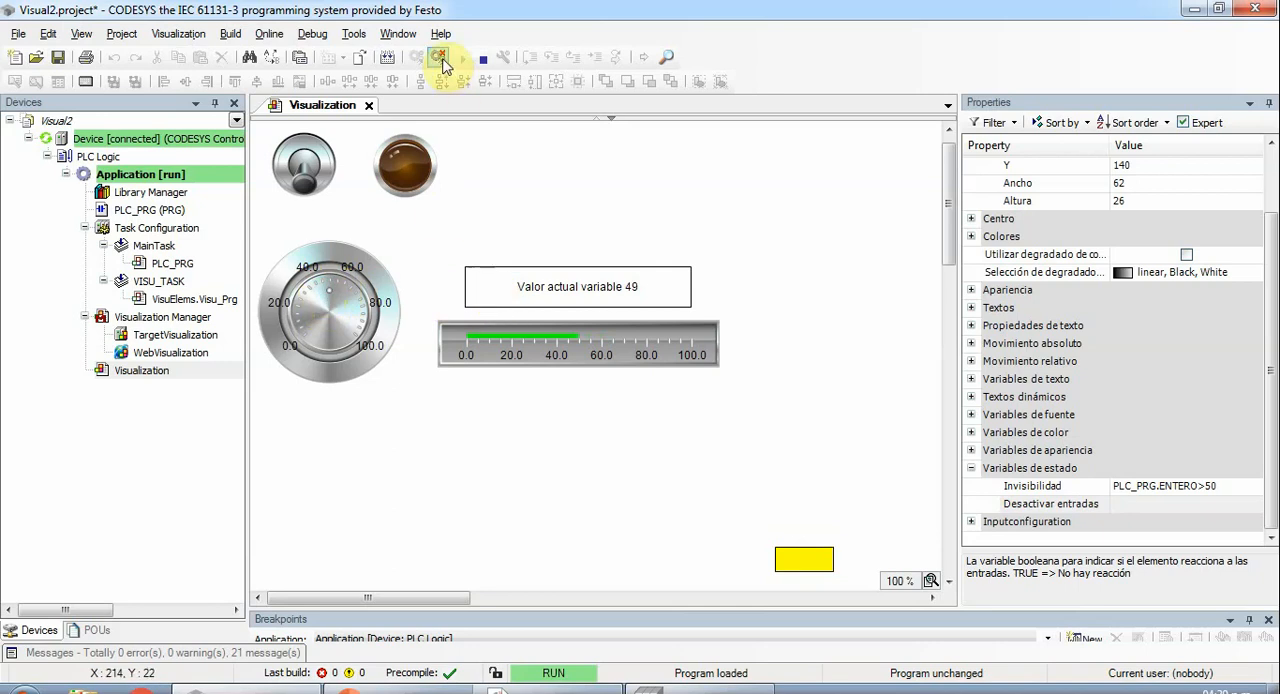
pyautogui.moveTo(332, 302)
pyautogui.mouseDown()
pyautogui.moveTo(342, 280)
pyautogui.moveTo(356, 287)
pyautogui.moveTo(329, 292)
pyautogui.mouseUp()
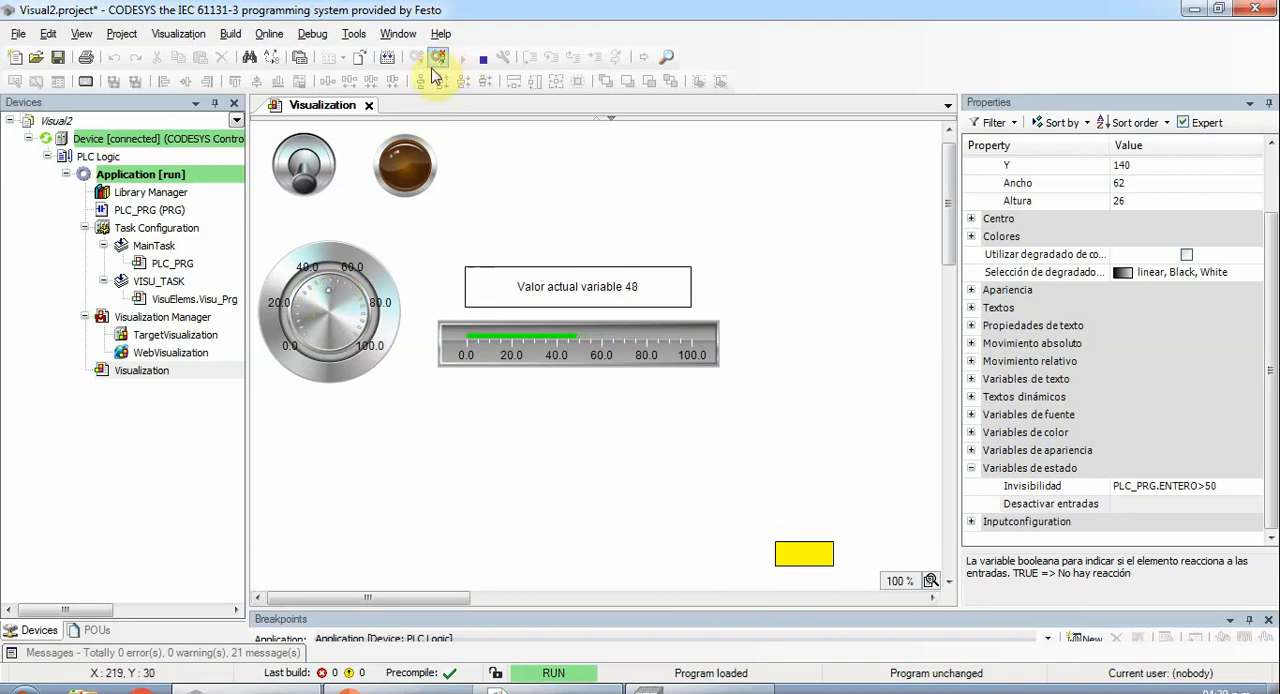
pyautogui.moveTo(328, 294)
pyautogui.mouseDown()
pyautogui.moveTo(314, 342)
pyautogui.moveTo(316, 290)
pyautogui.moveTo(316, 332)
pyautogui.moveTo(304, 313)
pyautogui.moveTo(334, 288)
pyautogui.moveTo(370, 357)
pyautogui.moveTo(367, 330)
pyautogui.moveTo(330, 297)
pyautogui.mouseUp()
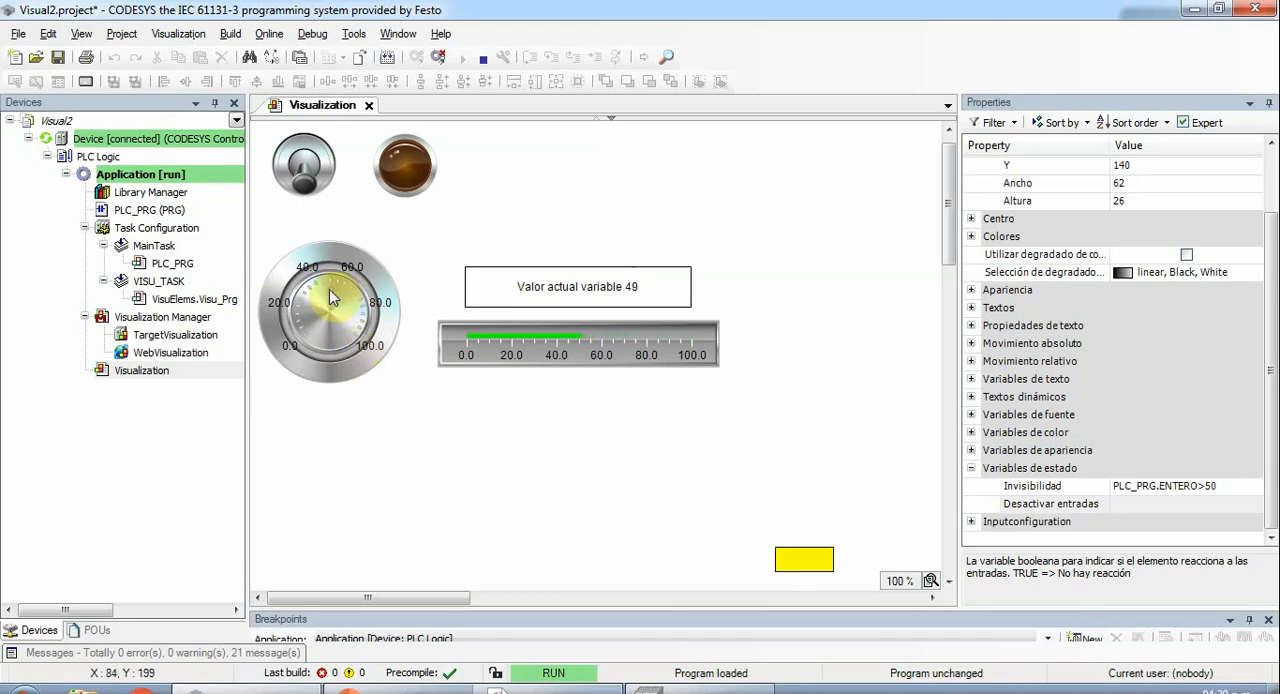
# - Log out, duplicate the yellow rectangle and place the copy directly below the original at about X 560, Y 487
pyautogui.click(441, 59)
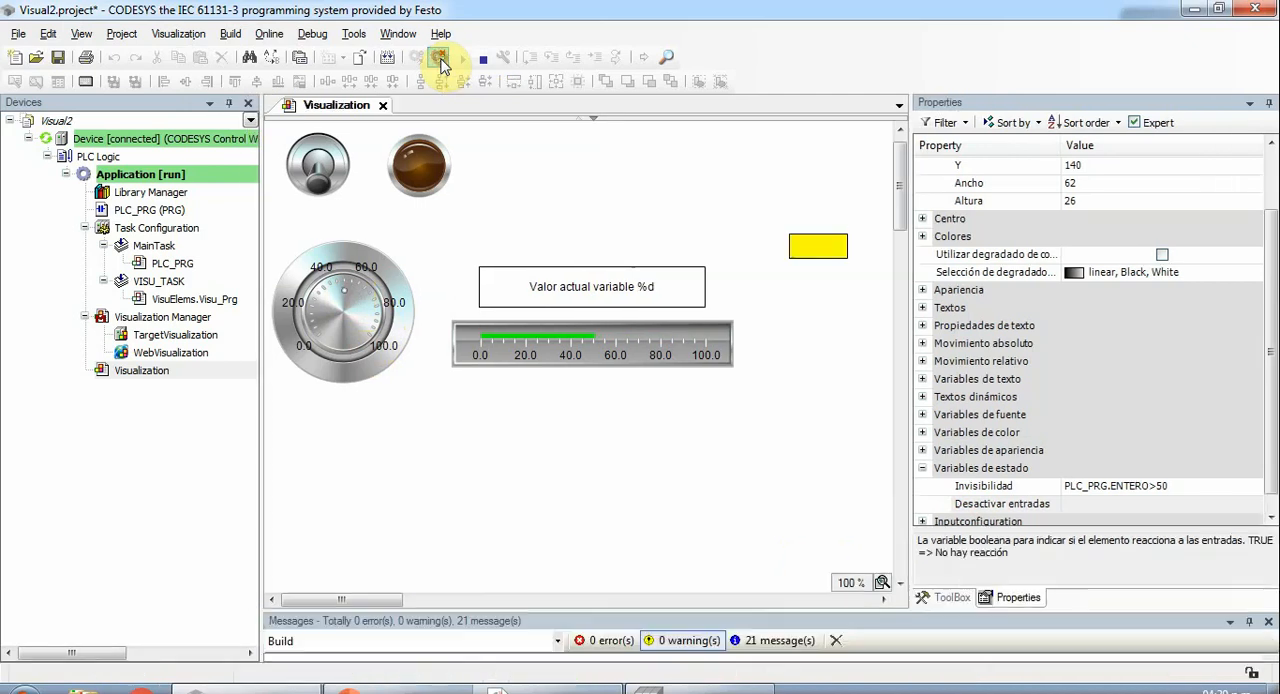
pyautogui.click(806, 242)
pyautogui.hotkey('ctrl', 'c')
pyautogui.click(817, 357)
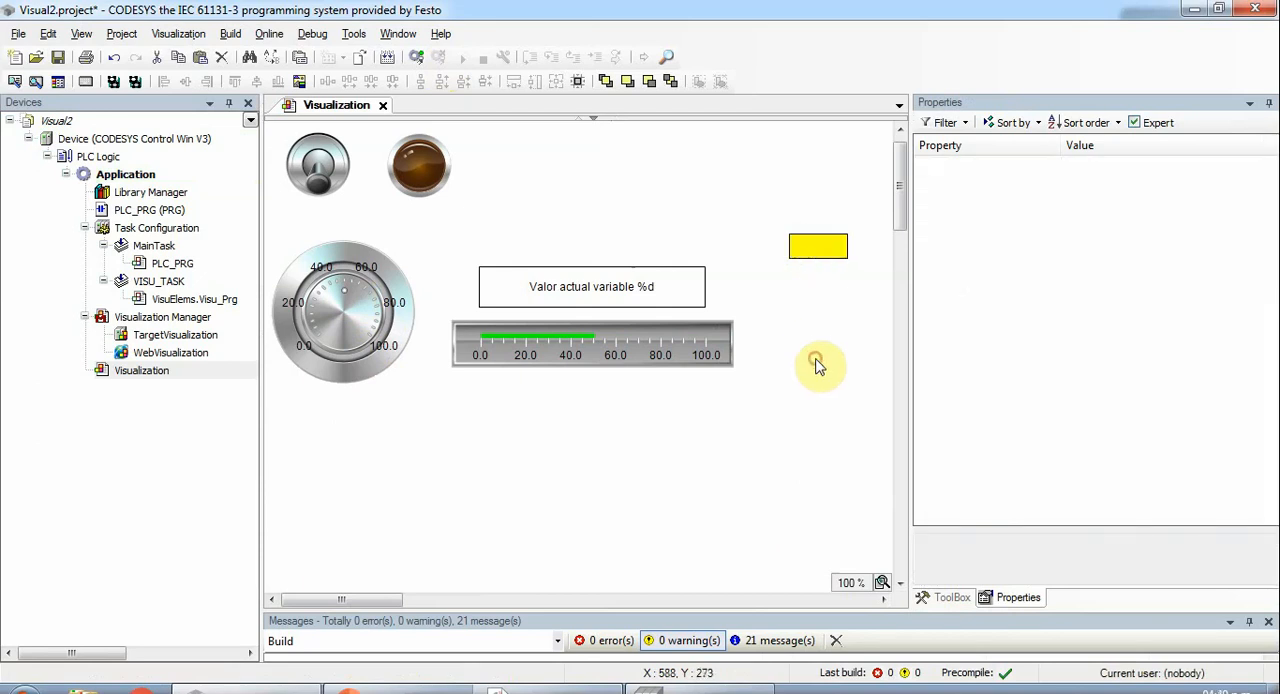
pyautogui.hotkey('ctrl', 'v')
pyautogui.moveTo(808, 262); pyautogui.dragTo(800, 580)
pyautogui.click(804, 510)
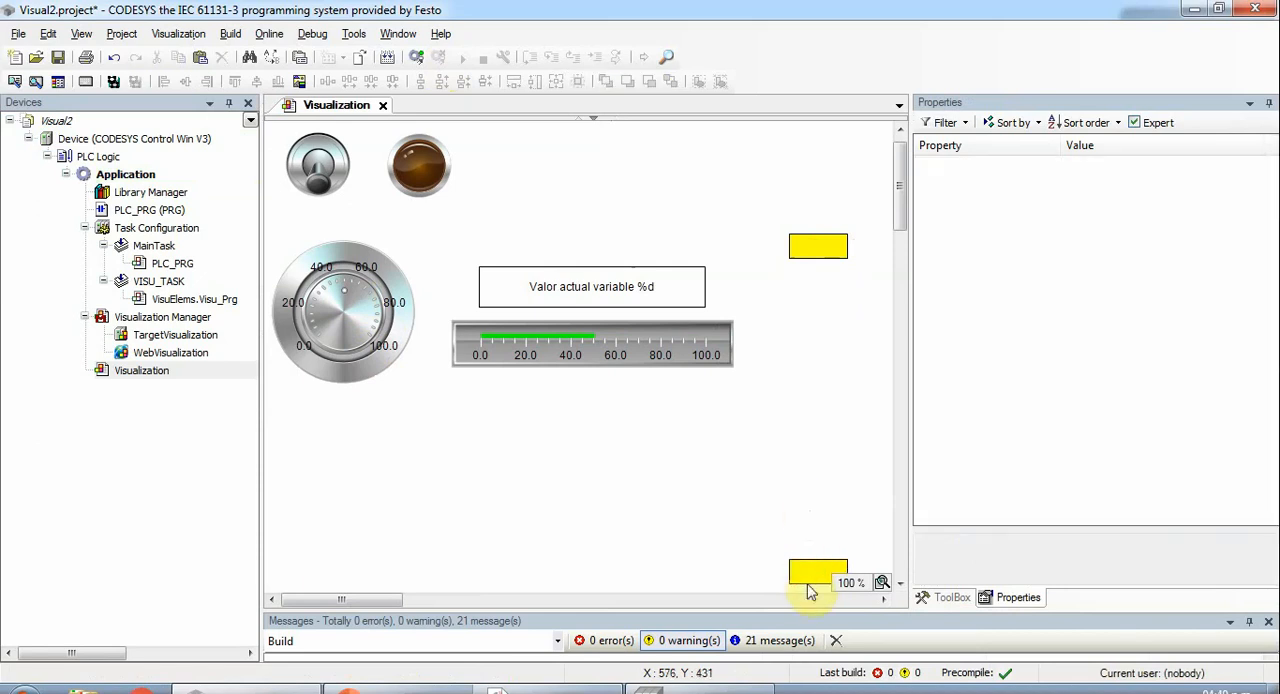
# - Clear the absolute movement Y expression of the lower yellow rectangle
pyautogui.click(806, 576)
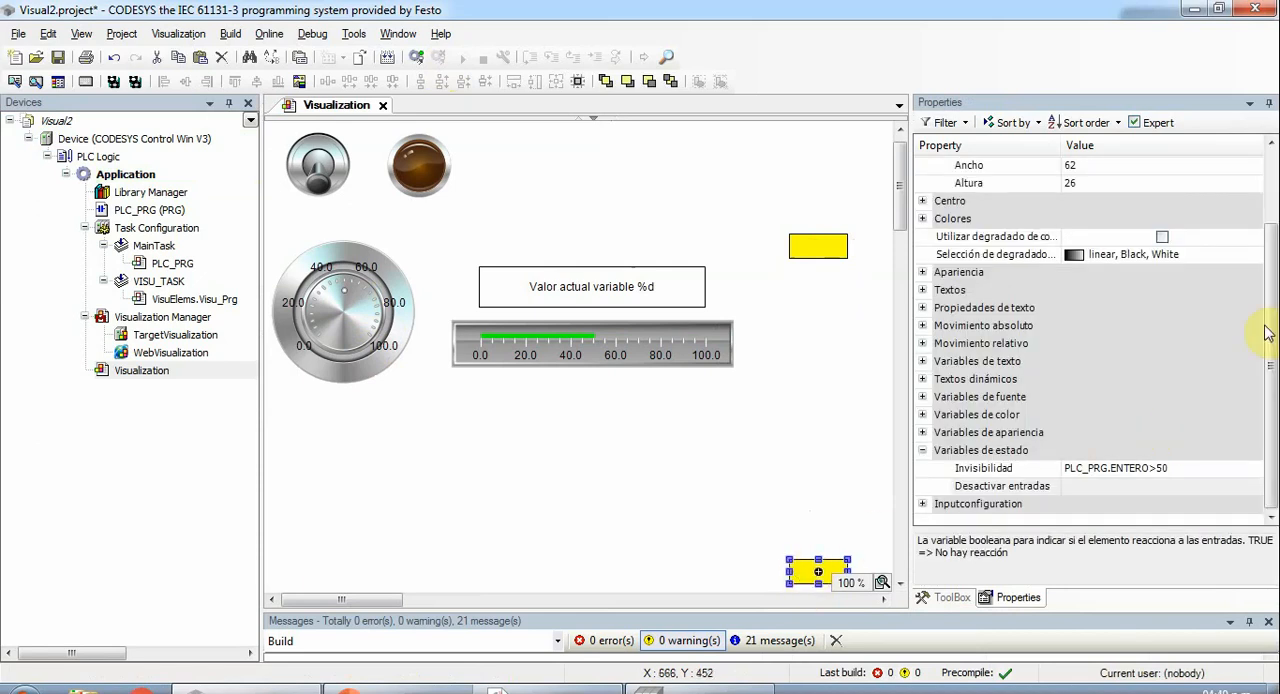
pyautogui.moveTo(1273, 335); pyautogui.dragTo(1271, 200)
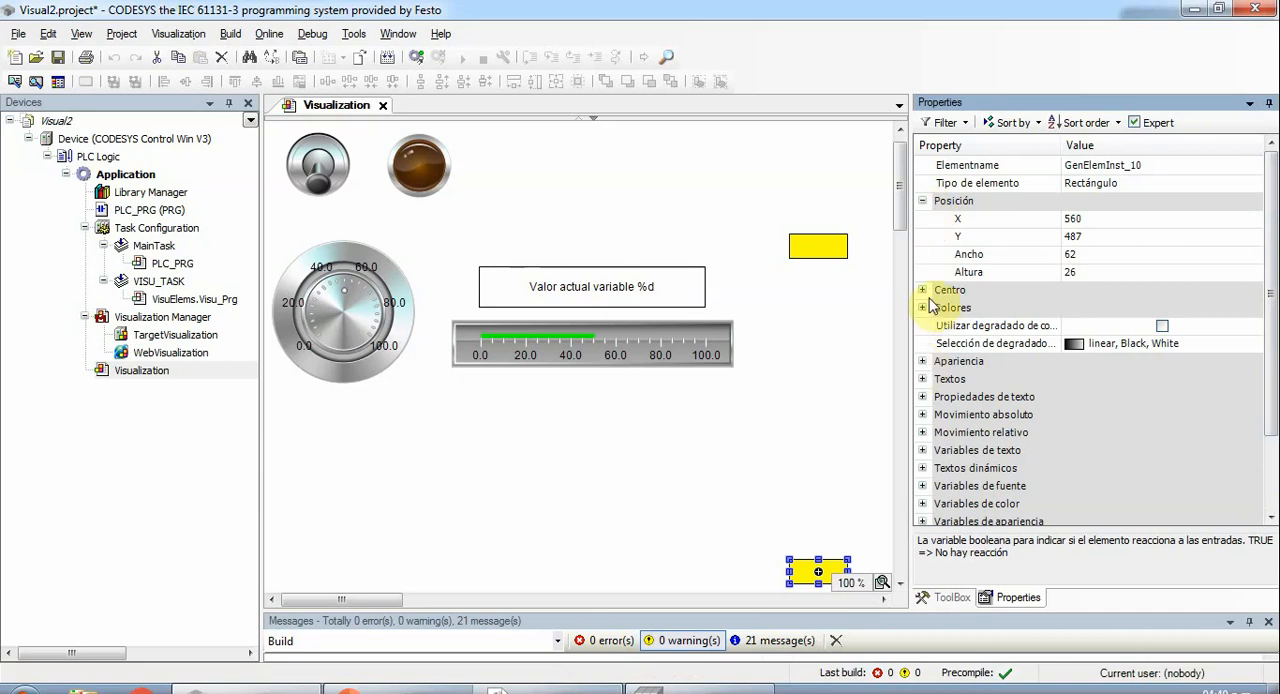
pyautogui.scroll(-2, 1128, 304)
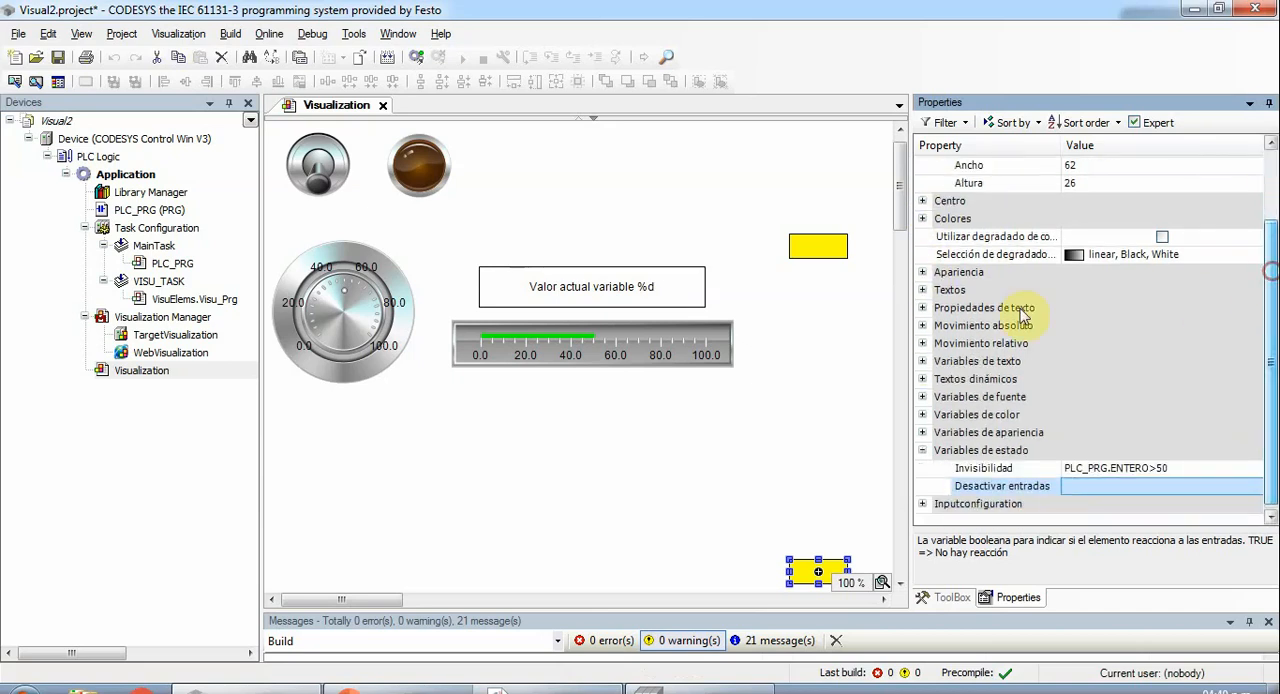
pyautogui.click(923, 327)
pyautogui.click(1205, 377)
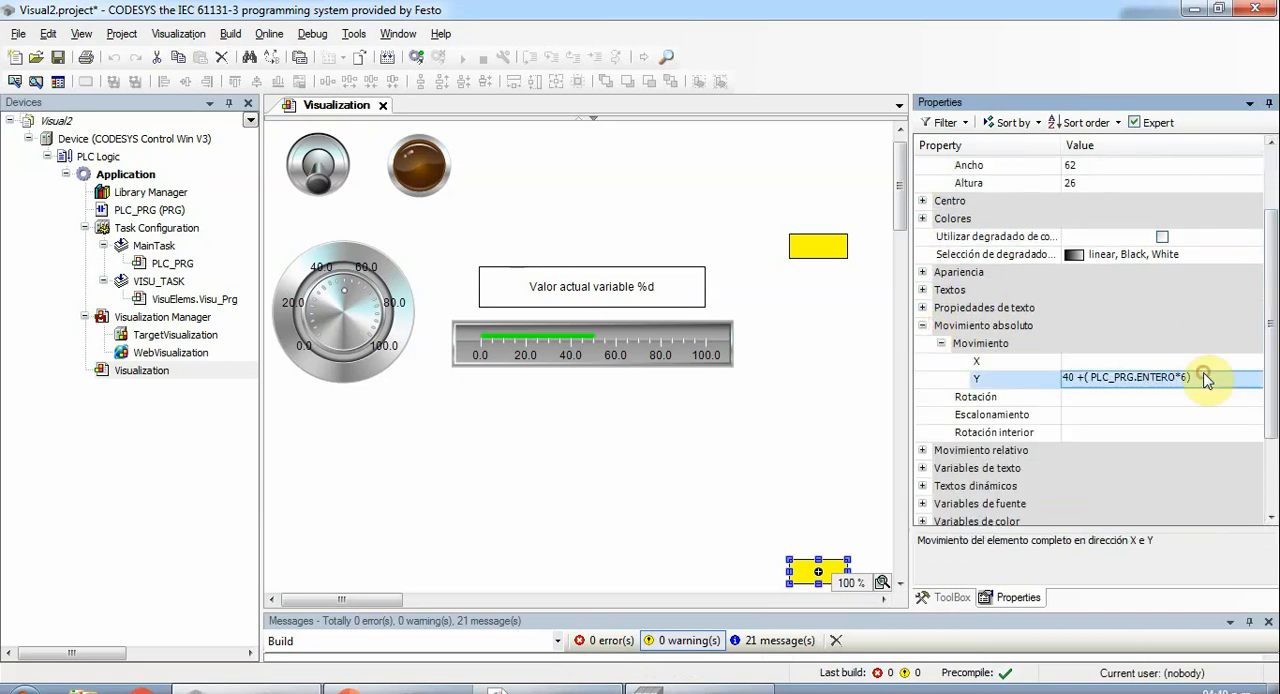
pyautogui.click(1190, 380)
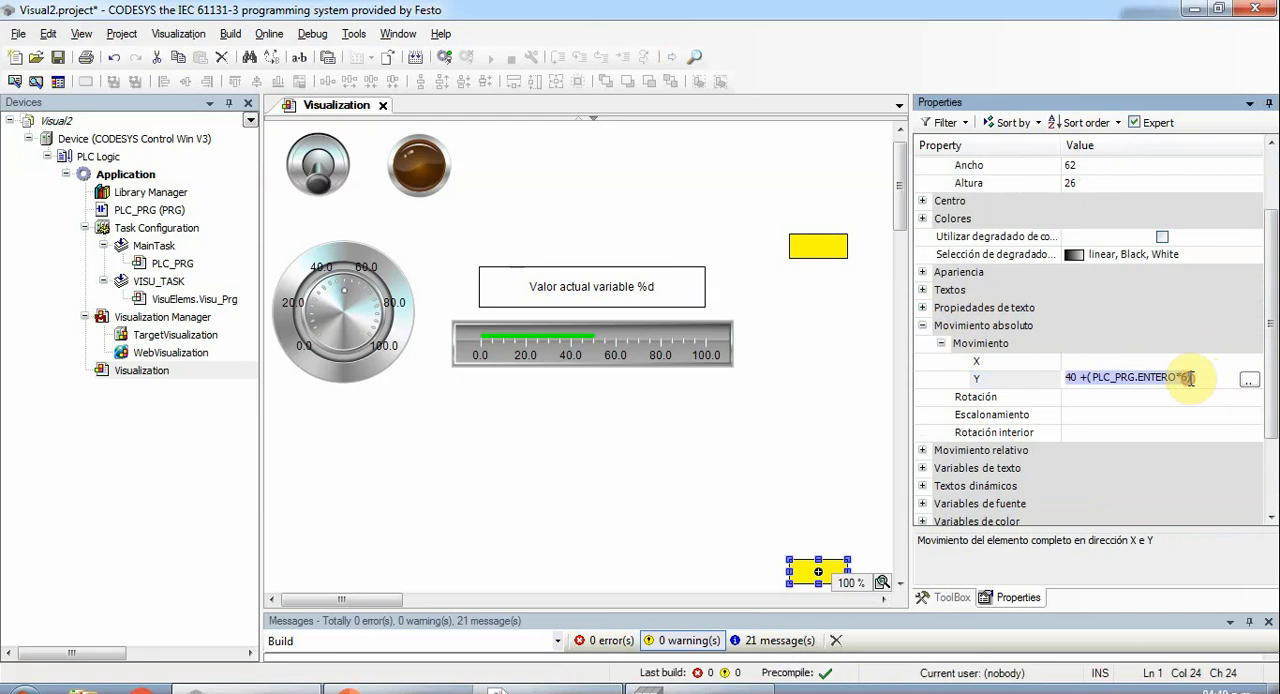
pyautogui.press('BackSpace')
# - Set the lower yellow rectangle's Invisibilidad state variable to PLC_PRG.ENTERO<=50
pyautogui.moveTo(1272, 324); pyautogui.dragTo(1265, 483)
pyautogui.click(1200, 472)
pyautogui.click(1165, 467)
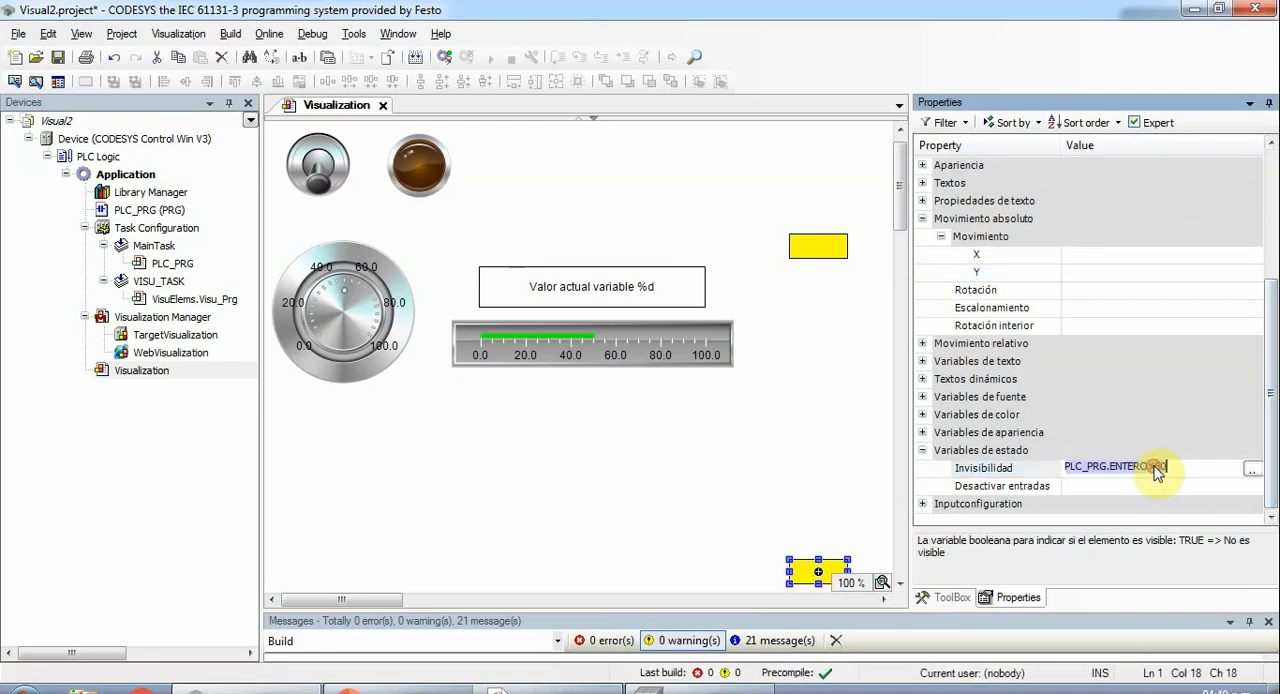
pyautogui.click(1155, 468)
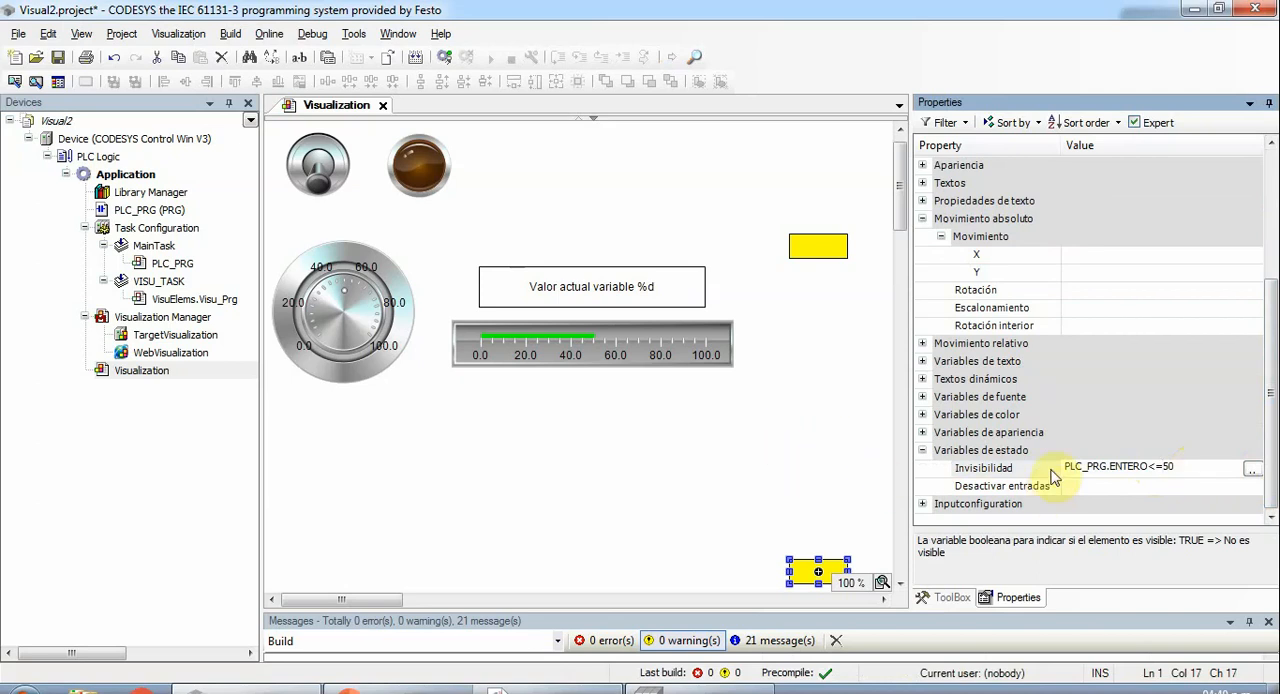
pyautogui.click(840, 480)
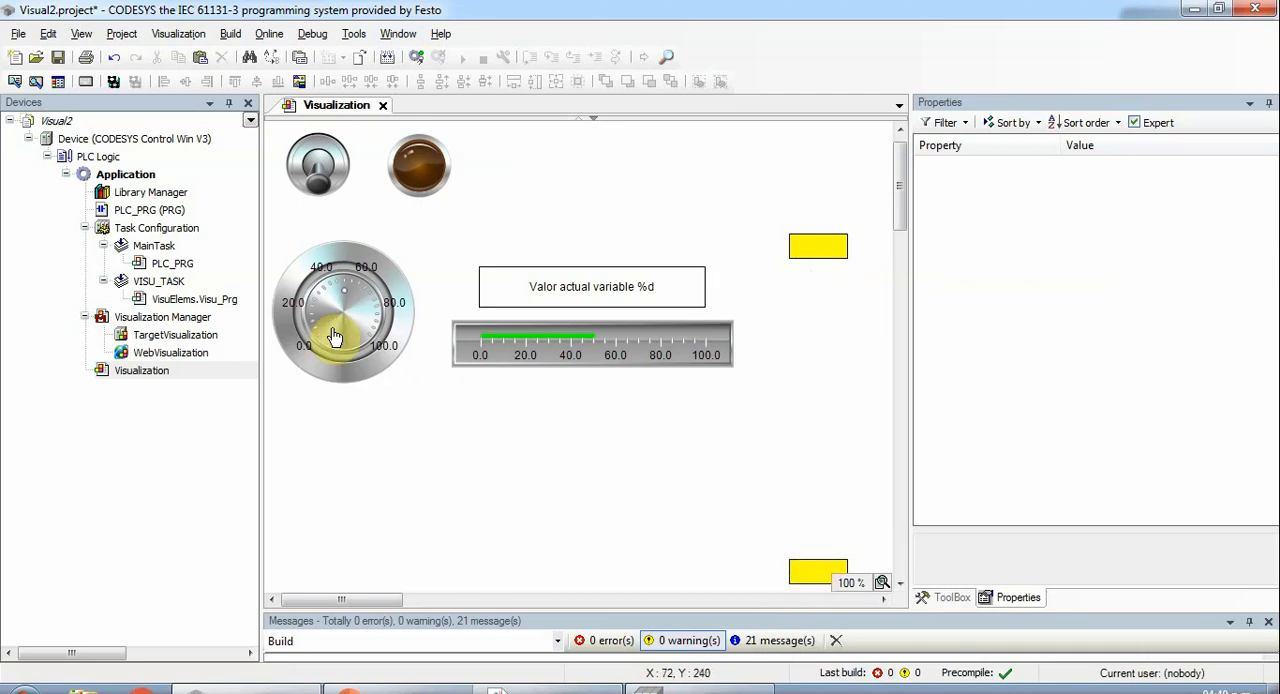
# - Log in with the "Login with download" option and start the program
pyautogui.click(417, 60)
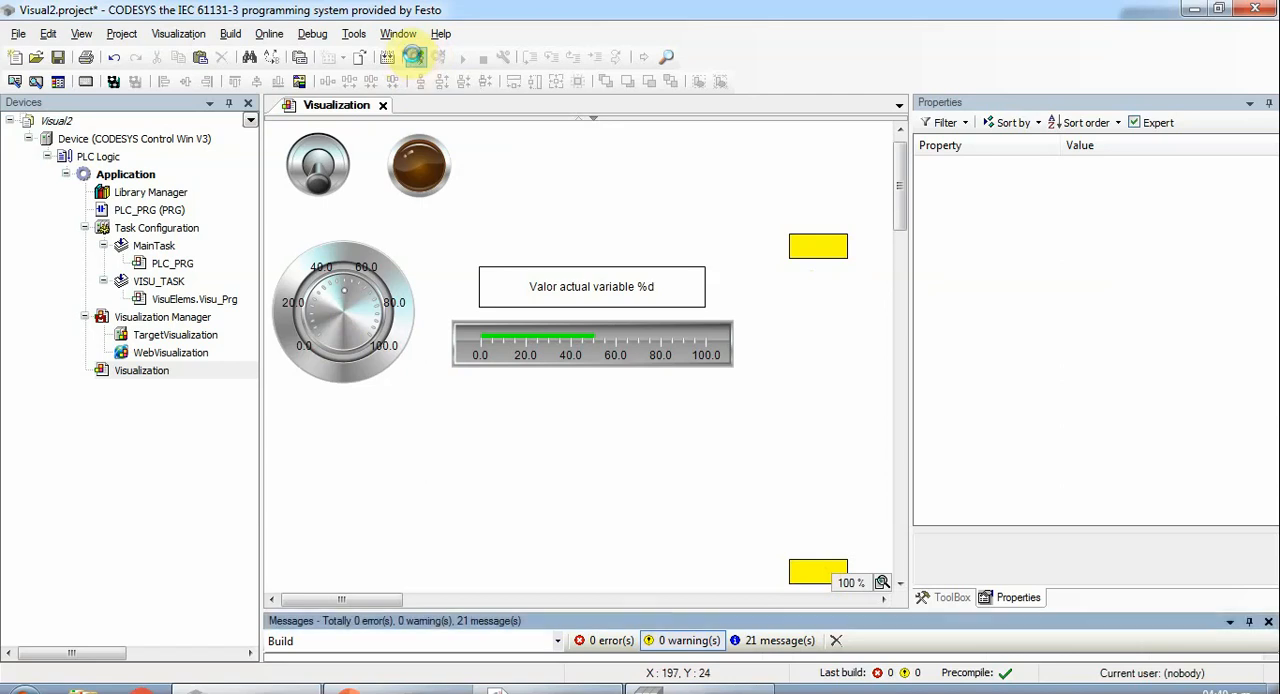
pyautogui.click(537, 348)
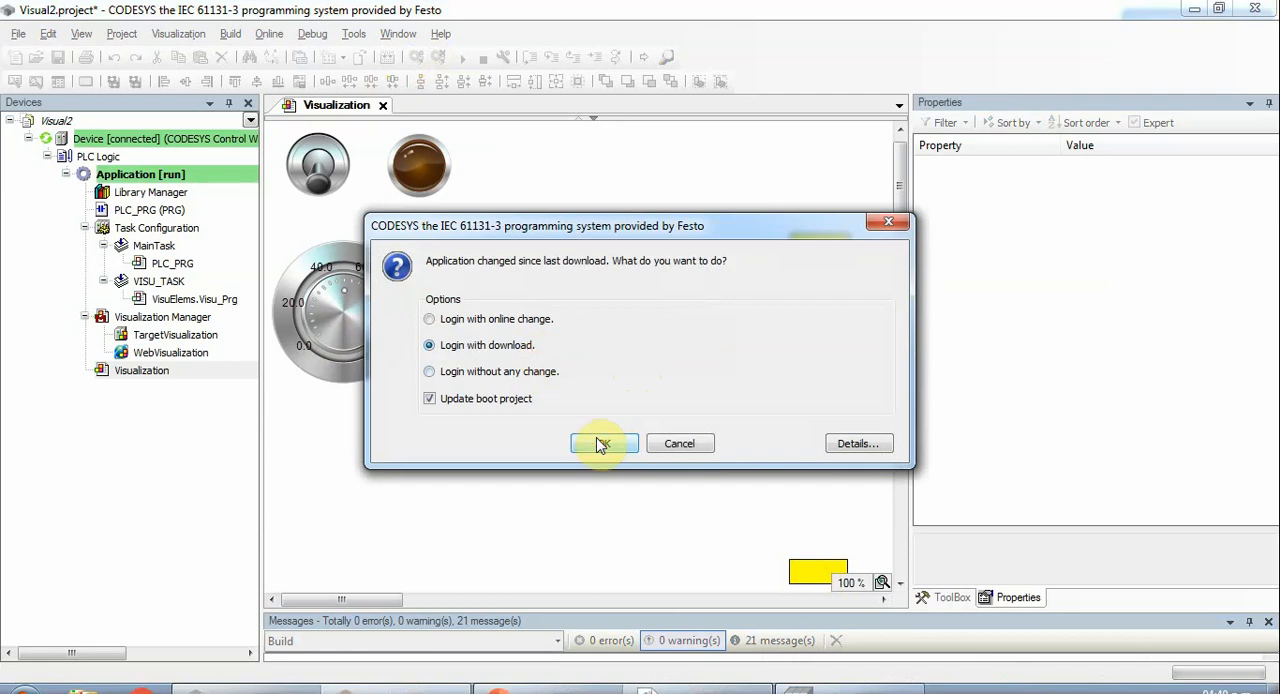
pyautogui.click(600, 442)
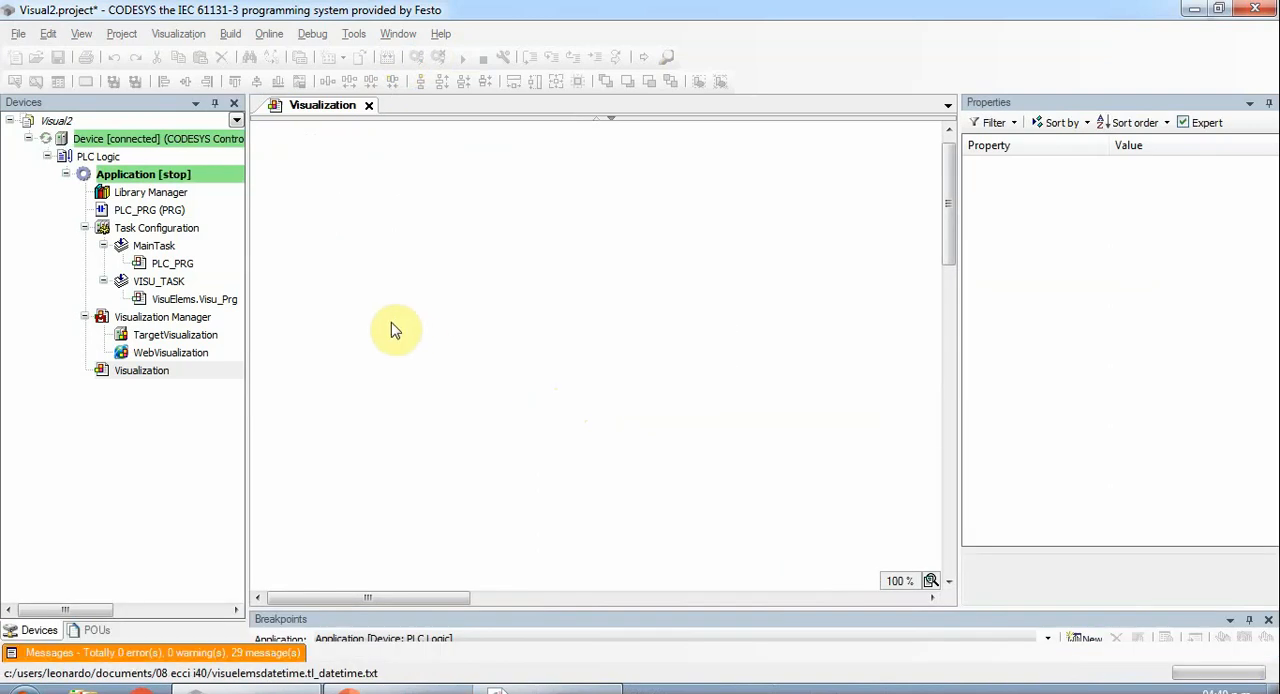
pyautogui.press('F5')
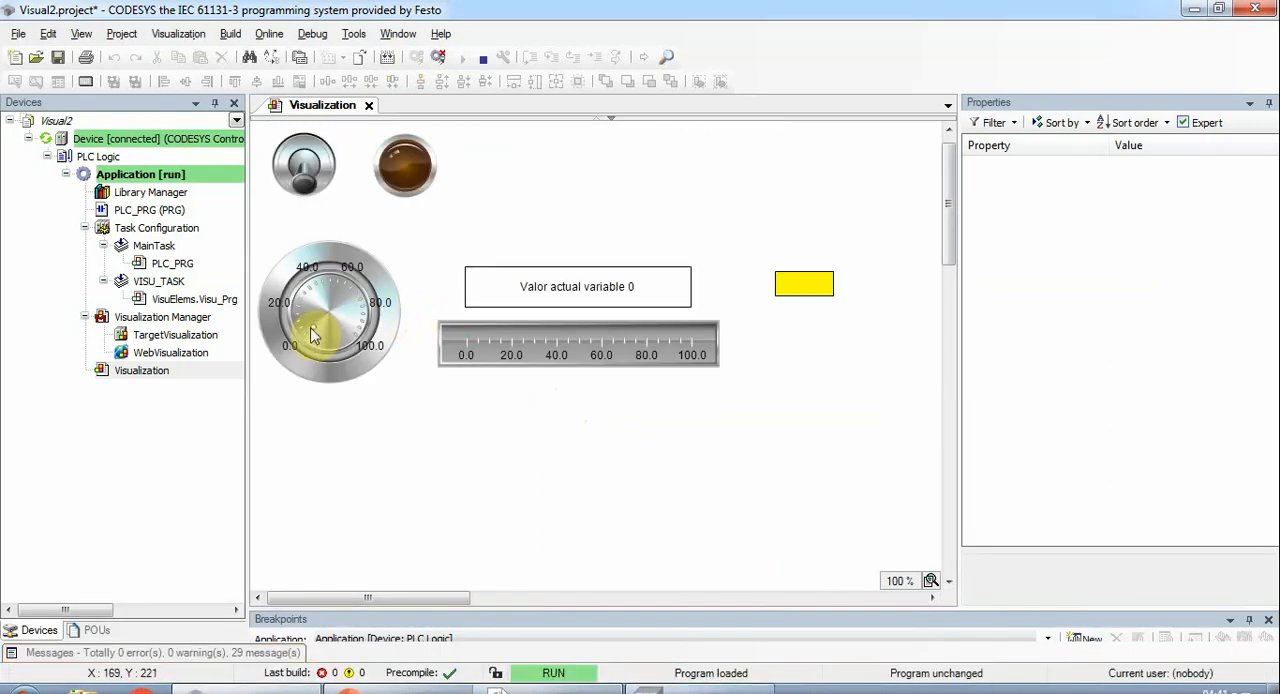
# - Turn the potentiometer from 0 to 100 and check the visibility of both yellow rectangles in the running visualization
pyautogui.moveTo(313, 332); pyautogui.dragTo(378, 405)
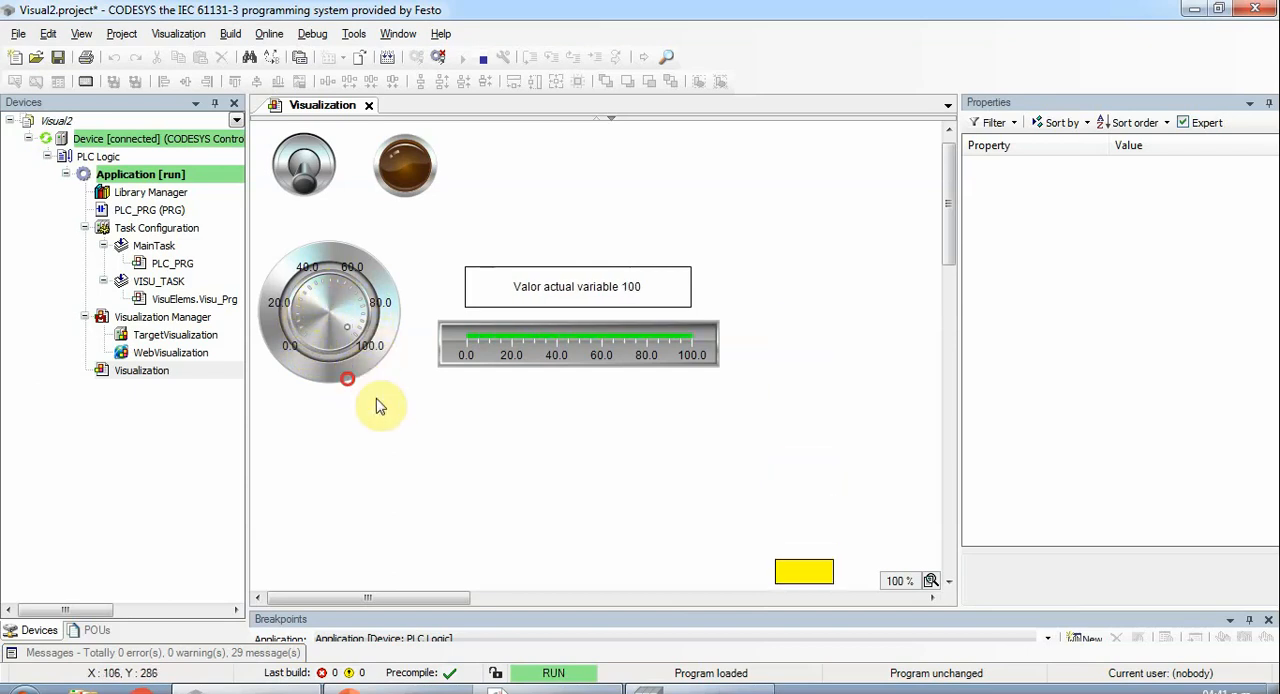
pyautogui.click(947, 582)
pyautogui.click(947, 582)
pyautogui.click(947, 582)
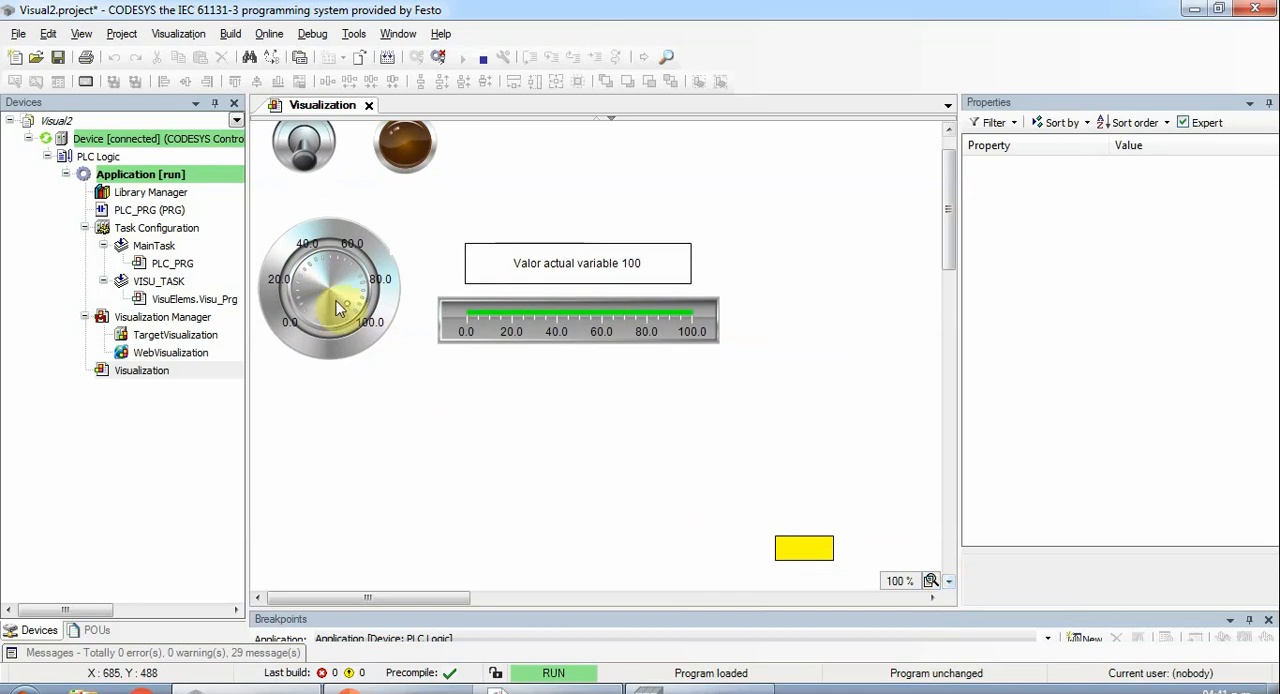
# - Turn the potentiometer down from 100 through 55 to 0 and check which yellow rectangle is visible in the running visualization
pyautogui.moveTo(338, 308); pyautogui.dragTo(335, 272)
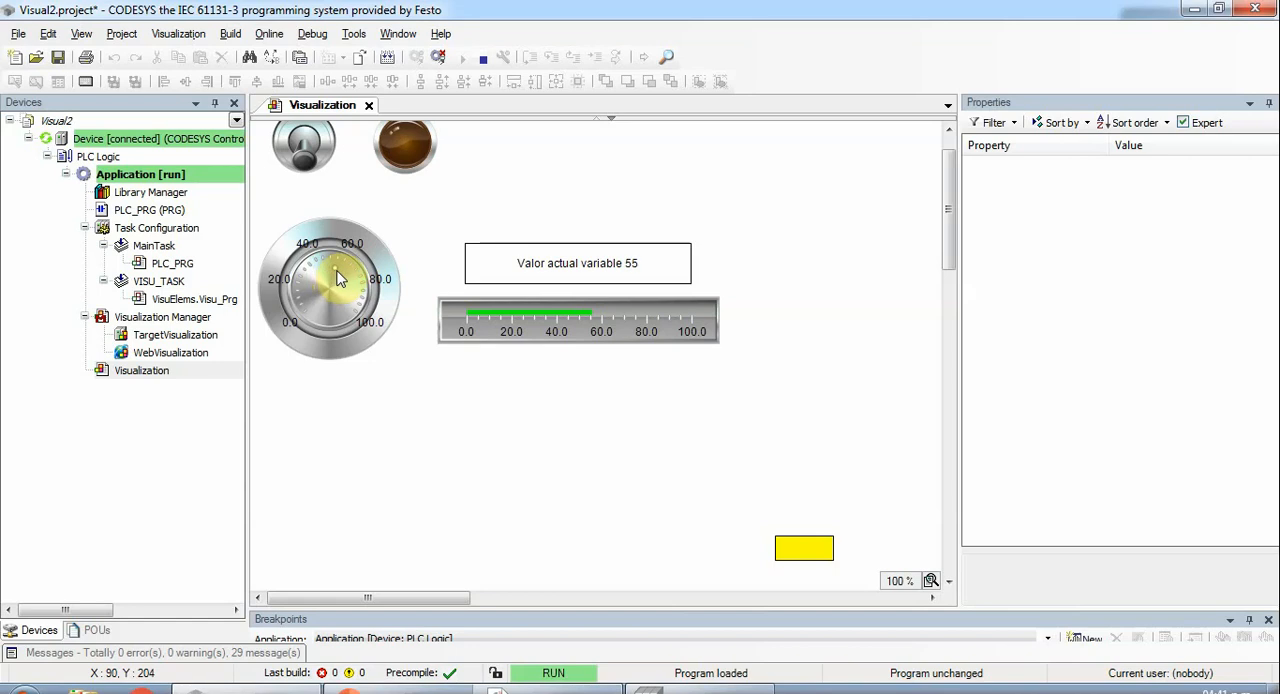
pyautogui.moveTo(343, 279); pyautogui.dragTo(324, 336)
pyautogui.moveTo(294, 293); pyautogui.dragTo(314, 348)
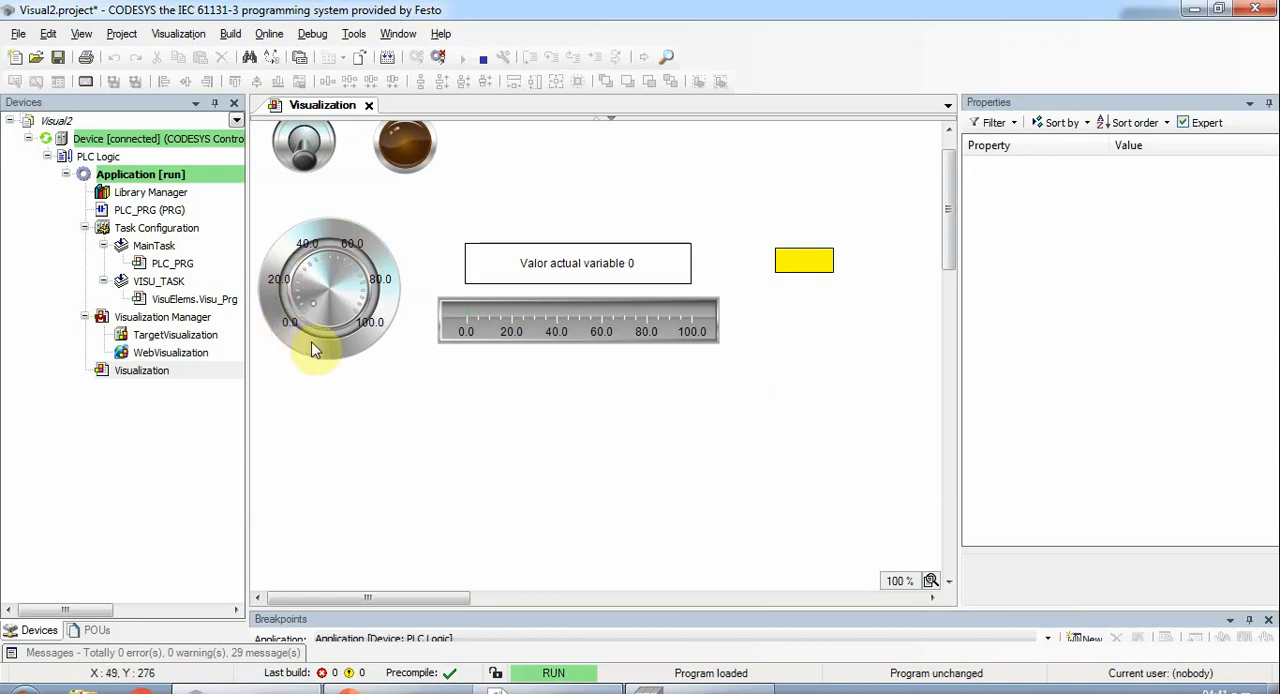
# - Log out of the controller and duplicate the lower yellow rectangle in the visualization
pyautogui.click(443, 57)
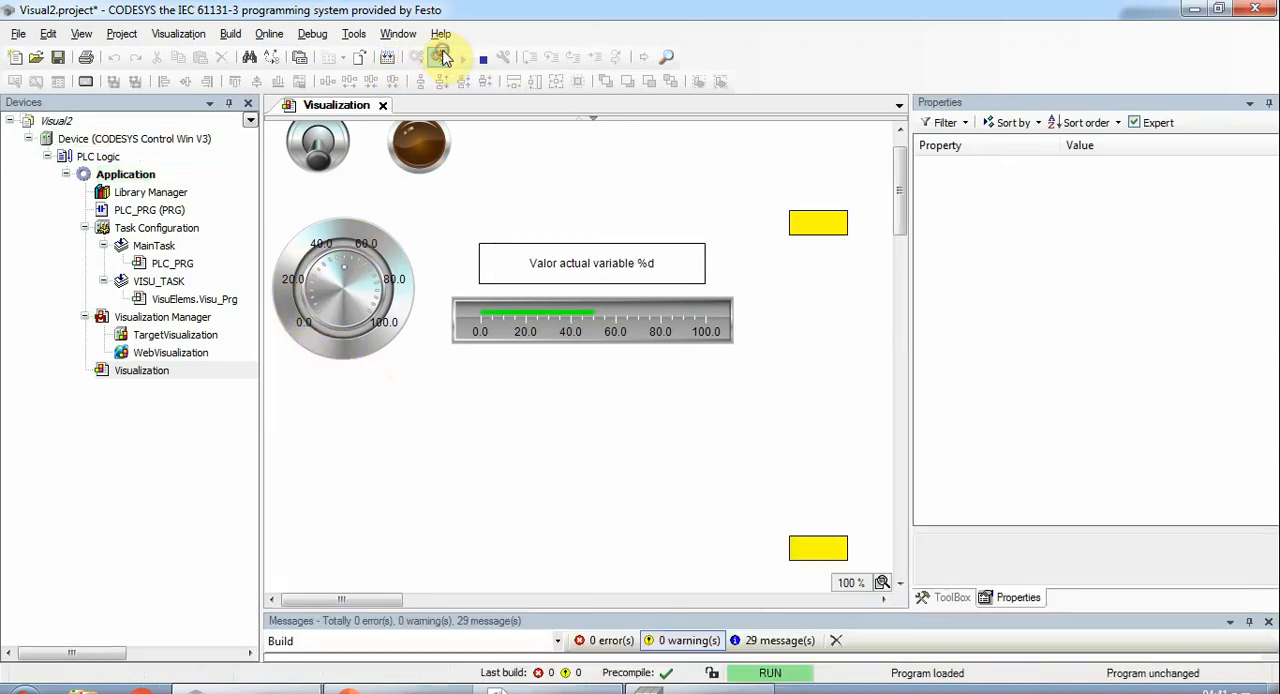
pyautogui.click(787, 547)
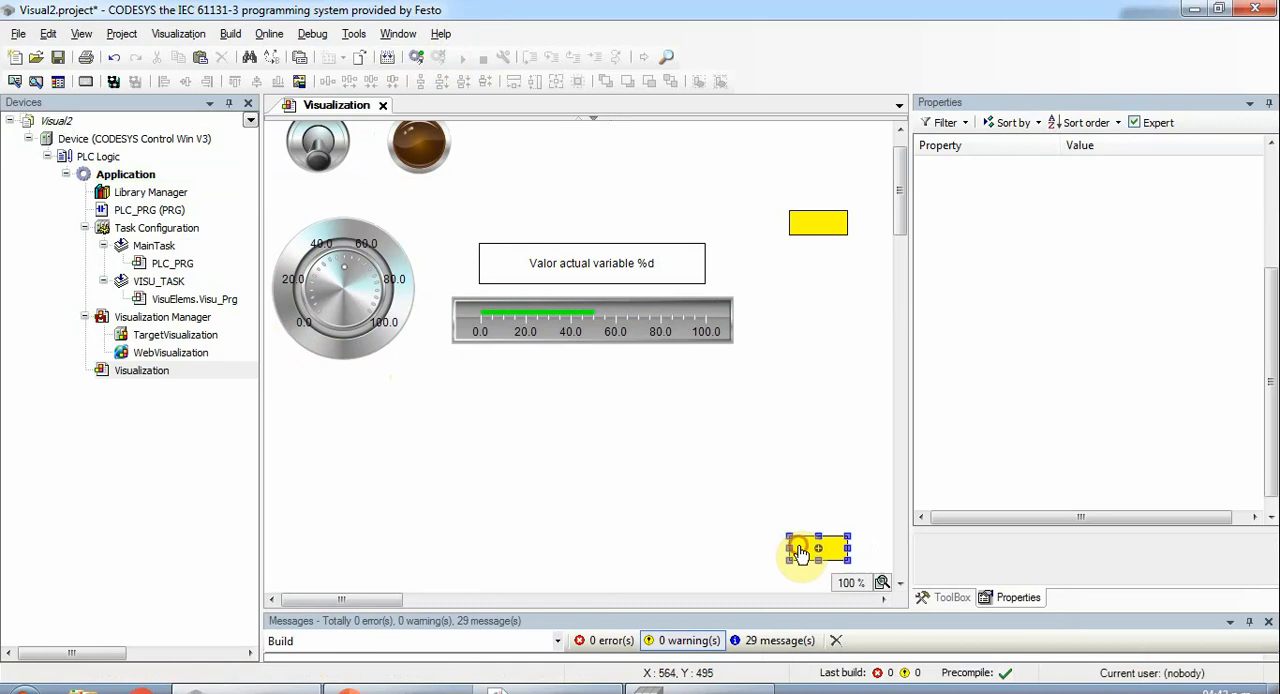
pyautogui.click(817, 485)
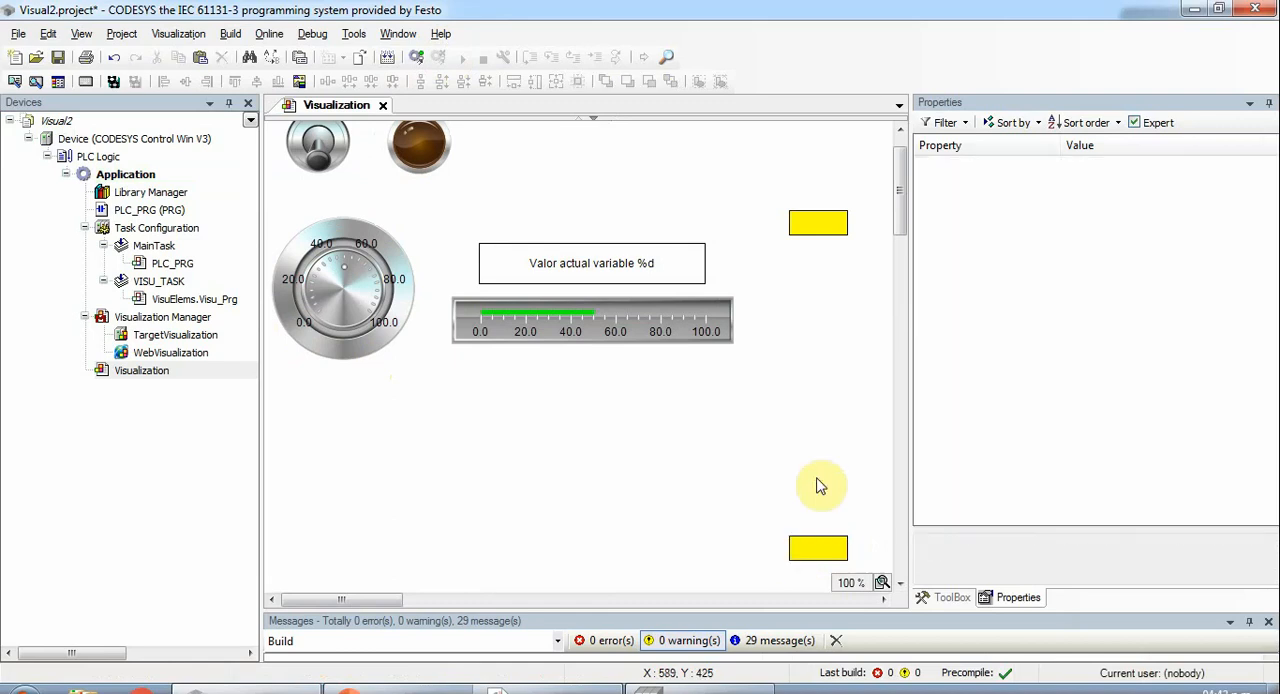
pyautogui.hotkey('ctrl', 'v')
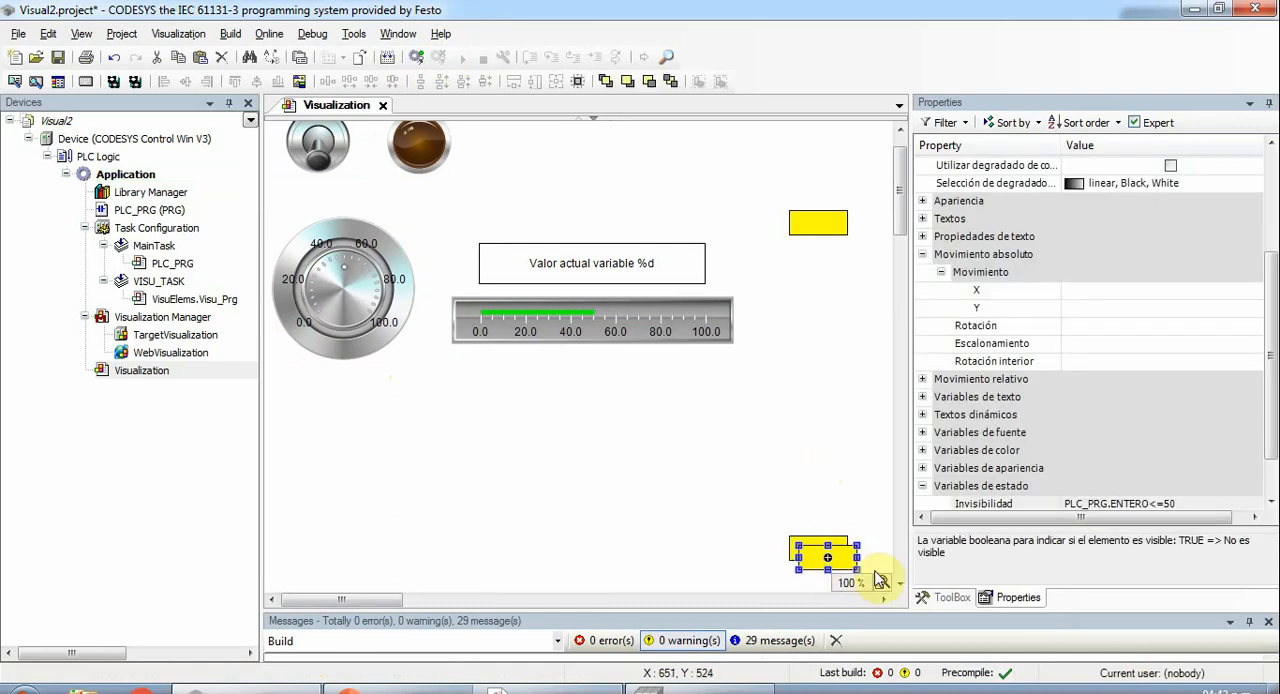
# - Move the duplicated rectangle directly above the lower yellow rectangle, aligned with its sides, at about X 560, Y 459
pyautogui.press('Up')
pyautogui.press('Up')
pyautogui.press('Up')
pyautogui.press('Up')
pyautogui.press('Up')
pyautogui.press('Up')
pyautogui.press('Up')
pyautogui.press('Up')
pyautogui.press('Up')
pyautogui.press('Up')
pyautogui.press('Up')
pyautogui.press('Up')
pyautogui.press('Up')
pyautogui.press('Up')
pyautogui.press('Up')
pyautogui.press('Up')
pyautogui.press('Up')
pyautogui.press('Up')
pyautogui.press('Up')
pyautogui.press('Up')
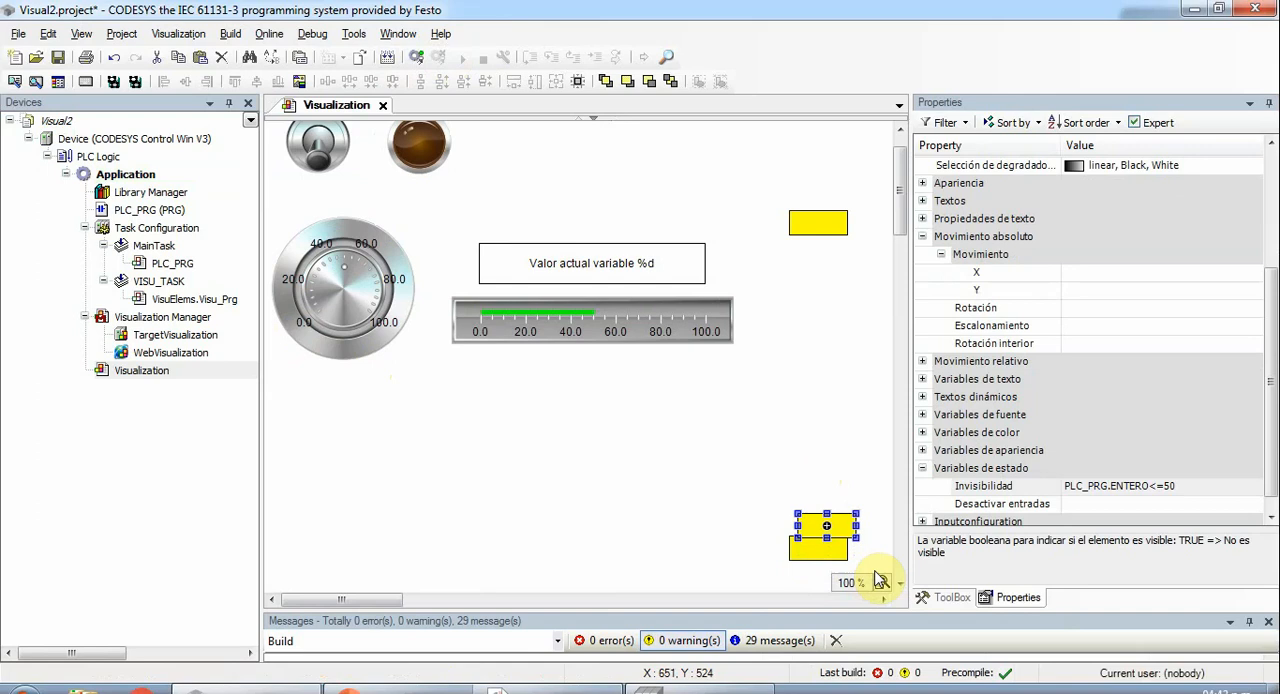
pyautogui.press('Left')
pyautogui.press('Left')
pyautogui.press('Up')
pyautogui.press('Up')
pyautogui.press('Left')
pyautogui.press('Left')
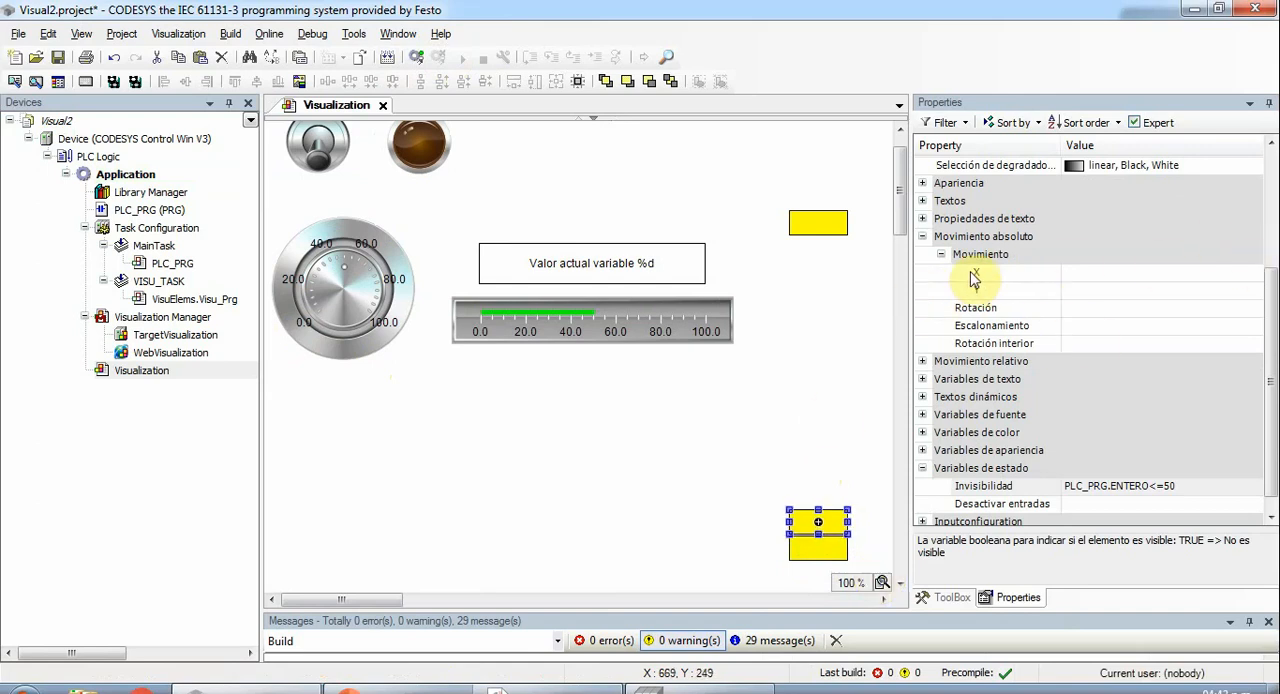
# - Set the duplicated rectangle's normal-state fill color (Color de relleno) to dark blue 0, 0, 160
pyautogui.click(922, 218)
pyautogui.click(922, 218)
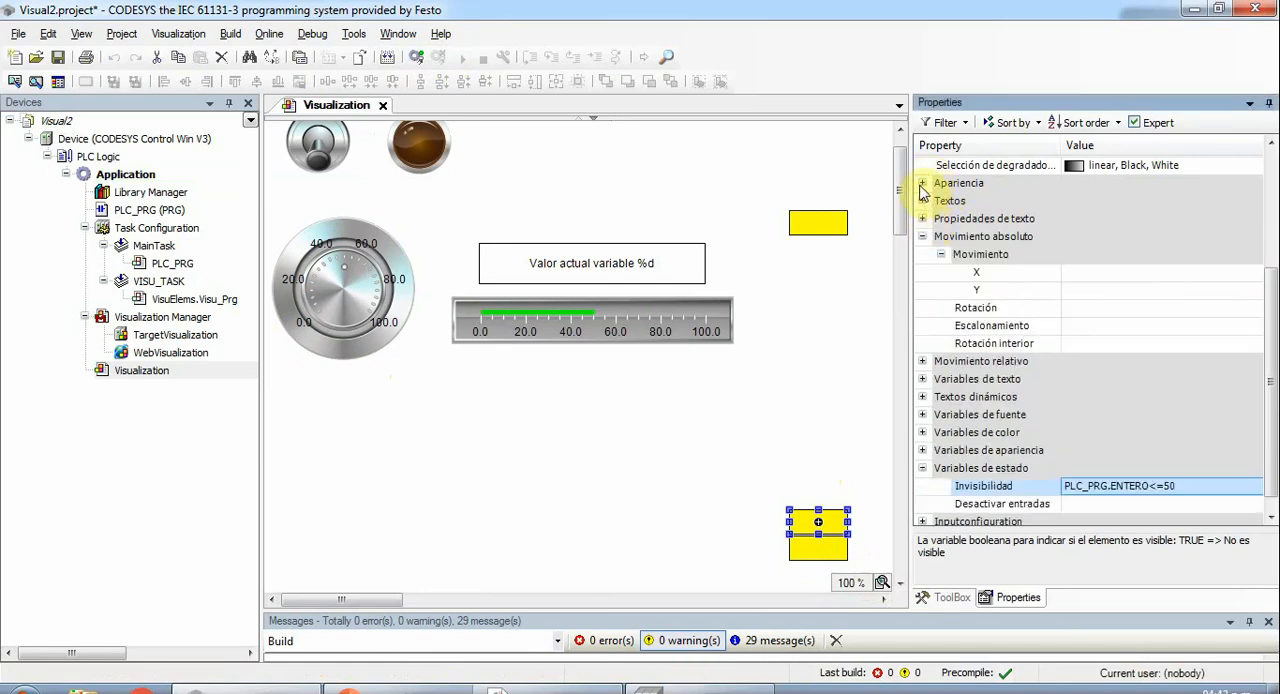
pyautogui.scroll(3, 922, 190)
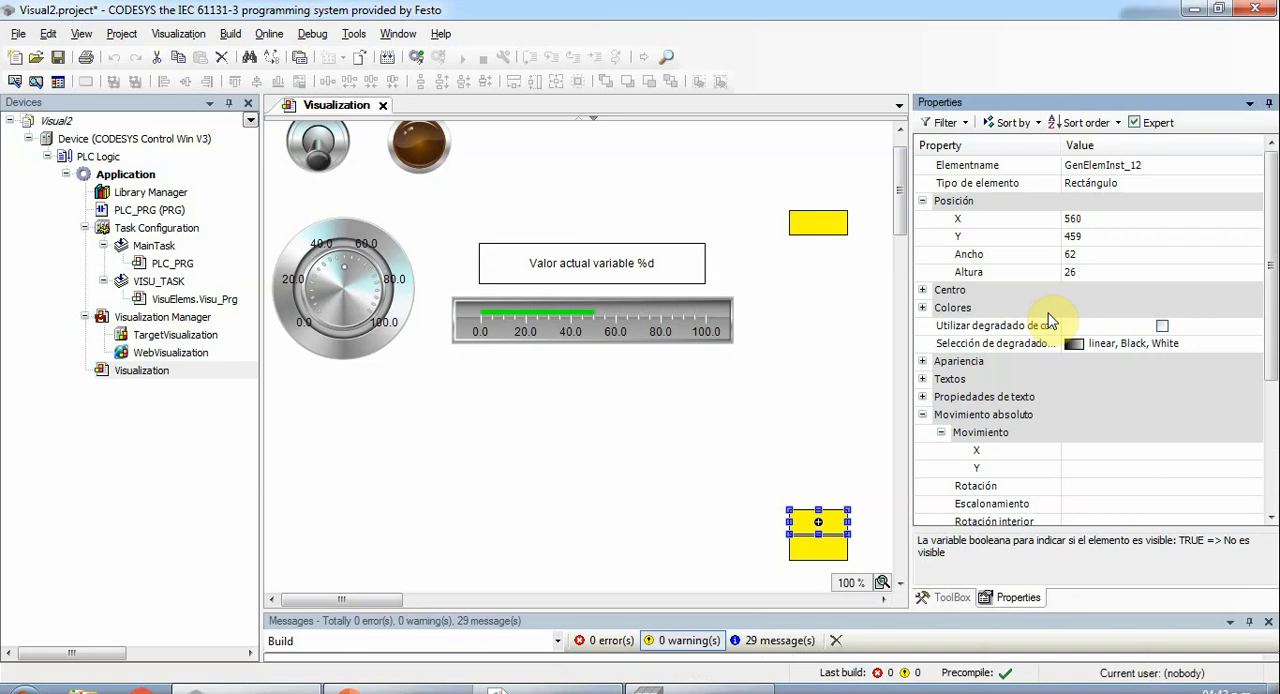
pyautogui.click(808, 514)
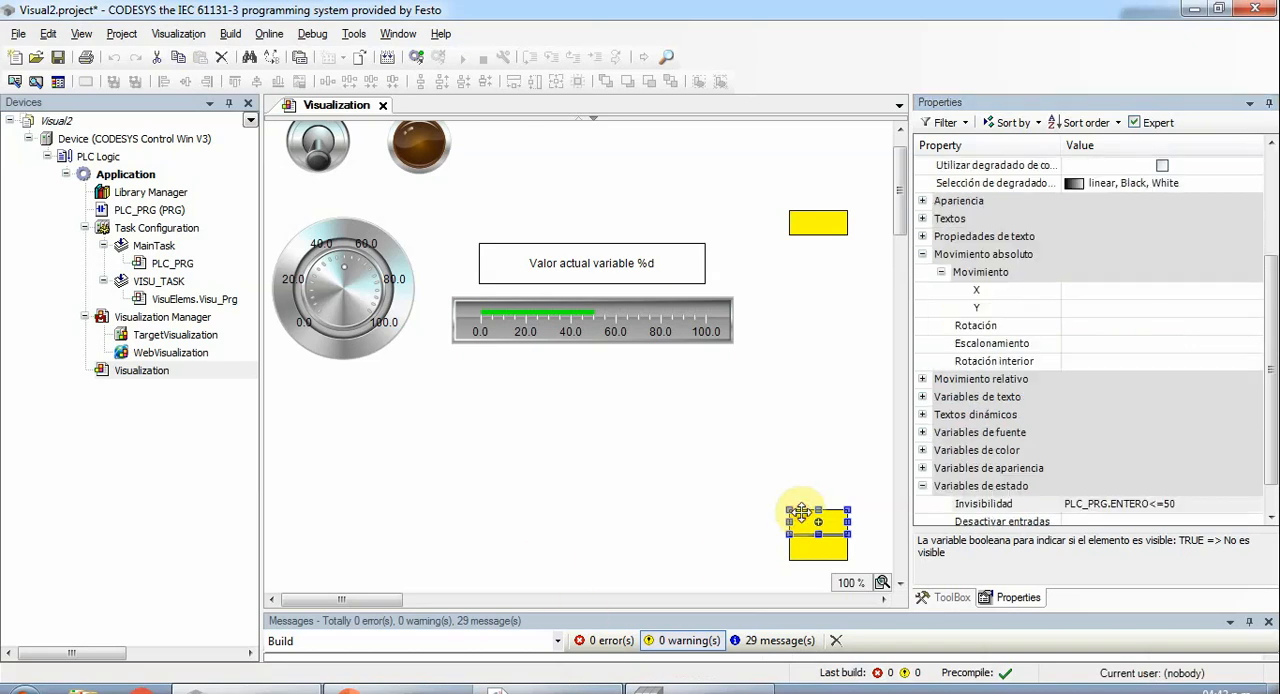
pyautogui.scroll(2, 1273, 355)
pyautogui.scroll(-3, 1274, 355)
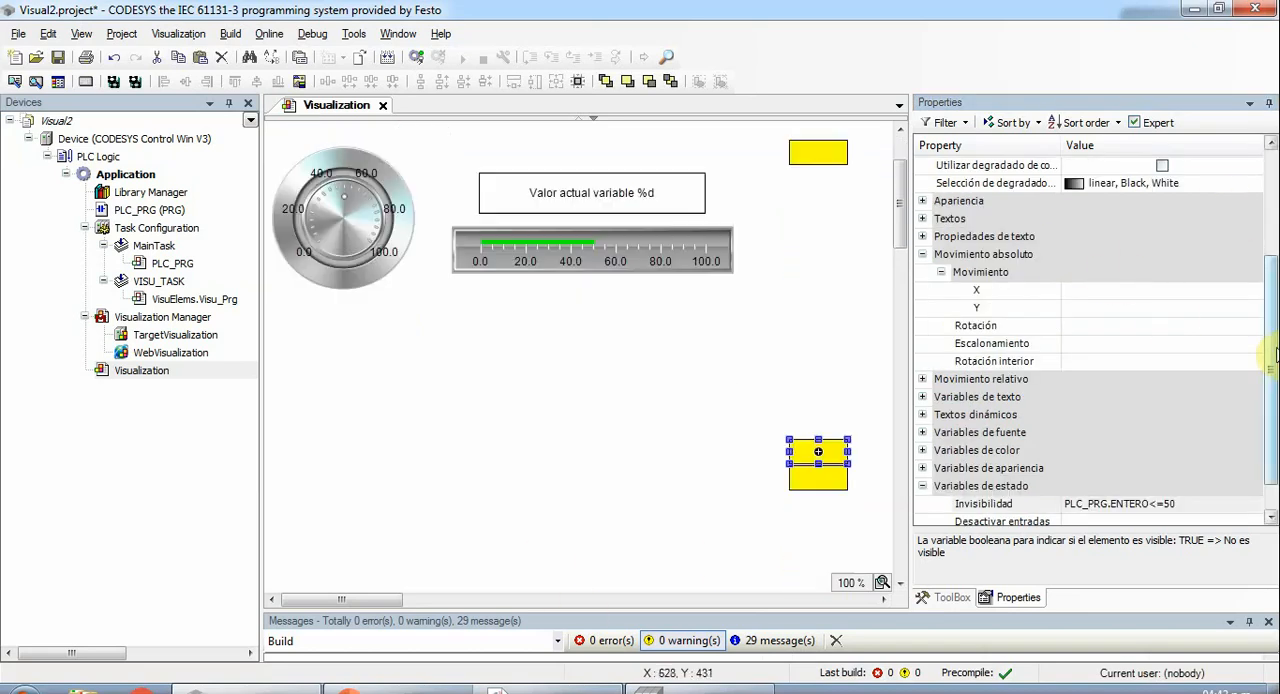
pyautogui.scroll(3, 1275, 355)
pyautogui.moveTo(1271, 336); pyautogui.dragTo(1265, 225)
pyautogui.click(922, 307)
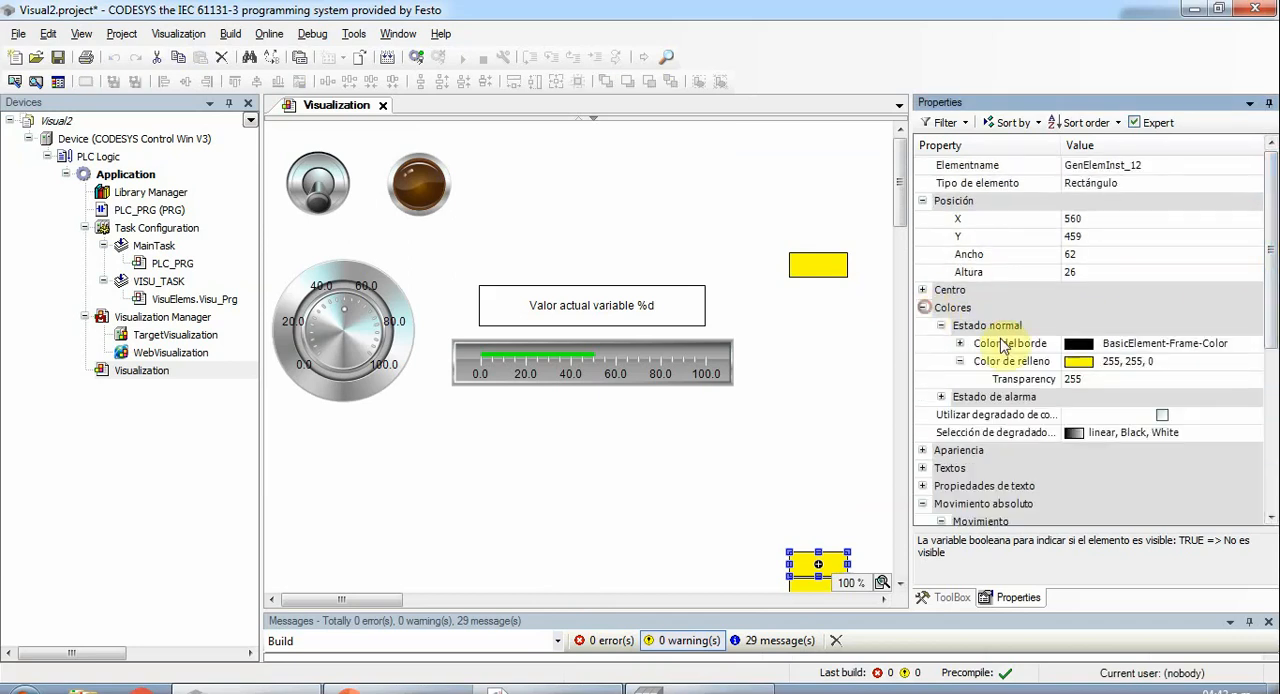
pyautogui.click(1085, 366)
pyautogui.scroll(-5, 1255, 368)
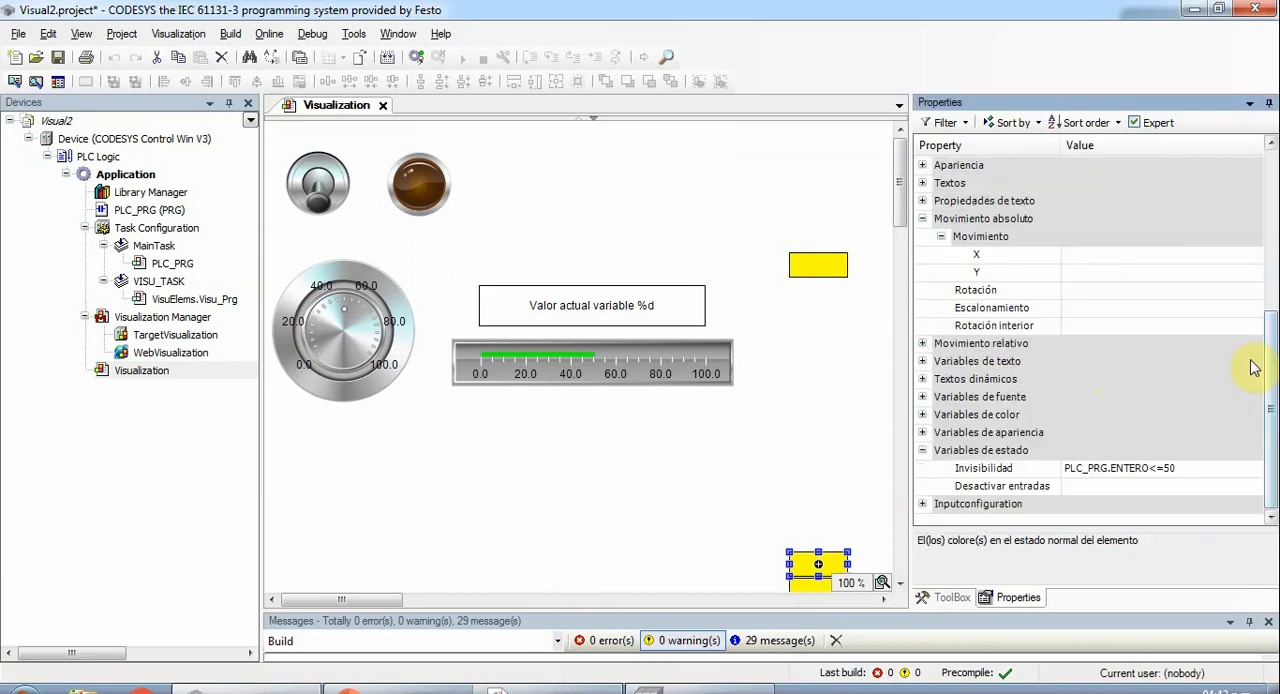
pyautogui.moveTo(1270, 400); pyautogui.dragTo(1265, 258)
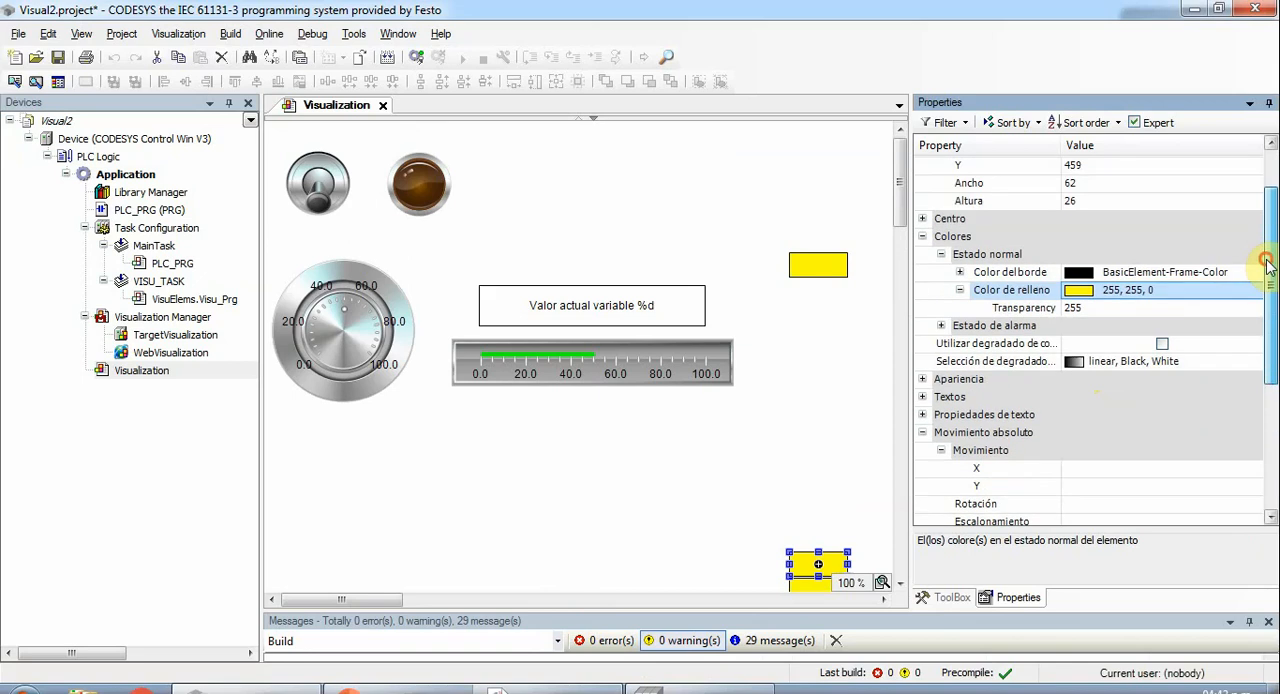
pyautogui.click(1178, 294)
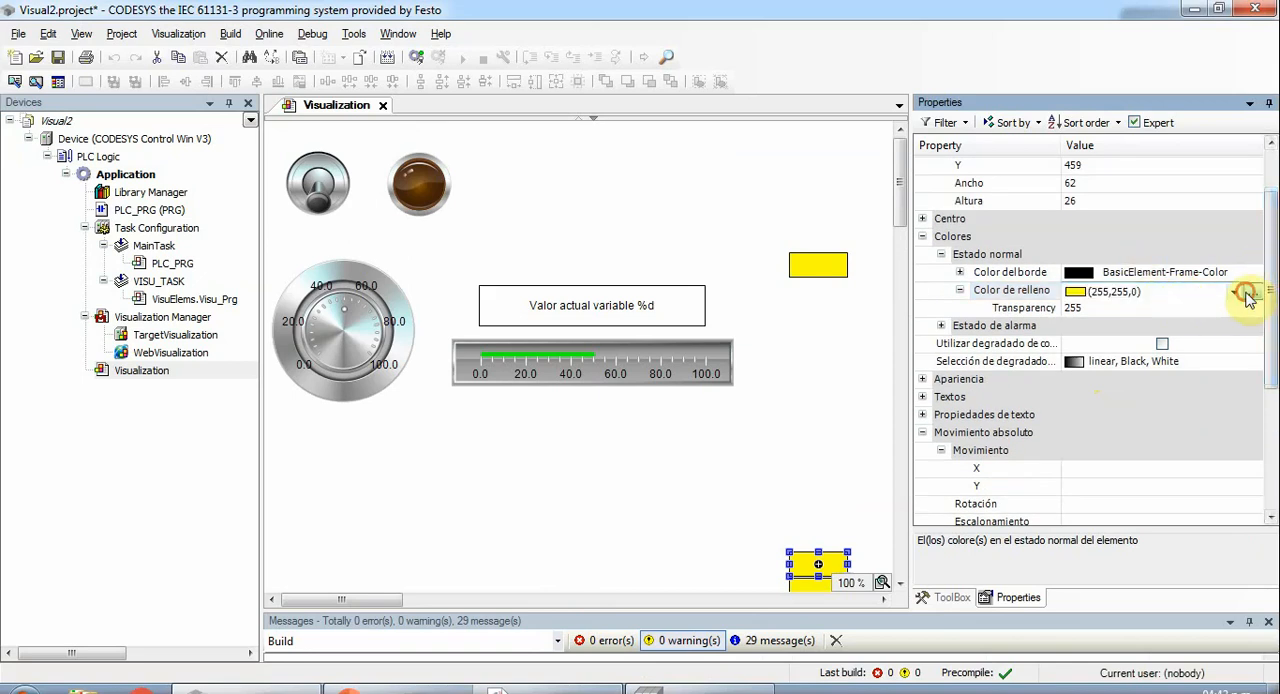
pyautogui.click(1245, 292)
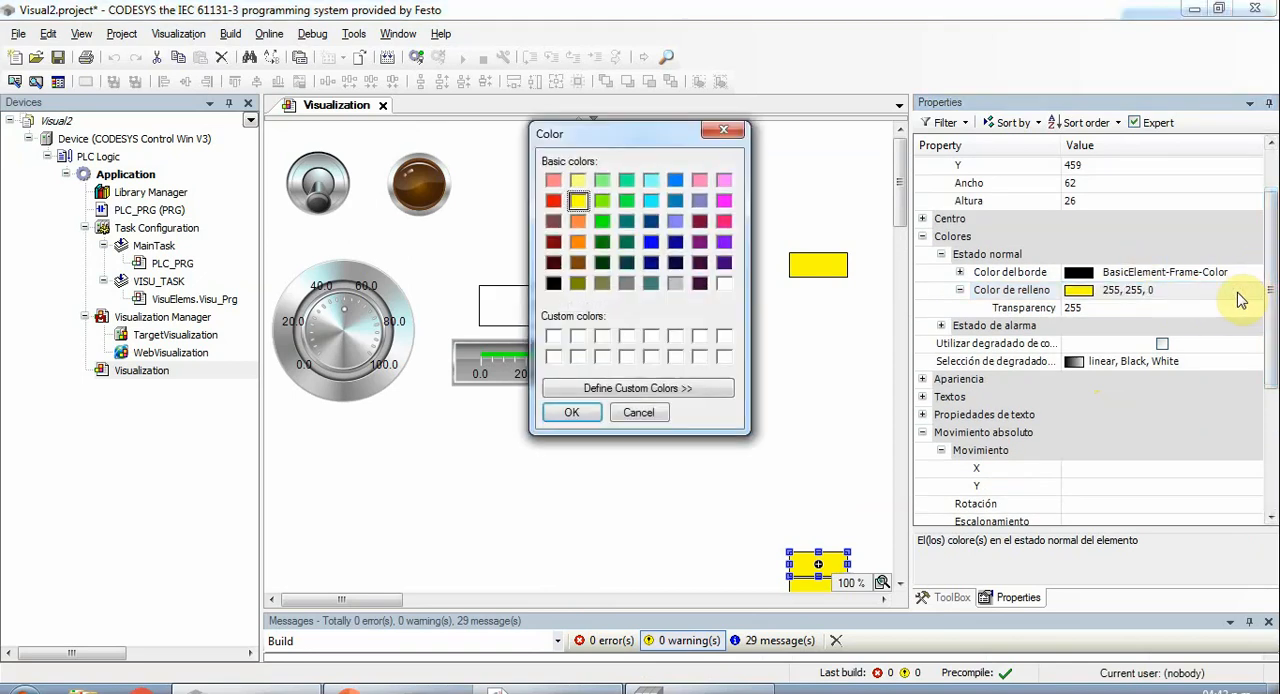
pyautogui.click(675, 243)
pyautogui.click(578, 410)
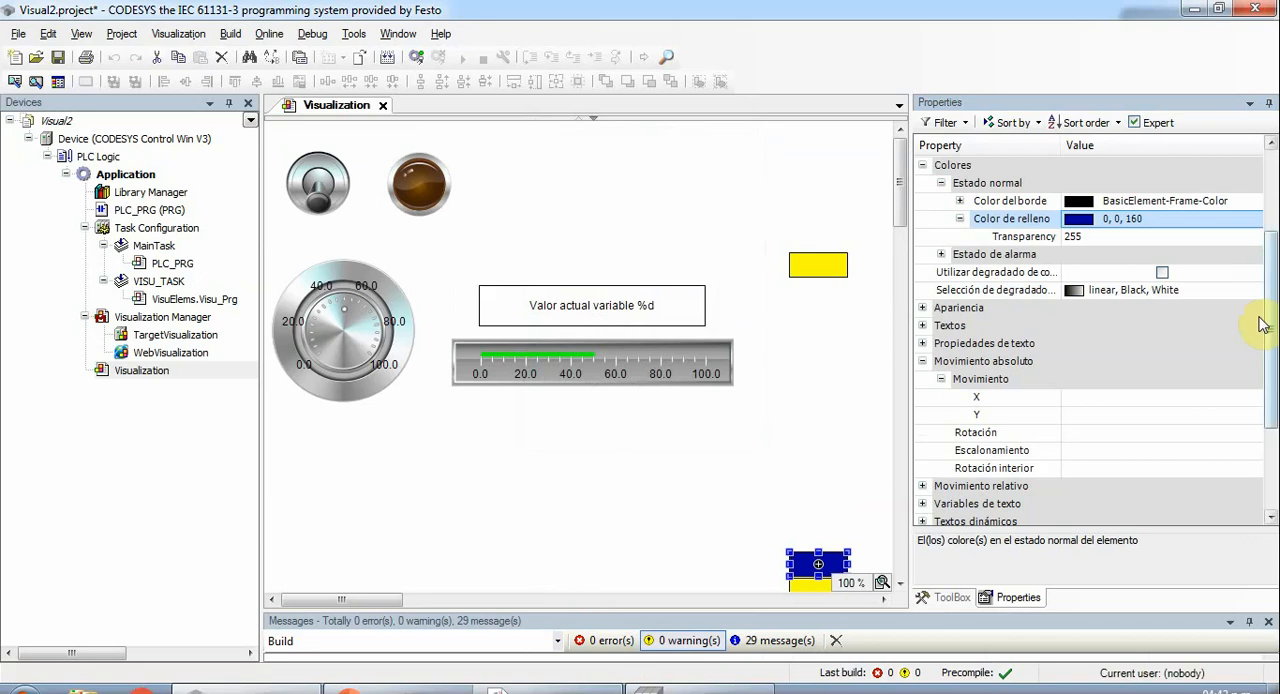
pyautogui.click(923, 166)
pyautogui.scroll(3, 980, 295)
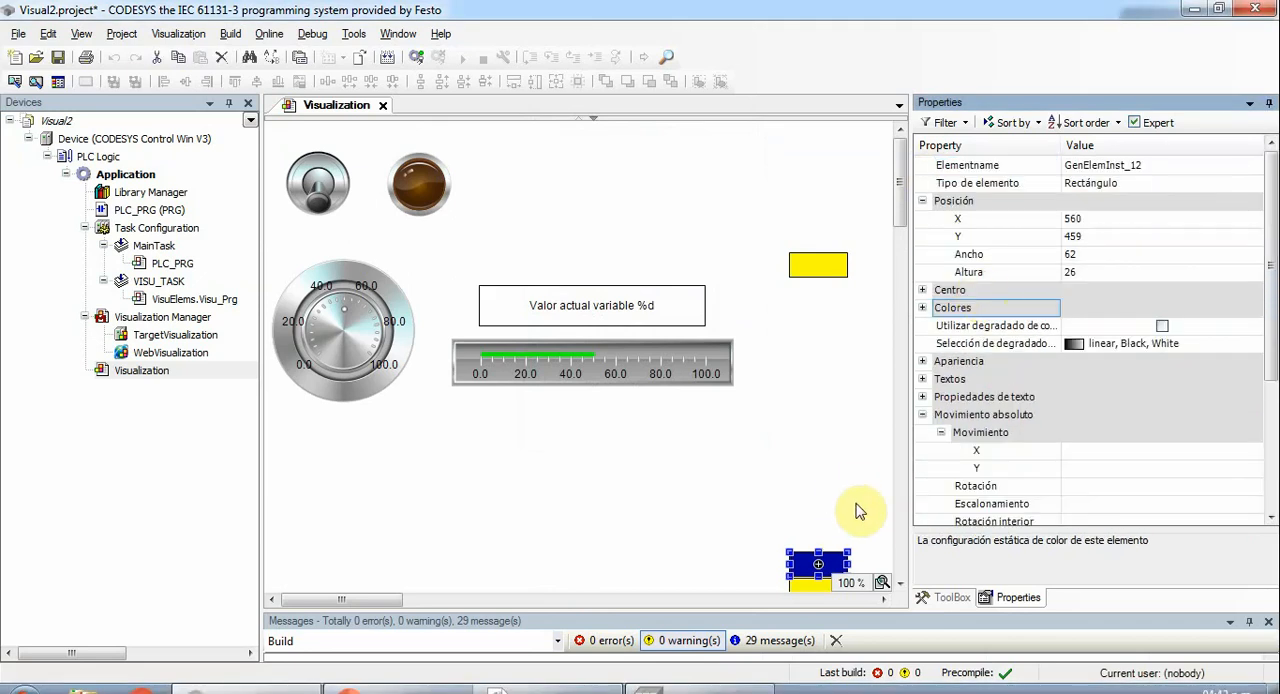
pyautogui.click(838, 562)
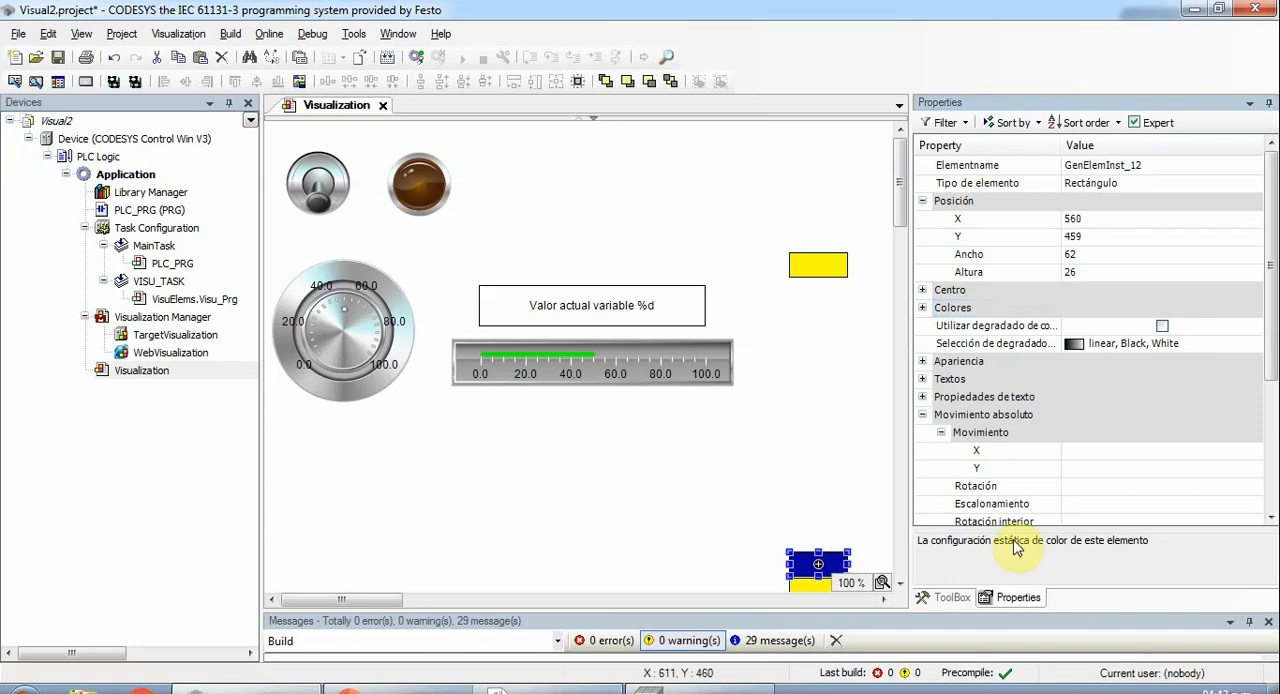
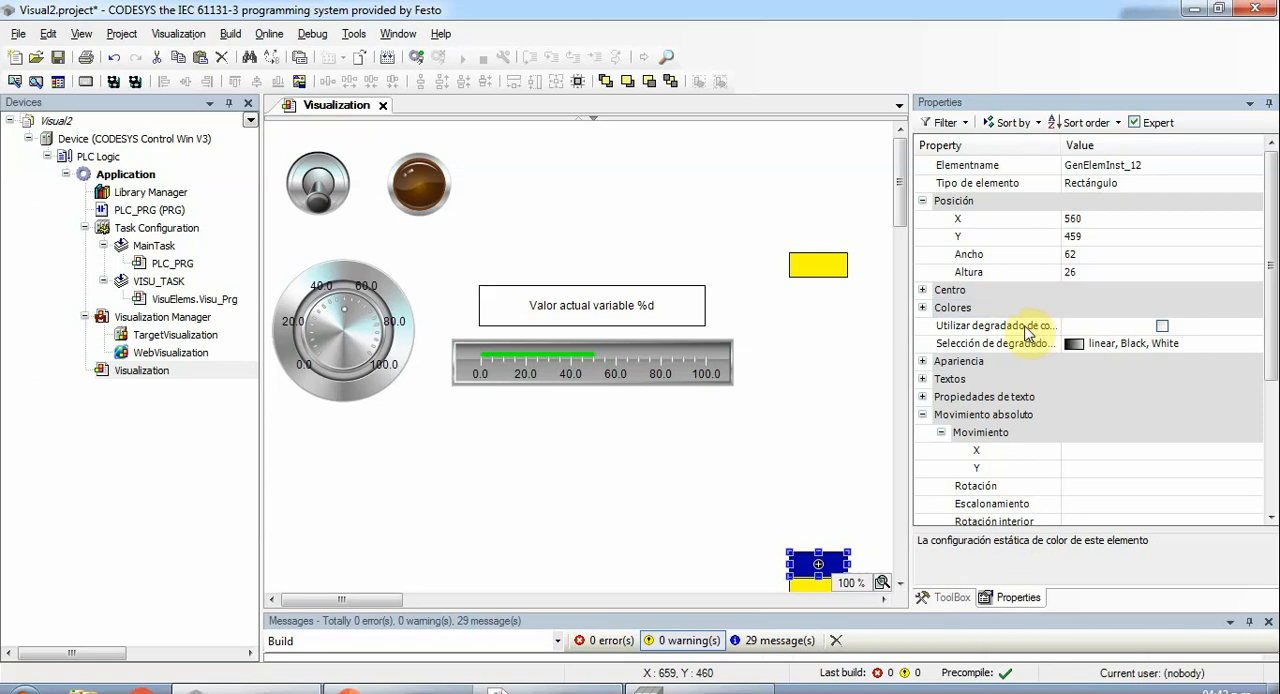
# - Set the blue rectangle's absolute movement X (Movimiento absoluto) to 460 + PLC_PRG.ENTERO
pyautogui.moveTo(1271, 309)
pyautogui.mouseDown()
pyautogui.moveTo(1273, 360)
pyautogui.moveTo(1273, 328)
pyautogui.mouseUp()
pyautogui.click(1083, 418)
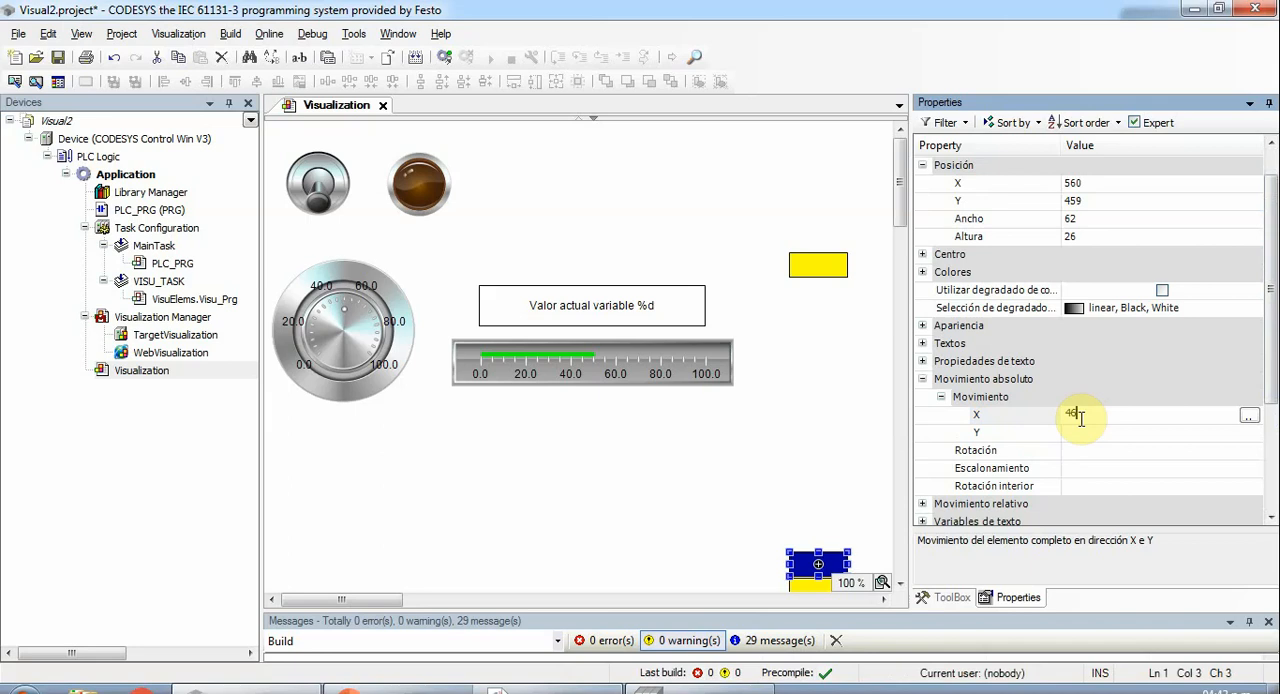
pyautogui.write('468 + PLC_PRG')
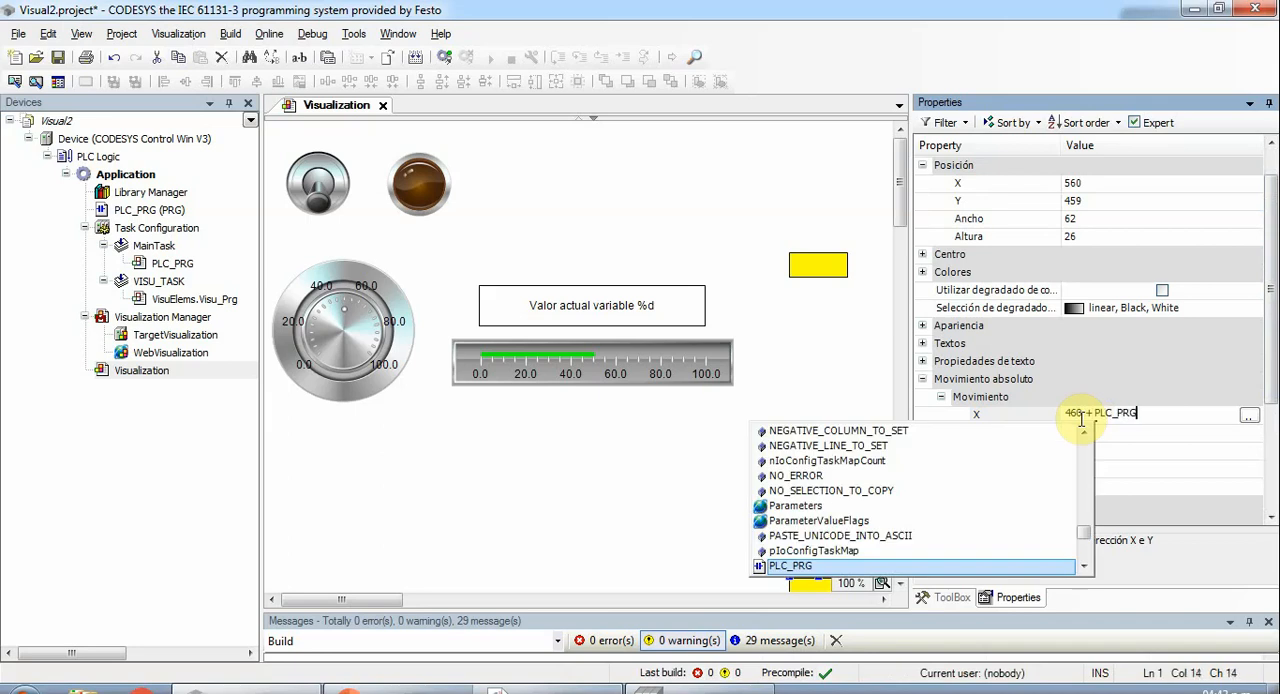
pyautogui.write('.')
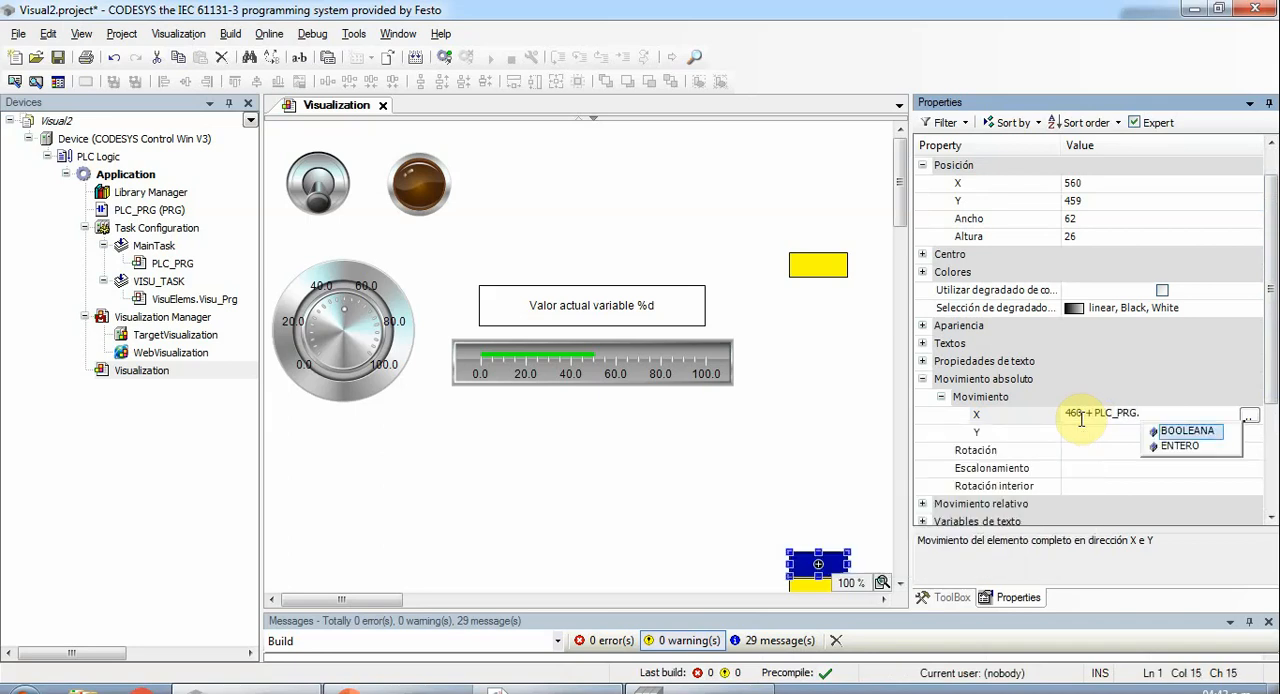
pyautogui.press('Down')
pyautogui.press('Return')
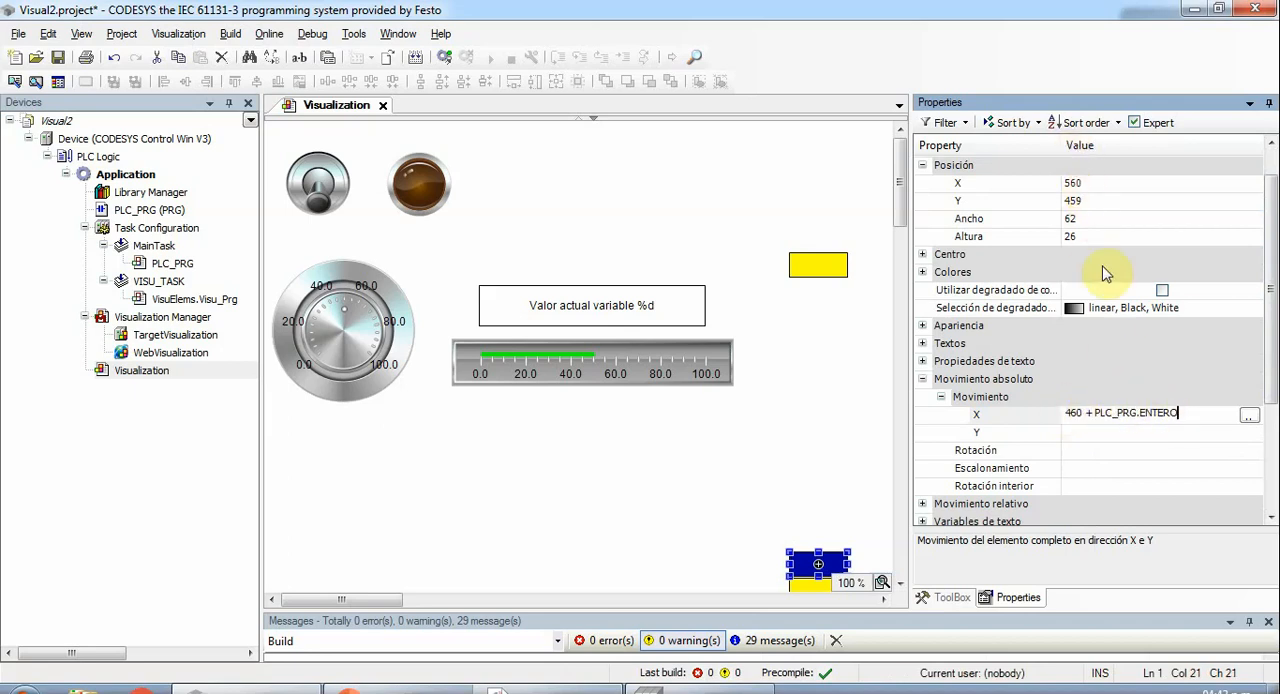
# - Build the project, log in with download and start the application to check the blue rectangle in the running visualization
pyautogui.click(412, 58)
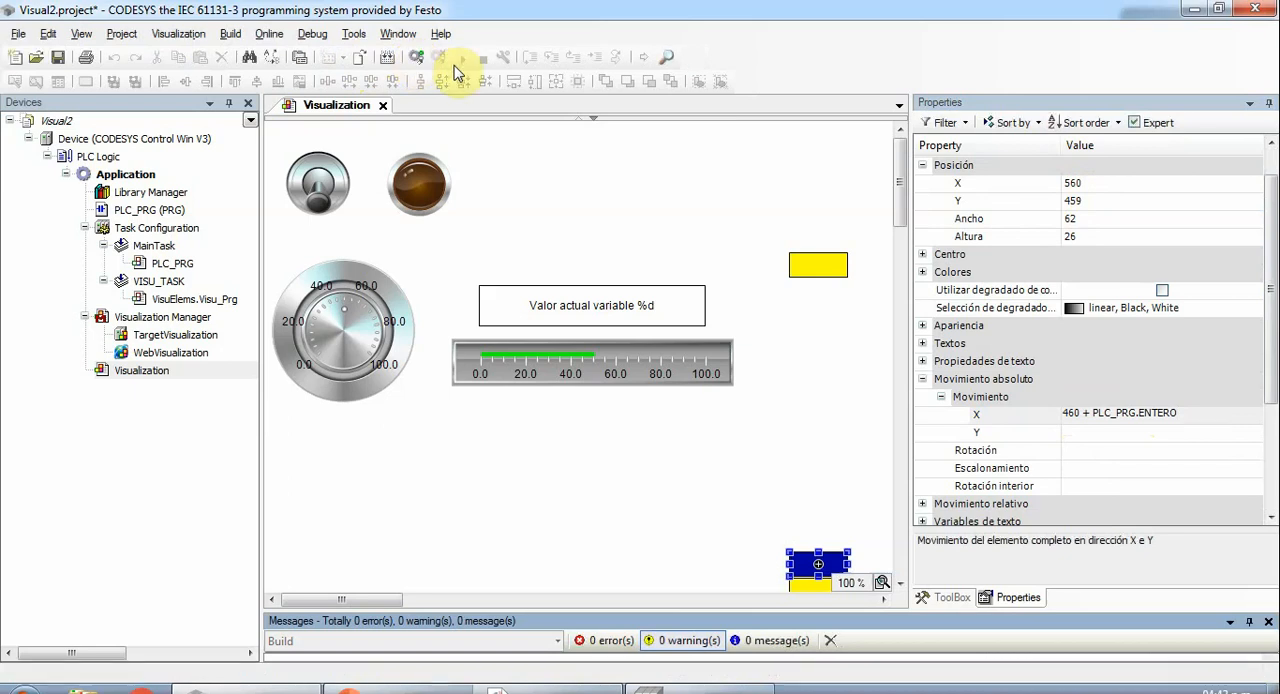
pyautogui.click(417, 60)
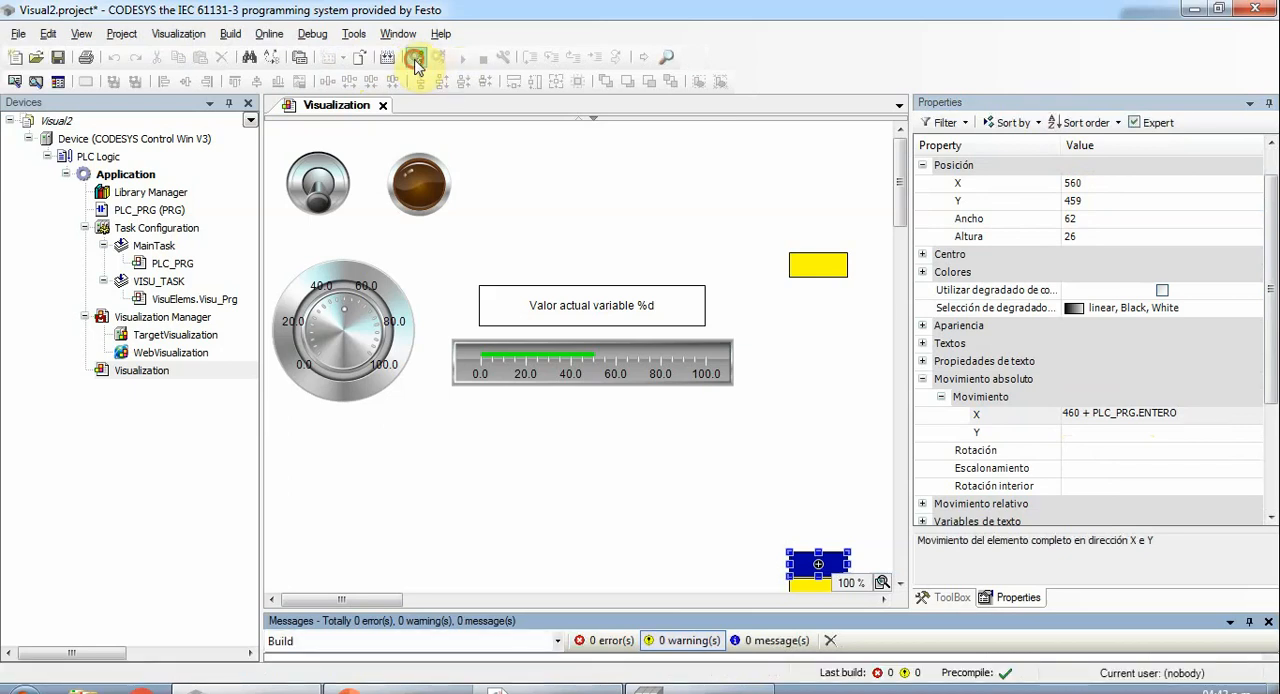
pyautogui.click(495, 347)
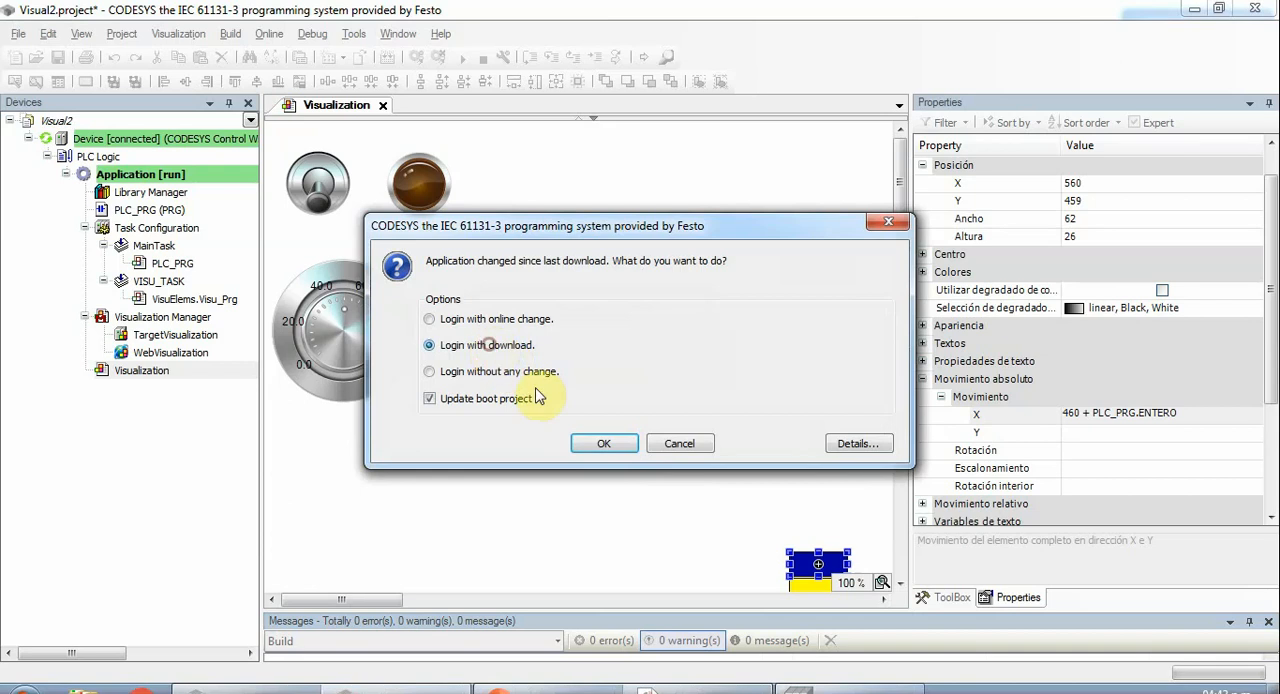
pyautogui.click(606, 443)
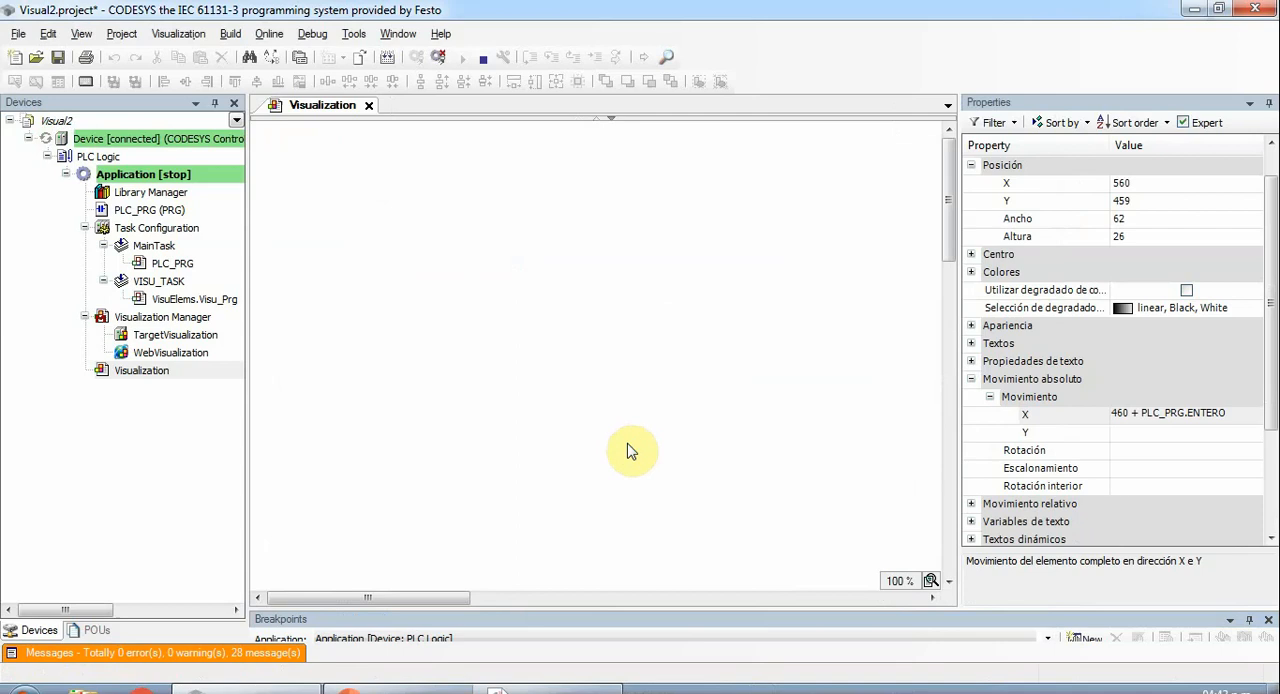
pyautogui.press('F5')
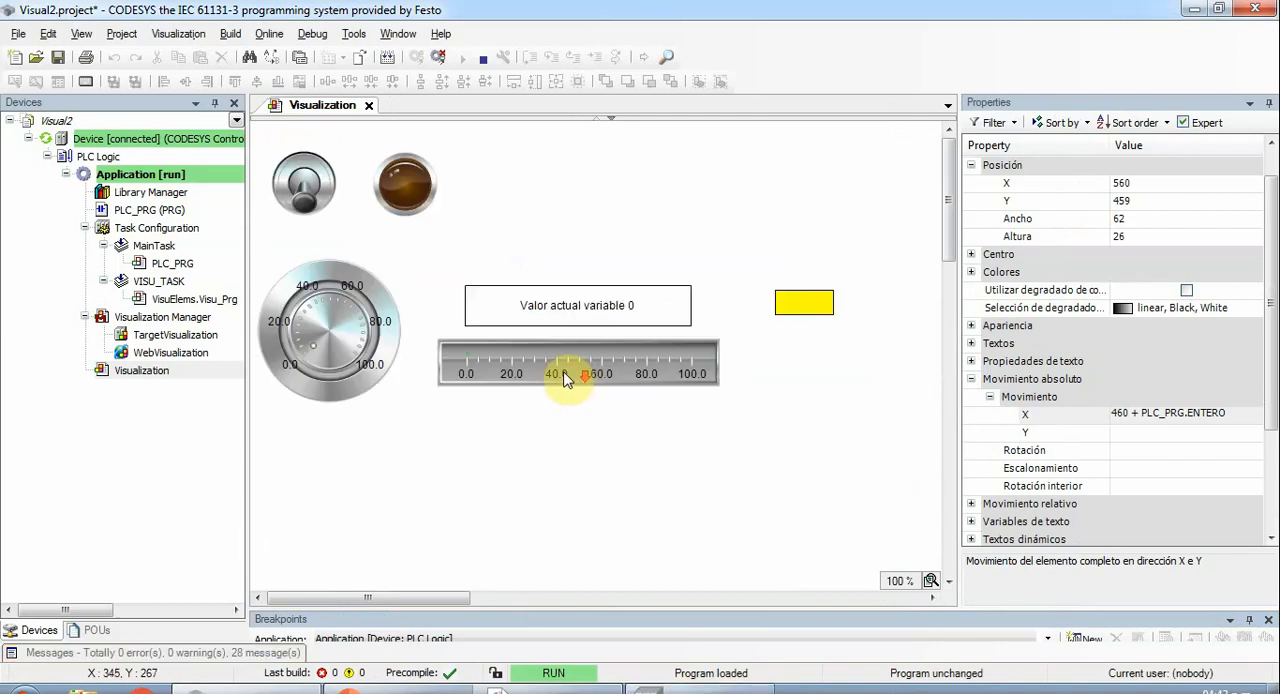
pyautogui.moveTo(953, 229)
pyautogui.mouseDown()
pyautogui.moveTo(954, 279)
pyautogui.moveTo(957, 233)
pyautogui.mouseUp()
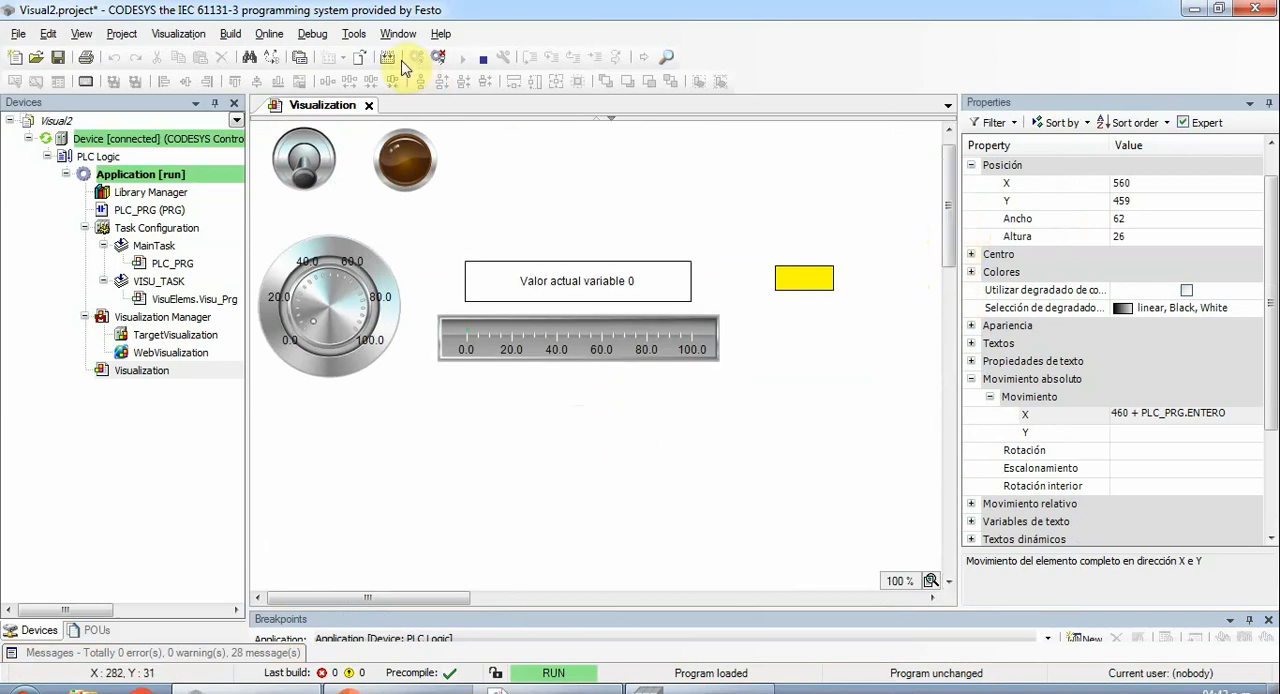
# - Log out of the controller and clear the blue rectangle's Invisibilidad expression in its state variables
pyautogui.click(438, 57)
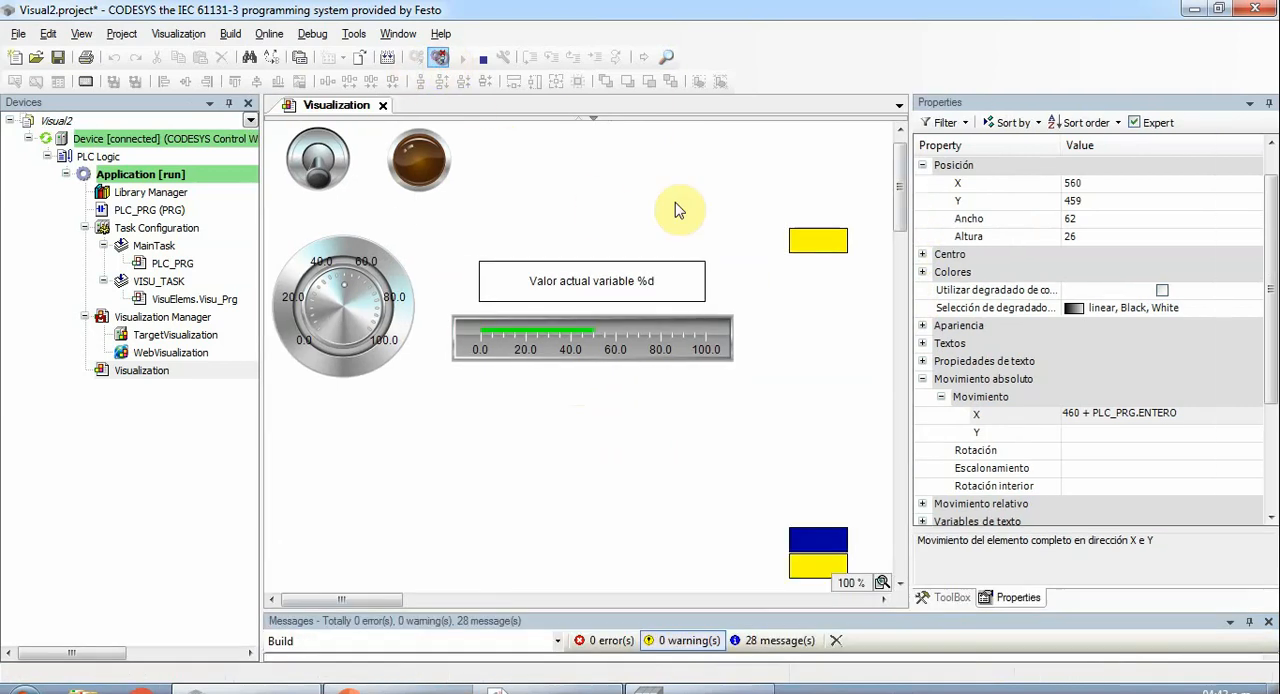
pyautogui.click(819, 540)
pyautogui.moveTo(1272, 242); pyautogui.dragTo(1274, 405)
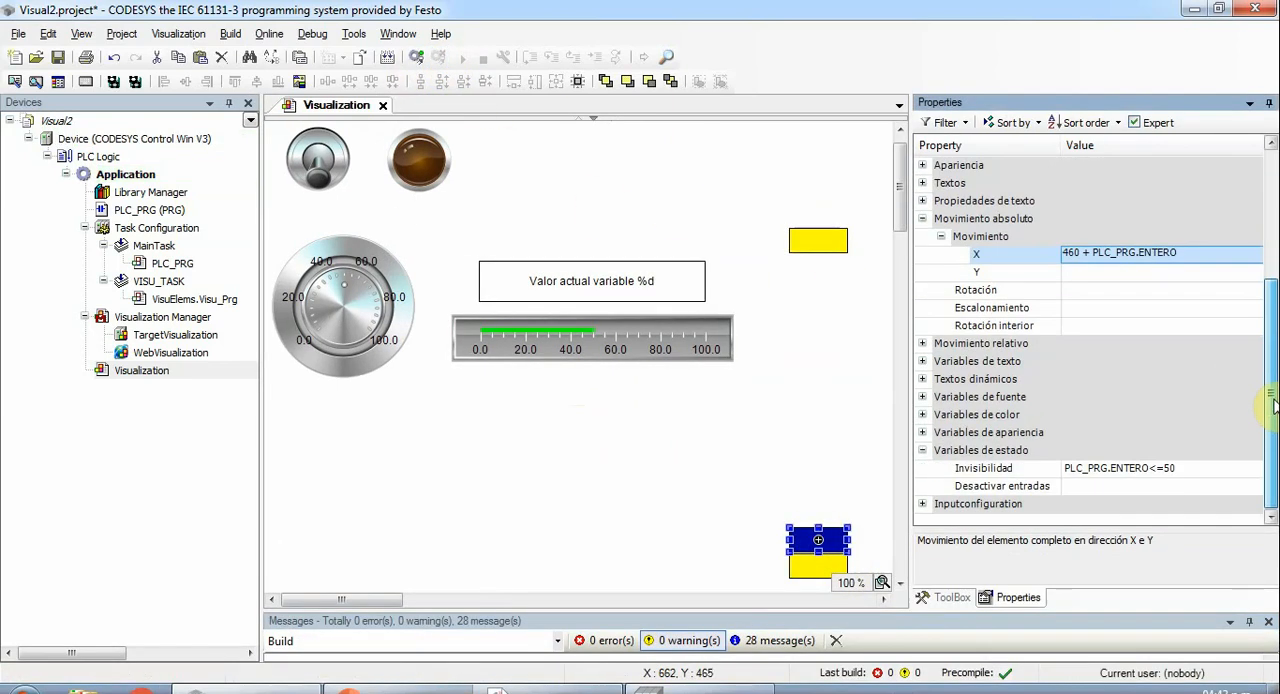
pyautogui.click(1174, 468)
pyautogui.click(1181, 467)
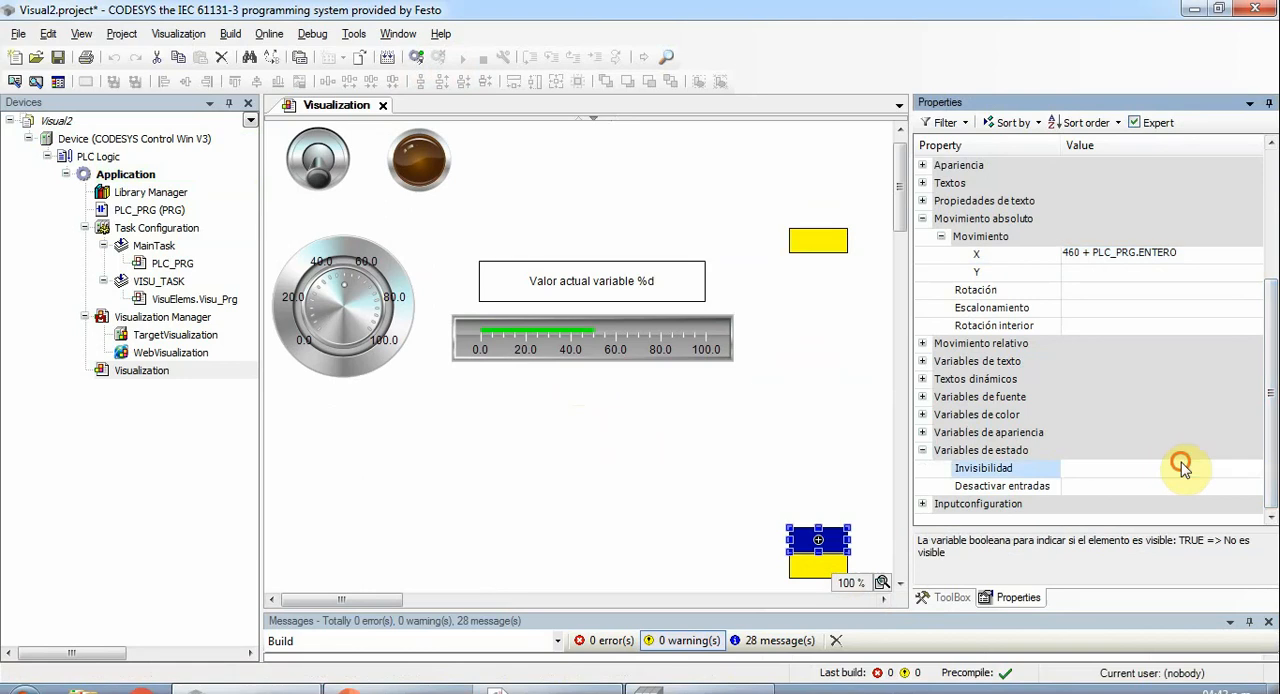
pyautogui.hotkey('ctrl', 'a')
pyautogui.press('Delete')
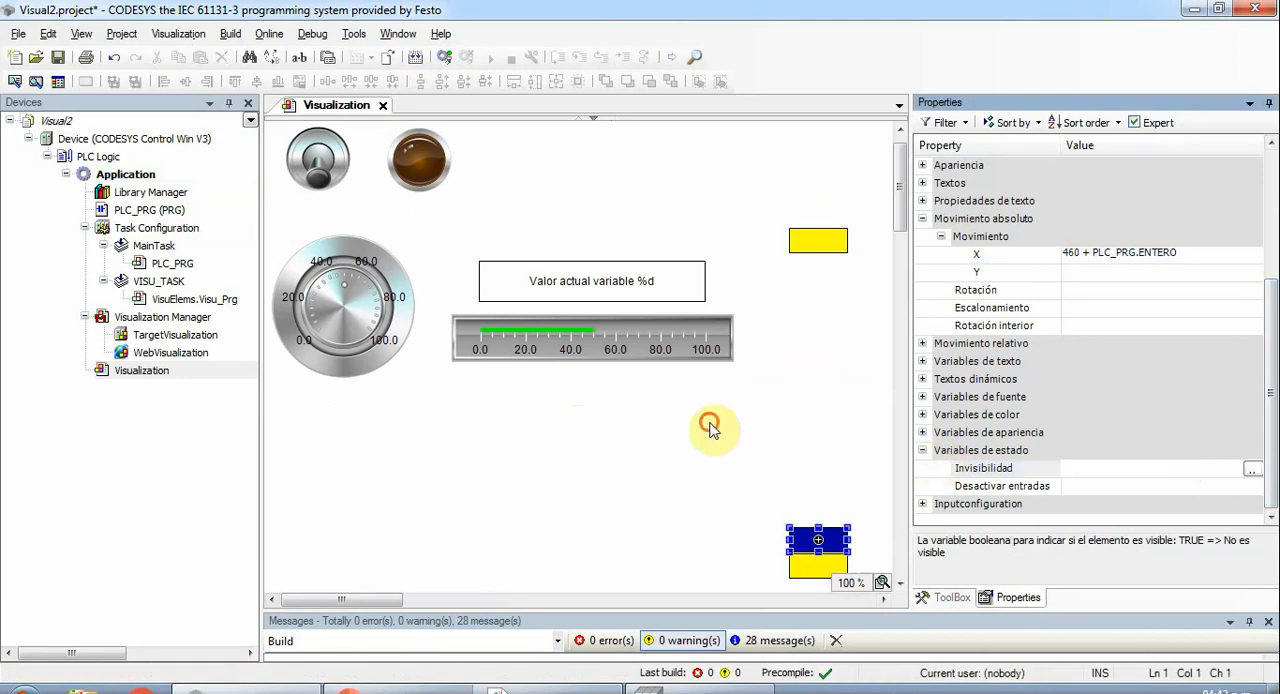
pyautogui.click(725, 432)
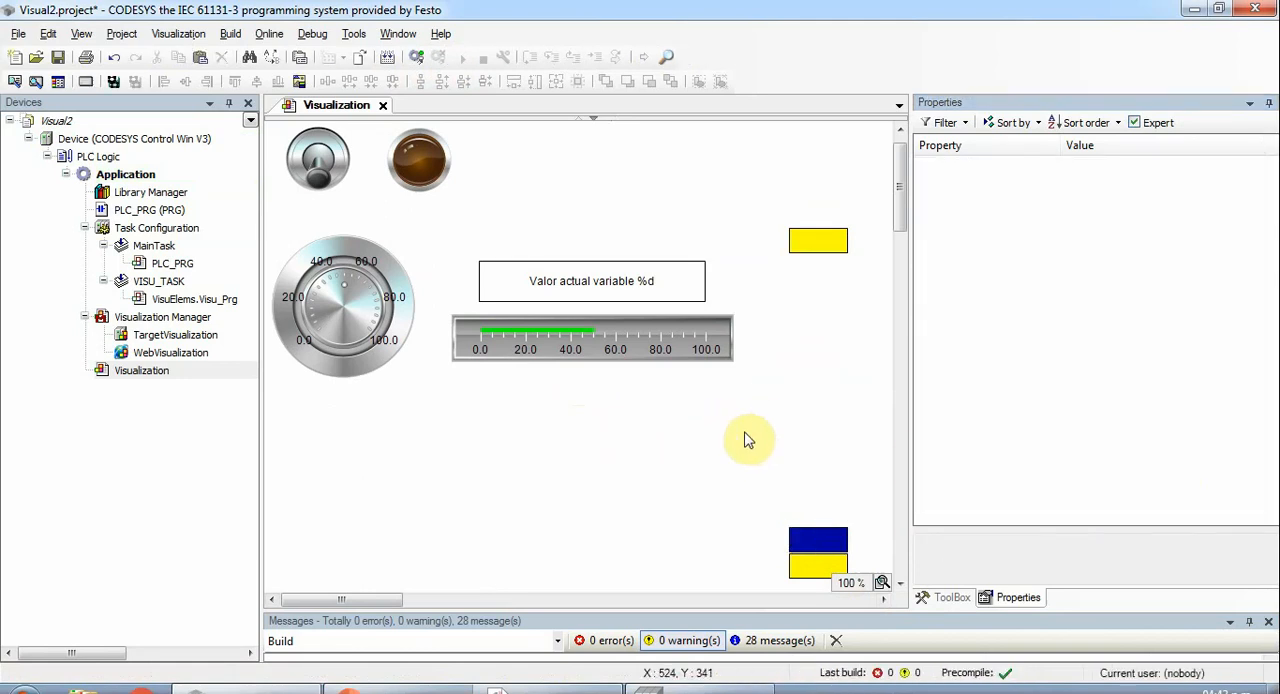
# - Log in again with download and run the changed application
pyautogui.click(416, 58)
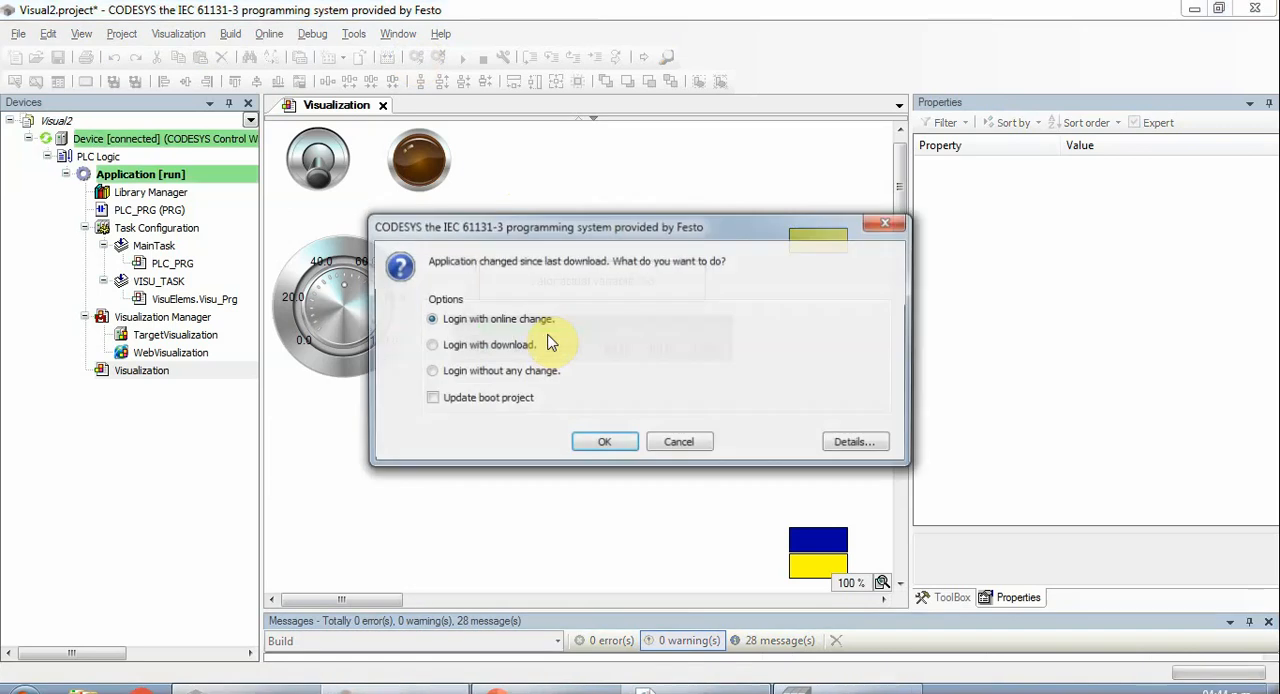
pyautogui.click(468, 355)
pyautogui.click(602, 444)
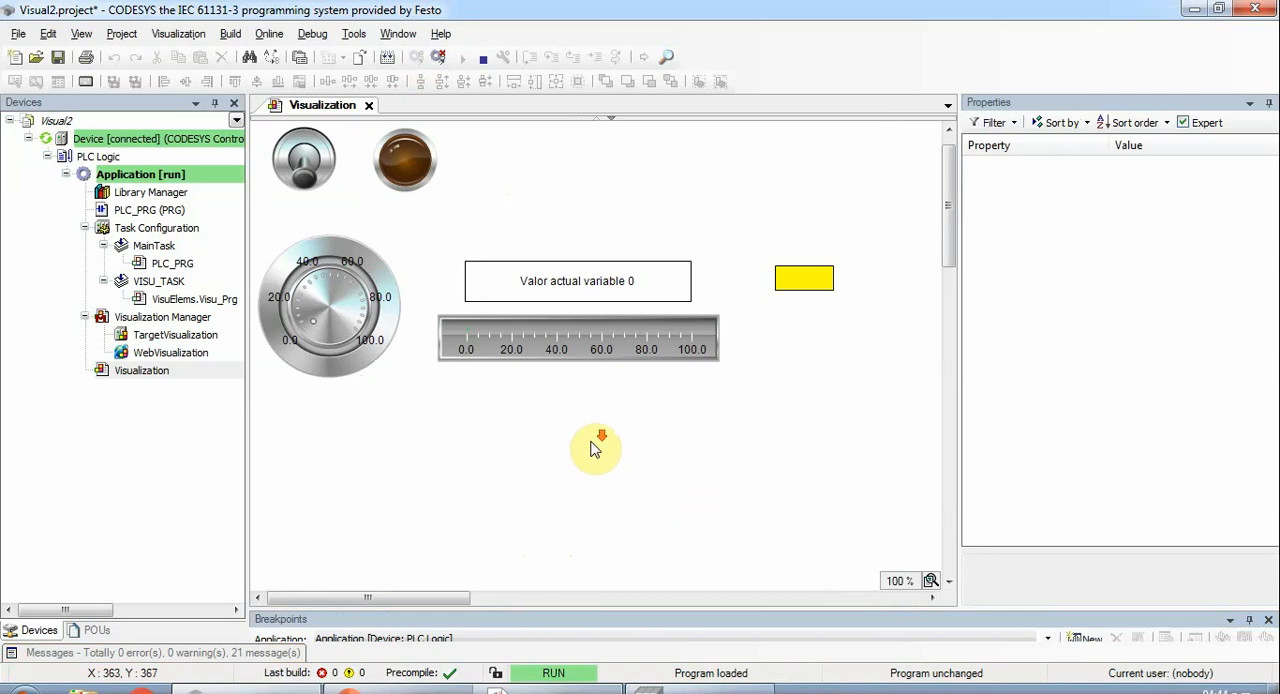
# - Turn the potentiometer up past 50 and back to 0, checking how the blue rectangle moves in the running visualization
pyautogui.moveTo(948, 211)
pyautogui.mouseDown()
pyautogui.moveTo(953, 297)
pyautogui.moveTo(943, 214)
pyautogui.mouseUp()
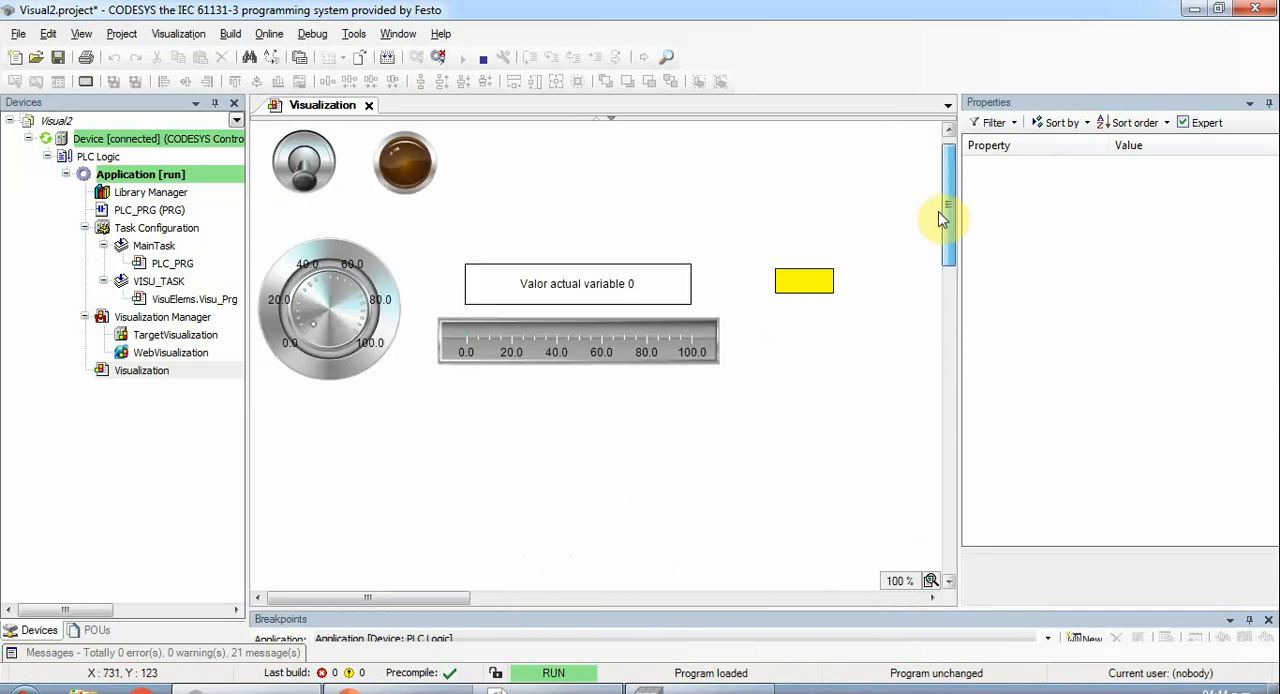
pyautogui.moveTo(417, 600); pyautogui.dragTo(309, 603)
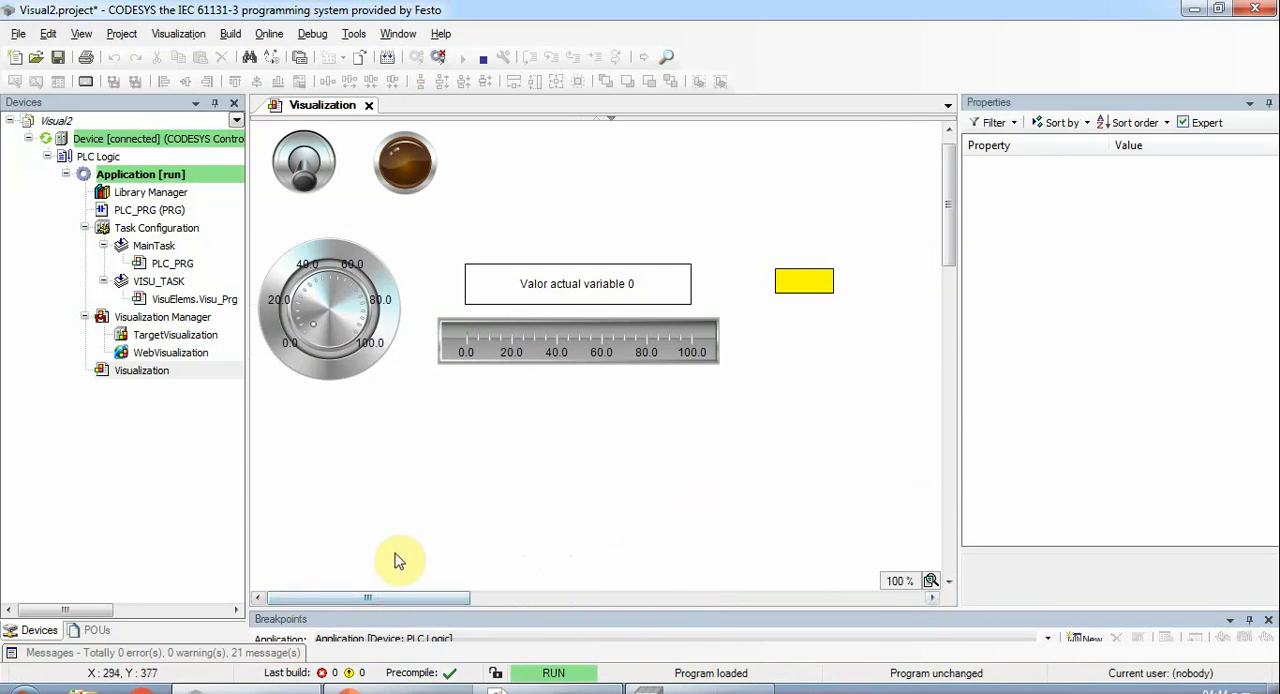
pyautogui.moveTo(374, 598)
pyautogui.mouseDown()
pyautogui.moveTo(557, 594)
pyautogui.moveTo(399, 597)
pyautogui.mouseUp()
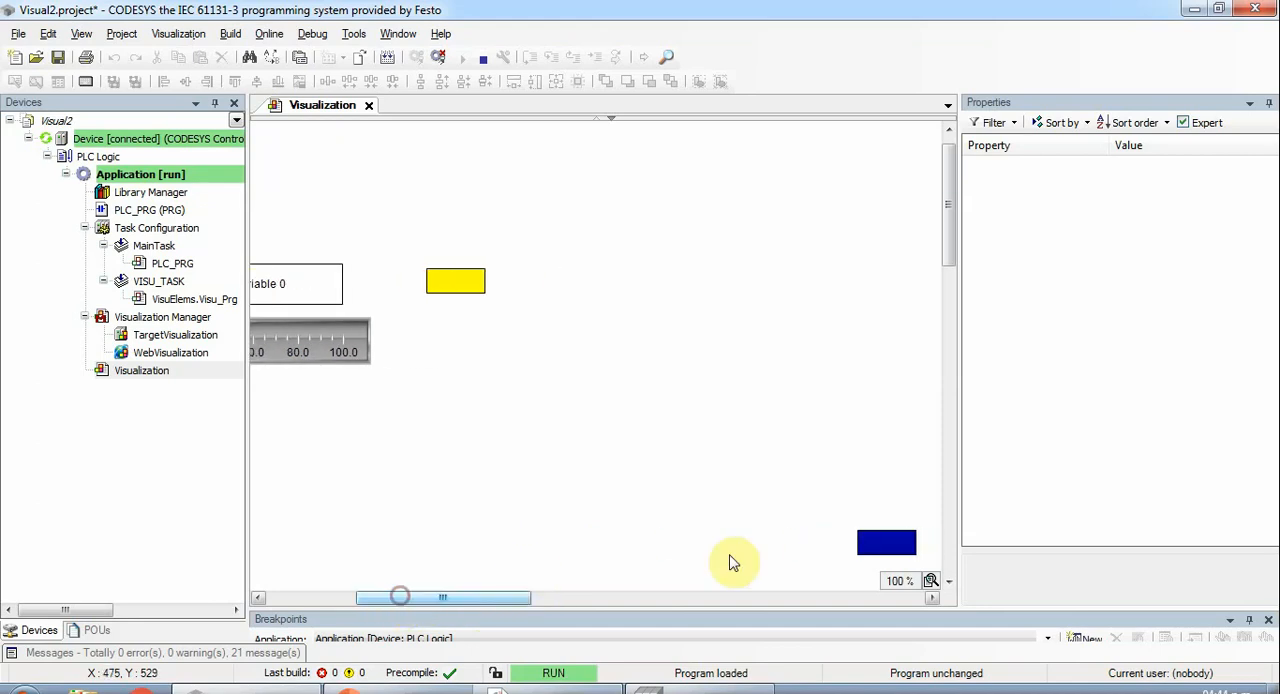
pyautogui.click(933, 581)
pyautogui.click(971, 519)
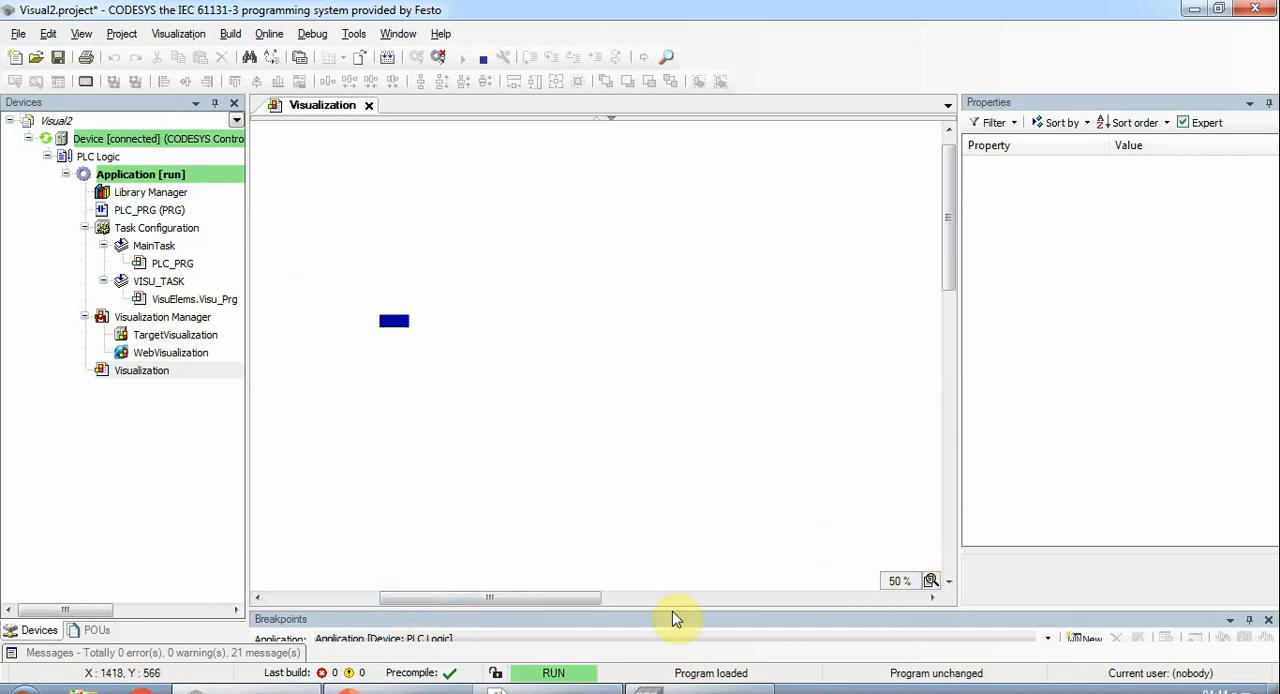
pyautogui.moveTo(428, 606); pyautogui.dragTo(332, 569)
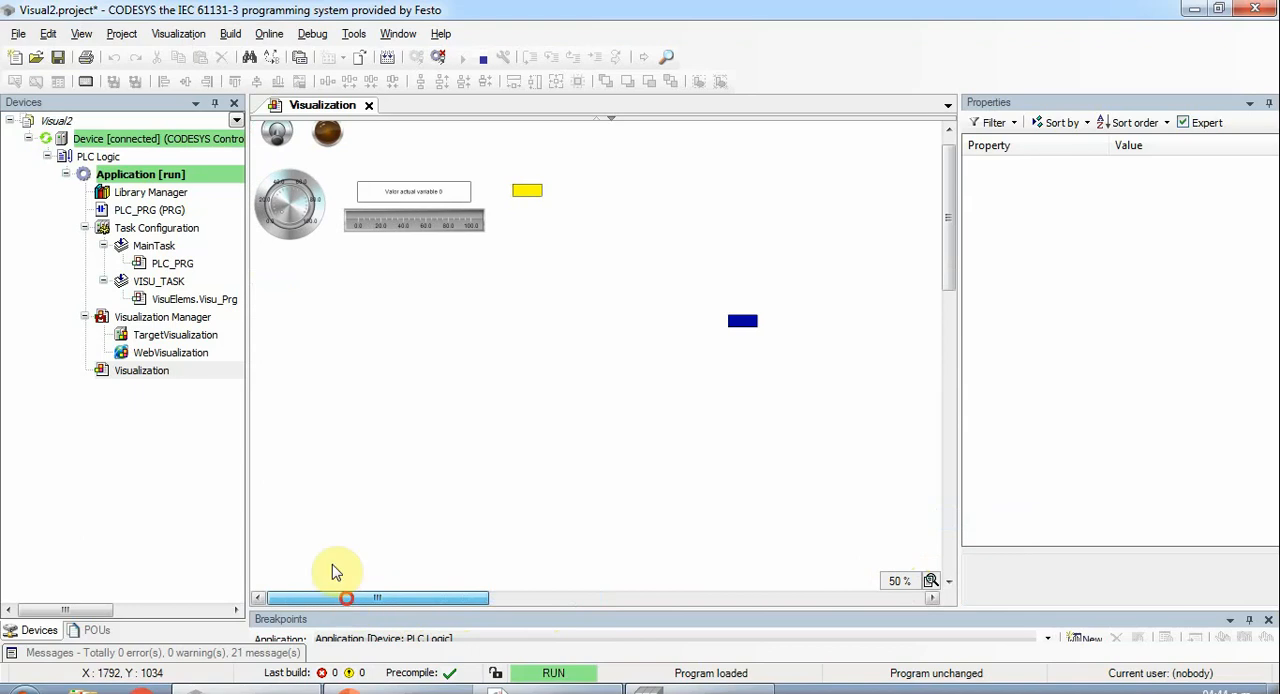
pyautogui.click(275, 200)
pyautogui.moveTo(275, 200); pyautogui.dragTo(320, 200)
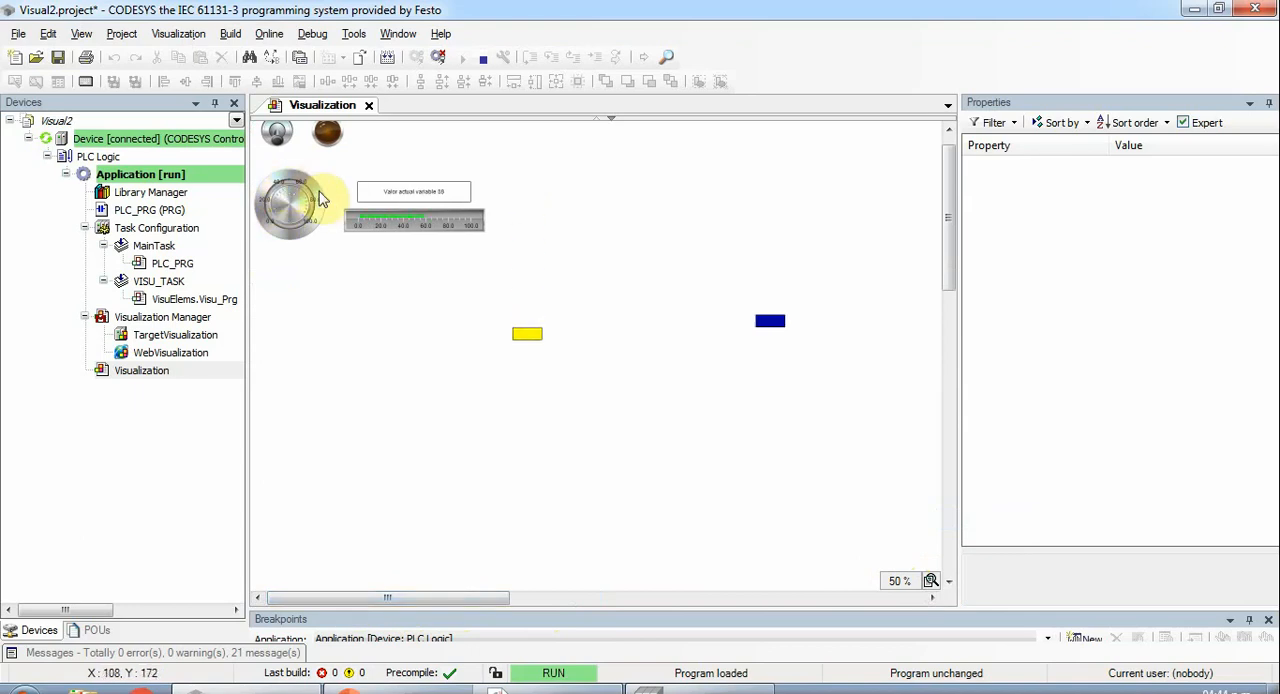
pyautogui.moveTo(293, 252); pyautogui.dragTo(326, 263)
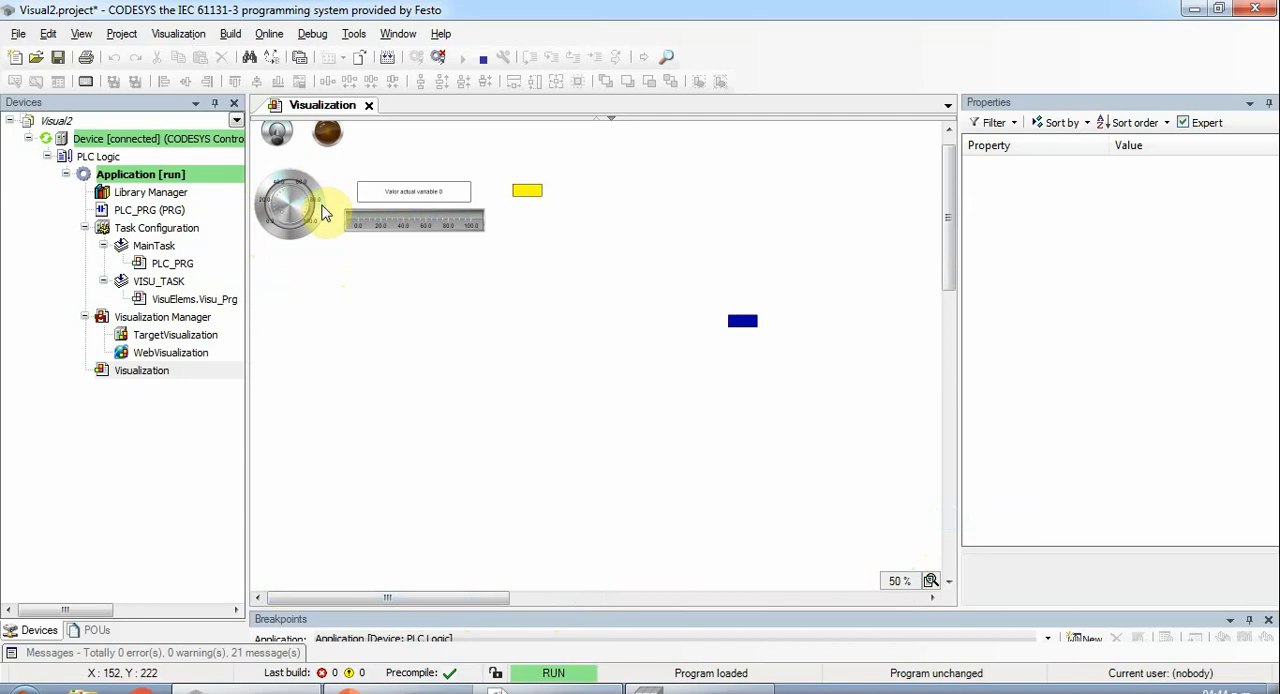
pyautogui.moveTo(283, 222); pyautogui.dragTo(290, 252)
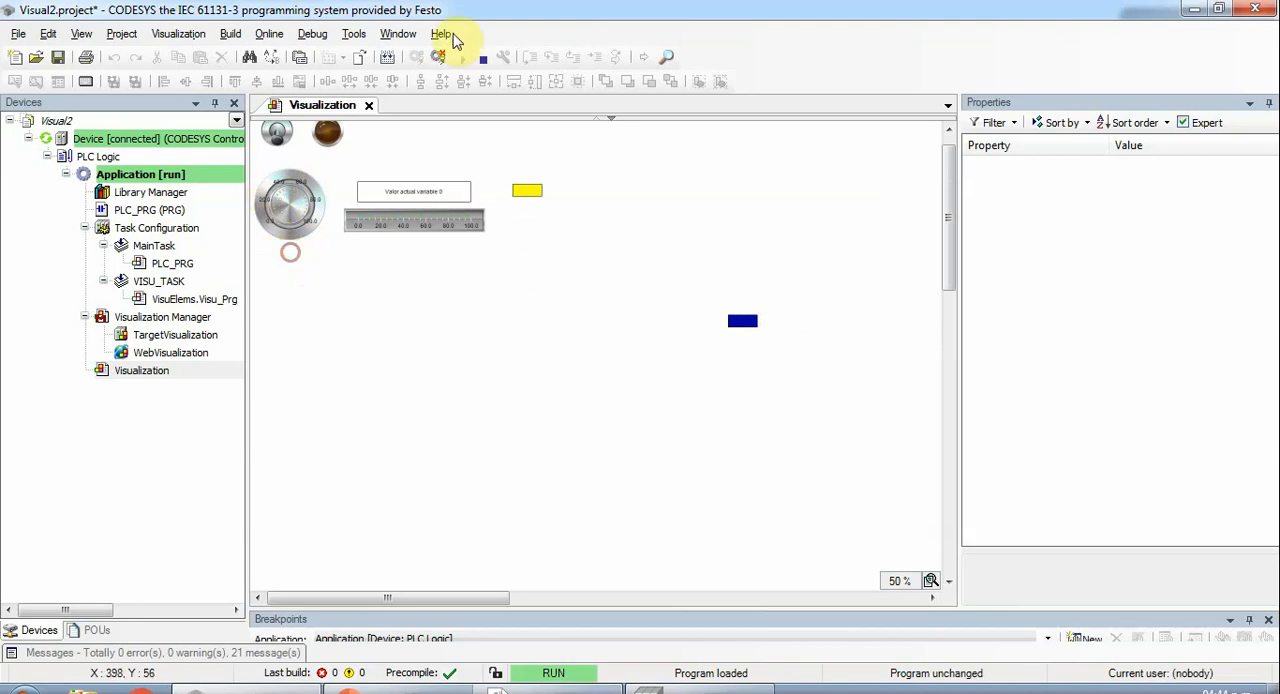
# - Log out of the controller and change the blue rectangle's absolute movement X expression to 260 + (PLC_PRG.ENTERO*2)
pyautogui.click(438, 58)
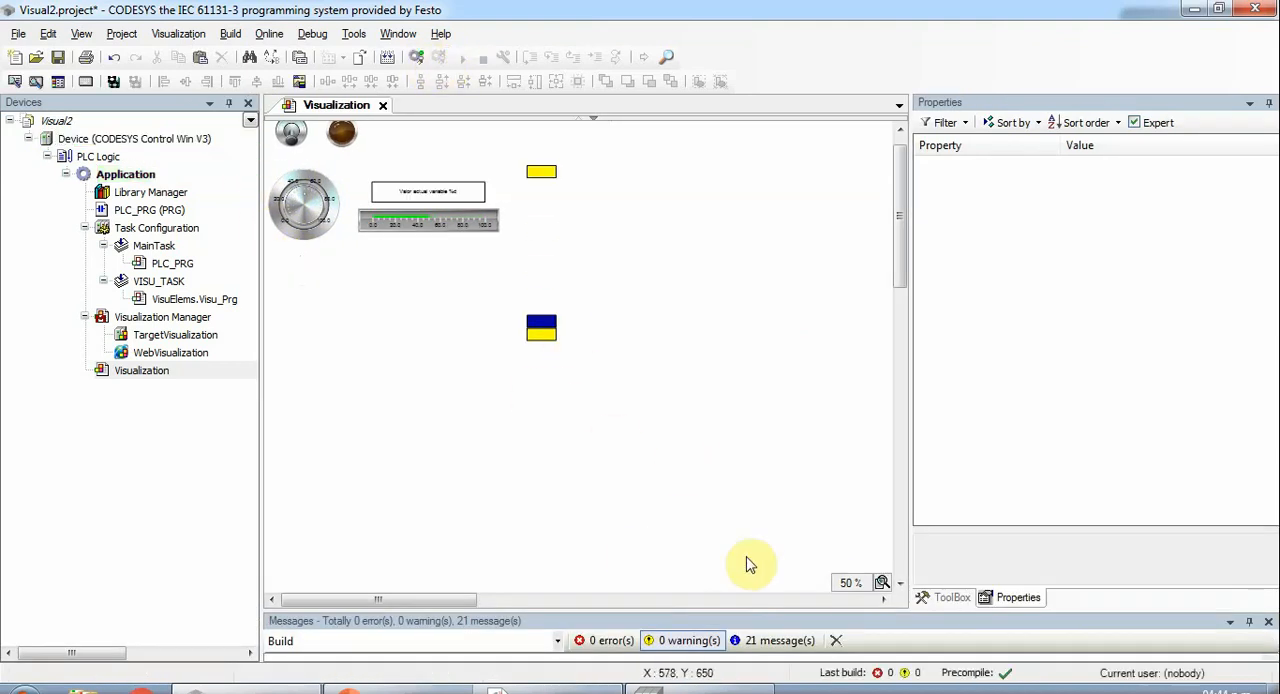
pyautogui.click(882, 582)
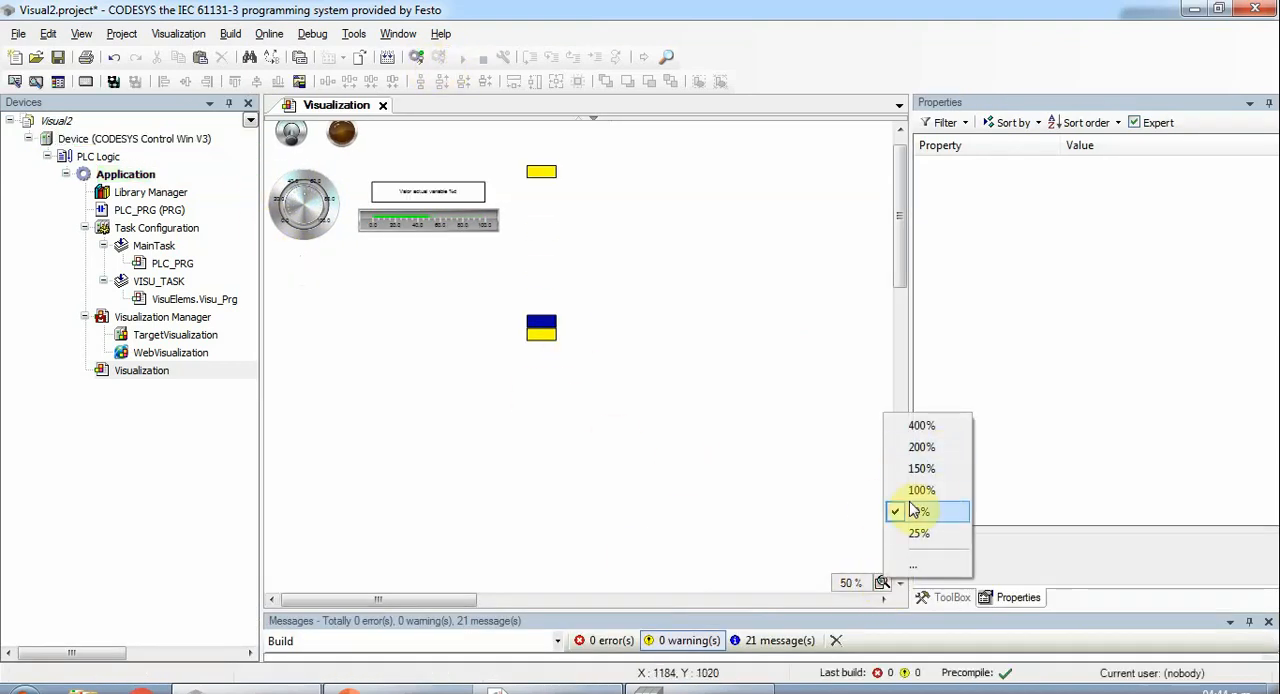
pyautogui.click(920, 490)
pyautogui.click(810, 543)
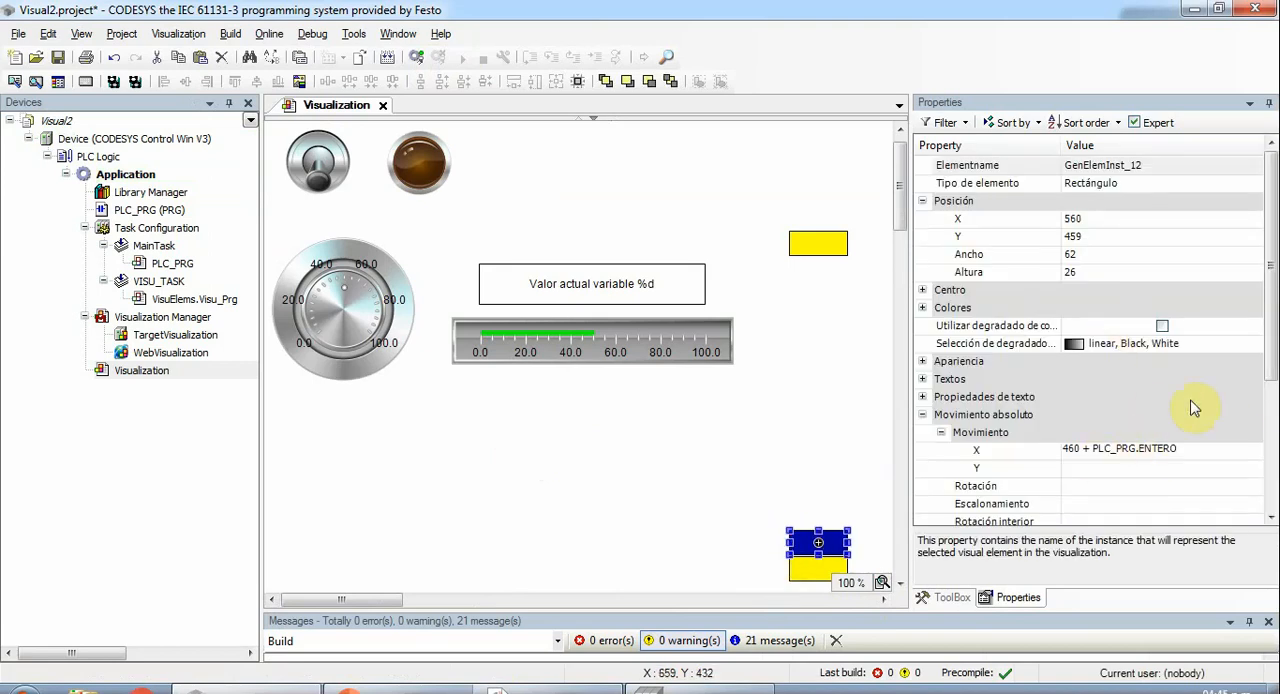
pyautogui.click(1073, 450)
pyautogui.click(1071, 450)
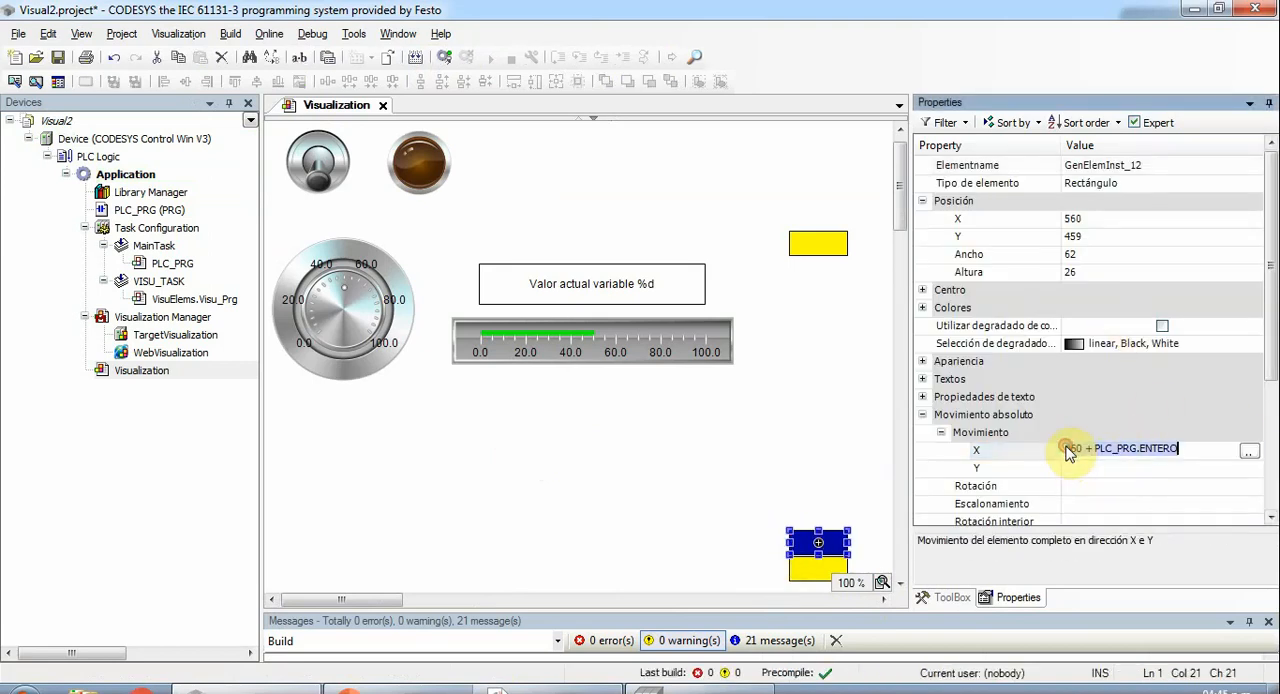
pyautogui.press('BackSpace')
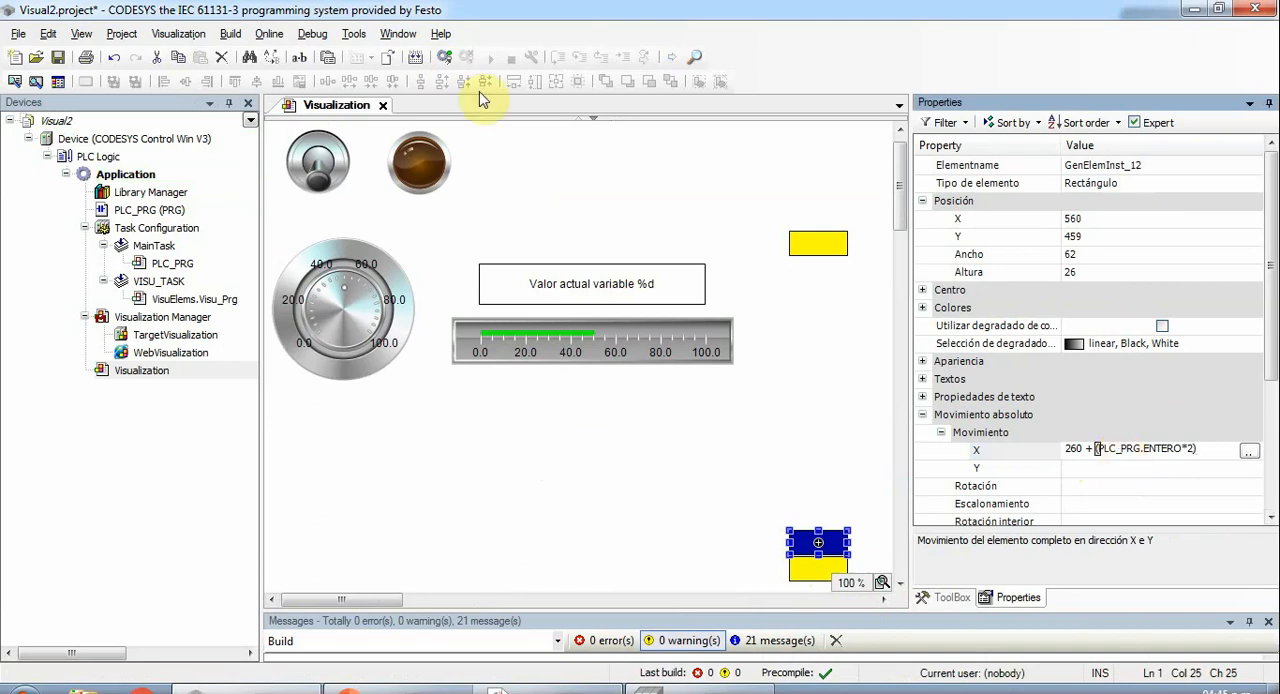
# - Build the project, log in with download including the boot project update, and start the application
pyautogui.click(415, 57)
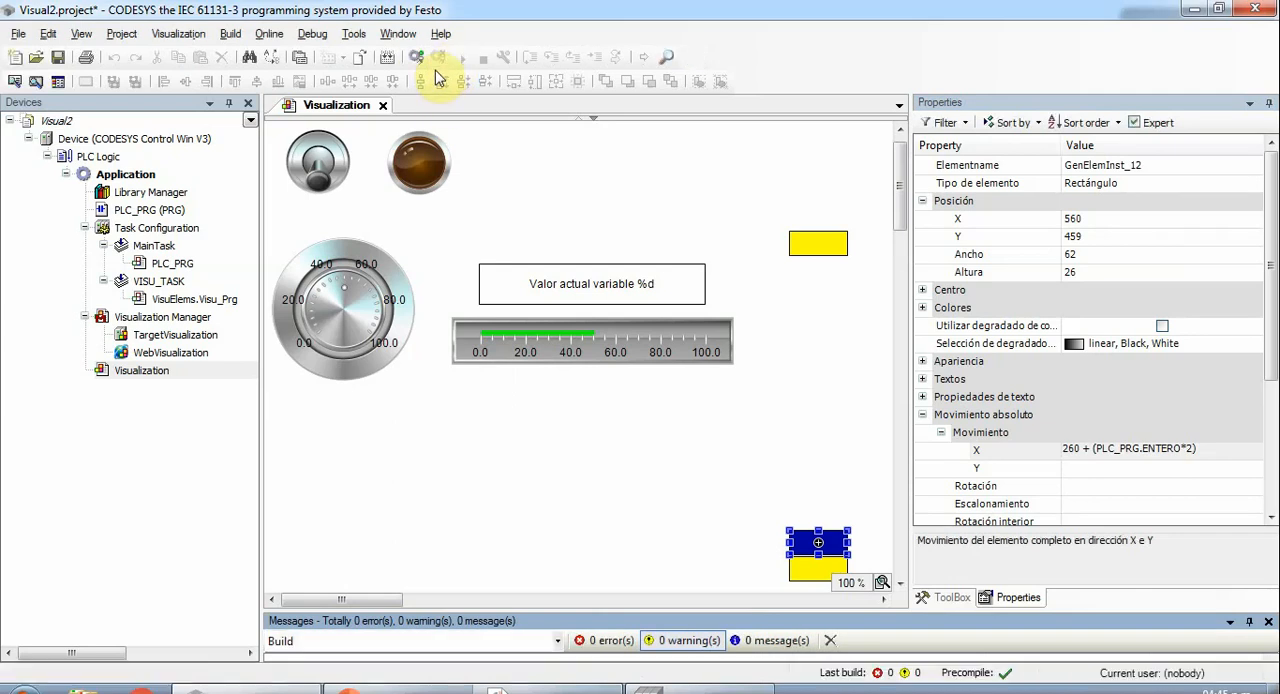
pyautogui.click(418, 62)
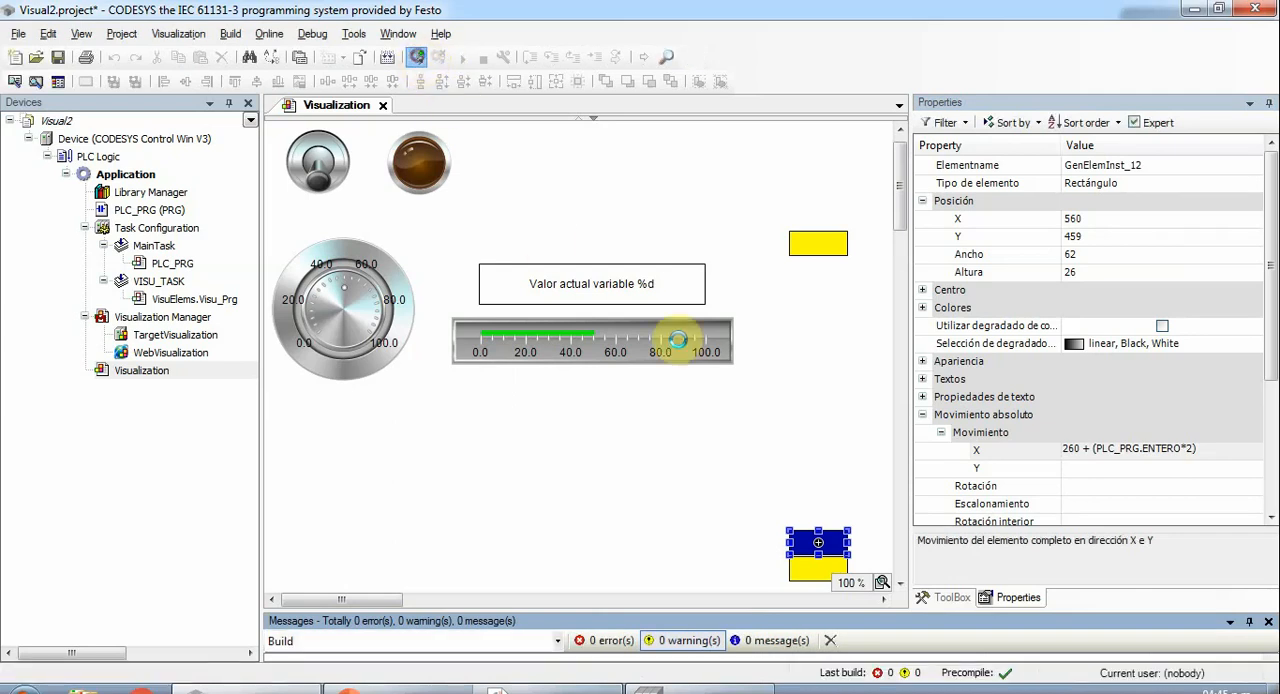
pyautogui.click(476, 345)
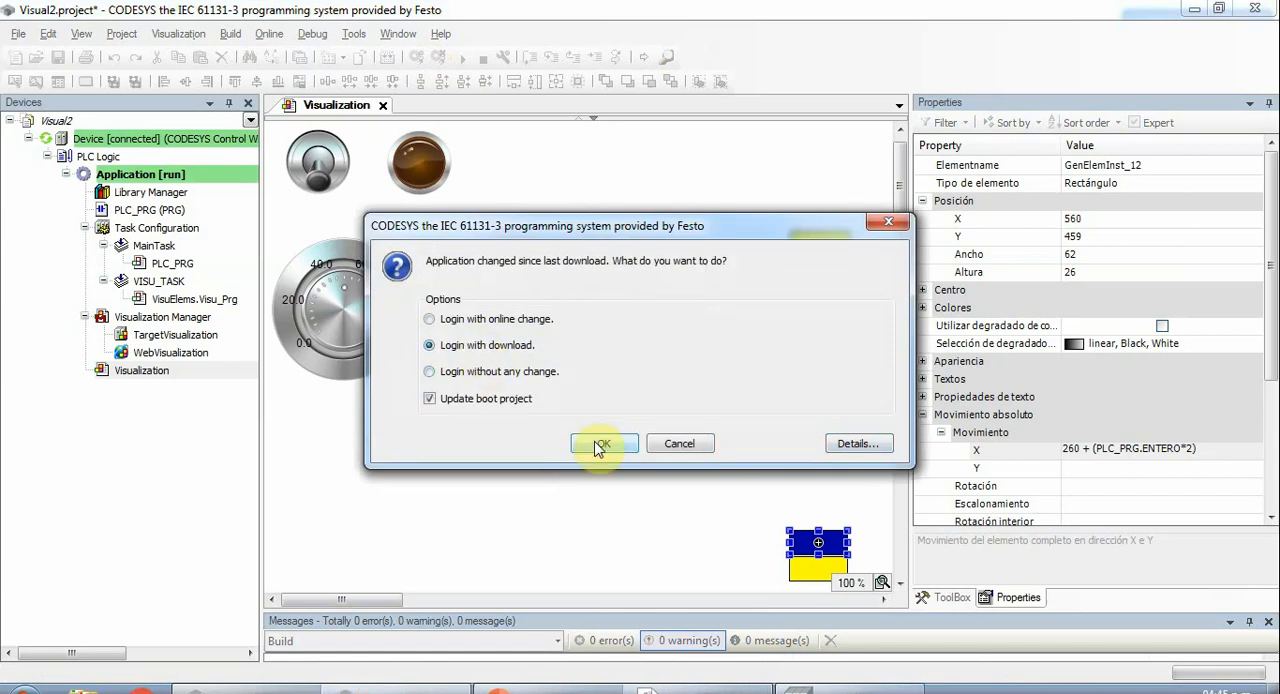
pyautogui.click(604, 443)
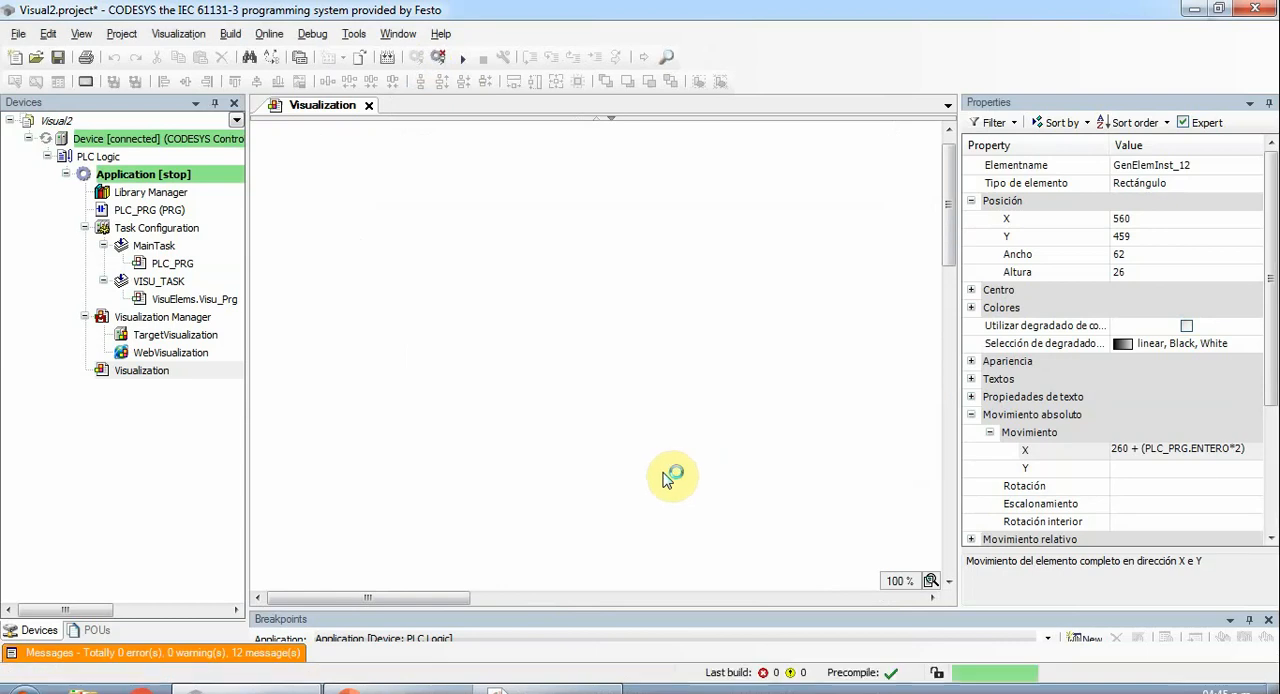
pyautogui.press('F5')
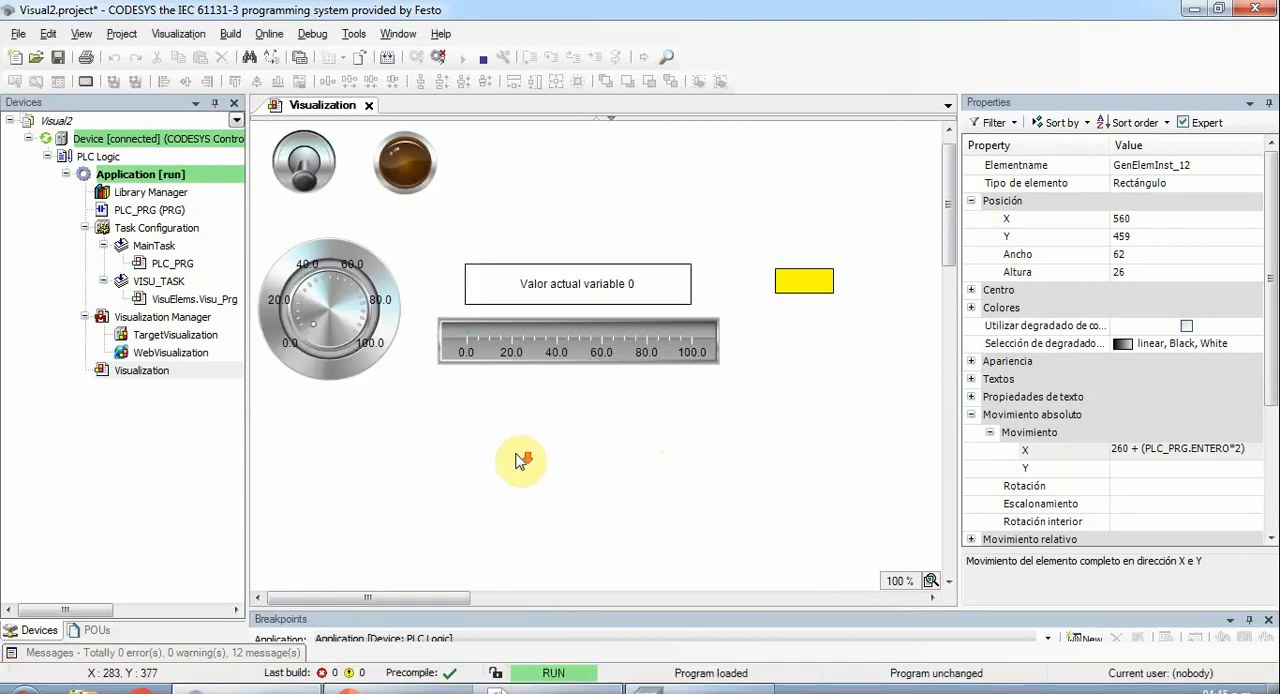
# - Log out of the controller and change the blue rectangle's absolute movement X expression to (PLC_PRG.ENTERO*2)-200
pyautogui.moveTo(410, 597); pyautogui.dragTo(352, 614)
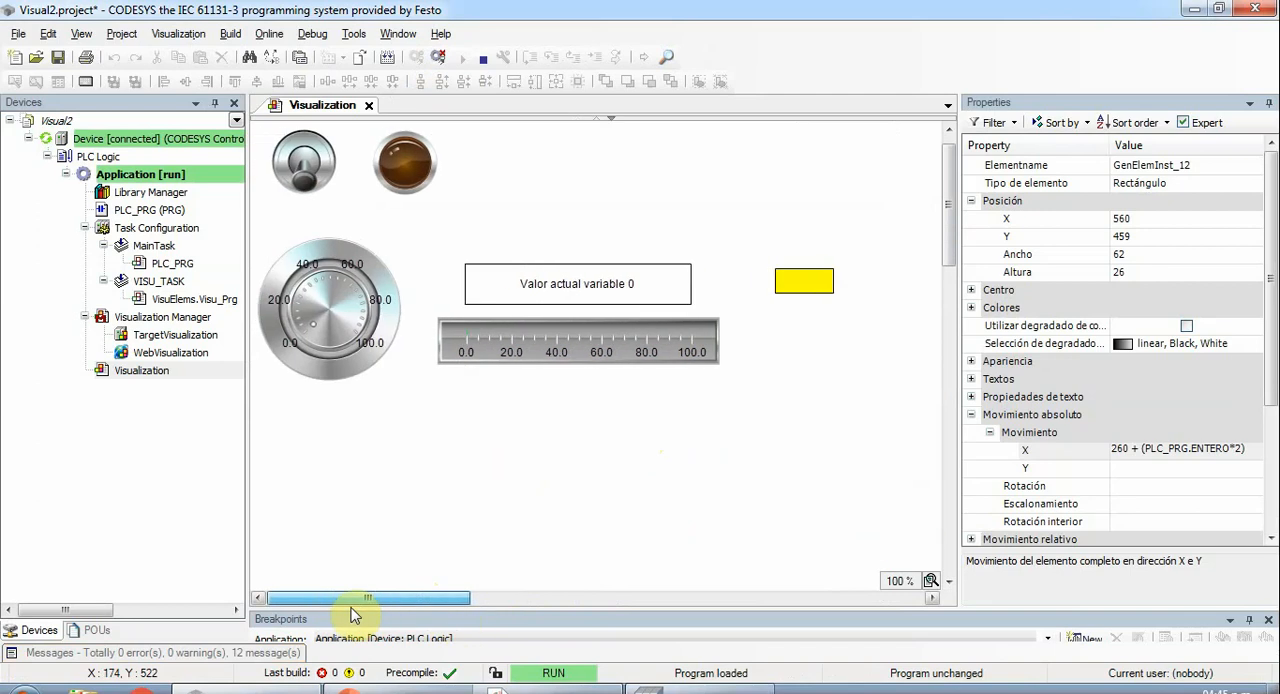
pyautogui.click(386, 58)
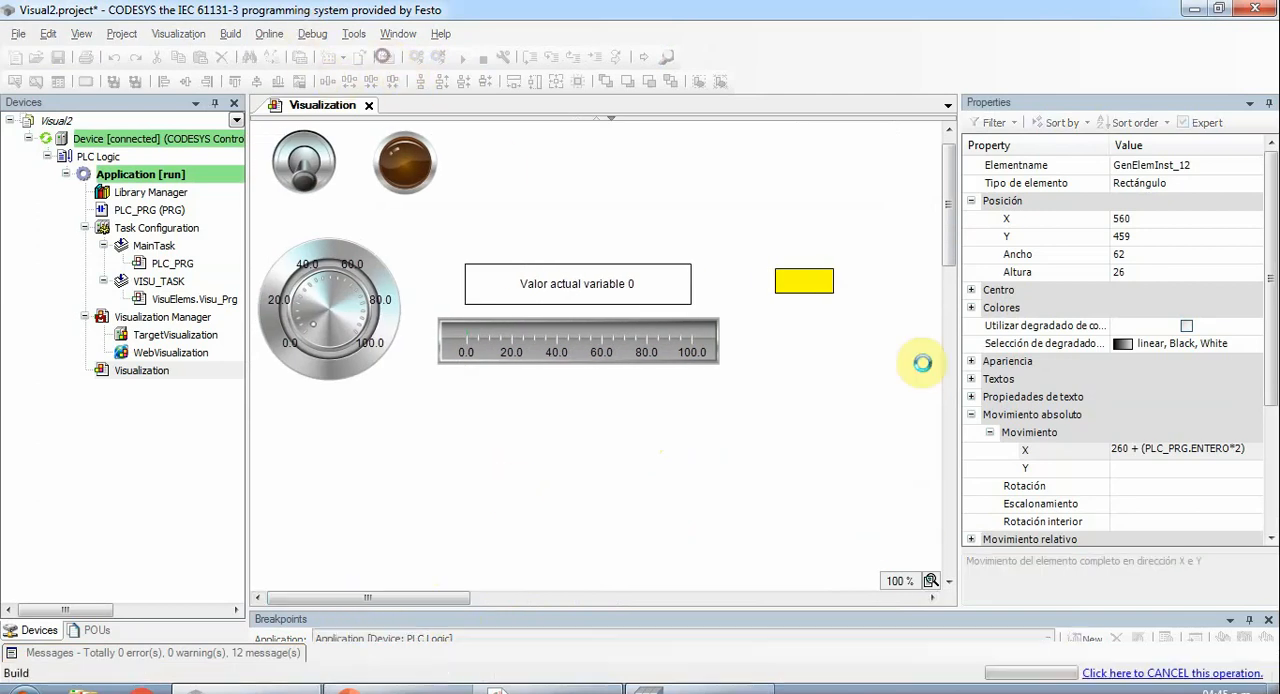
pyautogui.click(437, 58)
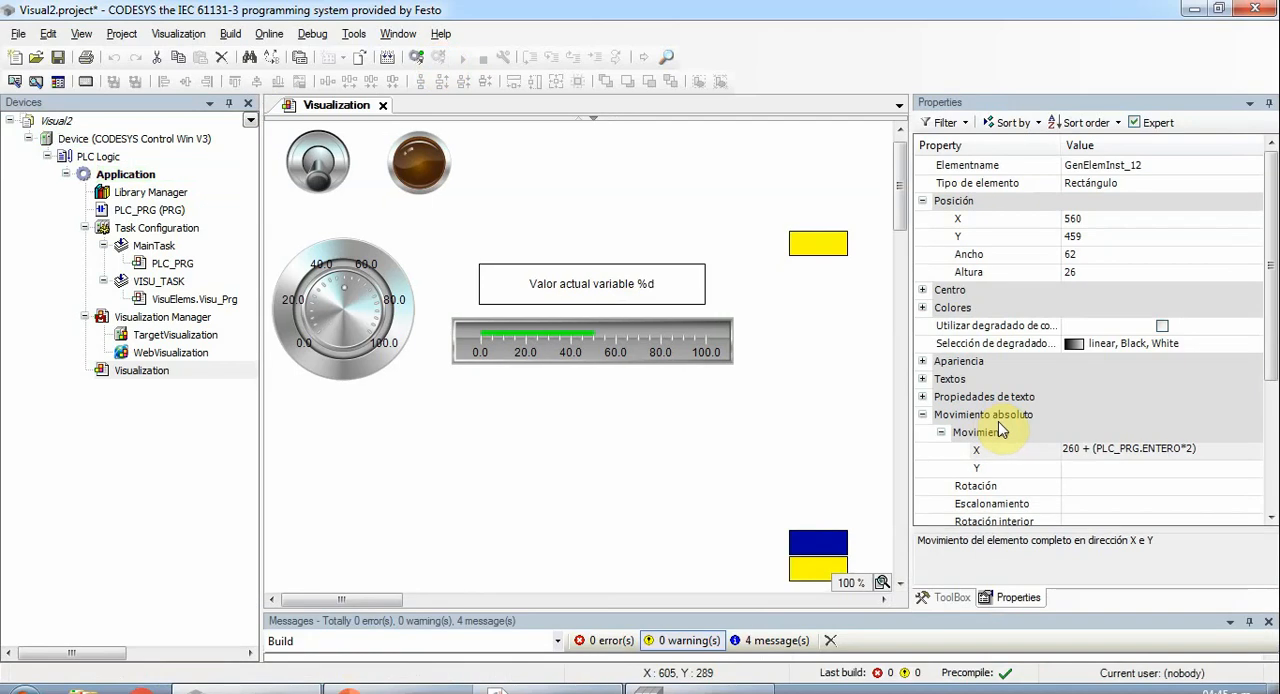
pyautogui.click(1088, 452)
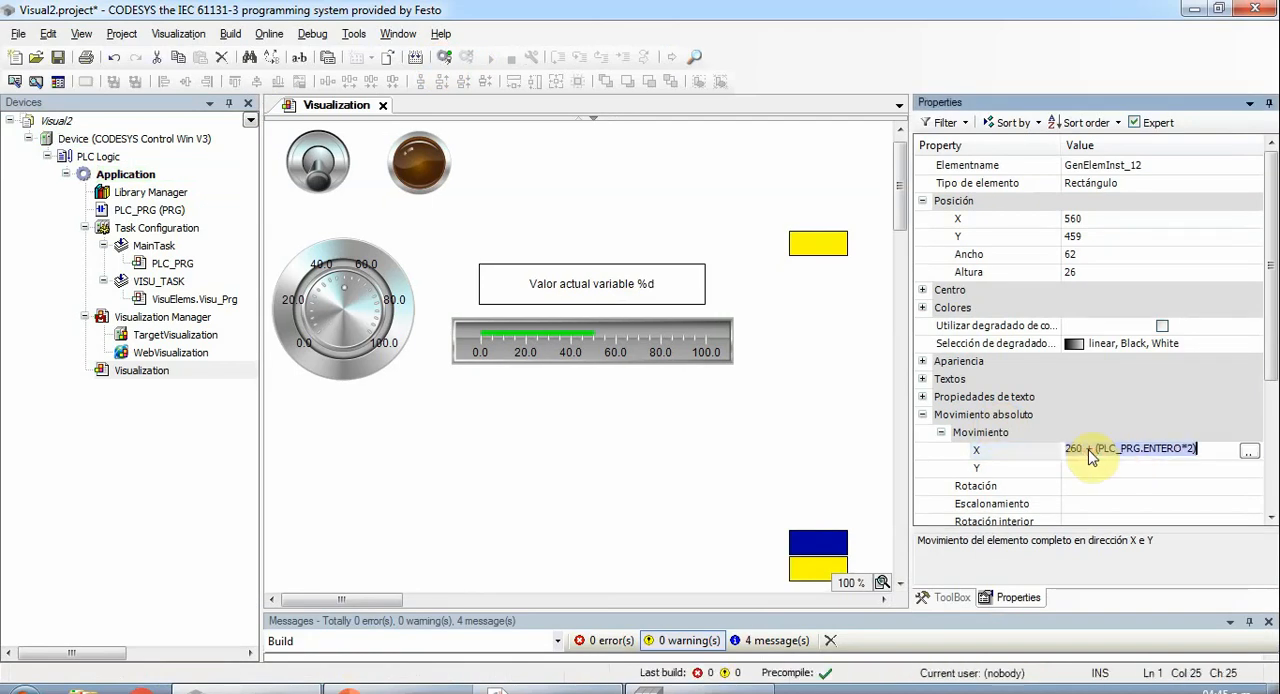
pyautogui.click(1094, 449)
pyautogui.moveTo(1094, 449); pyautogui.dragTo(965, 443)
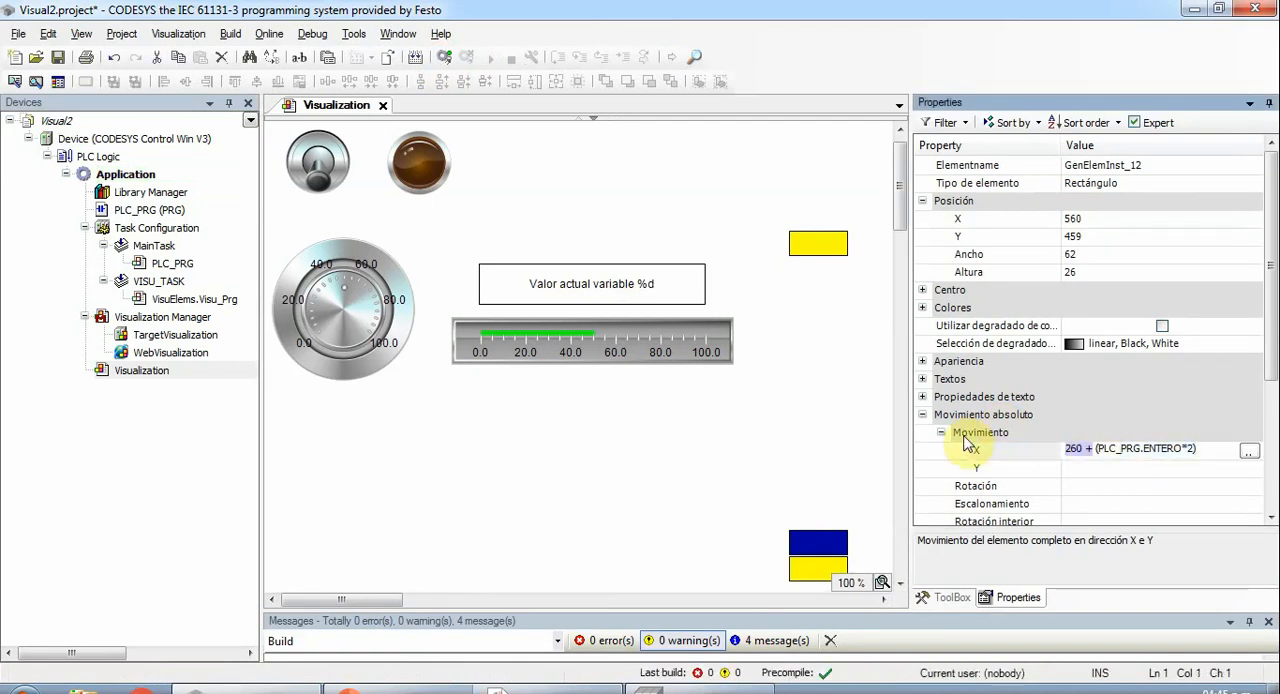
pyautogui.press('Delete')
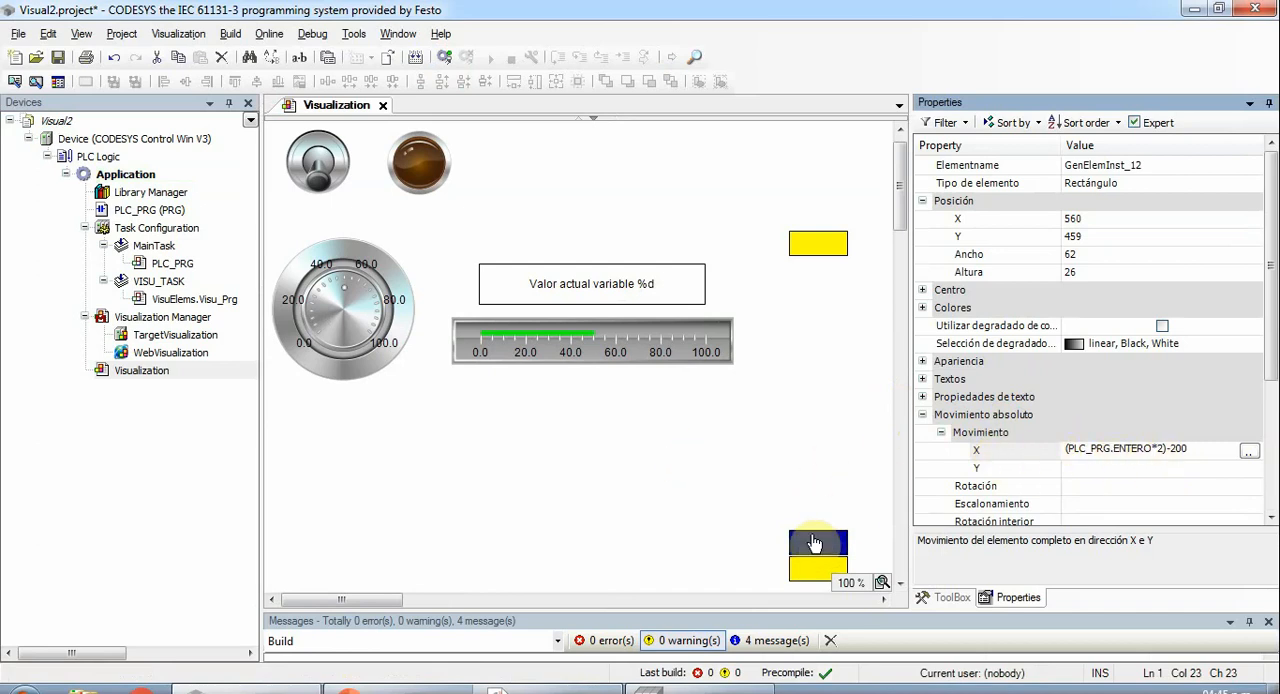
# - Build the project, log in with download, and start the application
pyautogui.click(416, 60)
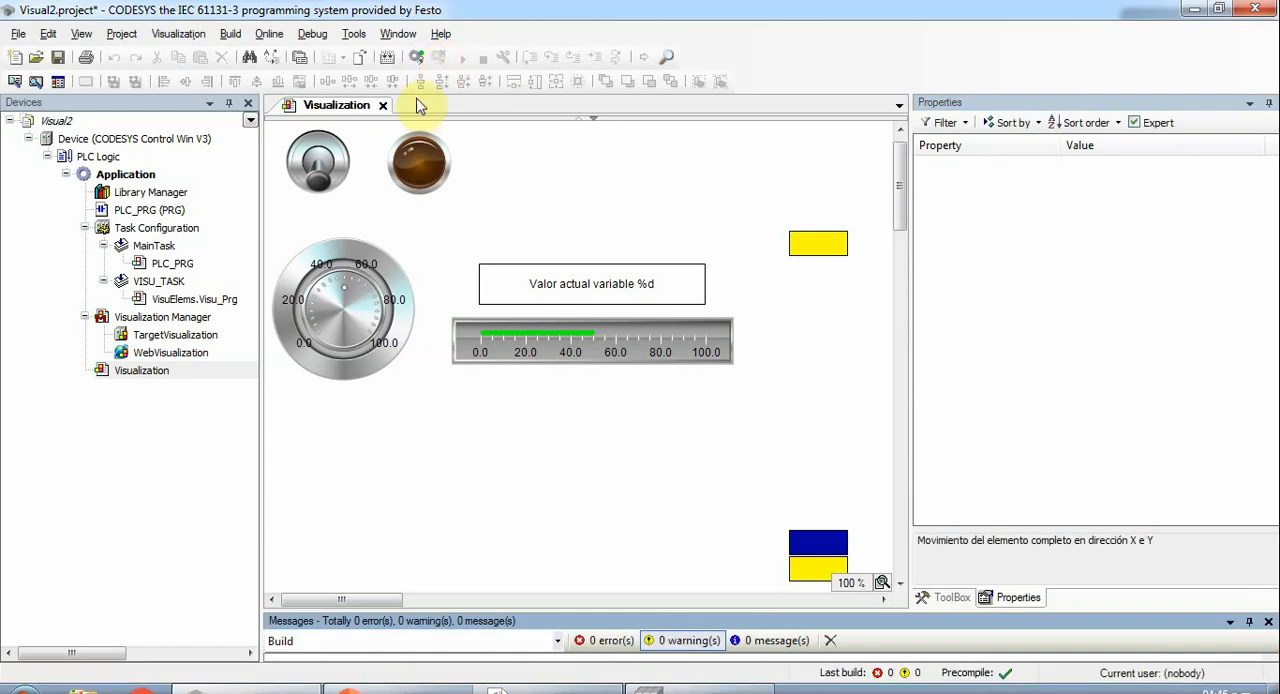
pyautogui.click(415, 57)
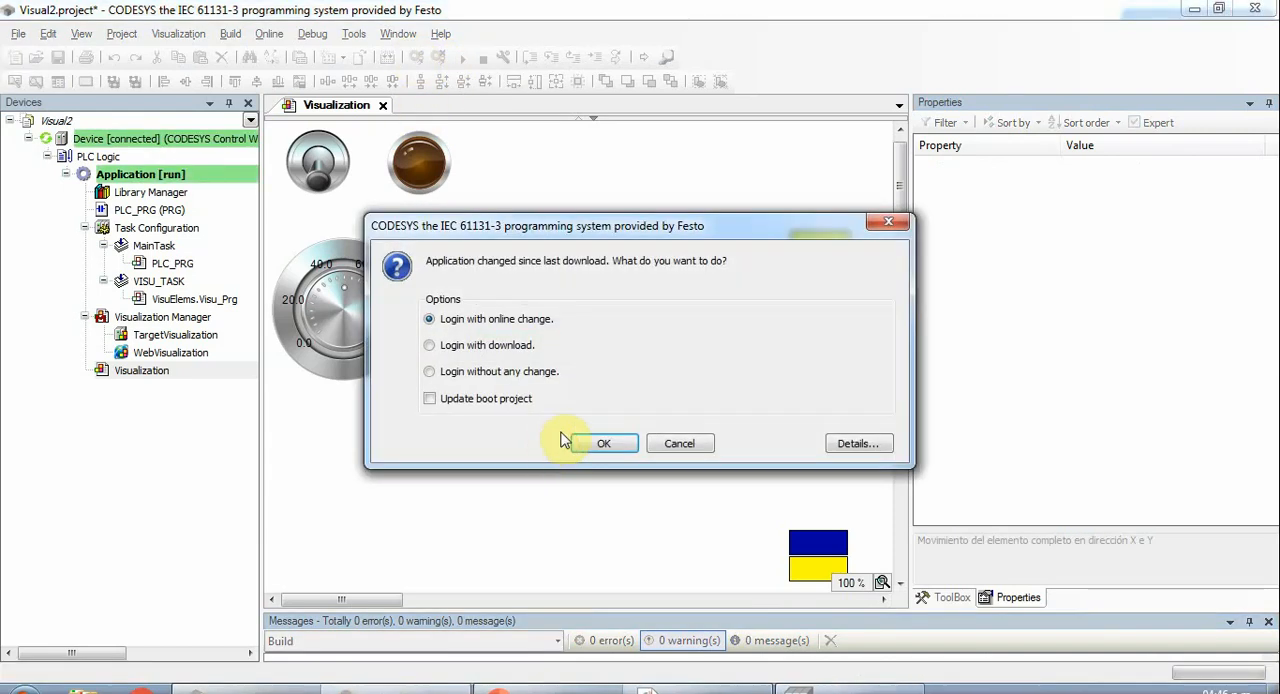
pyautogui.click(500, 350)
pyautogui.click(596, 442)
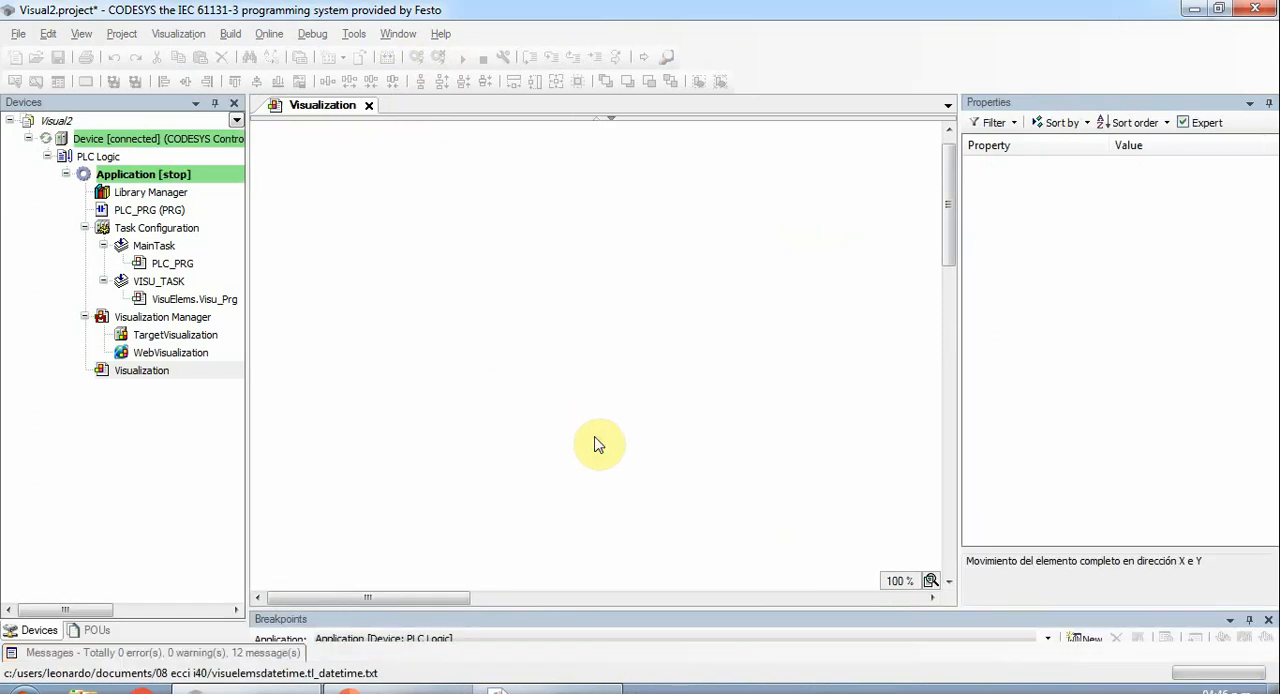
pyautogui.press('F5')
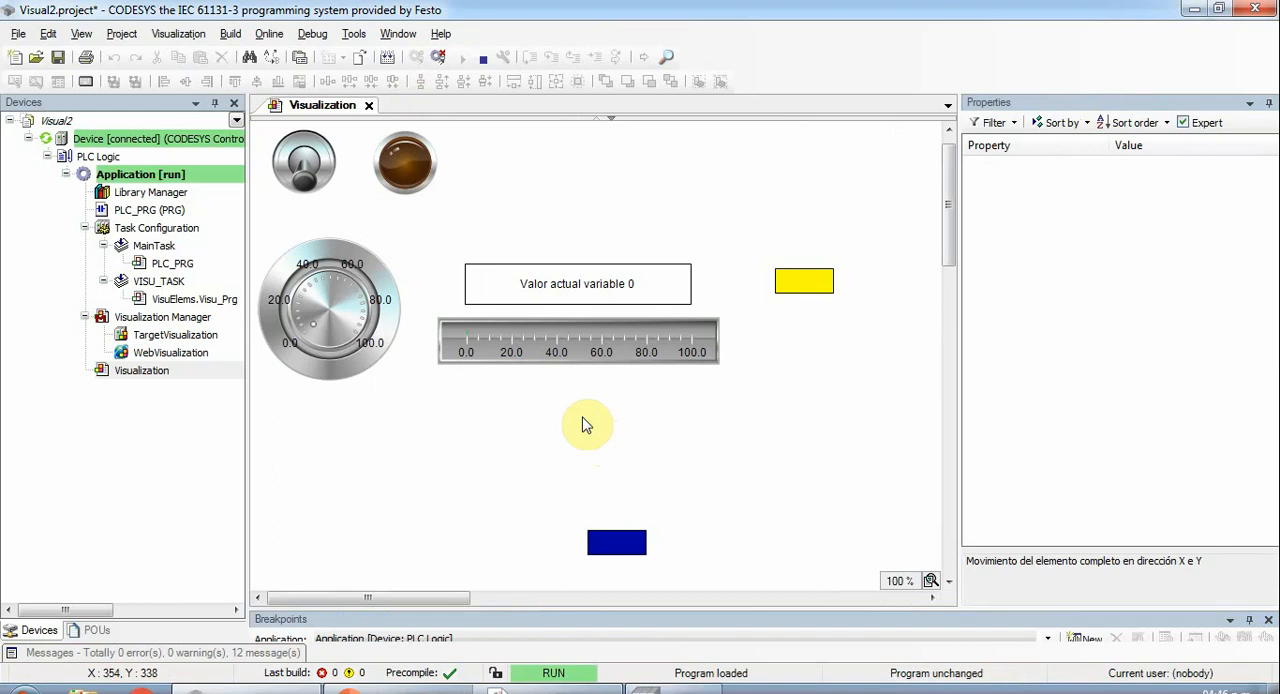
# - Turn the potentiometer to check the blue rectangle's horizontal movement in the running visualization, and log out of the controller
pyautogui.moveTo(951, 182); pyautogui.dragTo(949, 208)
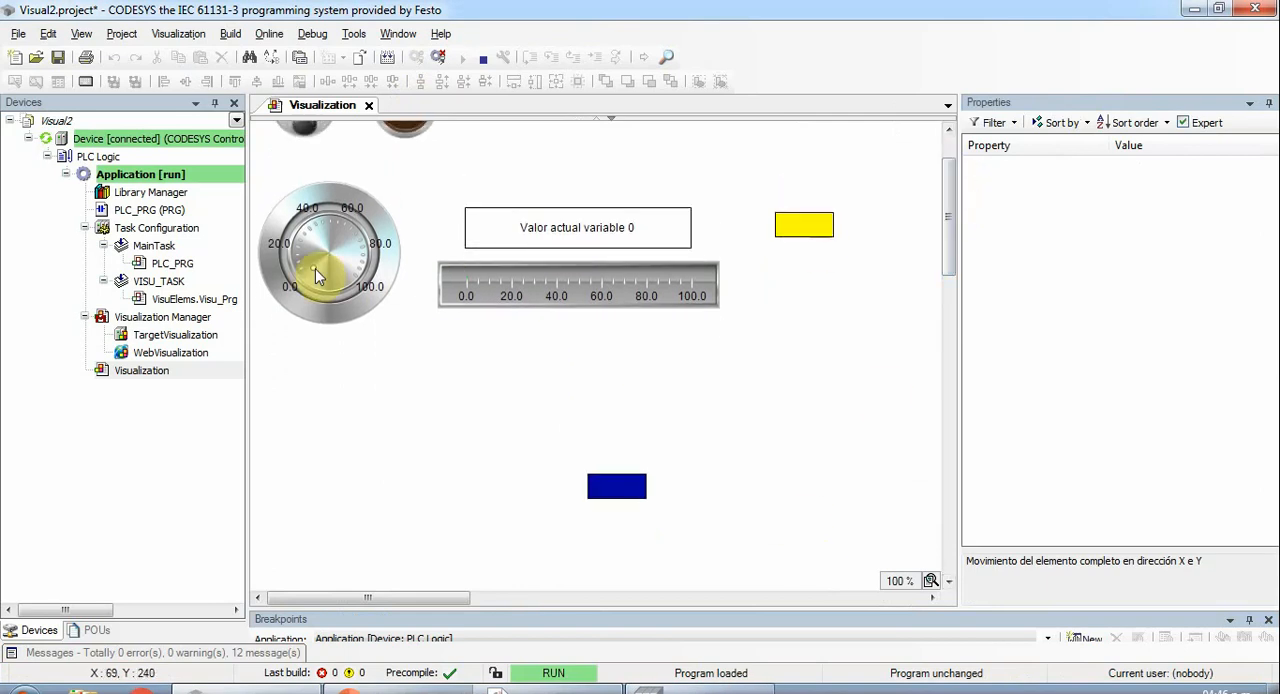
pyautogui.moveTo(313, 267); pyautogui.dragTo(312, 299)
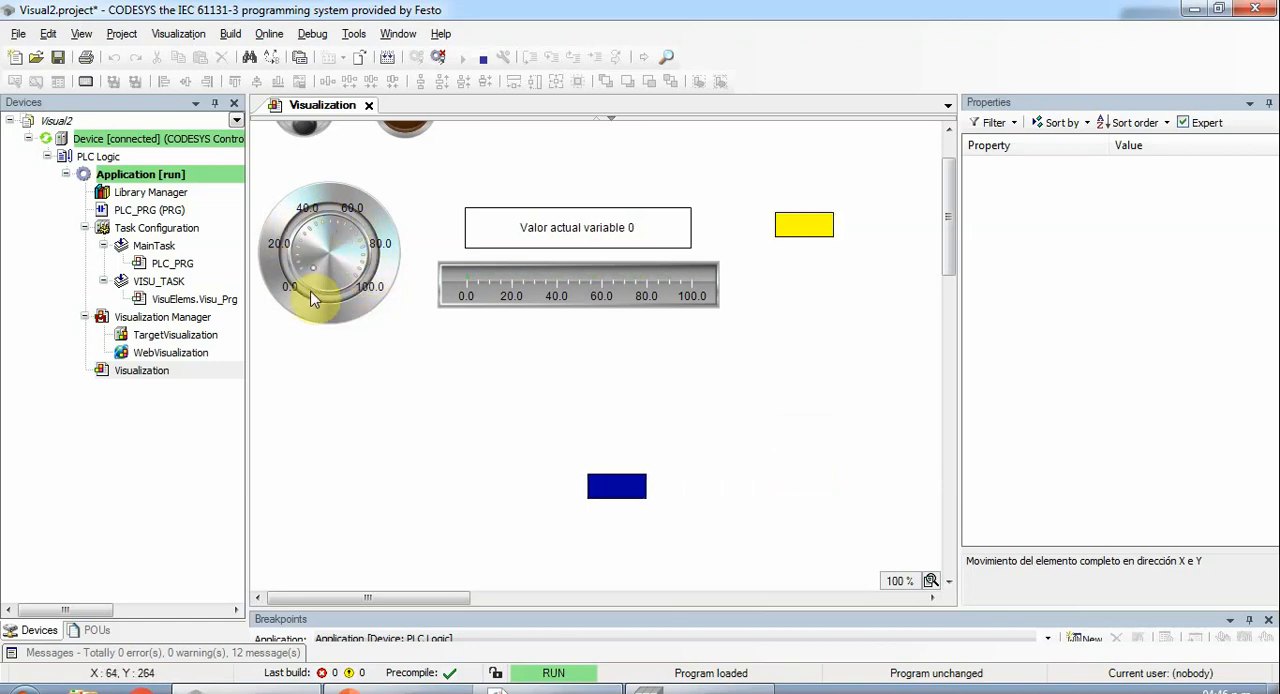
pyautogui.click(439, 60)
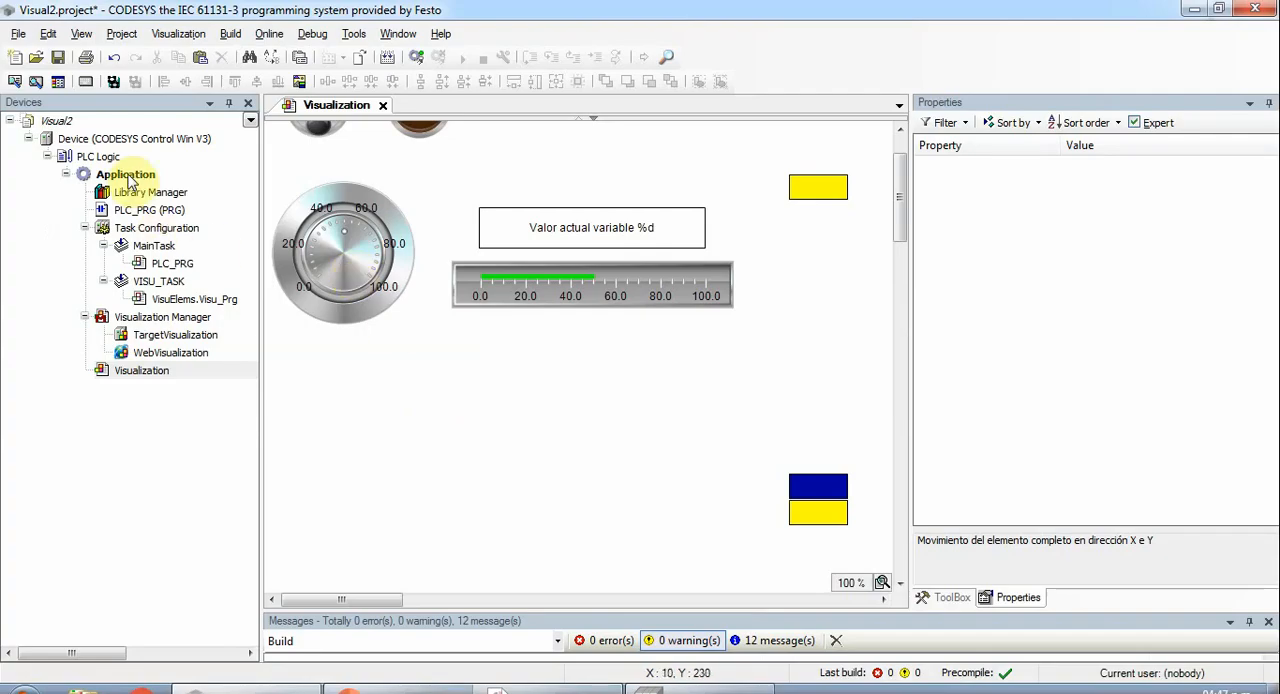
# - Add an image pool named ImagePool to the application
pyautogui.click(126, 176)
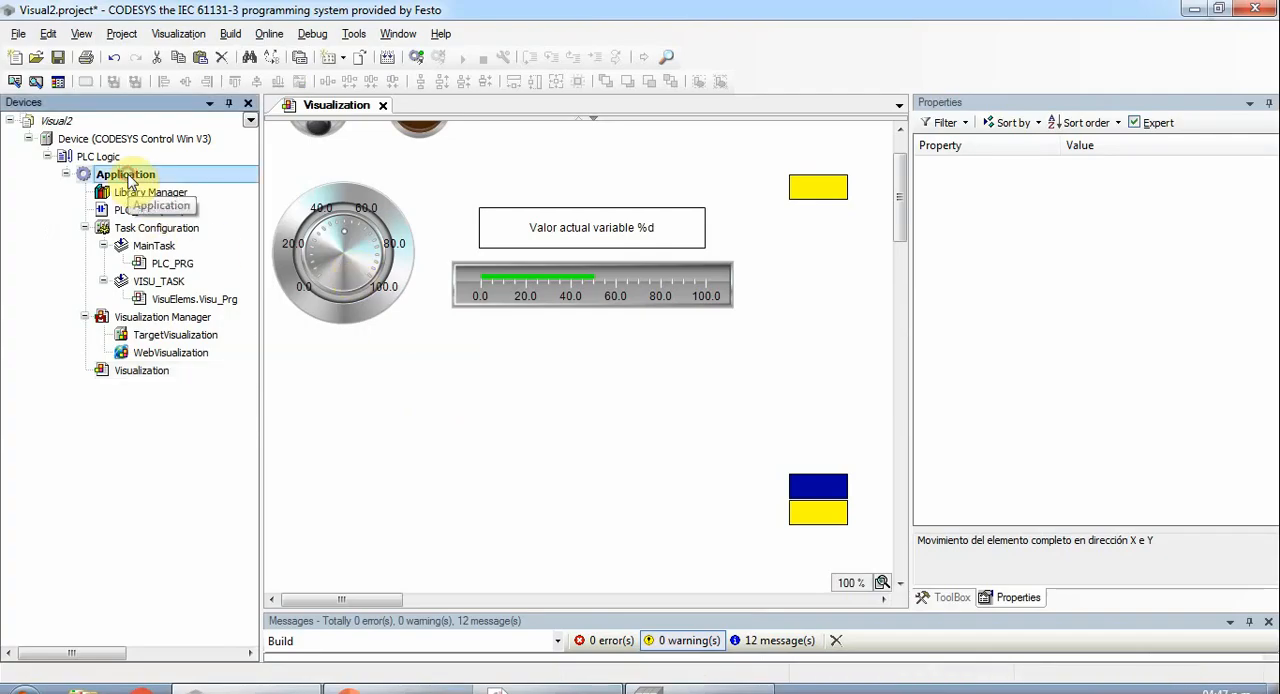
pyautogui.rightClick(126, 176)
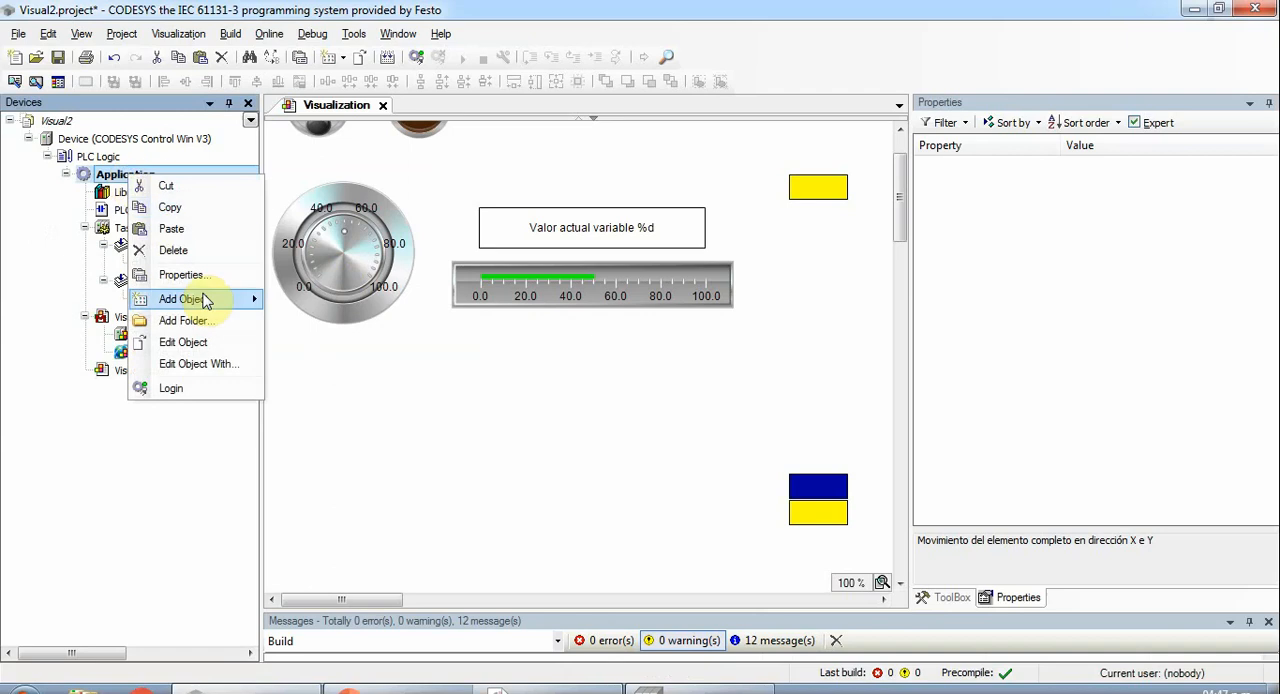
pyautogui.moveTo(217, 305)
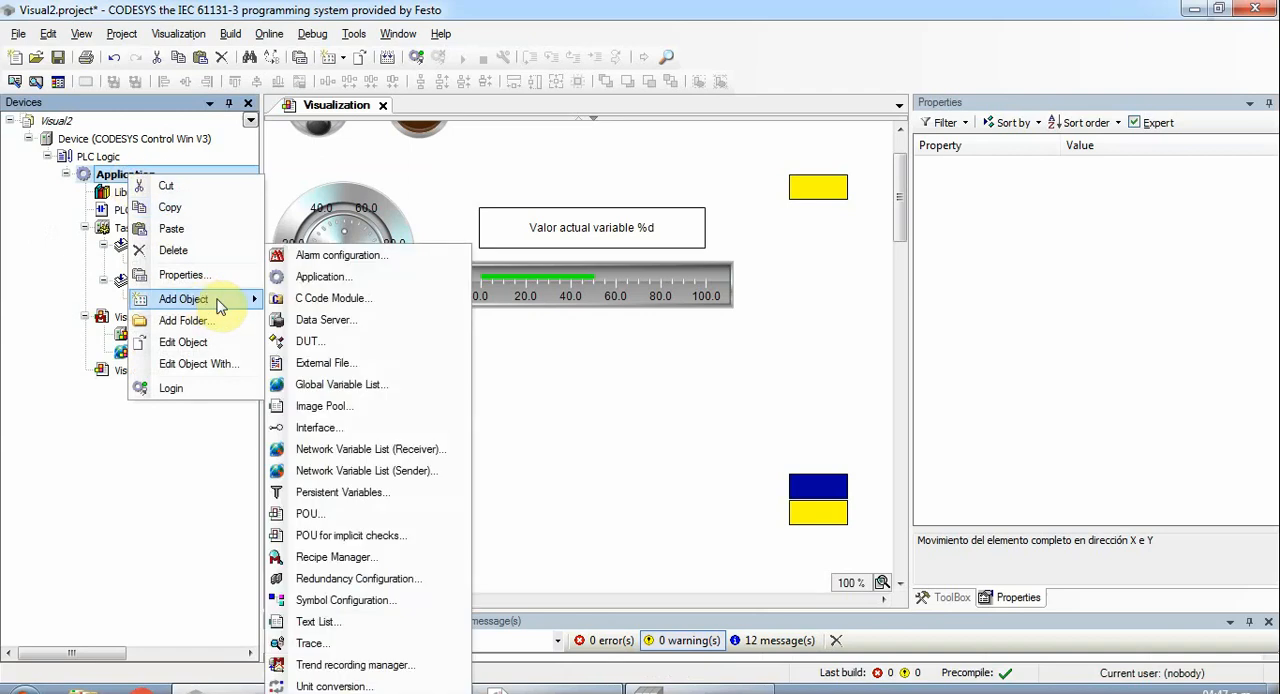
pyautogui.click(320, 406)
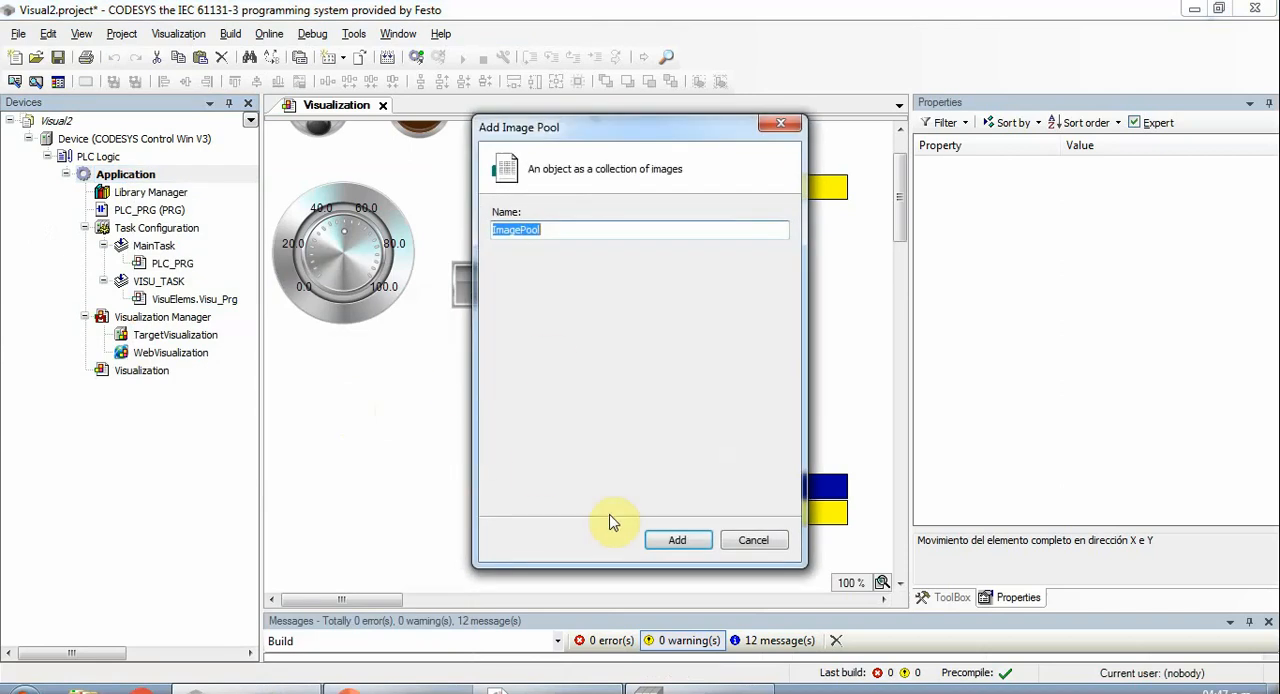
pyautogui.click(677, 540)
# - Add smiley.jpg from the Videos library to the image pool, embedded into the project, and close the image pool
pyautogui.click(430, 150)
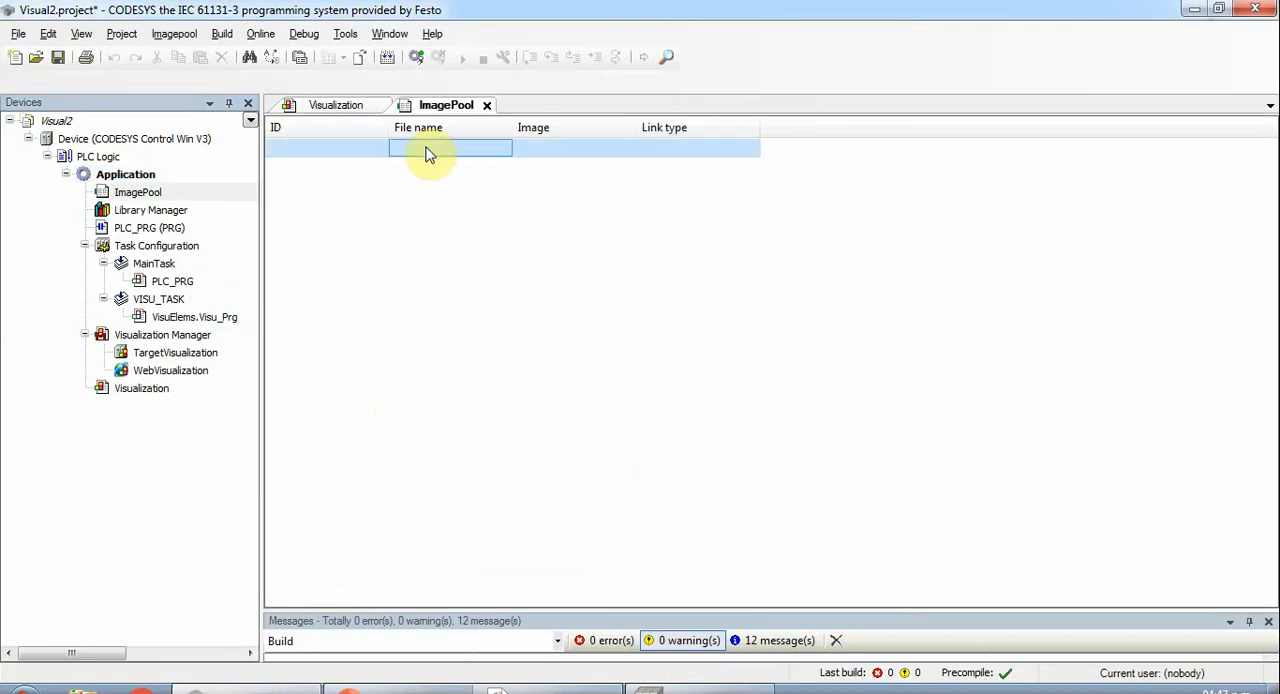
pyautogui.click(426, 147)
pyautogui.click(500, 148)
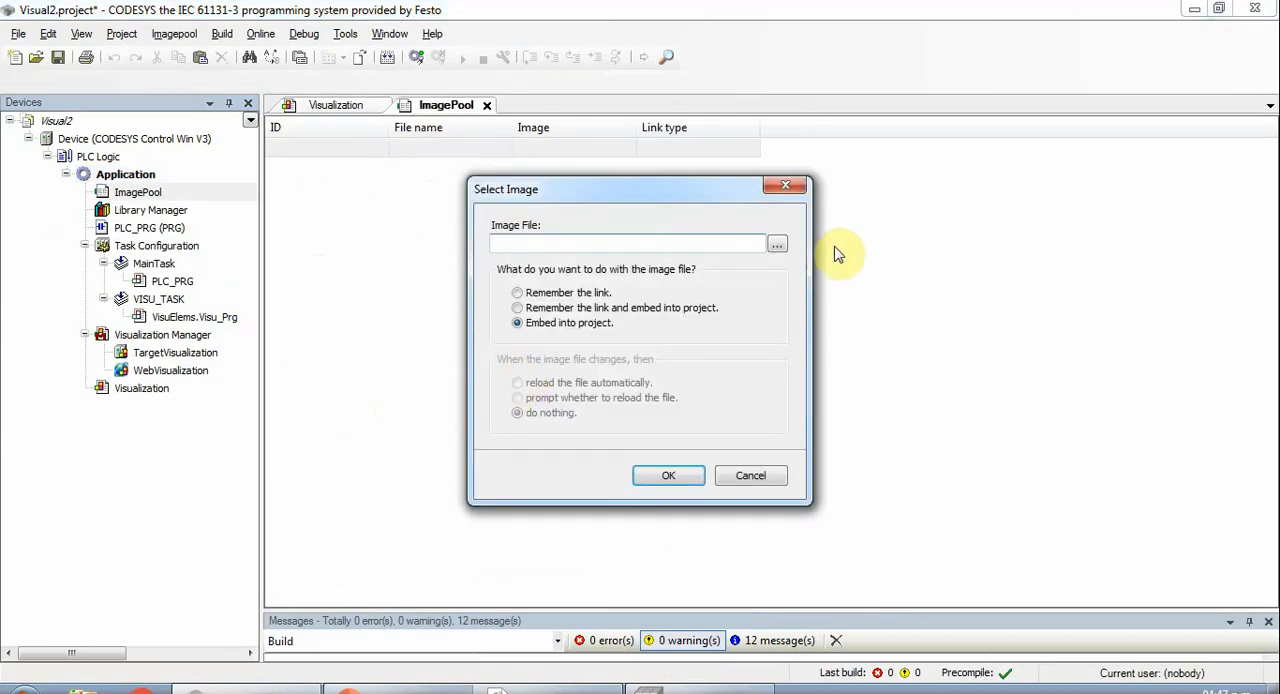
pyautogui.click(776, 245)
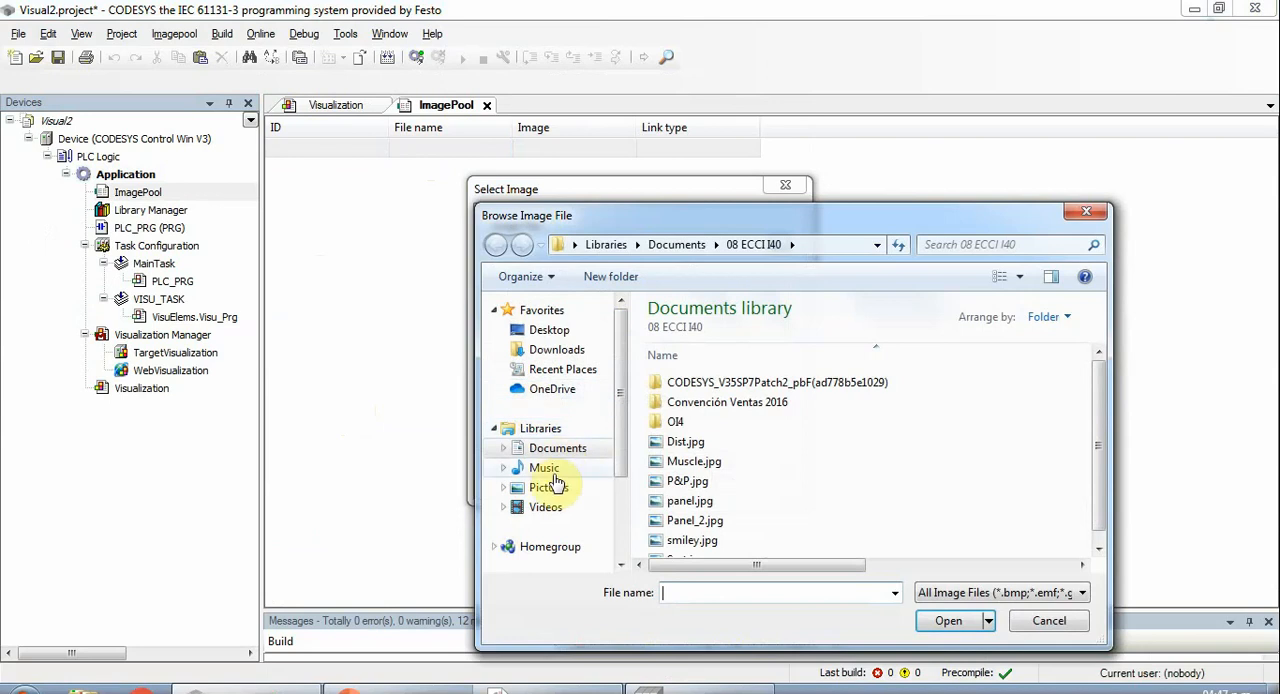
pyautogui.click(545, 507)
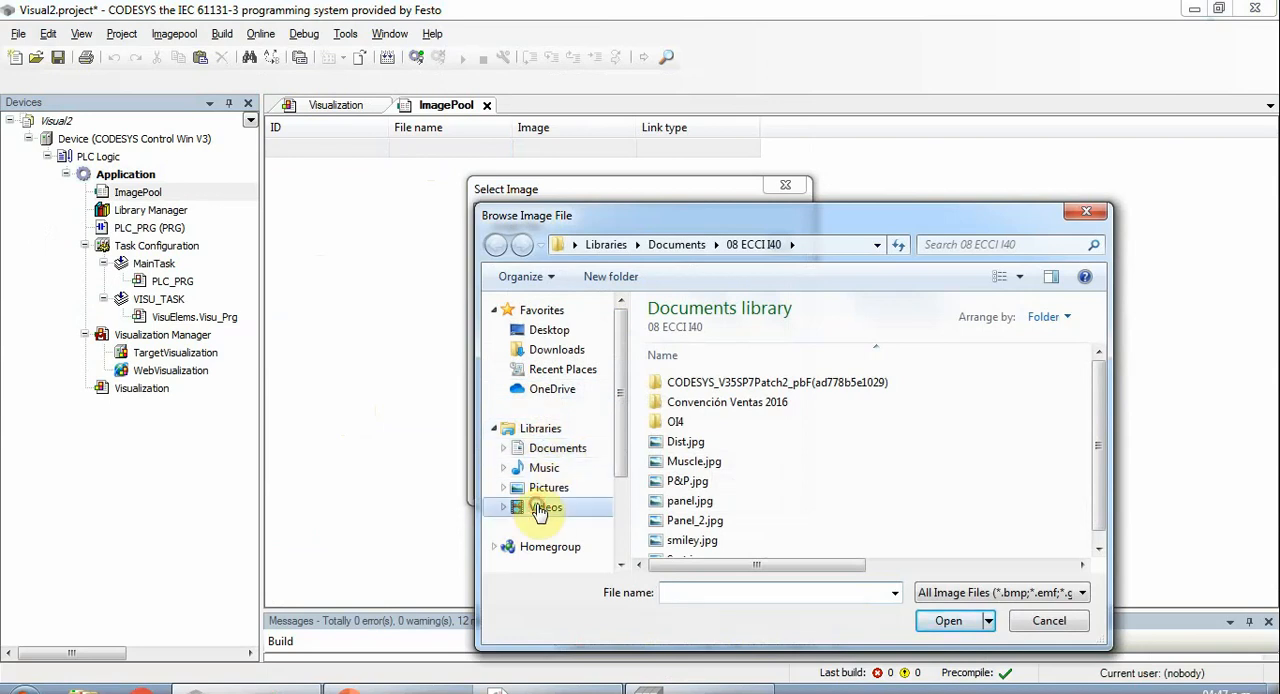
pyautogui.click(825, 405)
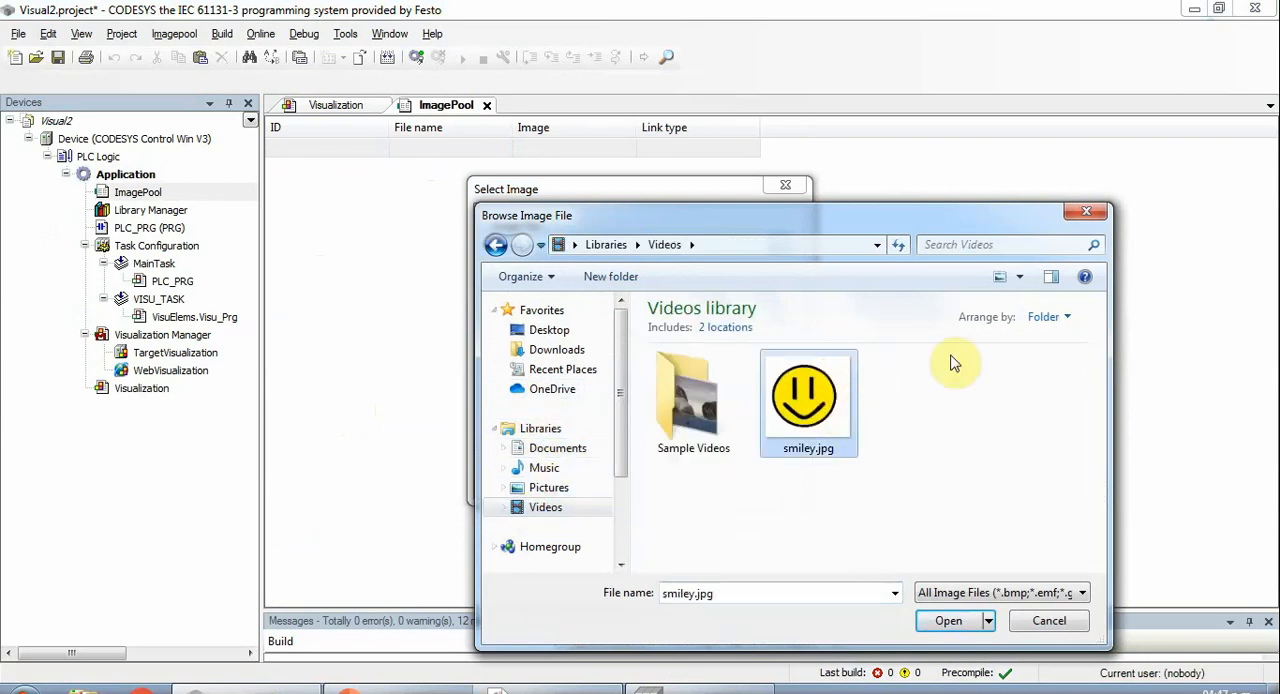
pyautogui.moveTo(863, 225); pyautogui.dragTo(650, 23)
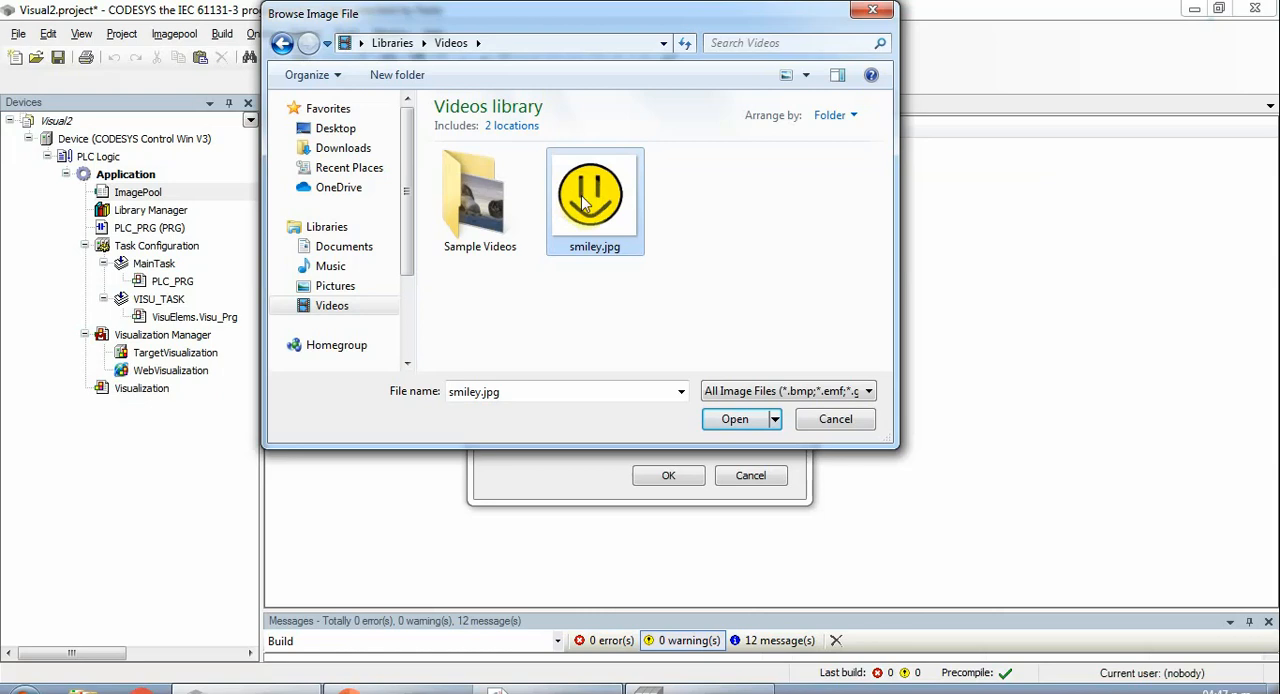
pyautogui.click(735, 421)
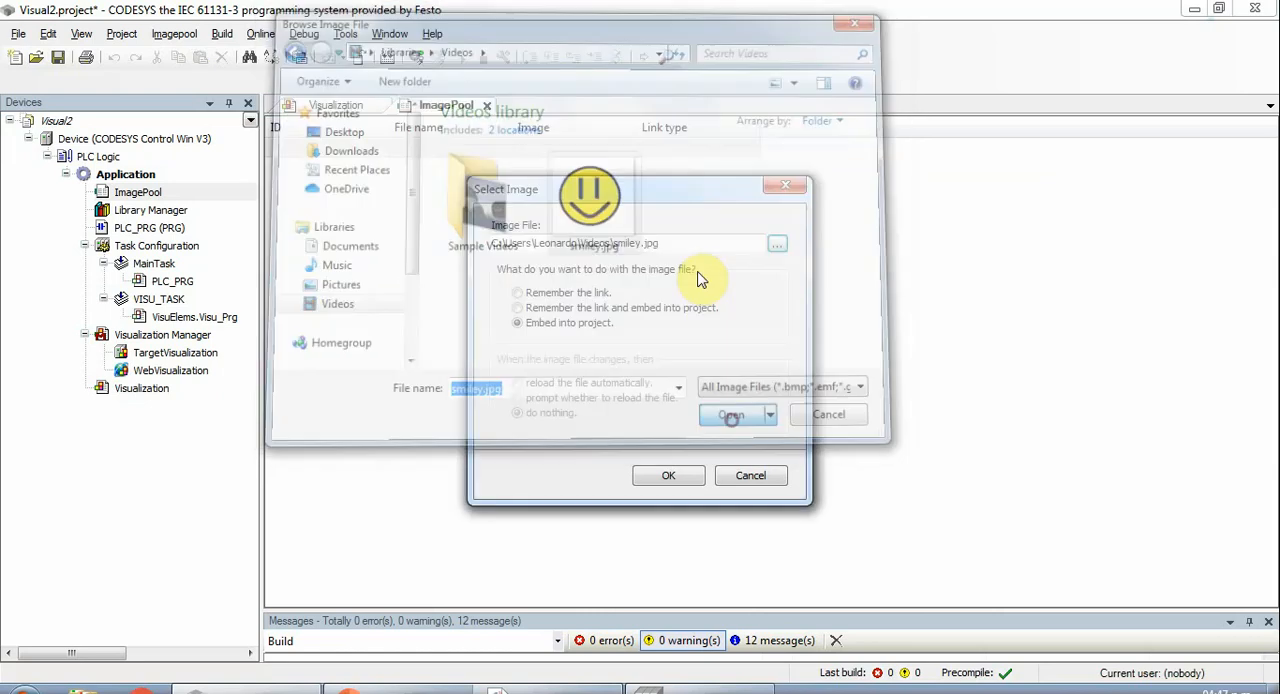
pyautogui.click(687, 484)
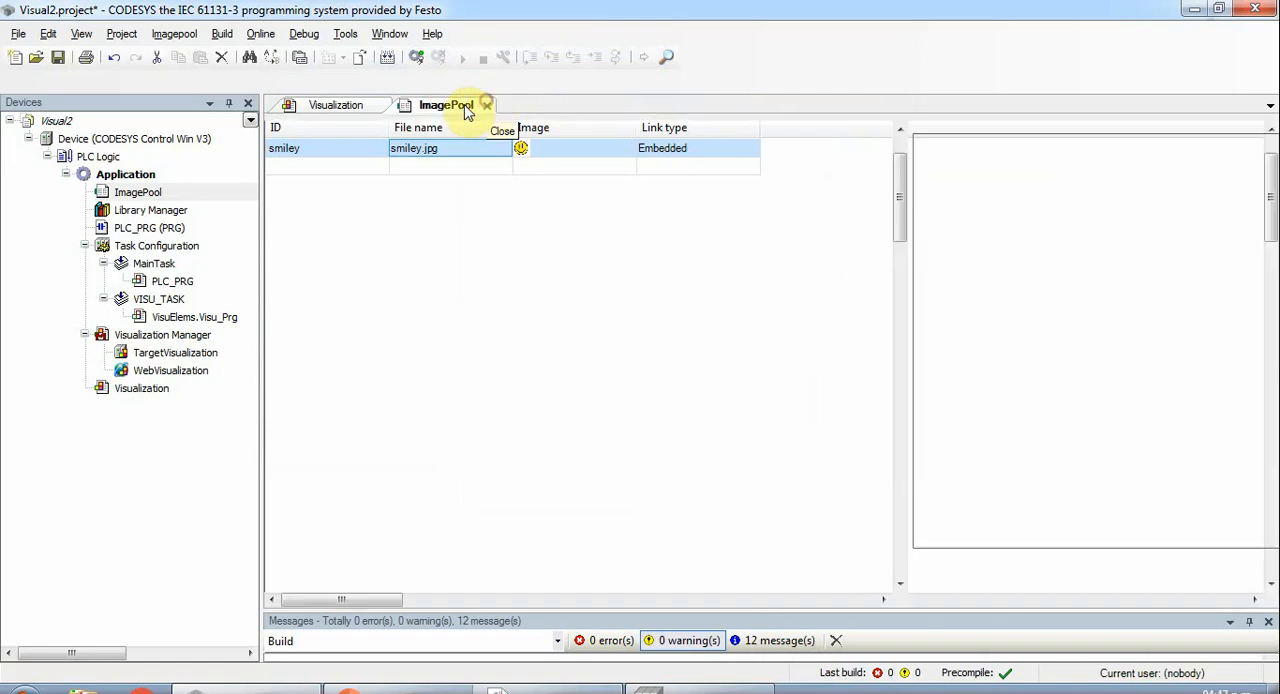
pyautogui.click(488, 106)
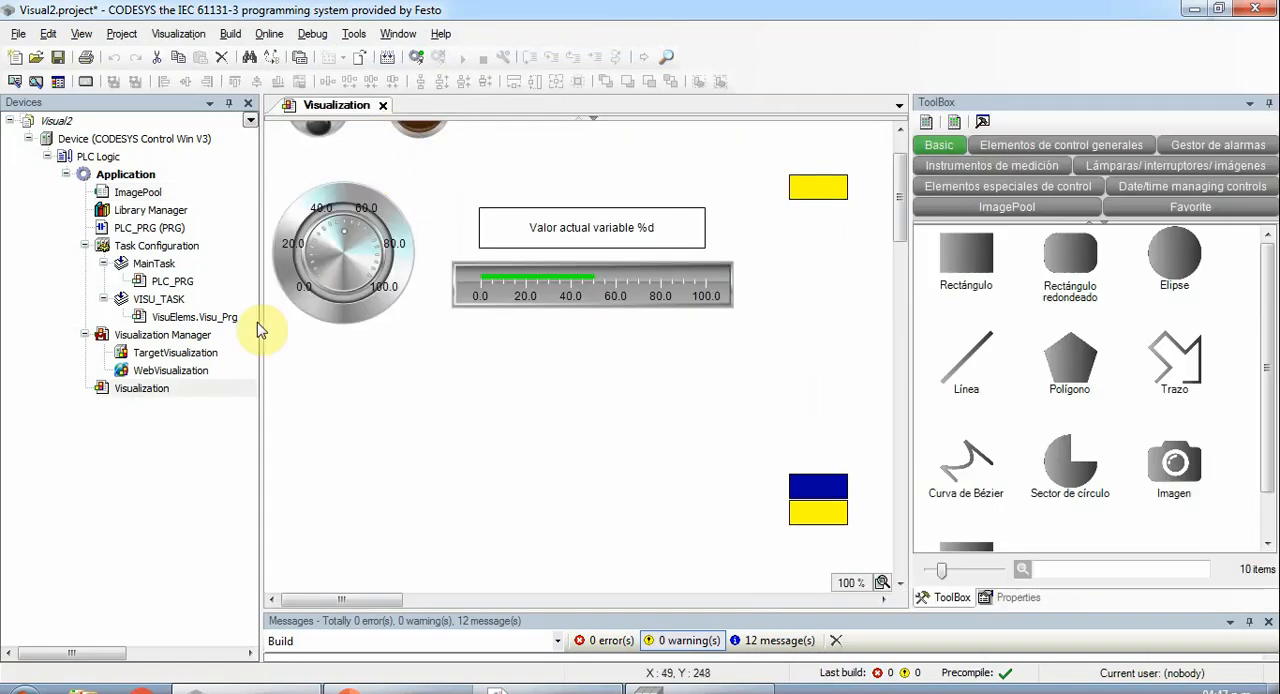
# - Place the smiley image from the image pool in the visualization below the potentiometer, at about X 12, Y 338
pyautogui.click(986, 208)
pyautogui.click(964, 255)
pyautogui.moveTo(964, 255); pyautogui.dragTo(412, 422)
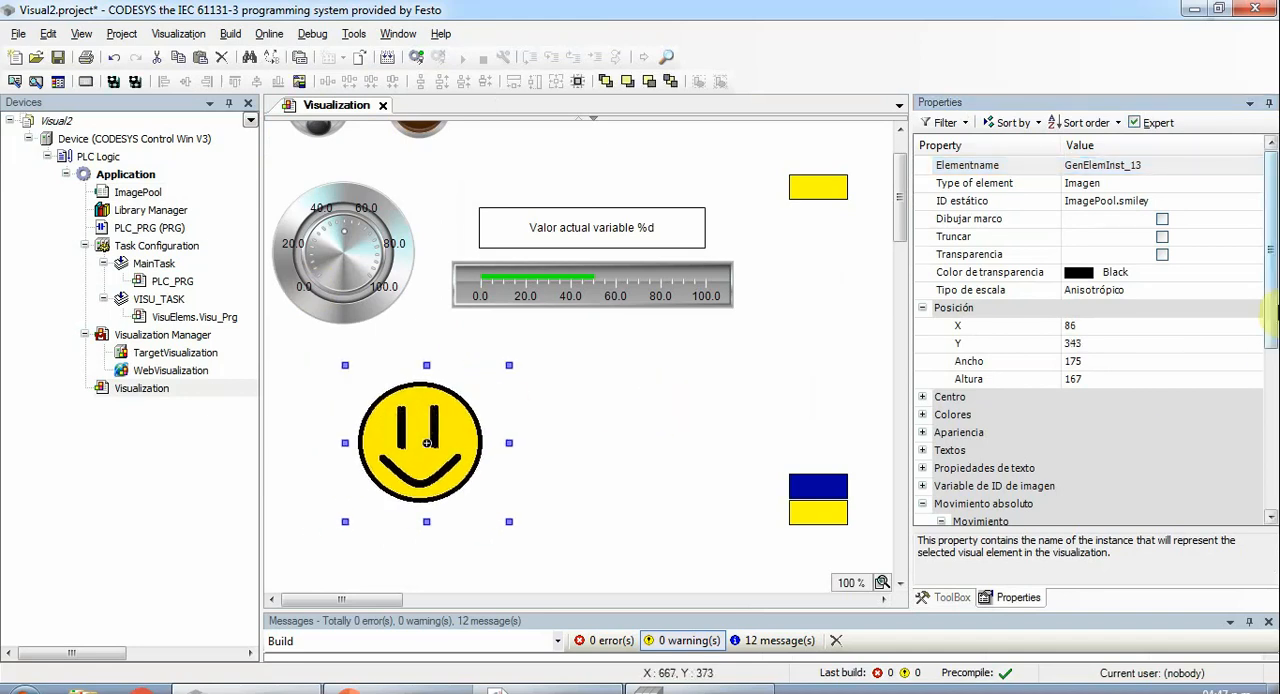
pyautogui.moveTo(383, 431); pyautogui.dragTo(514, 450)
pyautogui.click(1269, 157)
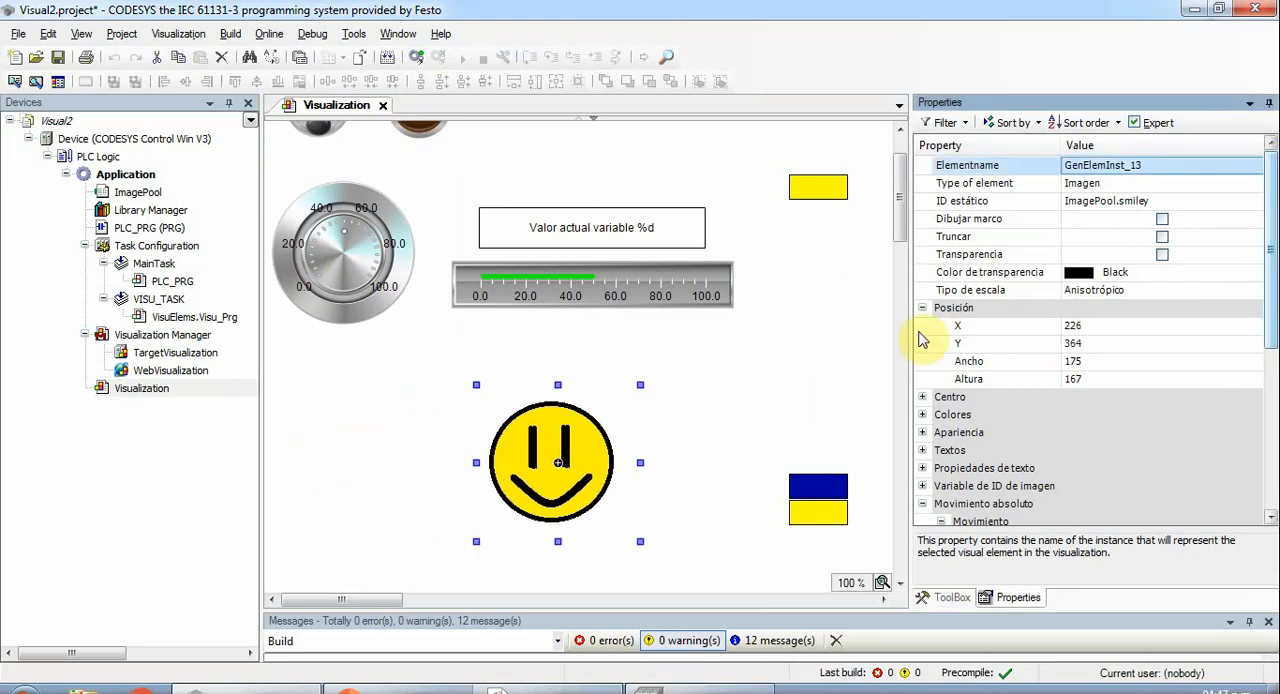
pyautogui.scroll(3, 905, 230)
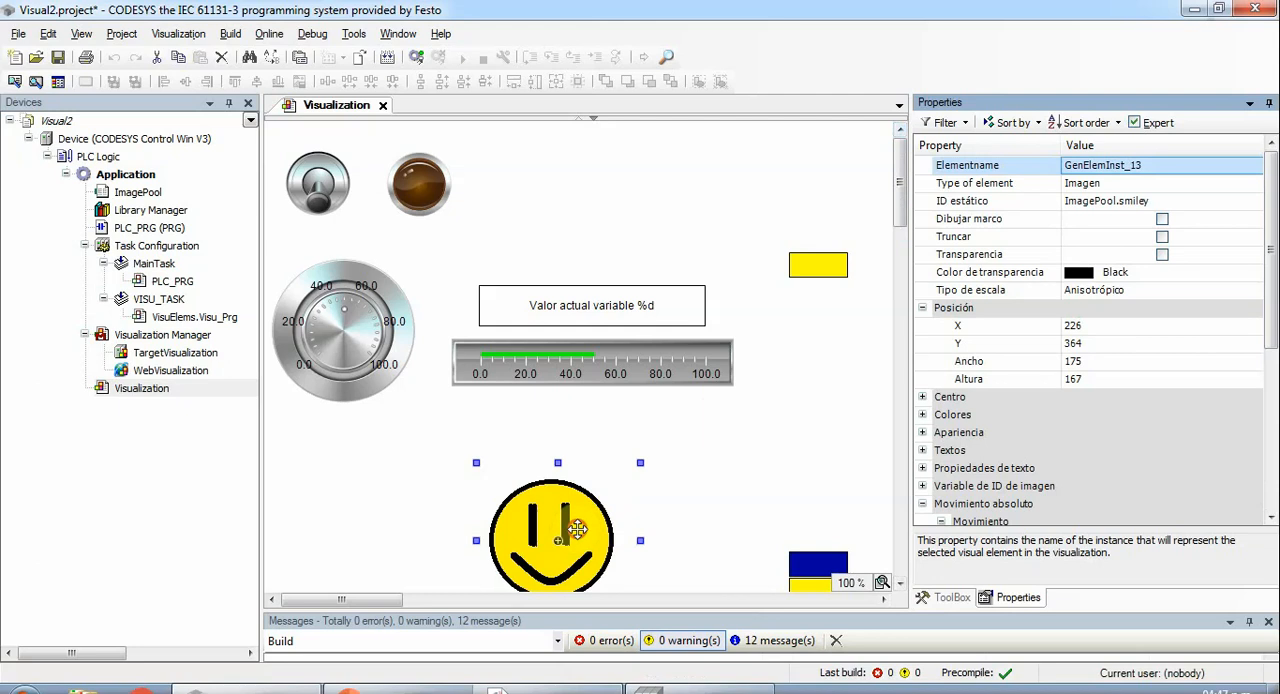
pyautogui.moveTo(565, 575); pyautogui.dragTo(376, 505)
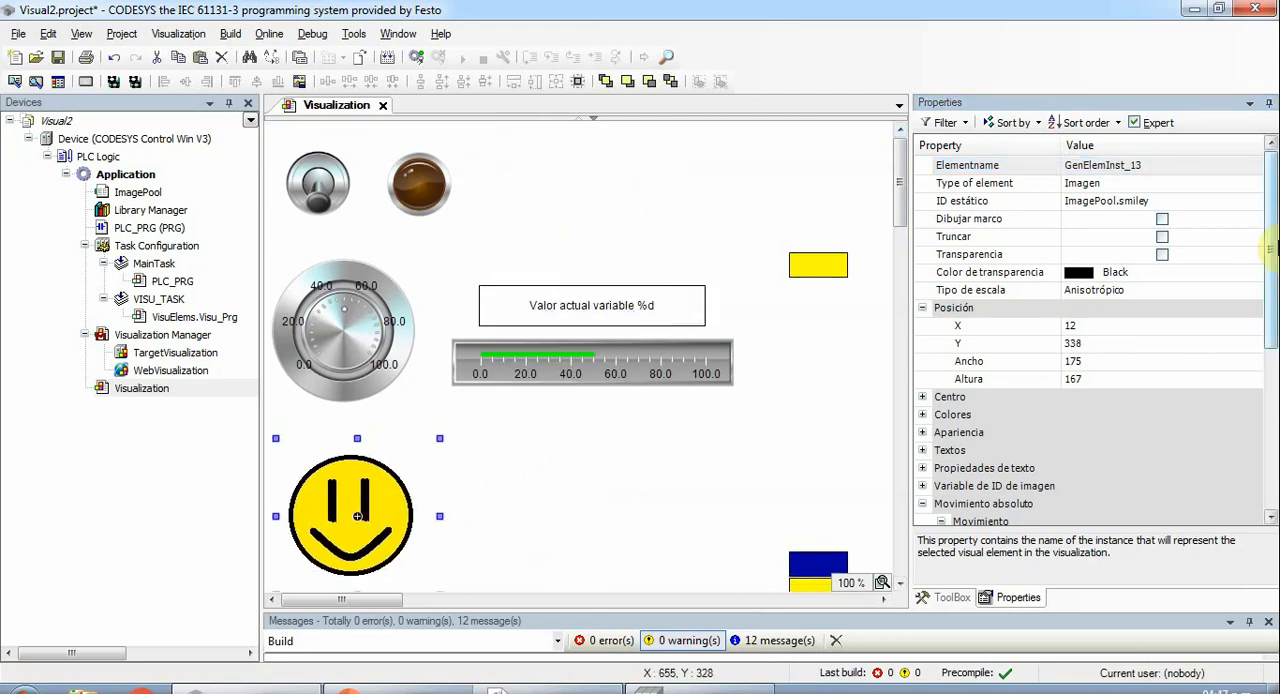
# - Set the smiley image's invisibility state variable to NOT PLC_PRG.BOOLEANA
pyautogui.moveTo(1270, 250); pyautogui.dragTo(1265, 472)
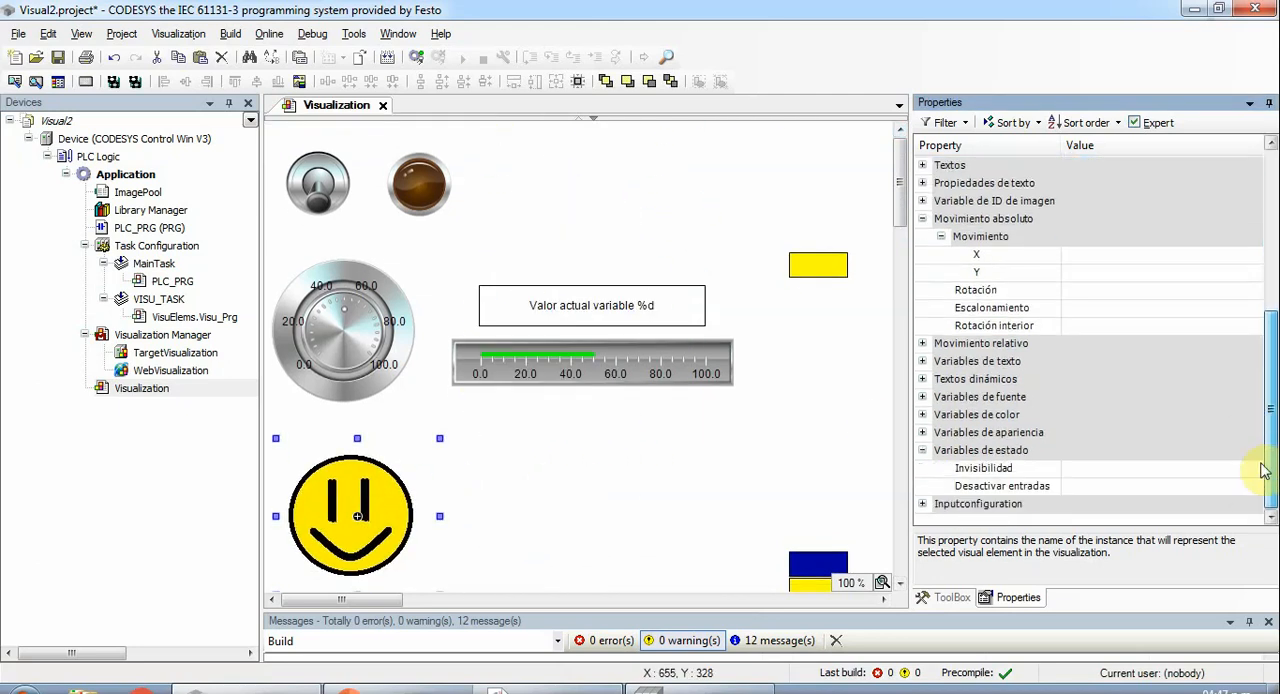
pyautogui.click(1068, 470)
pyautogui.click(1068, 470)
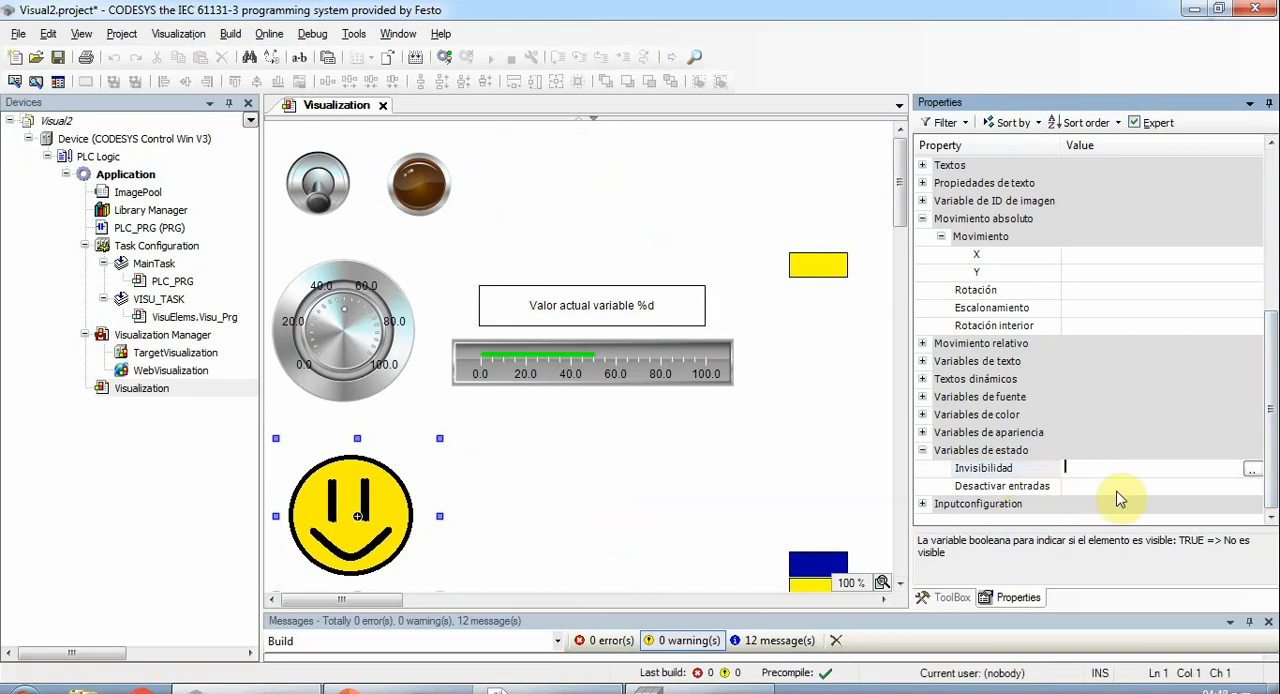
pyautogui.write('NOT PLC')
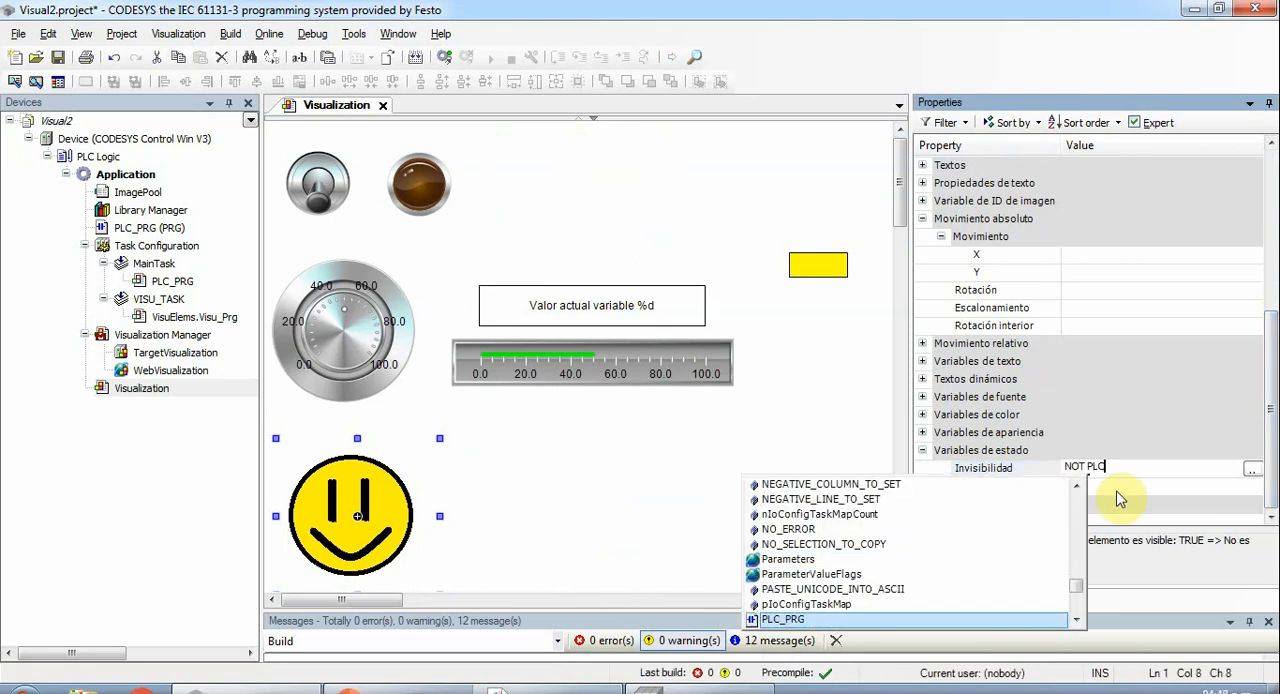
pyautogui.write('_PRG.')
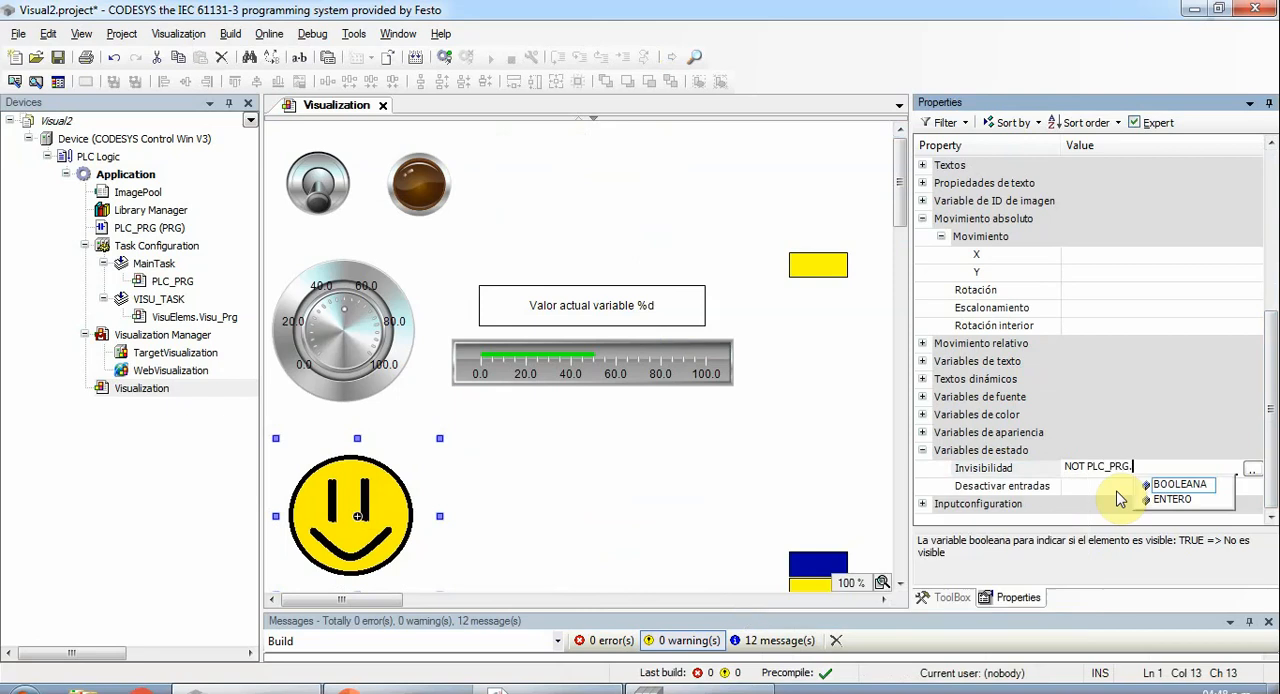
pyautogui.write('BOO')
pyautogui.press('Return')
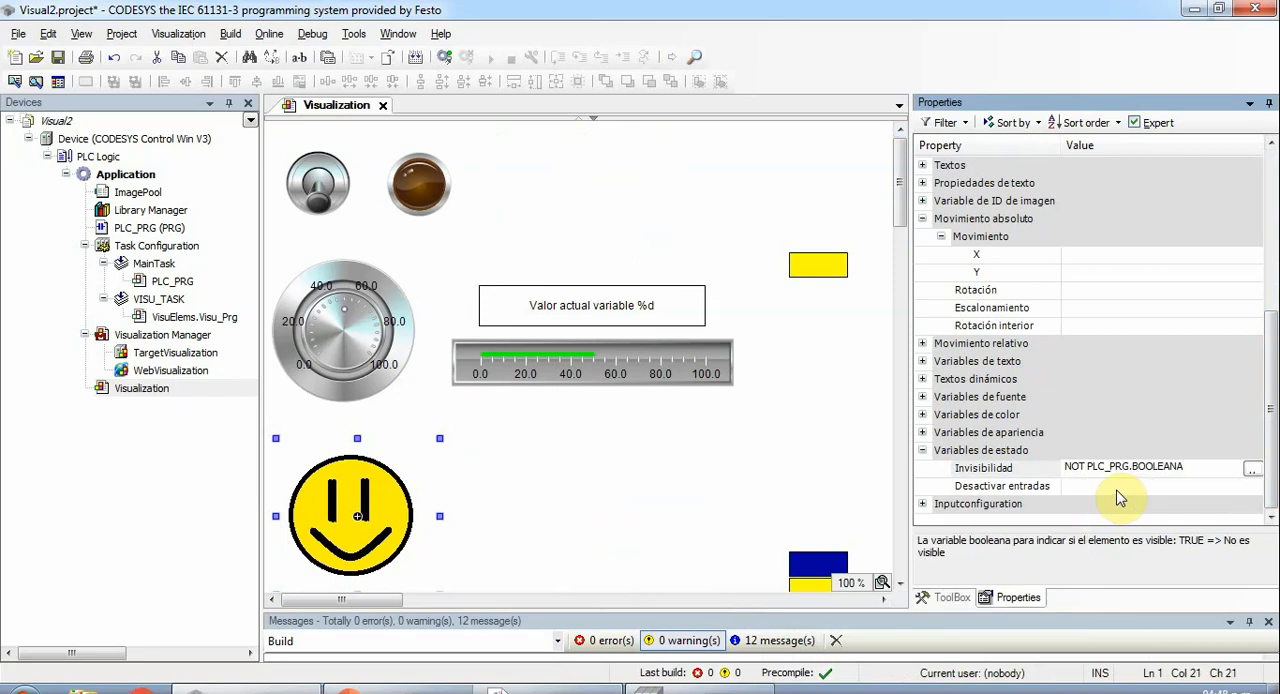
# - Set the smiley image's inner rotation (Rotación interior) under absolute movement to PLC_PRG.ENTERO
pyautogui.click(1076, 324)
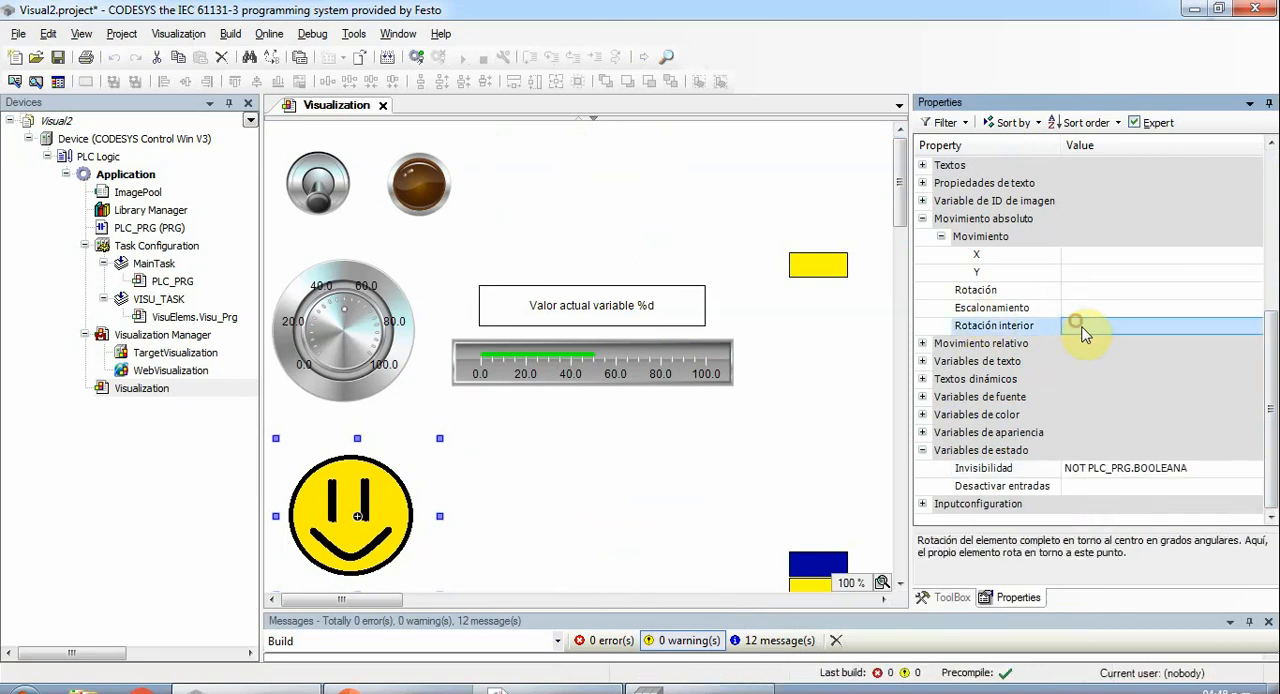
pyautogui.click(1081, 327)
pyautogui.write('PLC_PR')
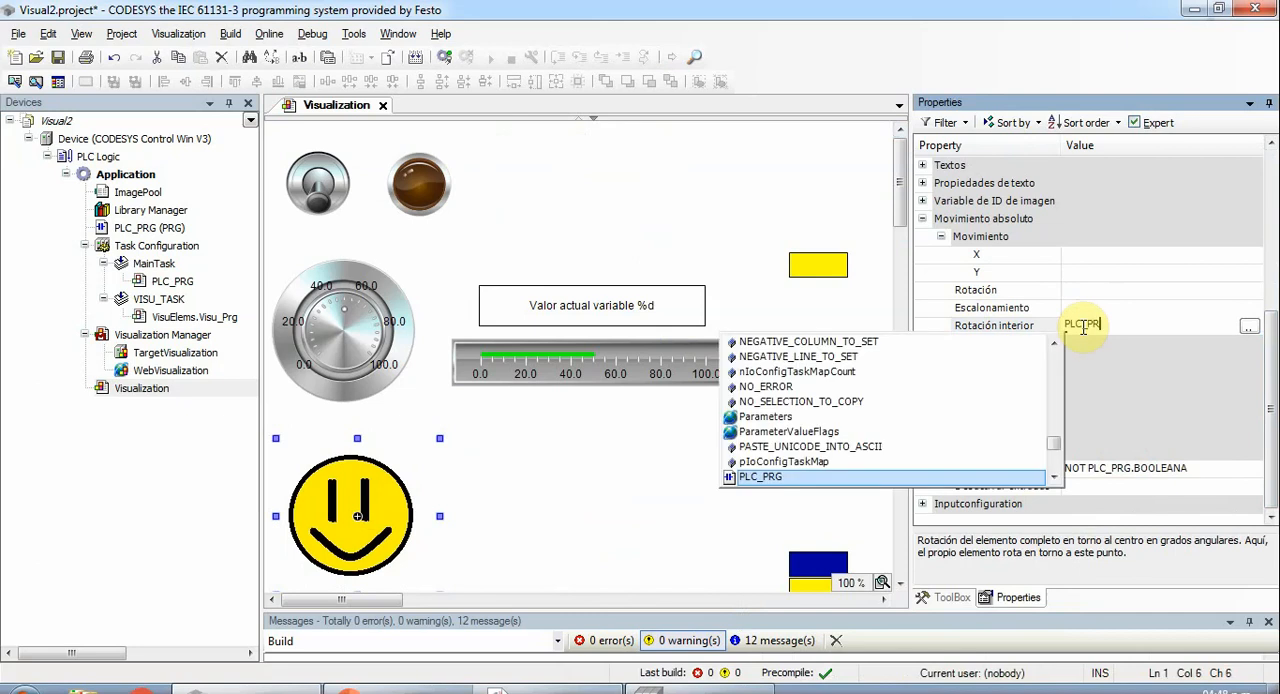
pyautogui.write('G.')
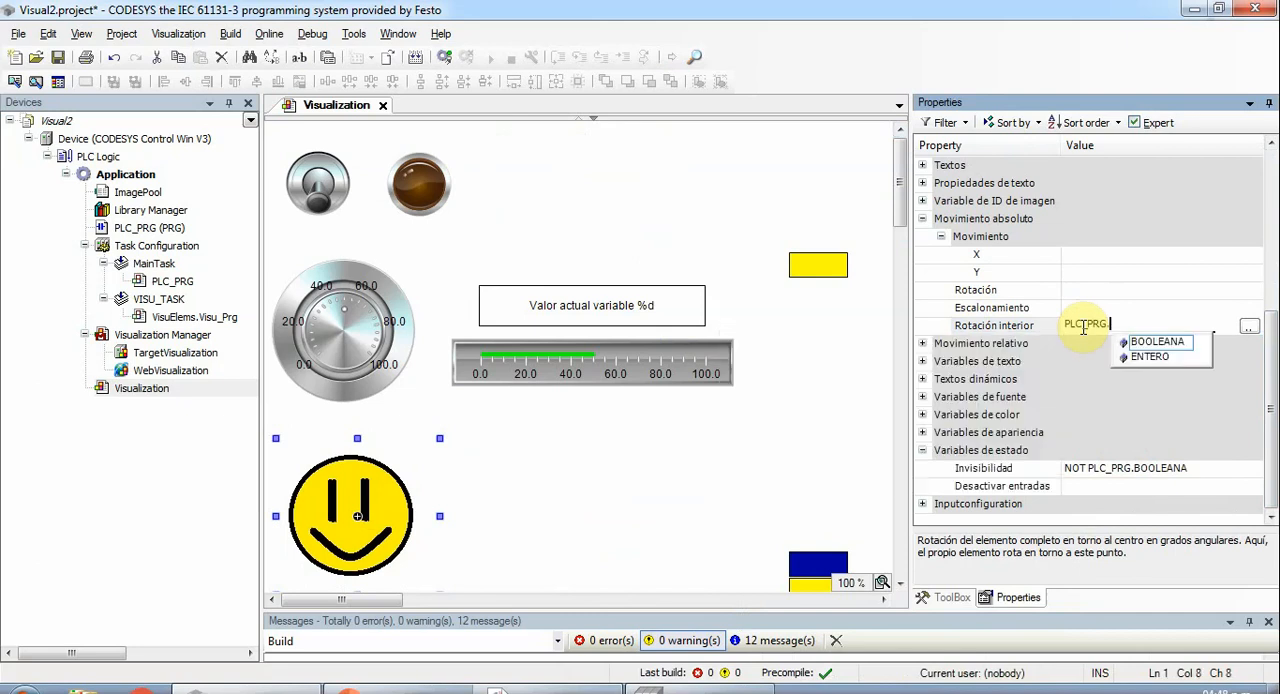
pyautogui.press('Return')
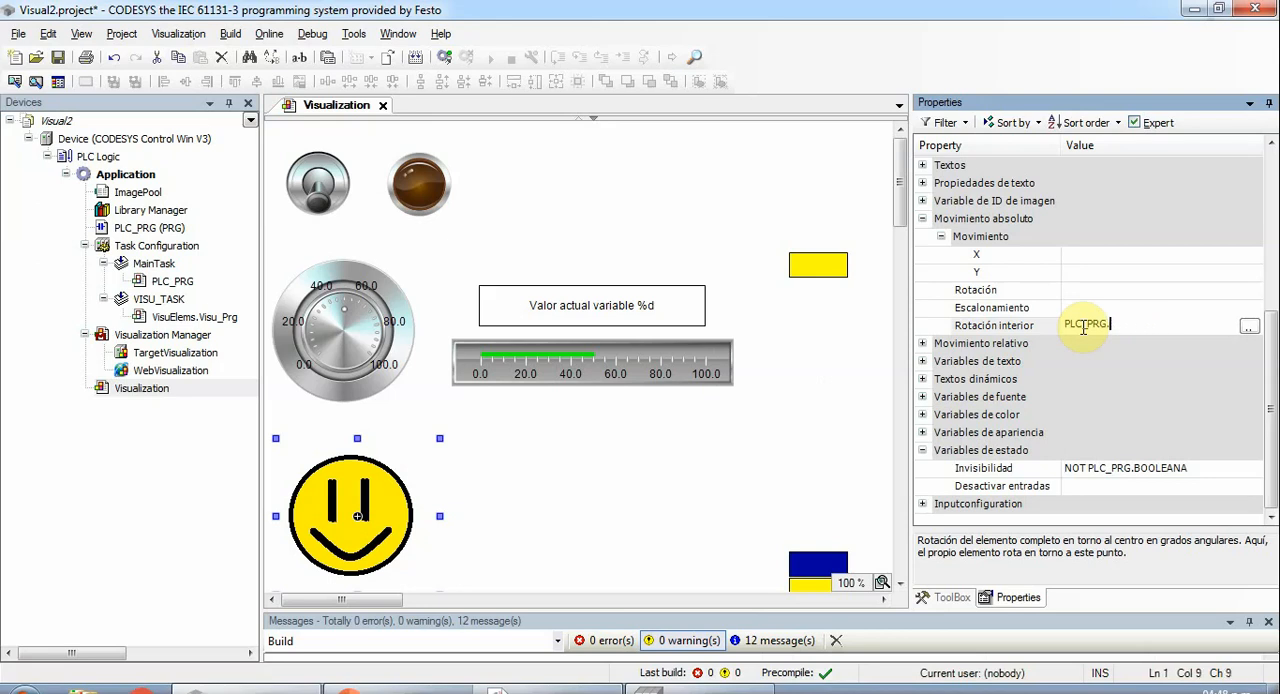
pyautogui.write('E')
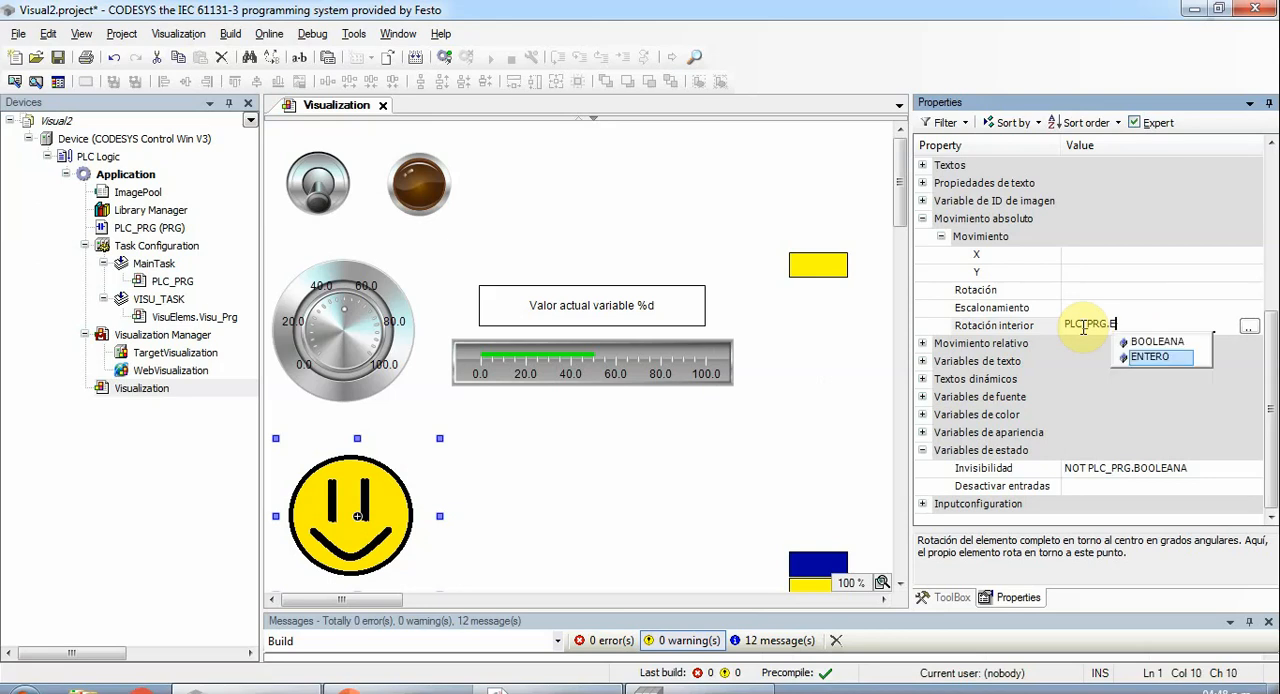
pyautogui.doubleClick(1150, 354)
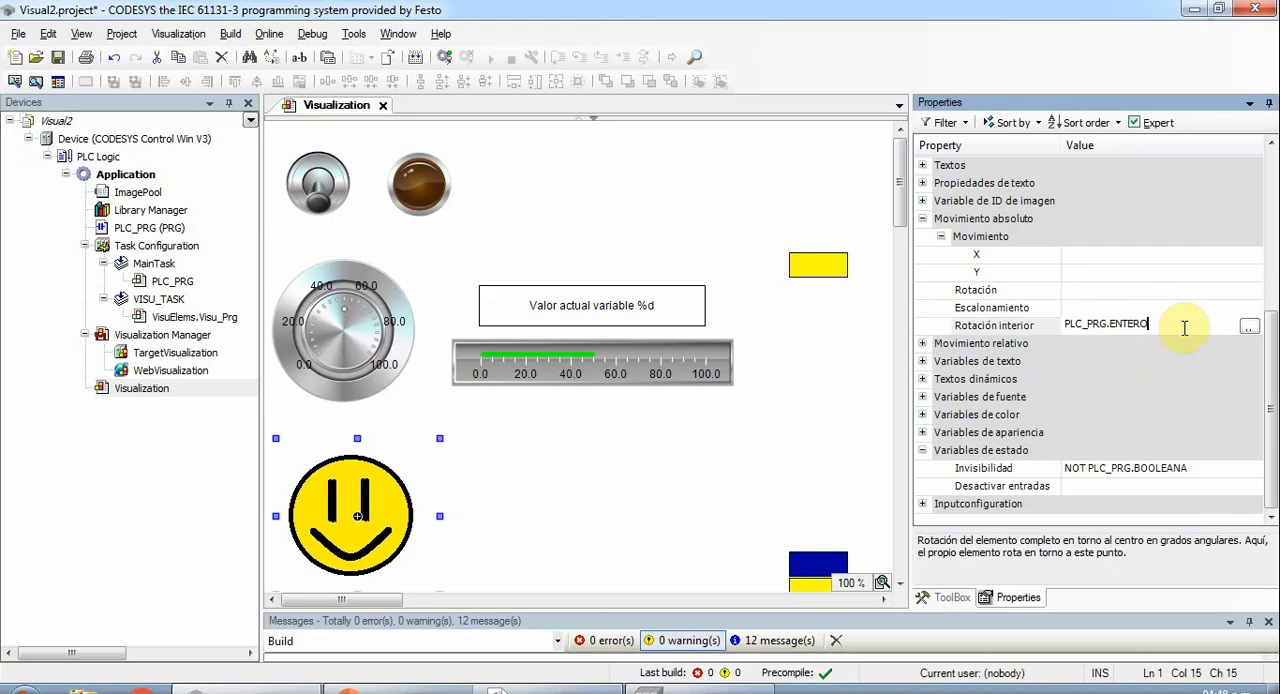
pyautogui.click(1006, 326)
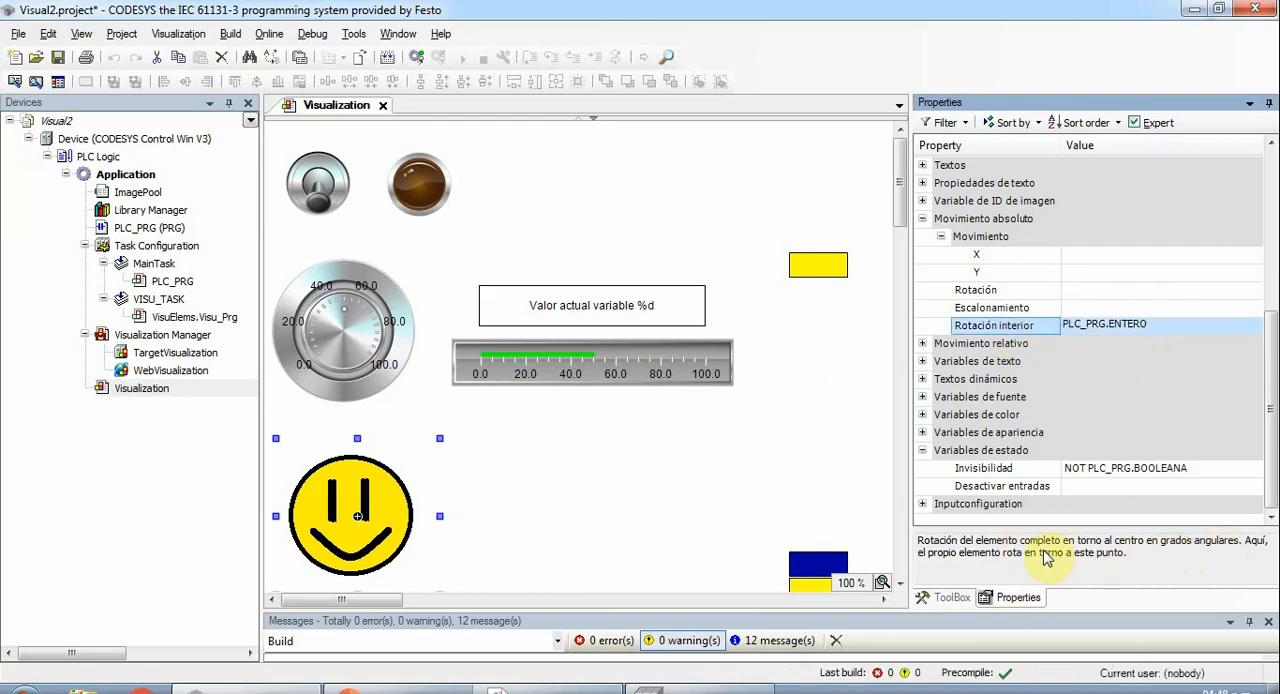
# - Set the smiley image's inner rotation expression (Rotación interior) to PLC_PRG.ENTERO*3.6
pyautogui.click(1150, 334)
pyautogui.click(1150, 329)
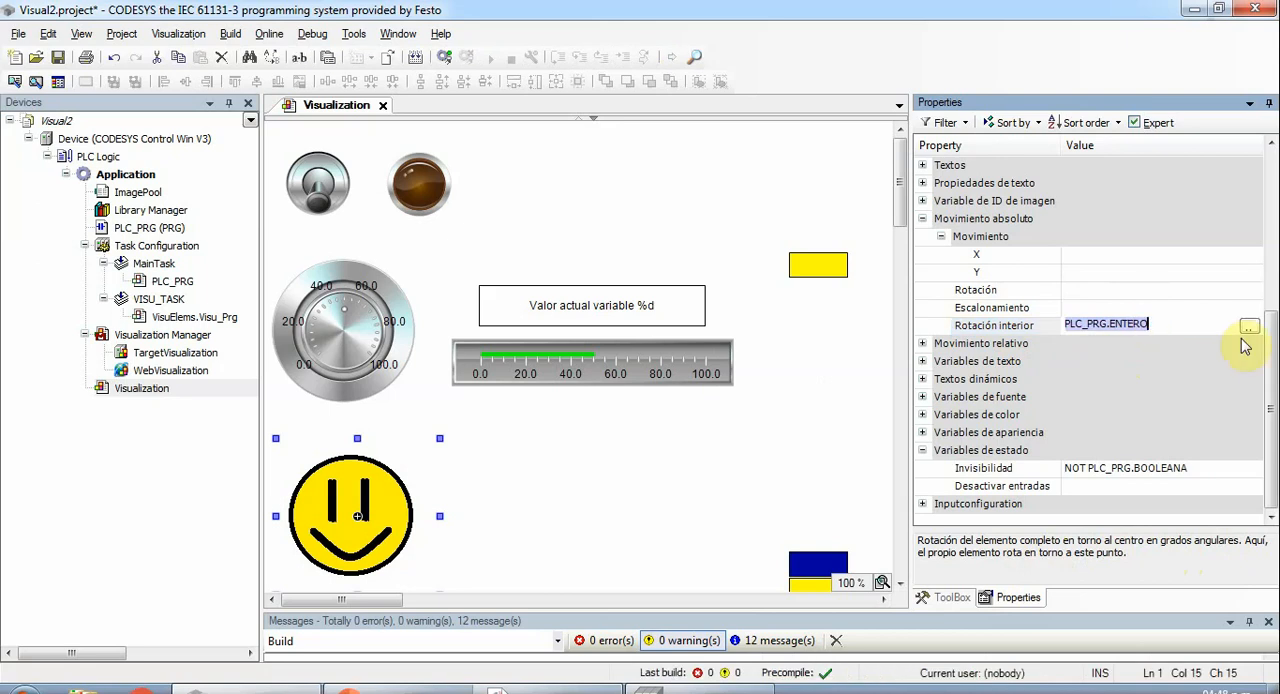
pyautogui.write('*')
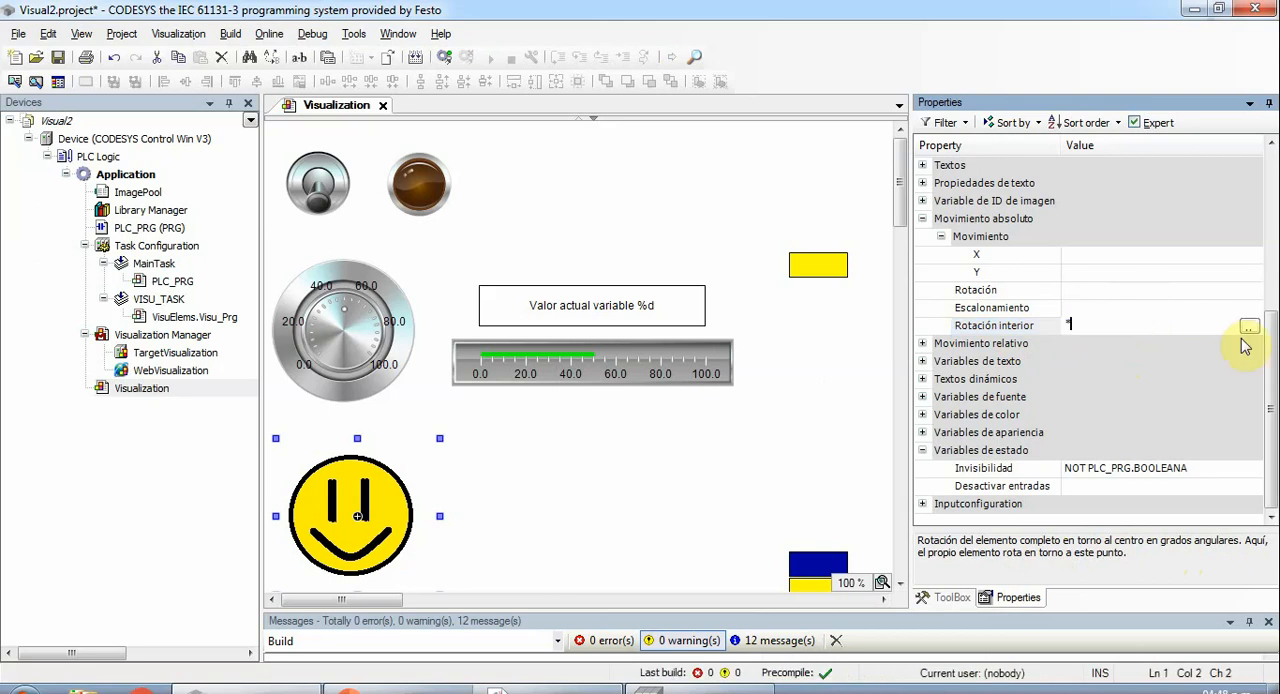
pyautogui.write('PLC')
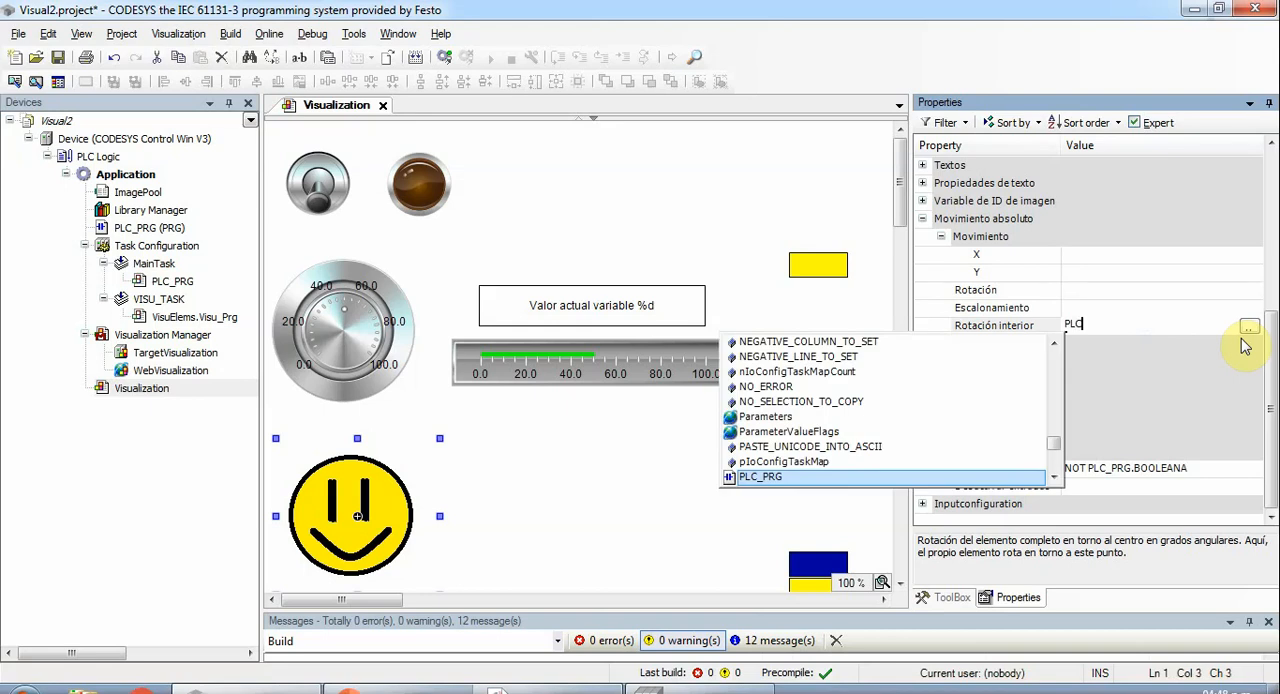
pyautogui.write('_PRG.')
pyautogui.press('Down')
pyautogui.press('Return')
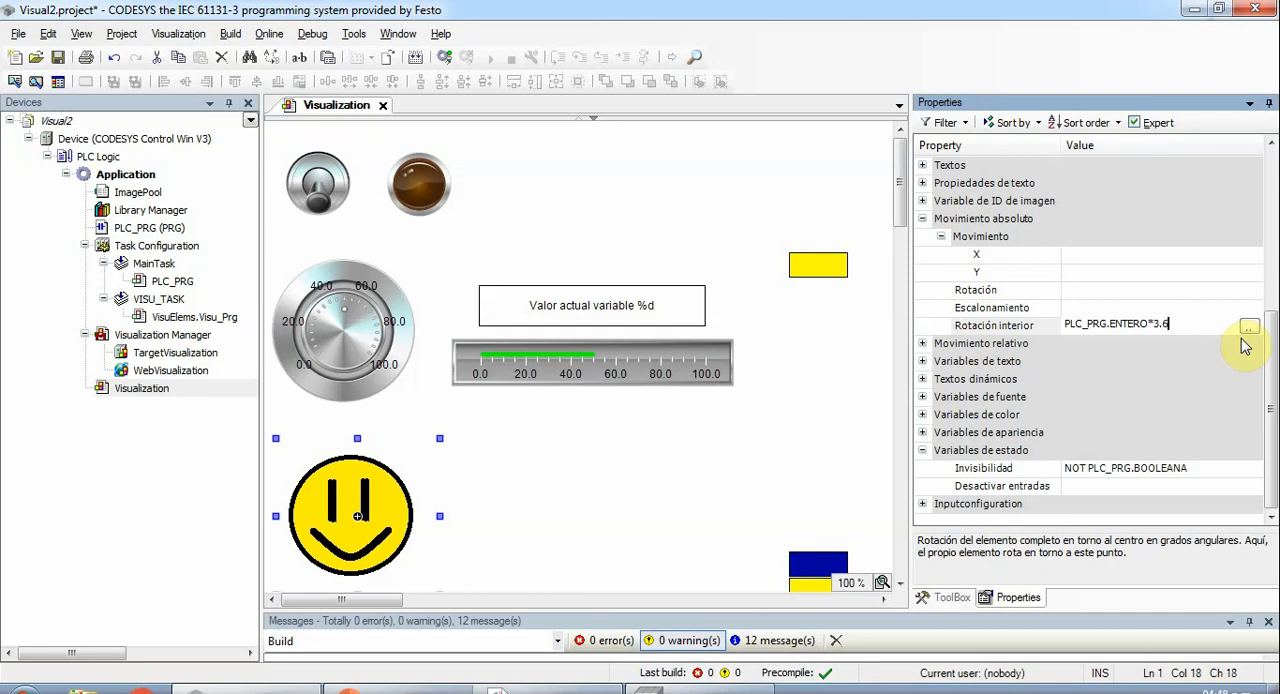
pyautogui.press('Return')
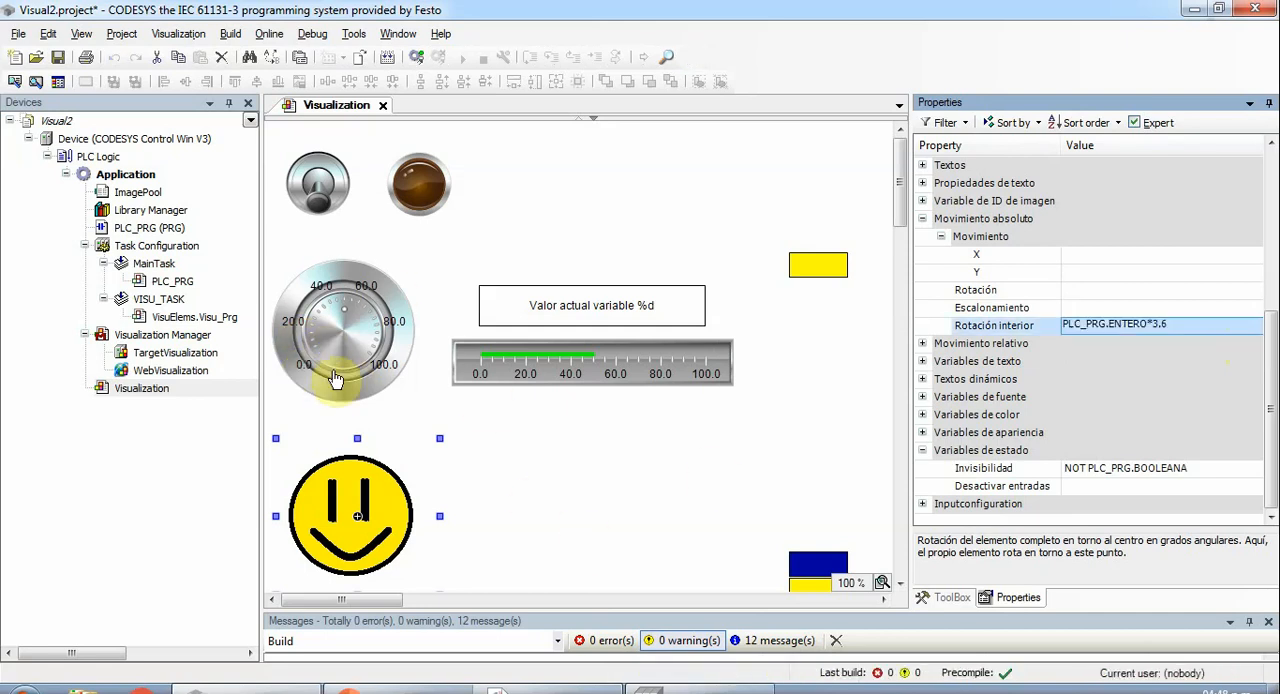
# - Build the application and log in to the device with download, updating the boot project
pyautogui.click(390, 60)
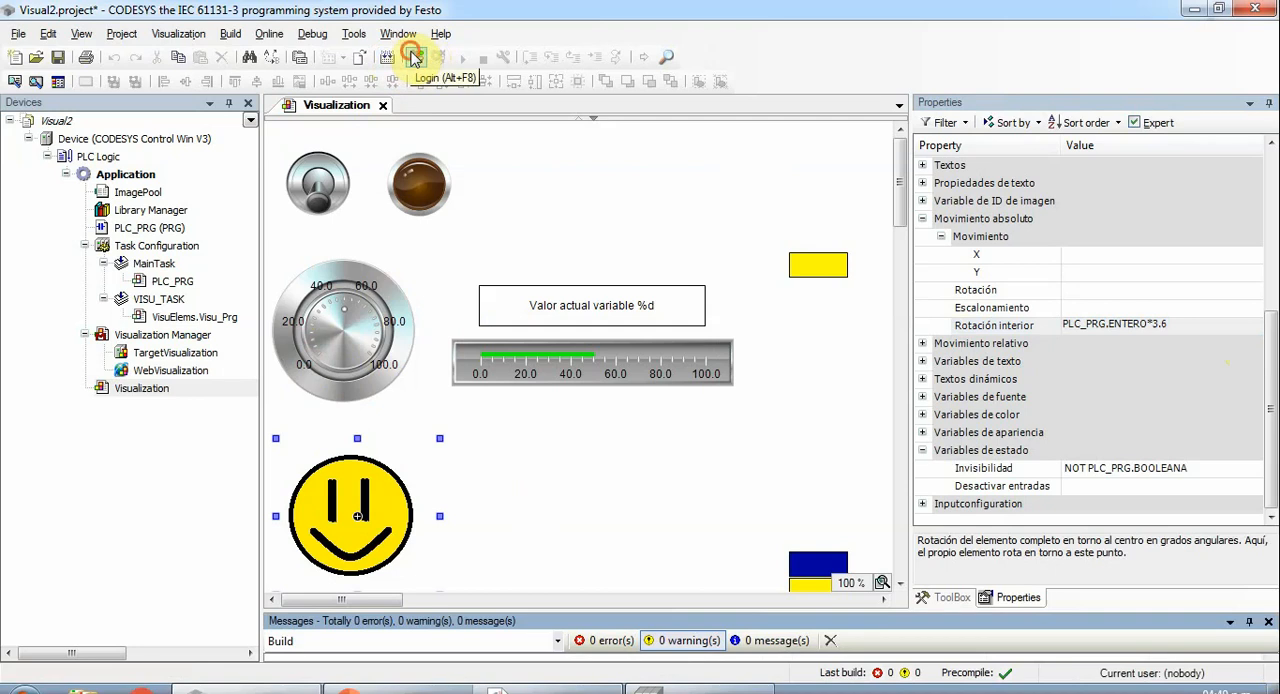
pyautogui.click(415, 58)
pyautogui.click(462, 344)
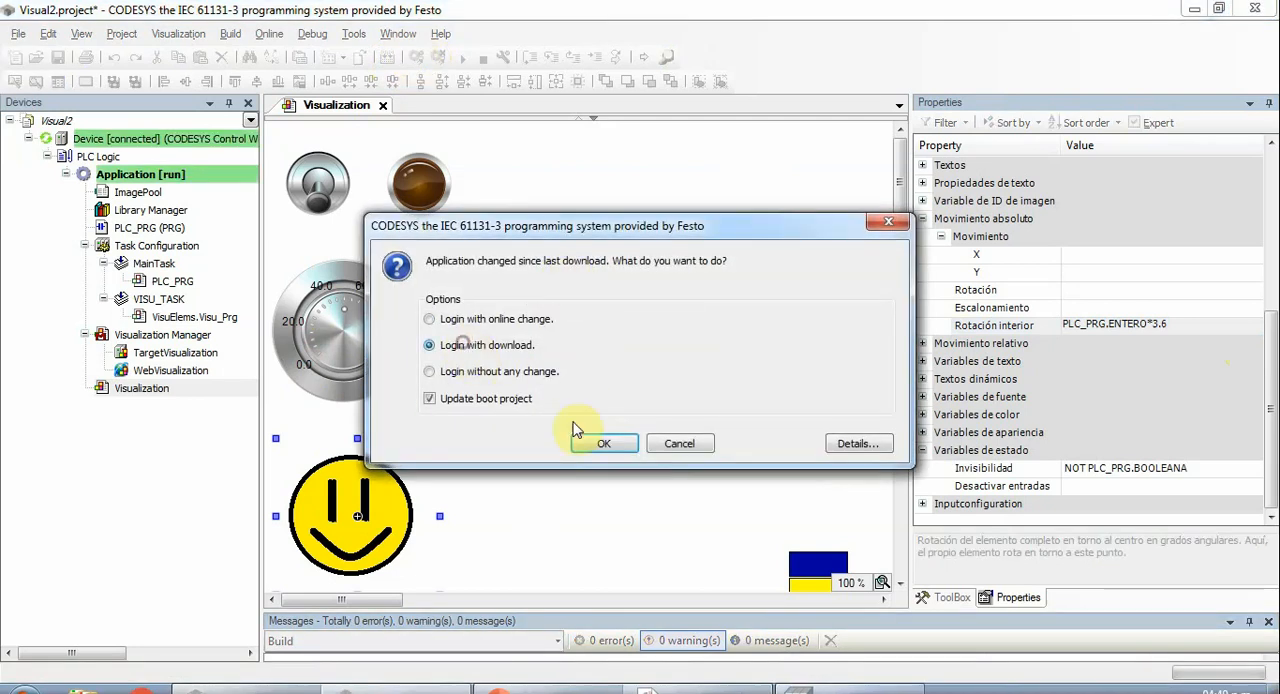
pyautogui.click(603, 443)
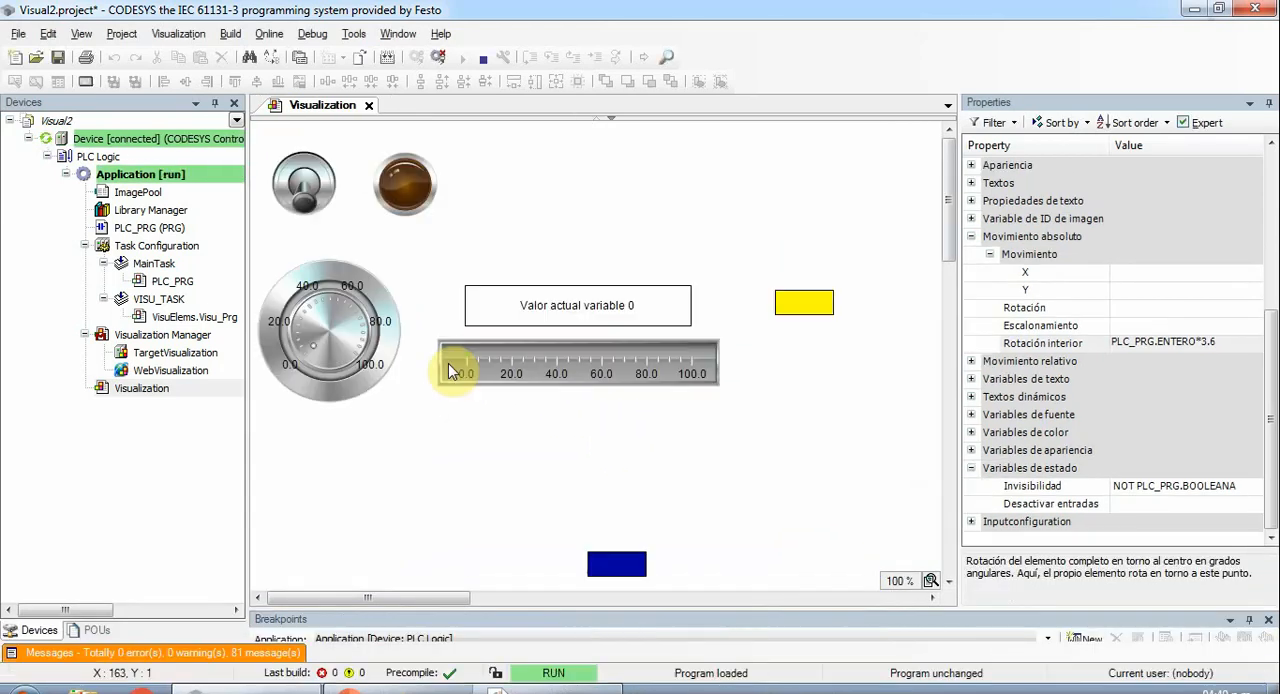
# - Test the running visualization by toggling the switch several times and turning the potentiometer up and back to 0 with the smiley shown
pyautogui.click(306, 196)
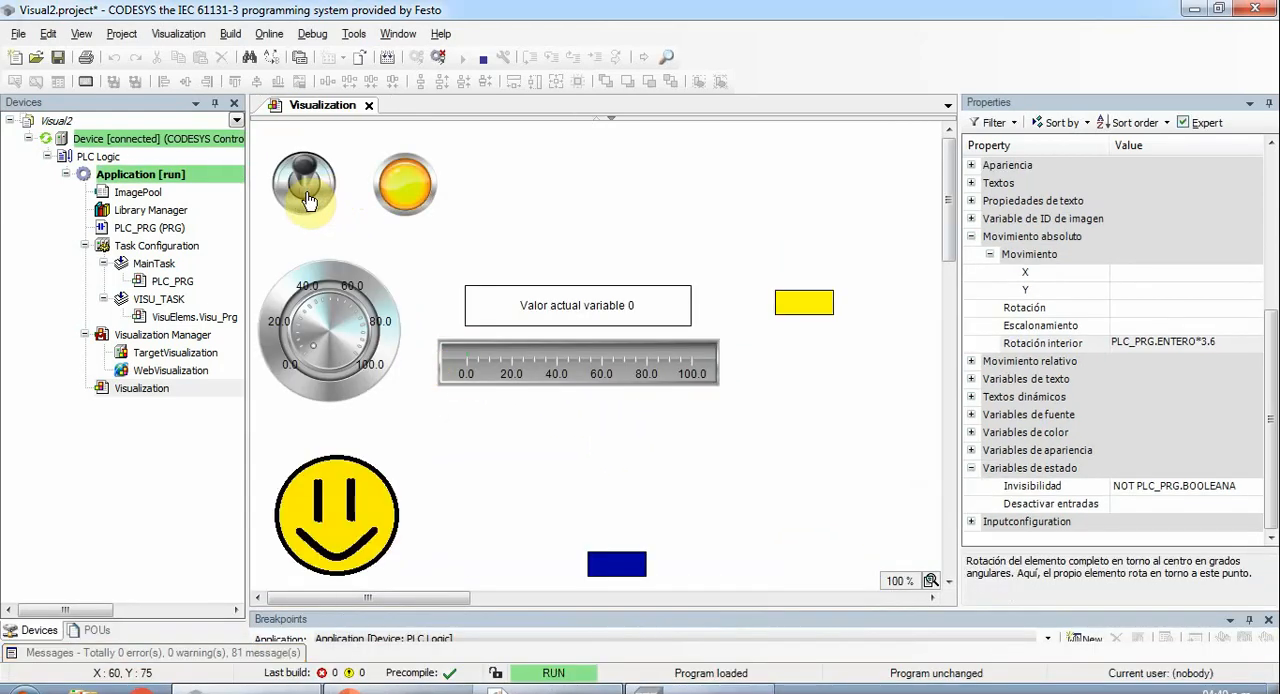
pyautogui.click(307, 201)
pyautogui.click(307, 199)
pyautogui.click(307, 199)
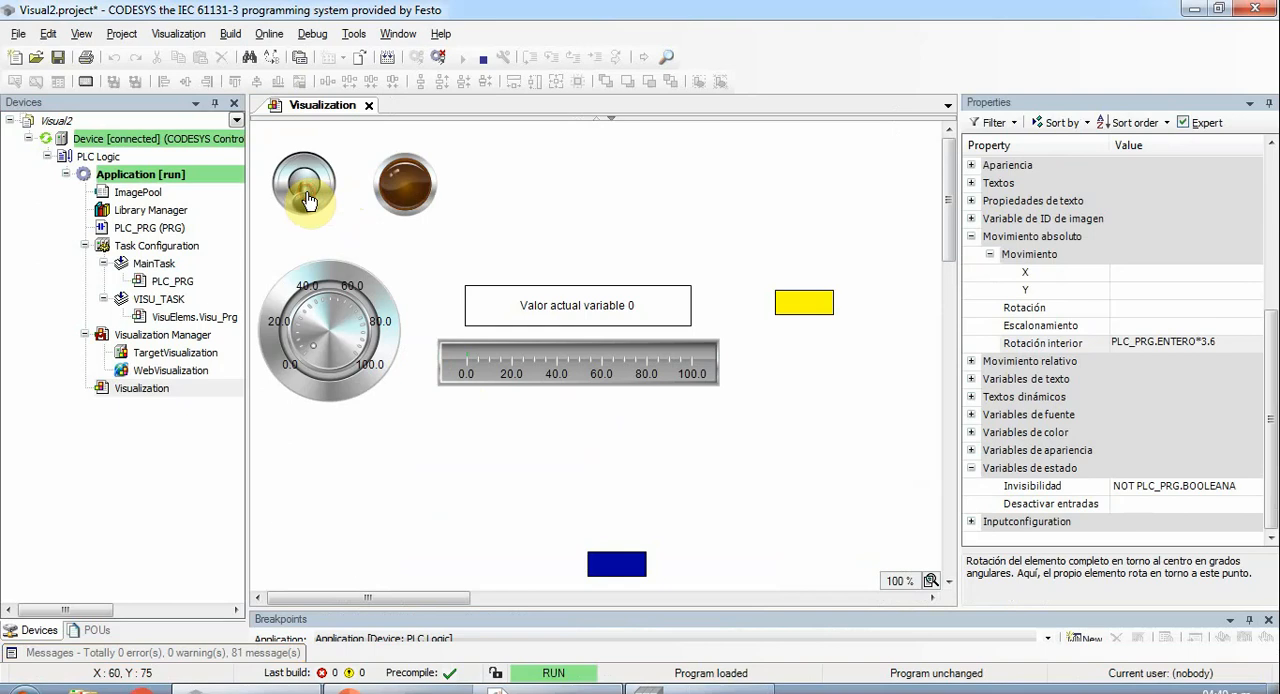
pyautogui.click(307, 199)
pyautogui.moveTo(313, 348); pyautogui.dragTo(333, 307)
pyautogui.moveTo(370, 338); pyautogui.dragTo(333, 368)
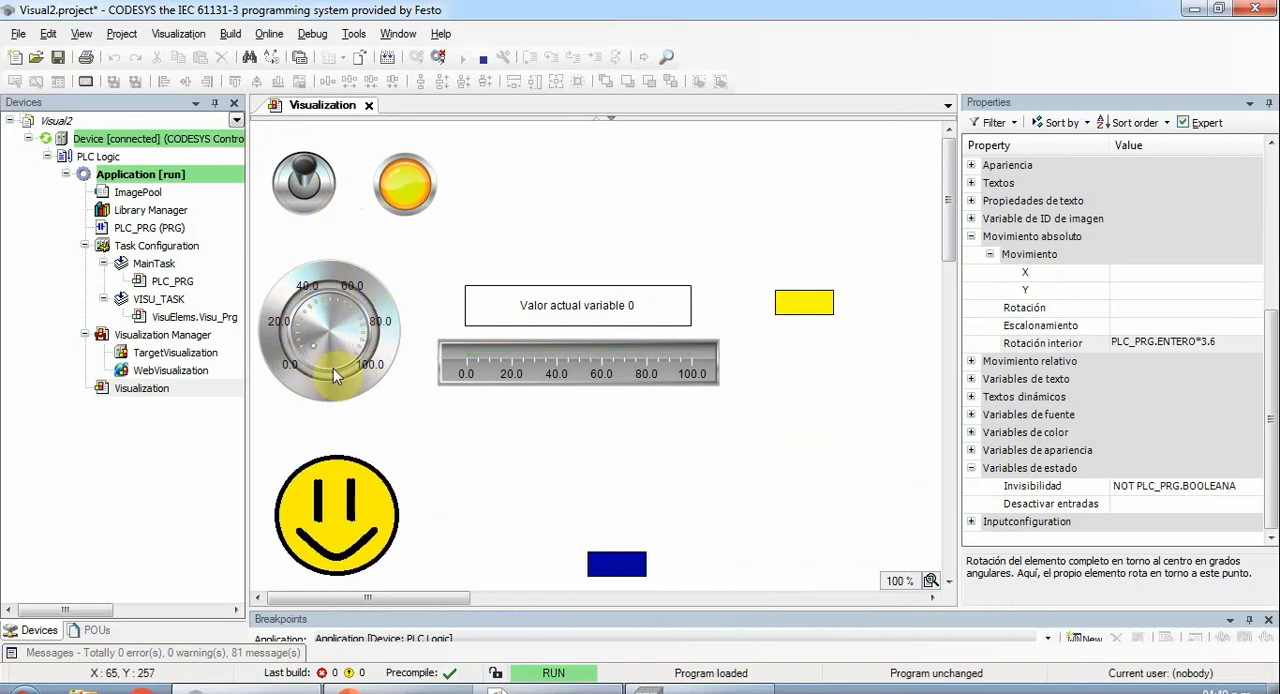
pyautogui.click(306, 186)
# - Switch to the presentation to check its list of topics, and return to CODESYS
pyautogui.hotkey('alt', 'Tab')
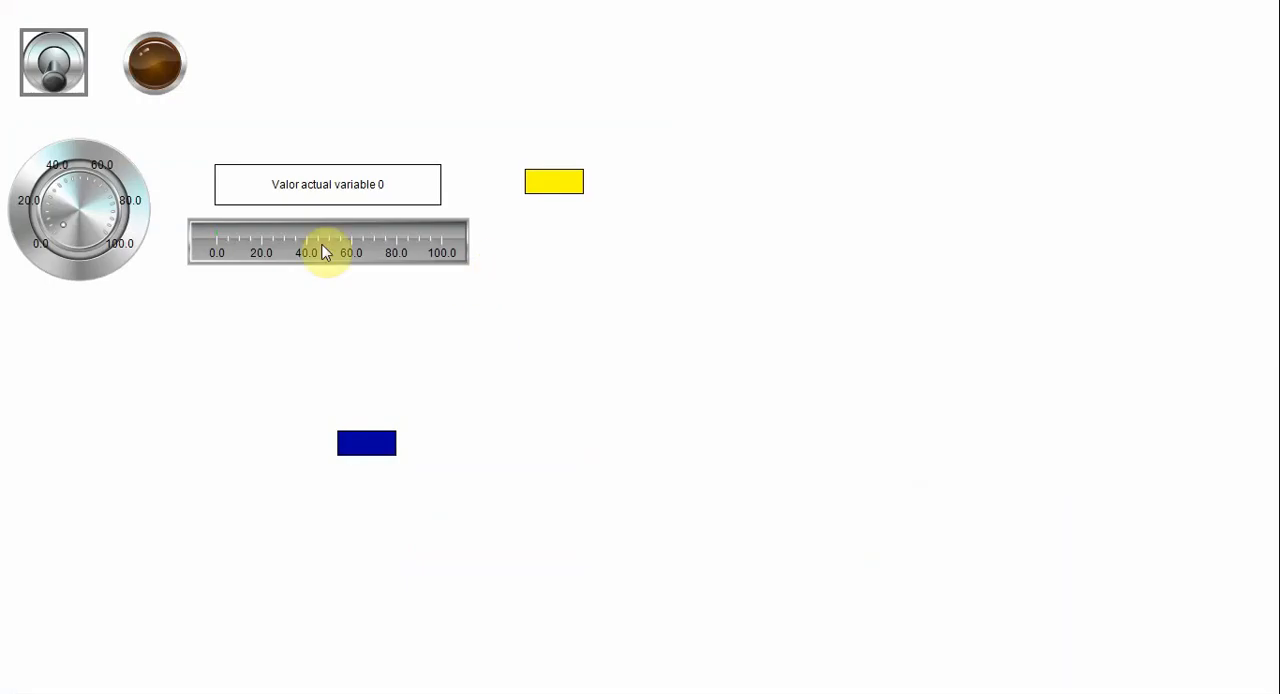
pyautogui.hotkey('alt', 'Tab')
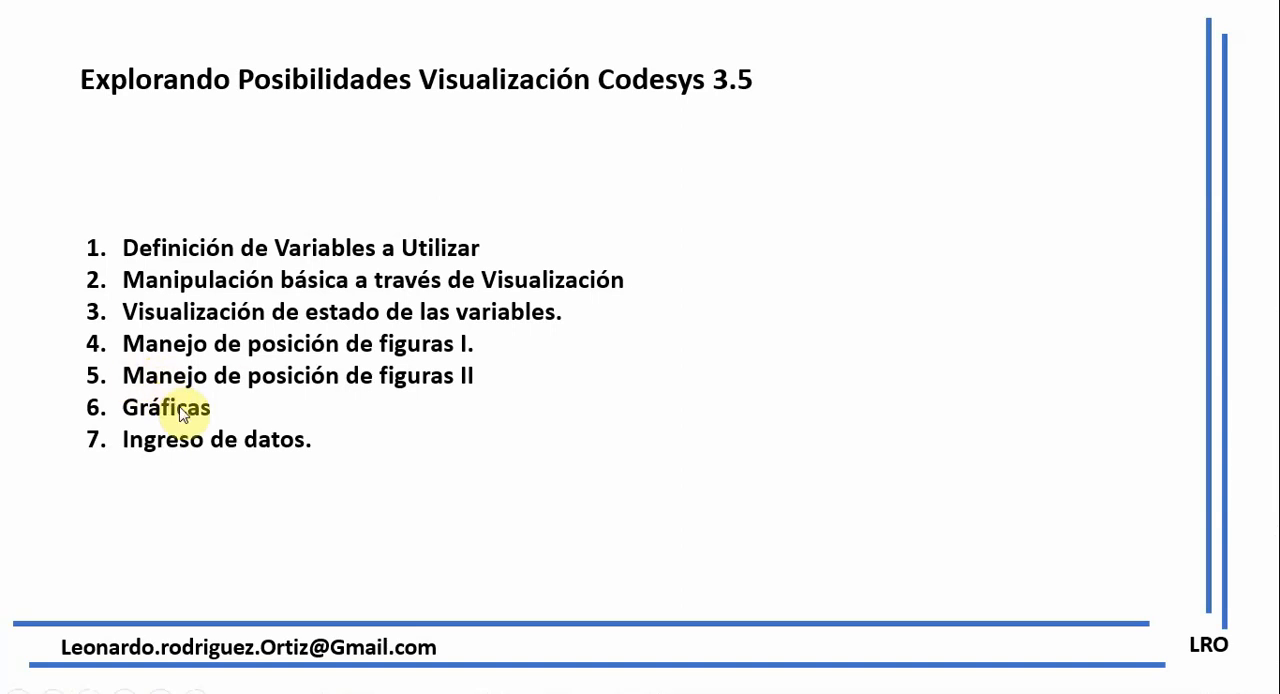
pyautogui.hotkey('alt', 'Tab')
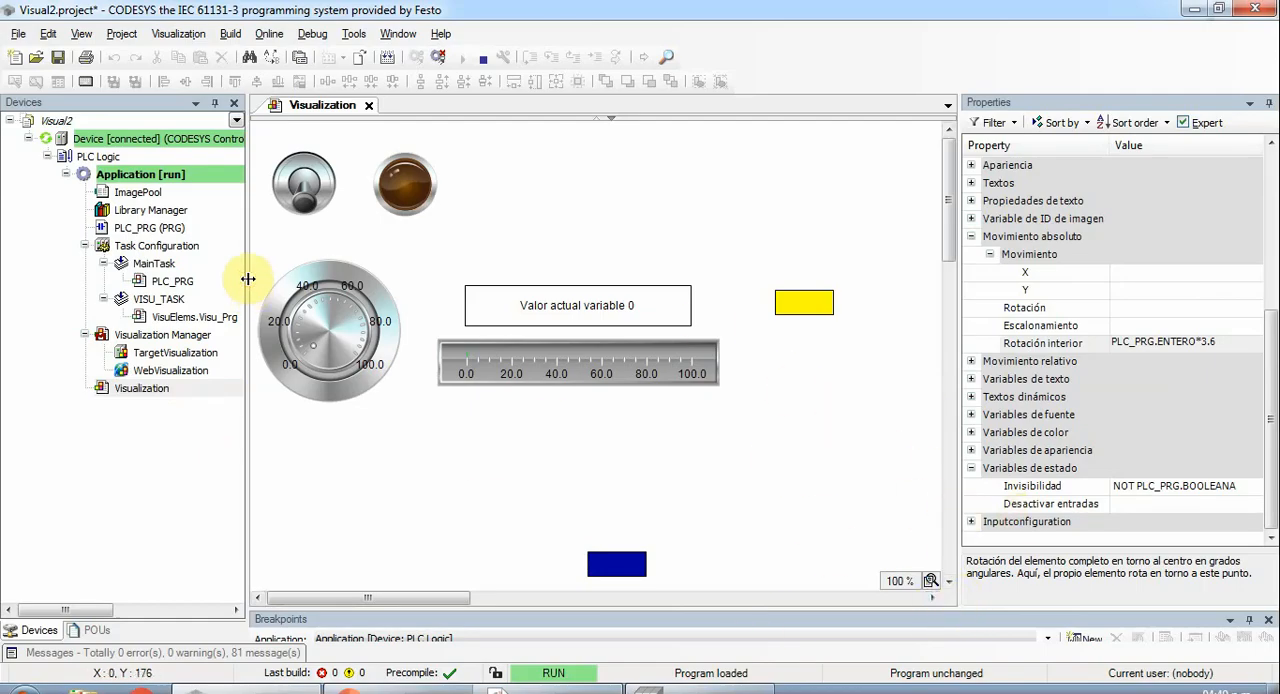
# - Log out of the running application to resume editing the visualization
pyautogui.moveTo(248, 279); pyautogui.dragTo(169, 280)
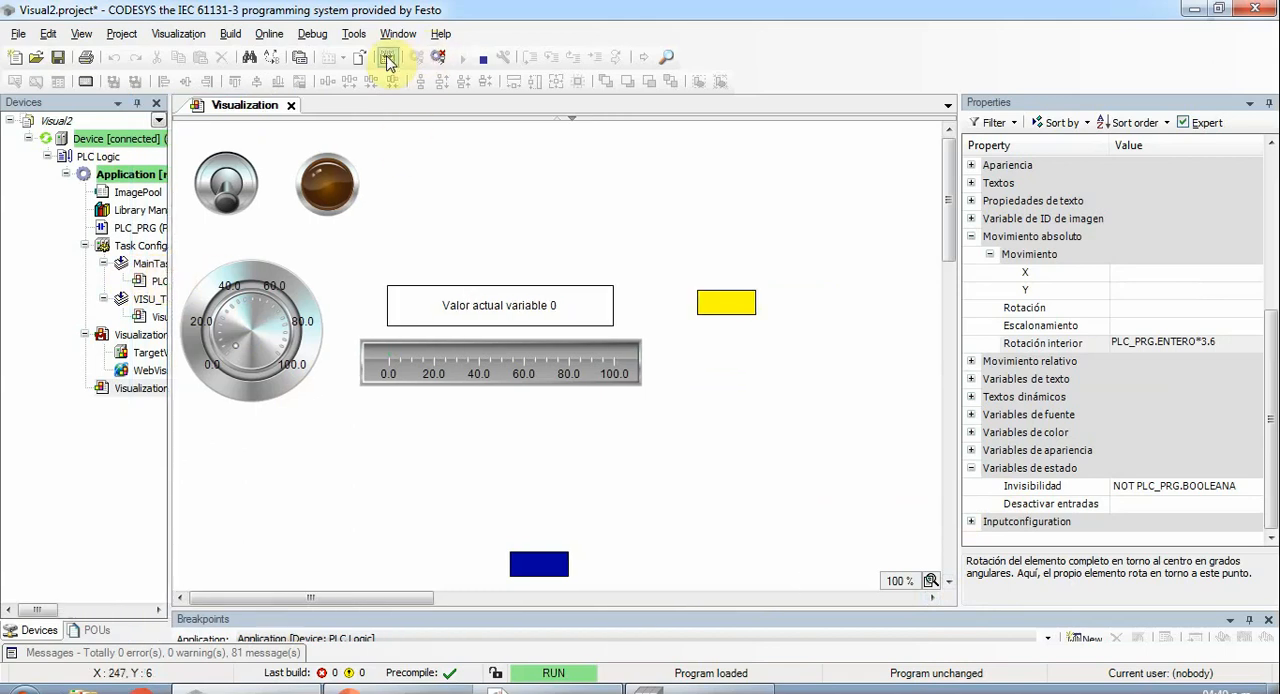
pyautogui.click(437, 57)
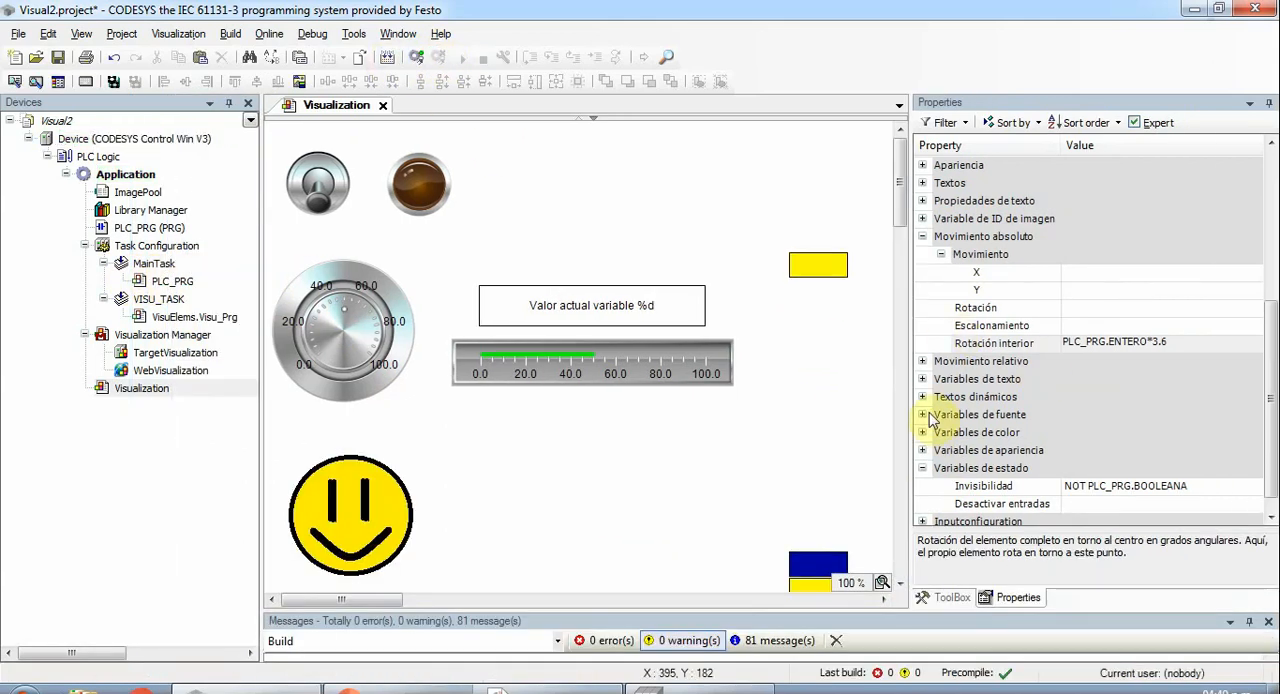
# - Place a Traza element from the special control elements in the visualization, right of the potentiometer
pyautogui.click(952, 597)
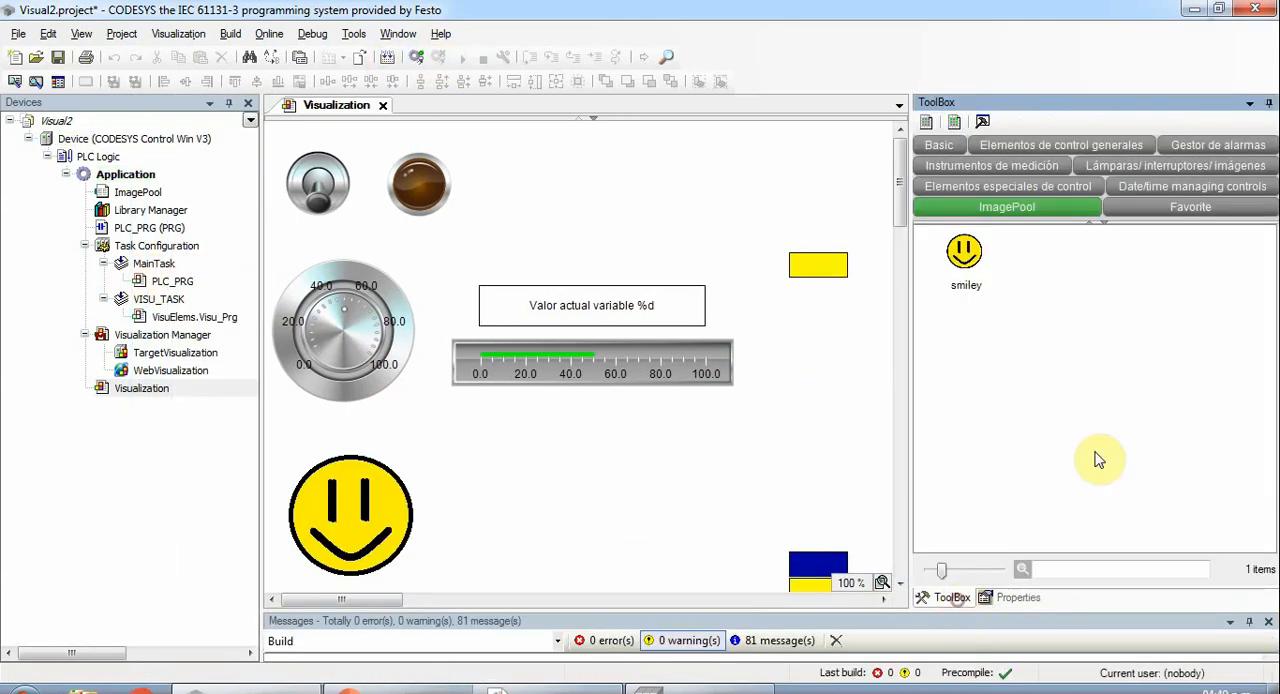
pyautogui.click(1170, 194)
pyautogui.click(1028, 188)
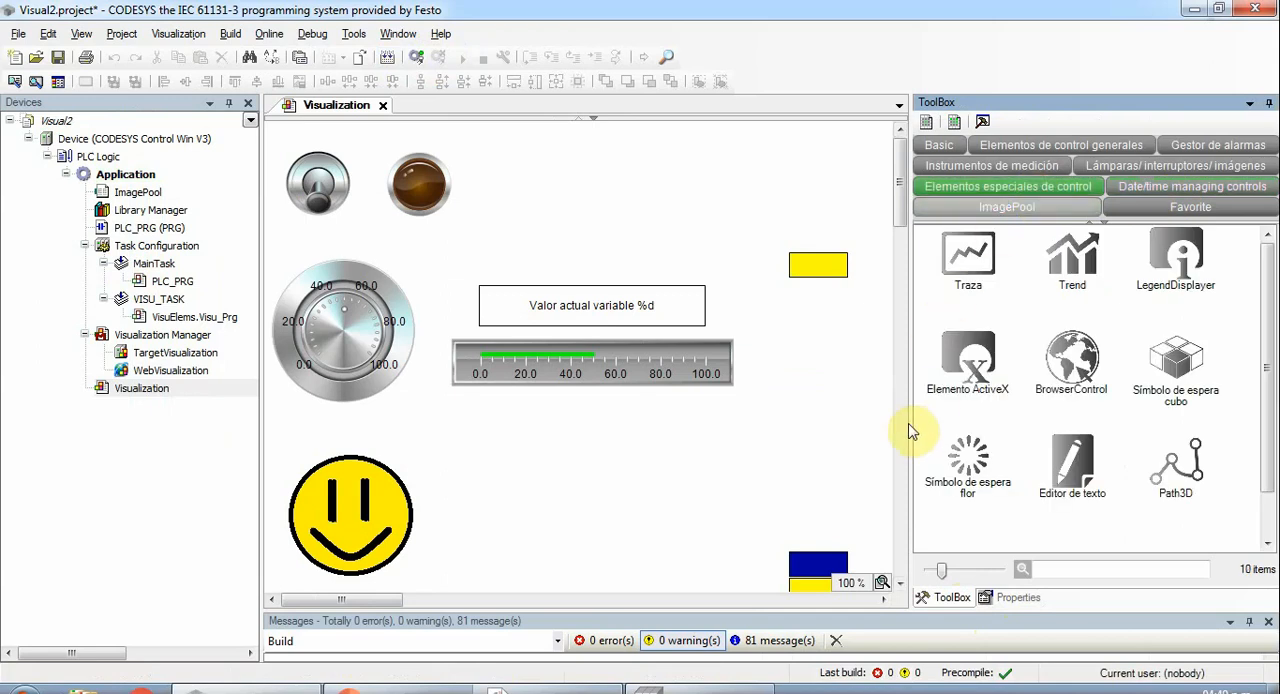
pyautogui.moveTo(910, 423); pyautogui.dragTo(1190, 450)
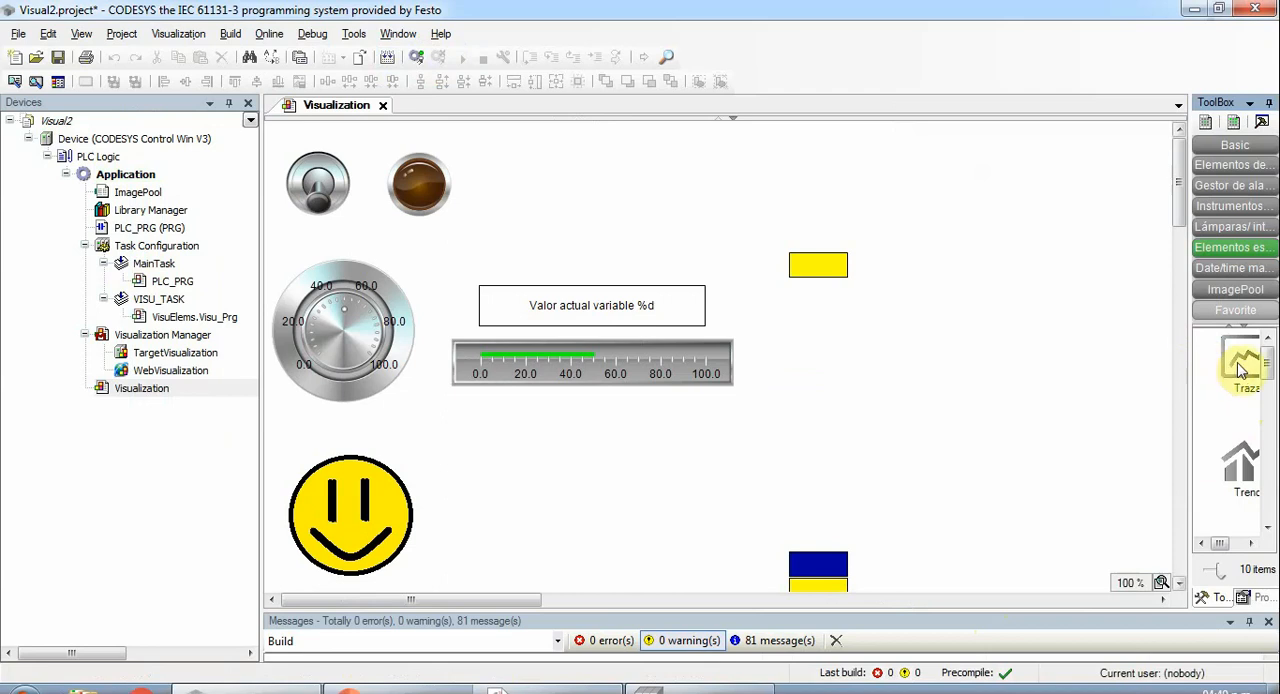
pyautogui.moveTo(1243, 357)
pyautogui.mouseDown()
pyautogui.moveTo(980, 385)
pyautogui.moveTo(975, 372)
pyautogui.moveTo(1041, 409)
pyautogui.moveTo(1040, 334)
pyautogui.moveTo(620, 323)
pyautogui.moveTo(627, 333)
pyautogui.mouseUp()
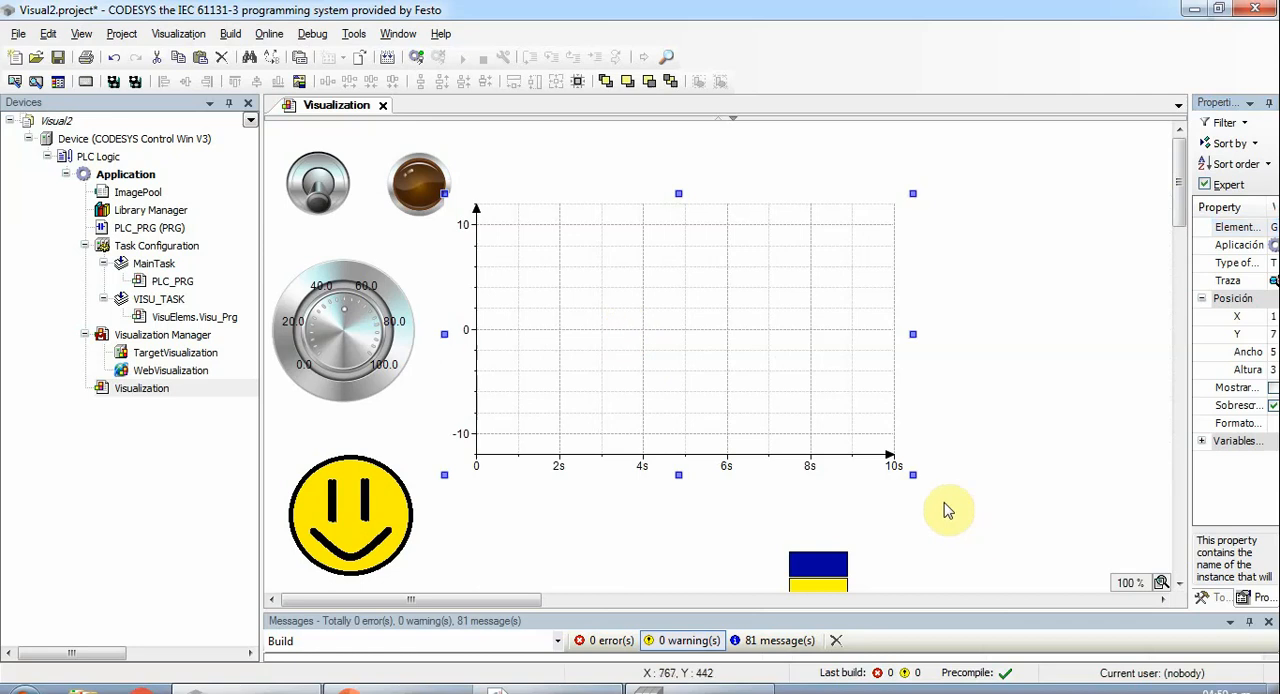
# - Shrink the trace to about 297 by 196 at X 206, Y 24, and move the value text and bar display beneath it
pyautogui.moveTo(908, 476)
pyautogui.mouseDown()
pyautogui.moveTo(749, 380)
pyautogui.moveTo(718, 380)
pyautogui.mouseUp()
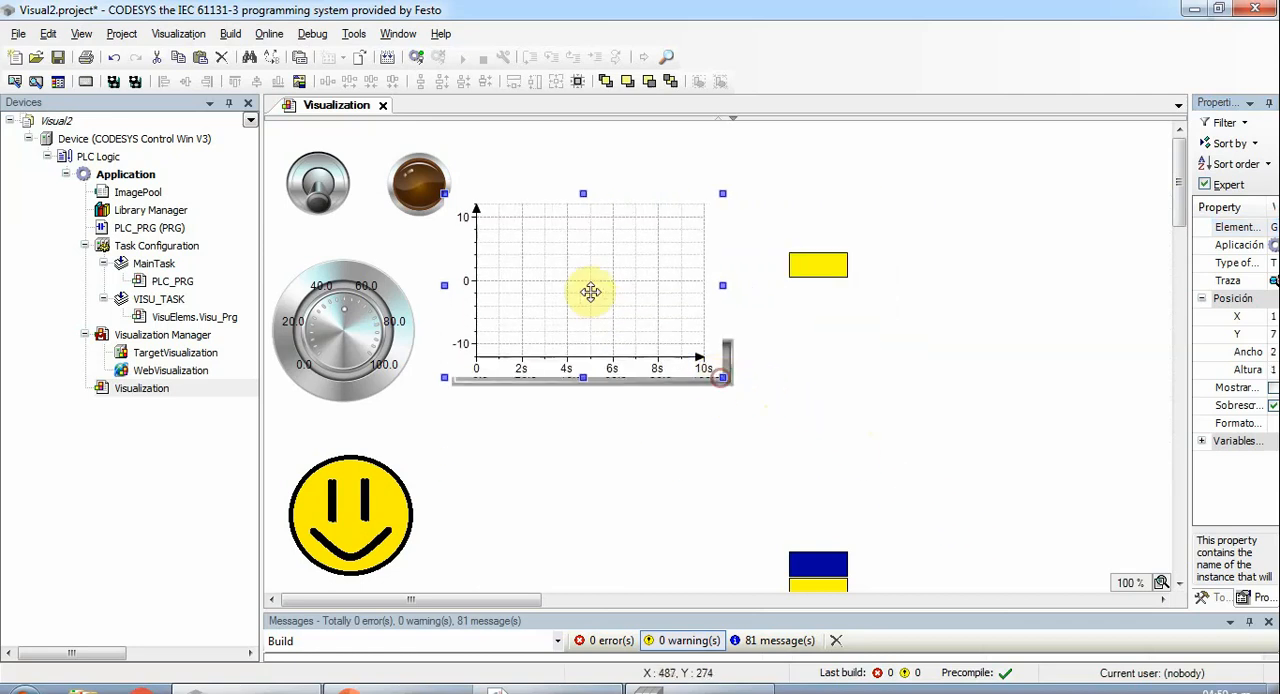
pyautogui.moveTo(591, 291)
pyautogui.mouseDown()
pyautogui.moveTo(611, 178)
pyautogui.moveTo(620, 409)
pyautogui.moveTo(620, 223)
pyautogui.mouseUp()
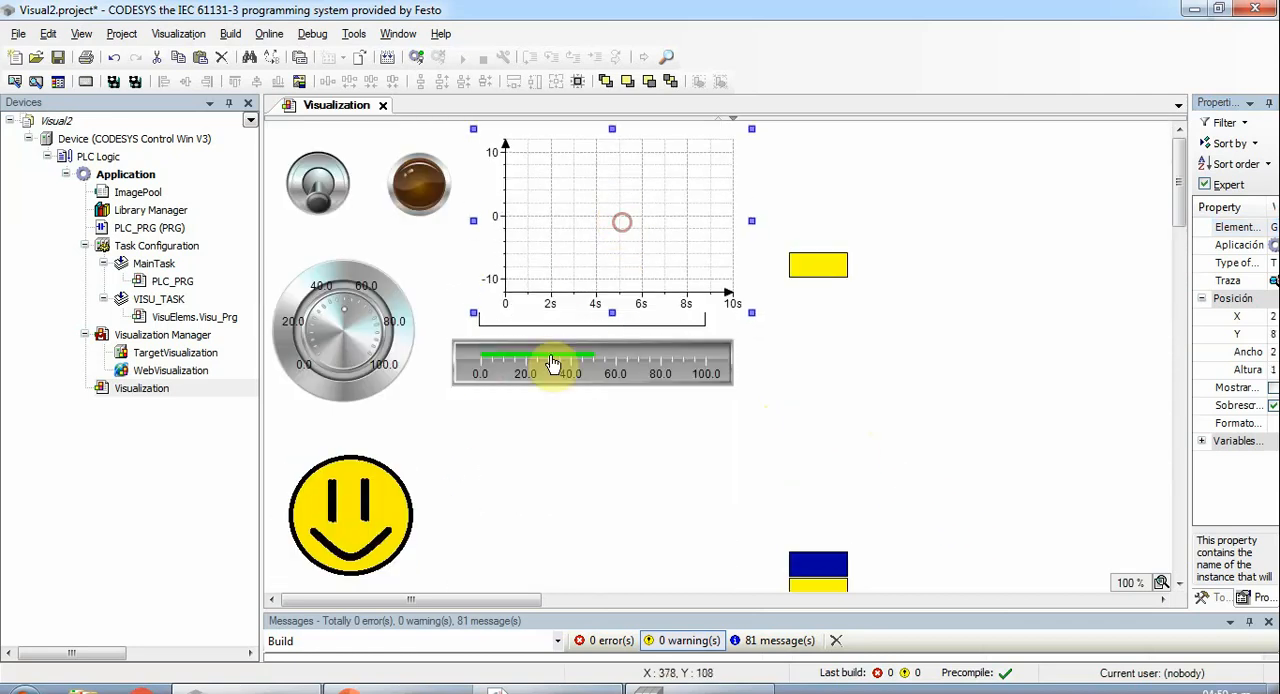
pyautogui.moveTo(551, 390); pyautogui.dragTo(549, 442)
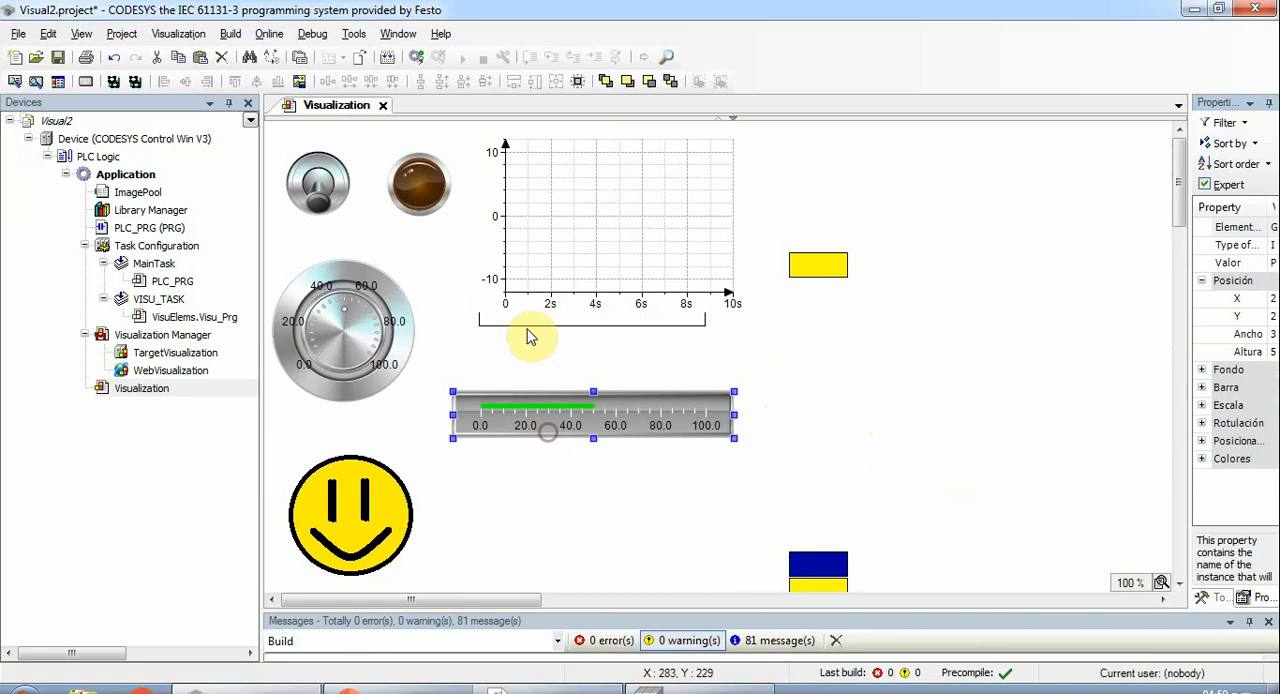
pyautogui.click(527, 326)
pyautogui.moveTo(527, 328); pyautogui.dragTo(523, 371)
pyautogui.moveTo(560, 243); pyautogui.dragTo(537, 260)
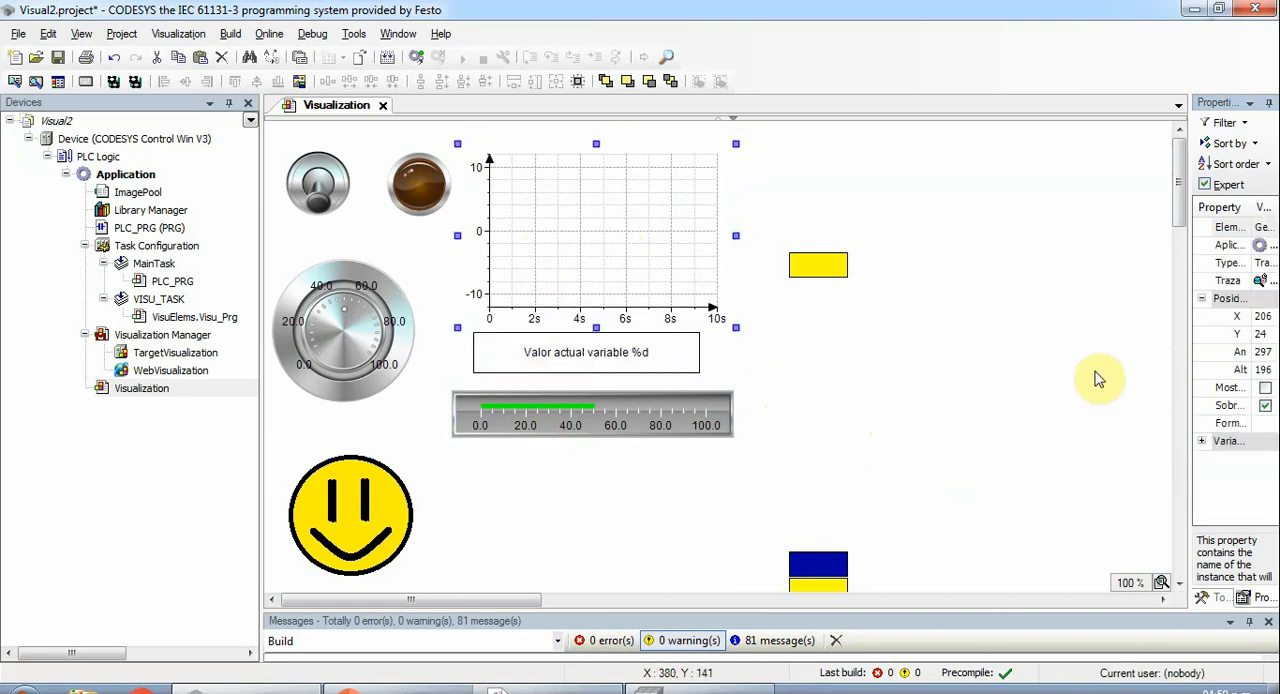
# - Open the configuration of the trace Visualization_Trace1 and set its recording task to MainTask
pyautogui.moveTo(1190, 353); pyautogui.dragTo(884, 351)
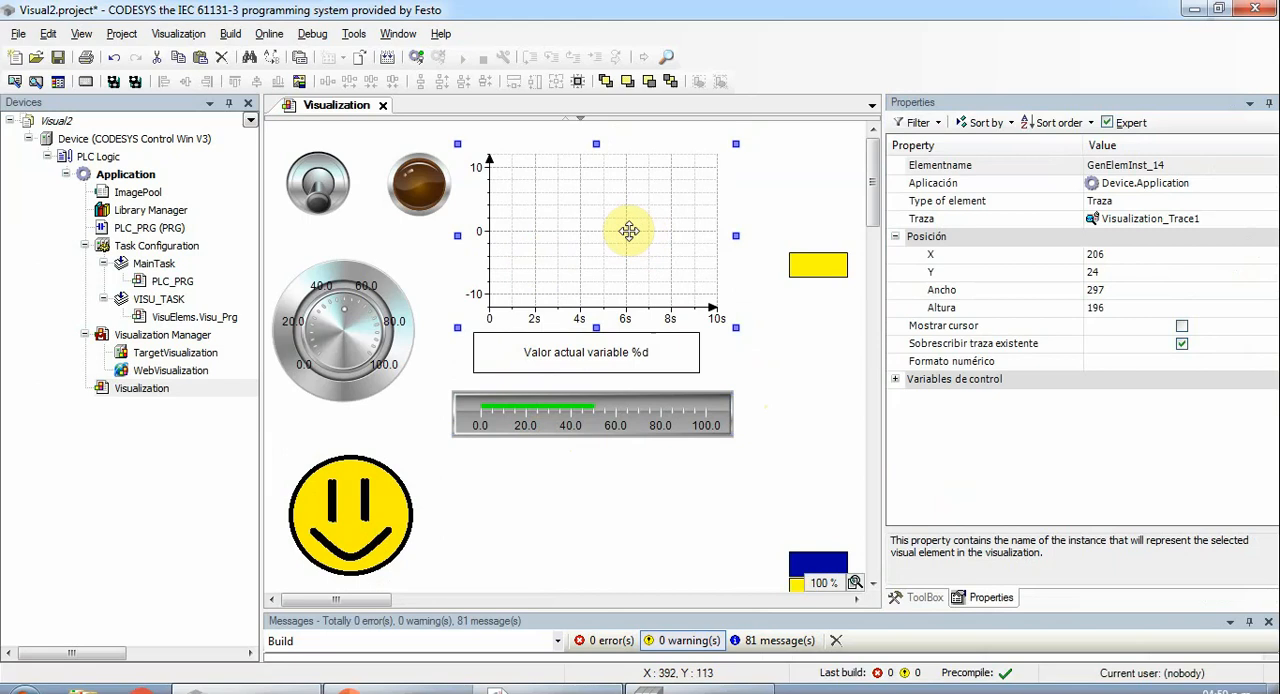
pyautogui.doubleClick(1133, 220)
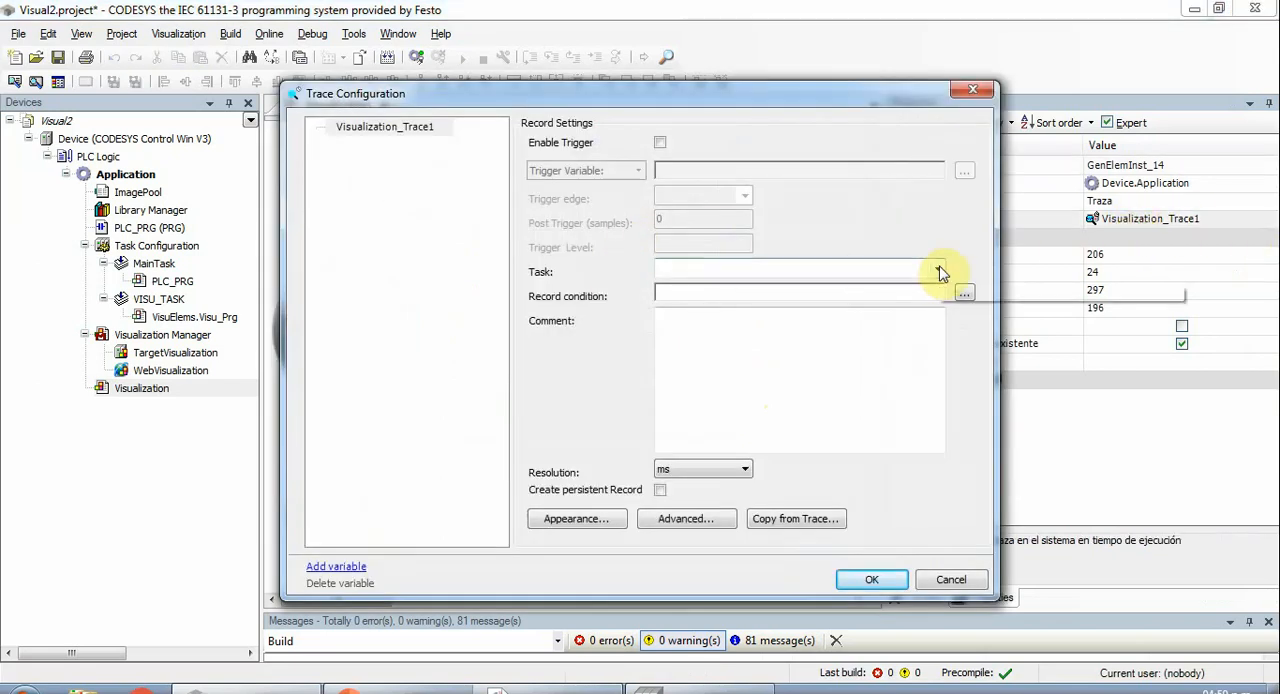
pyautogui.click(940, 272)
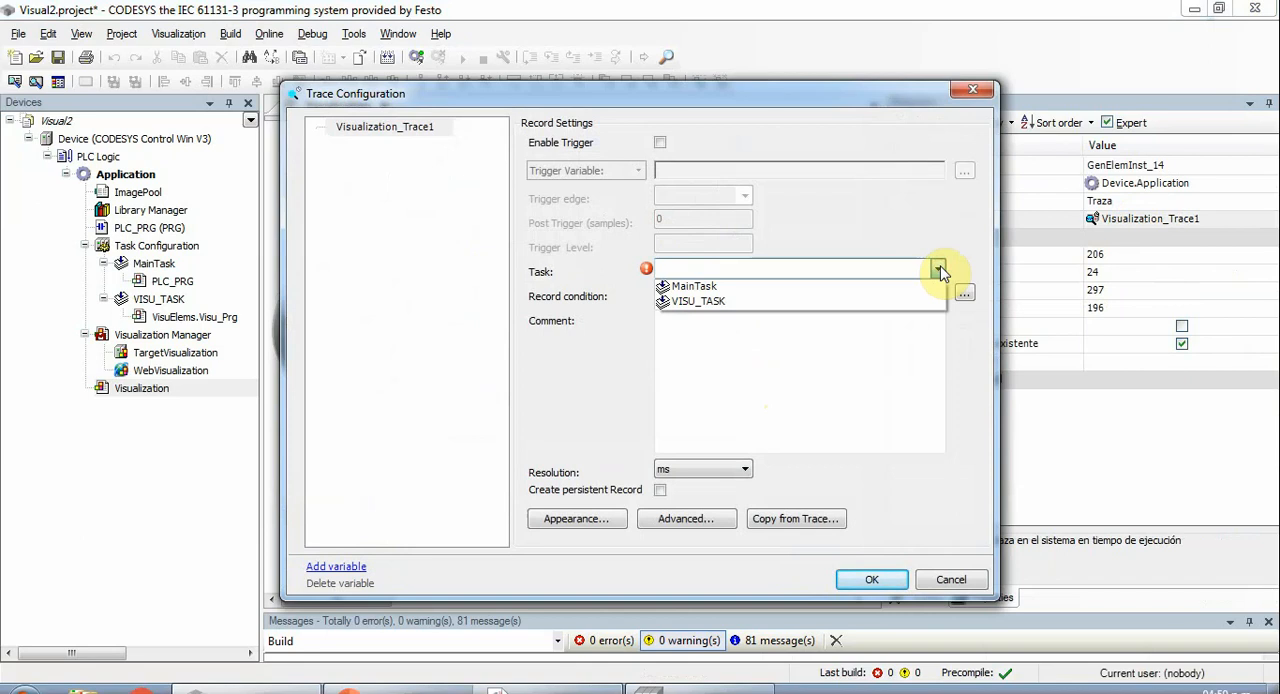
pyautogui.click(718, 287)
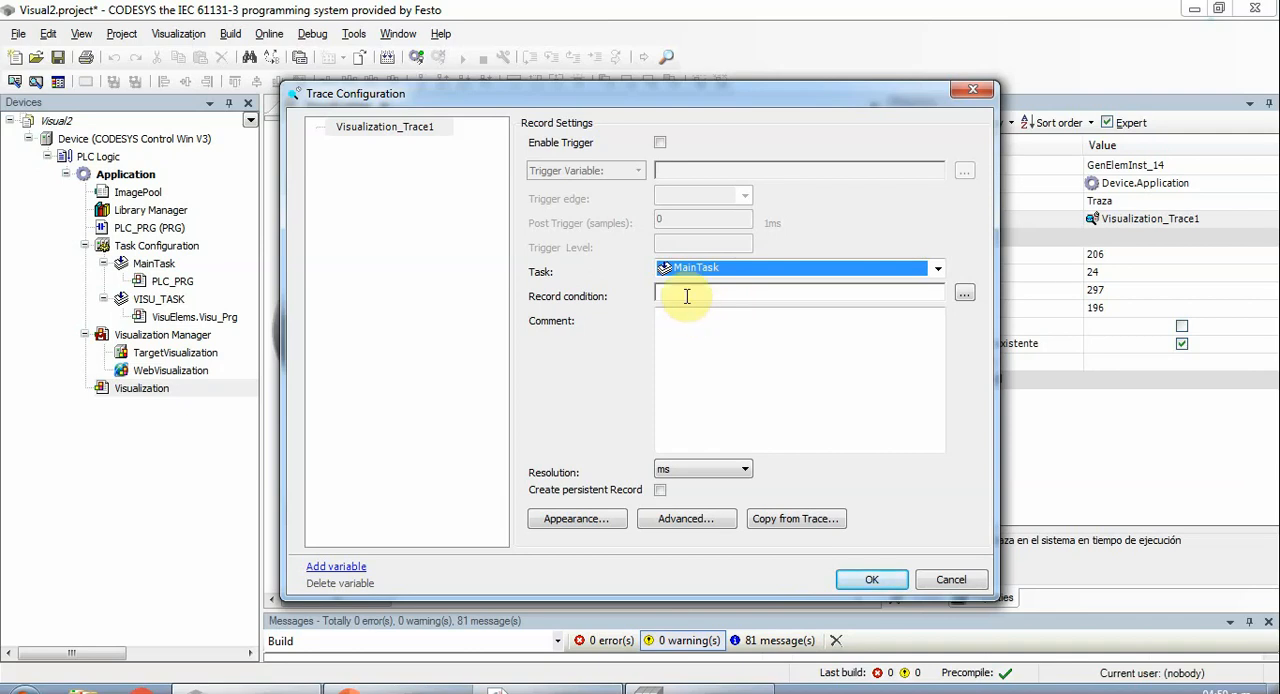
# - Add the variable PLC_PRG.ENTERO to the Visualization_Trace1 trace and confirm the trace configuration
pyautogui.click(393, 130)
pyautogui.rightClick(394, 129)
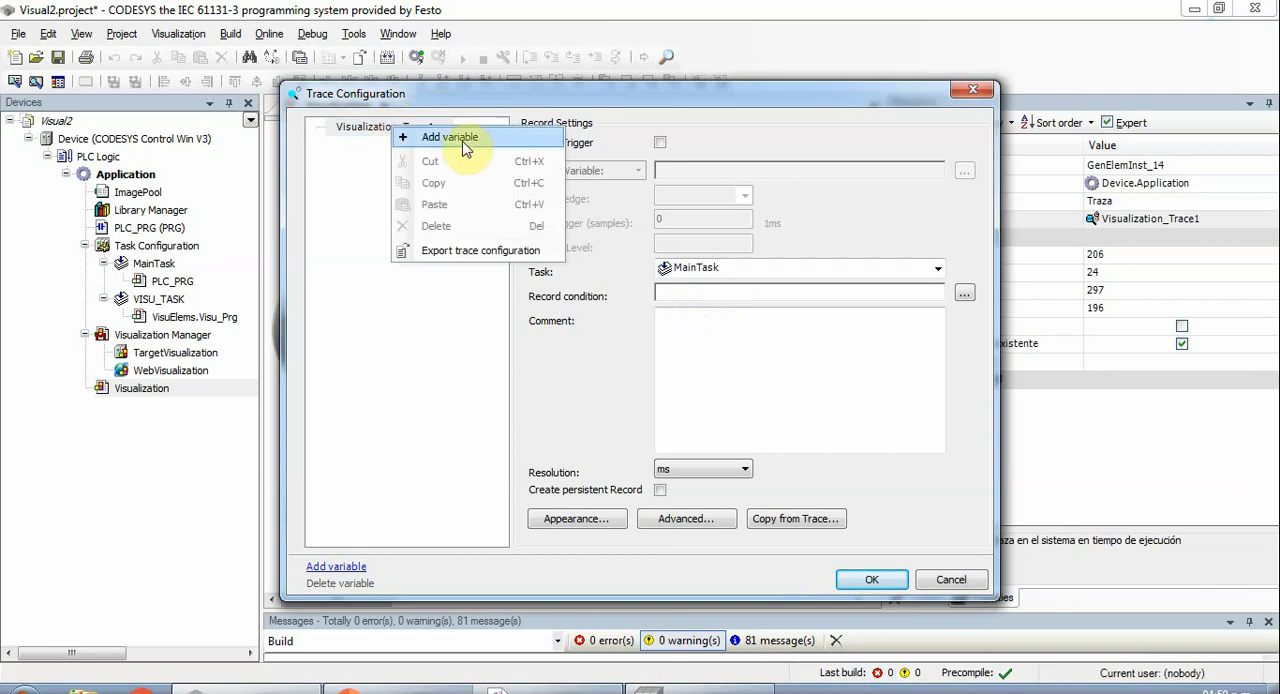
pyautogui.click(449, 137)
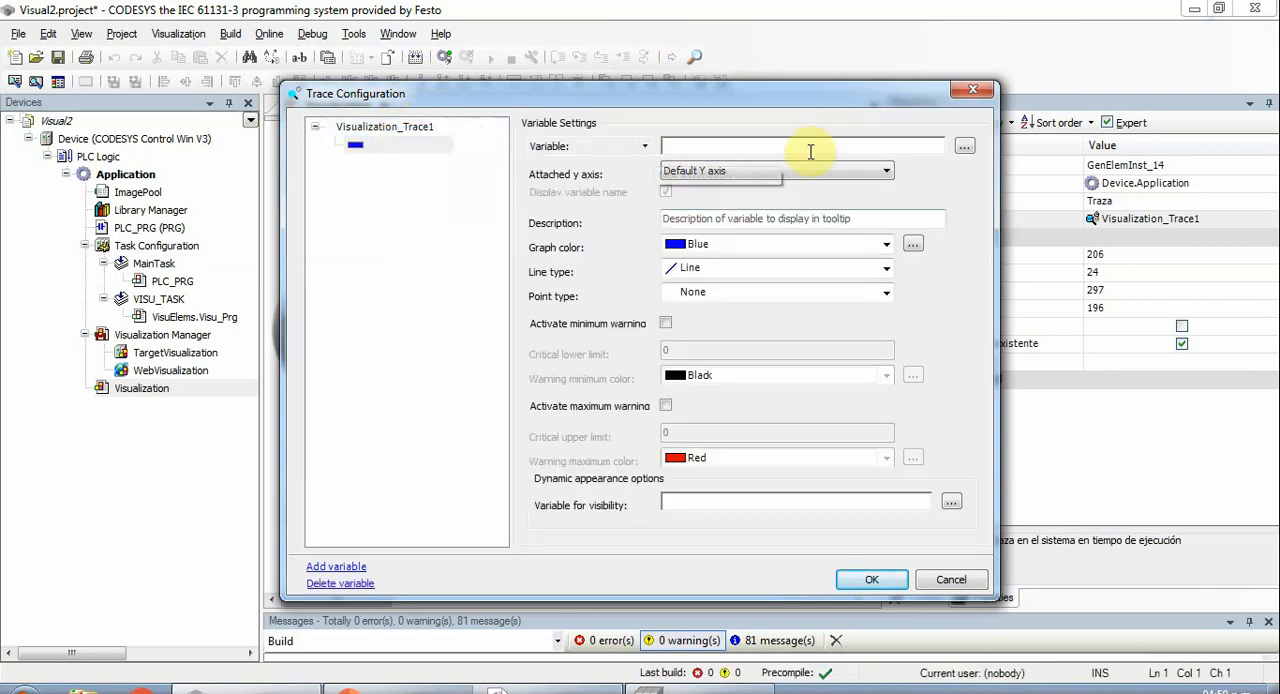
pyautogui.click(962, 148)
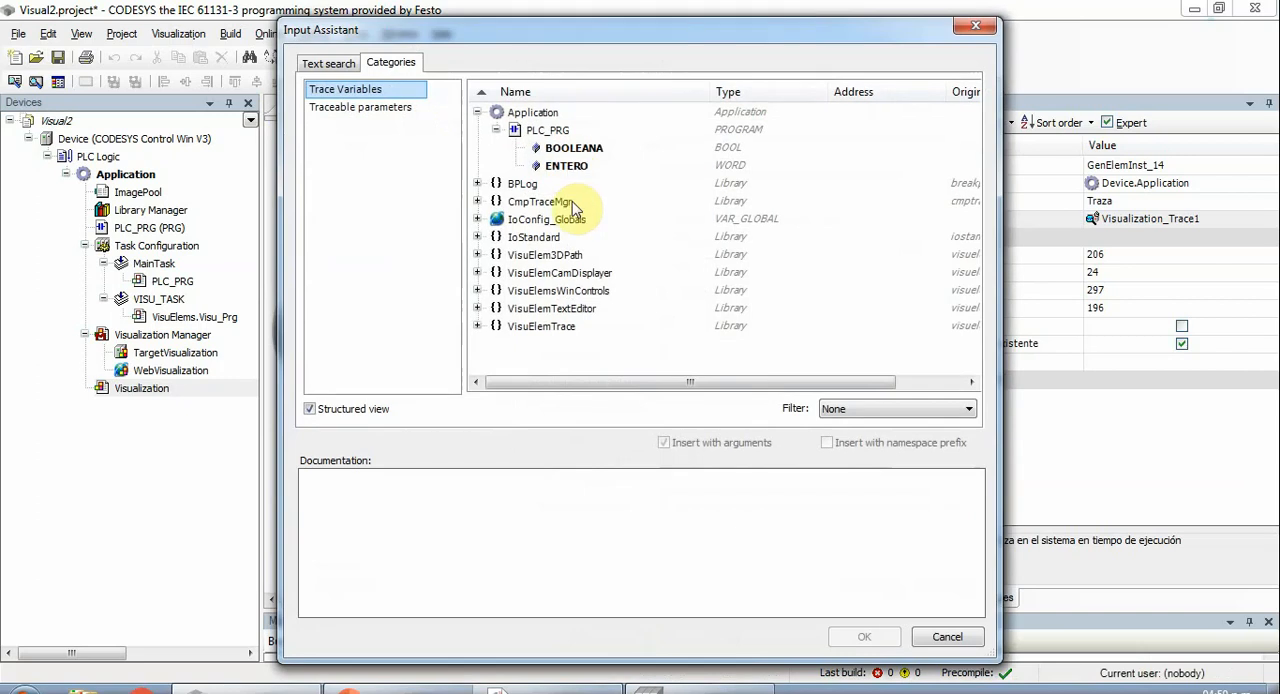
pyautogui.click(566, 164)
pyautogui.doubleClick(566, 164)
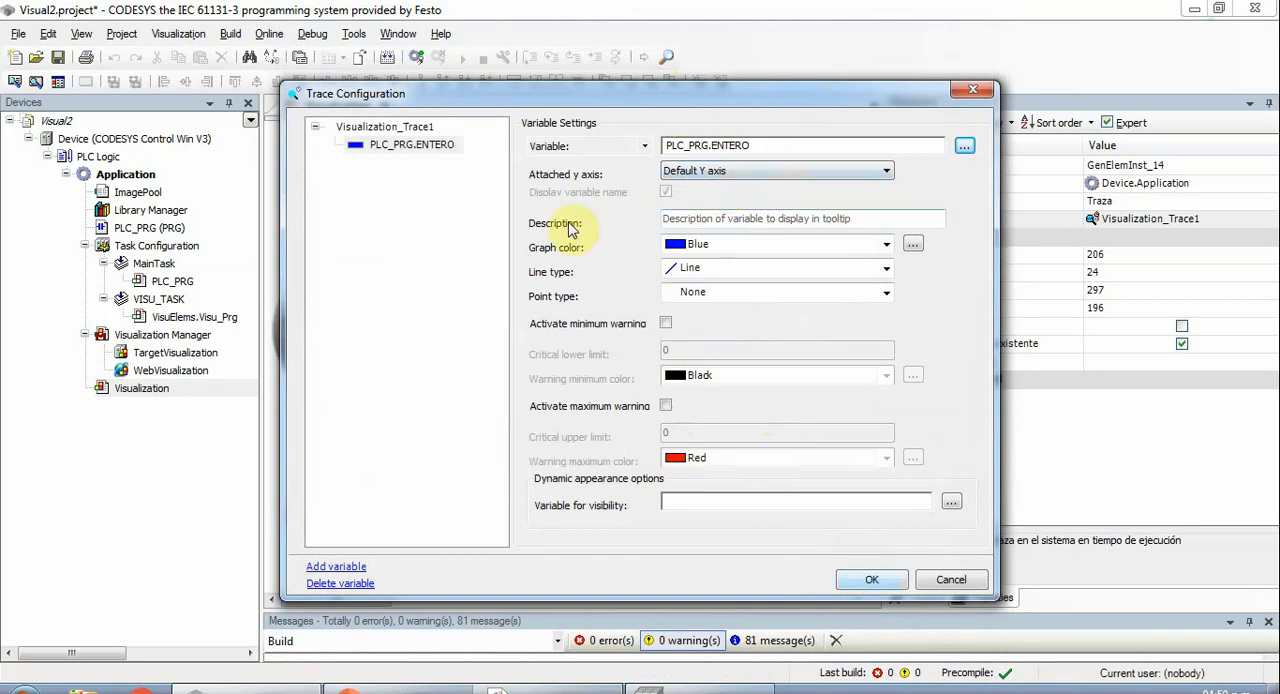
pyautogui.click(868, 582)
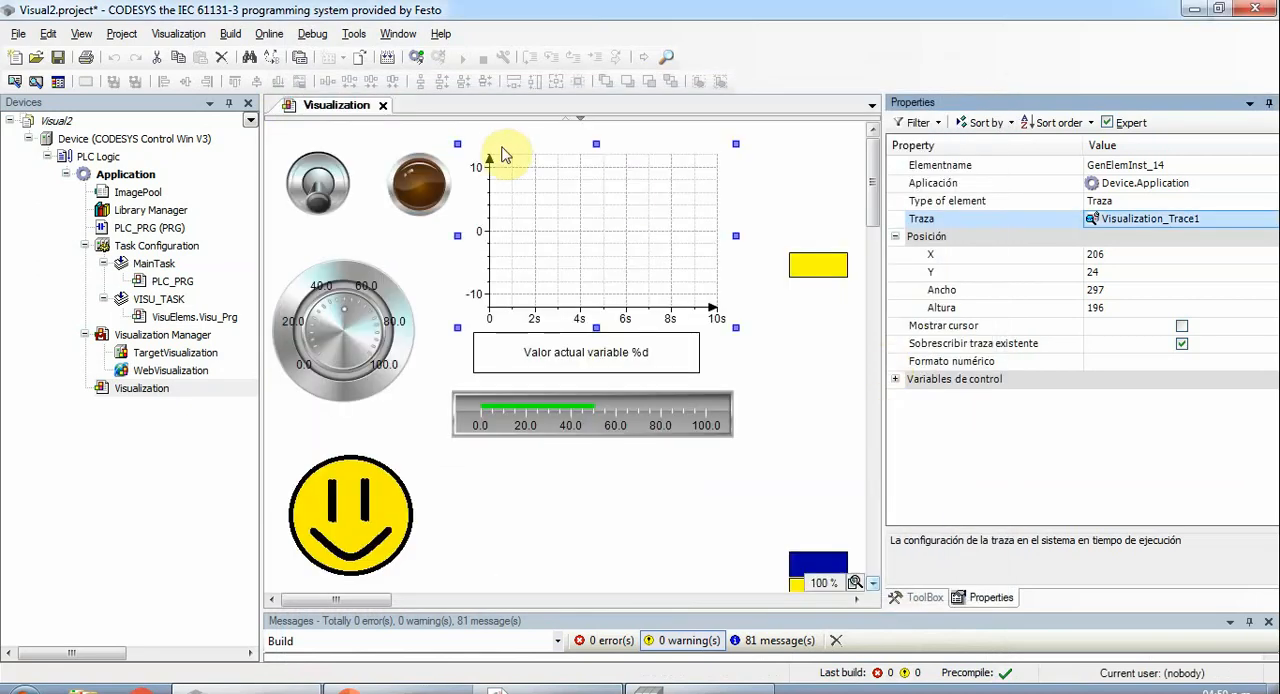
# - Build the application and log in to the device using the login with download option
pyautogui.click(383, 57)
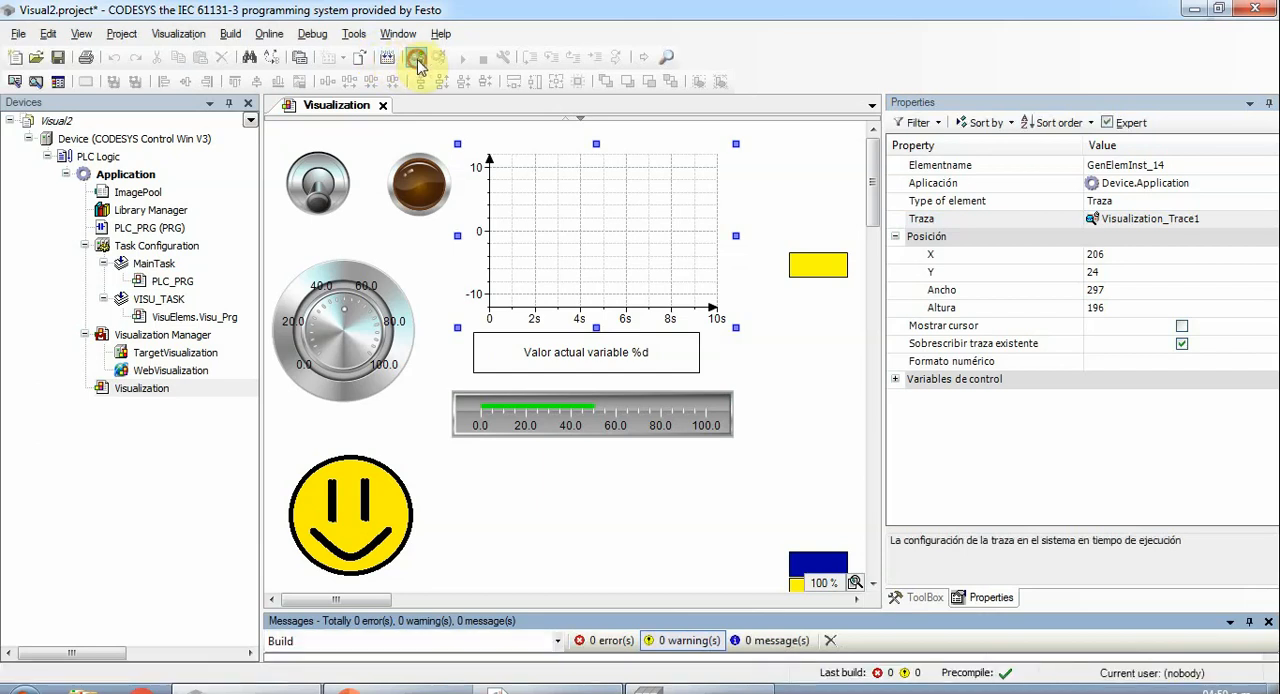
pyautogui.click(417, 60)
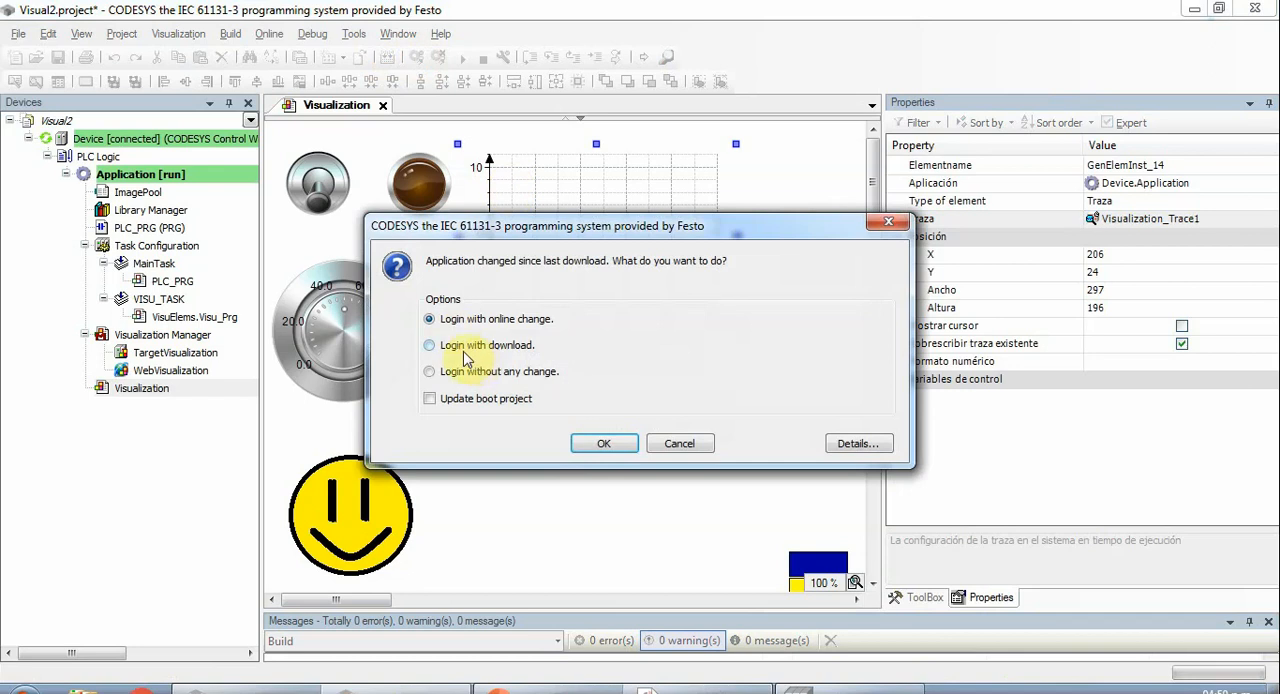
pyautogui.click(464, 350)
pyautogui.click(595, 443)
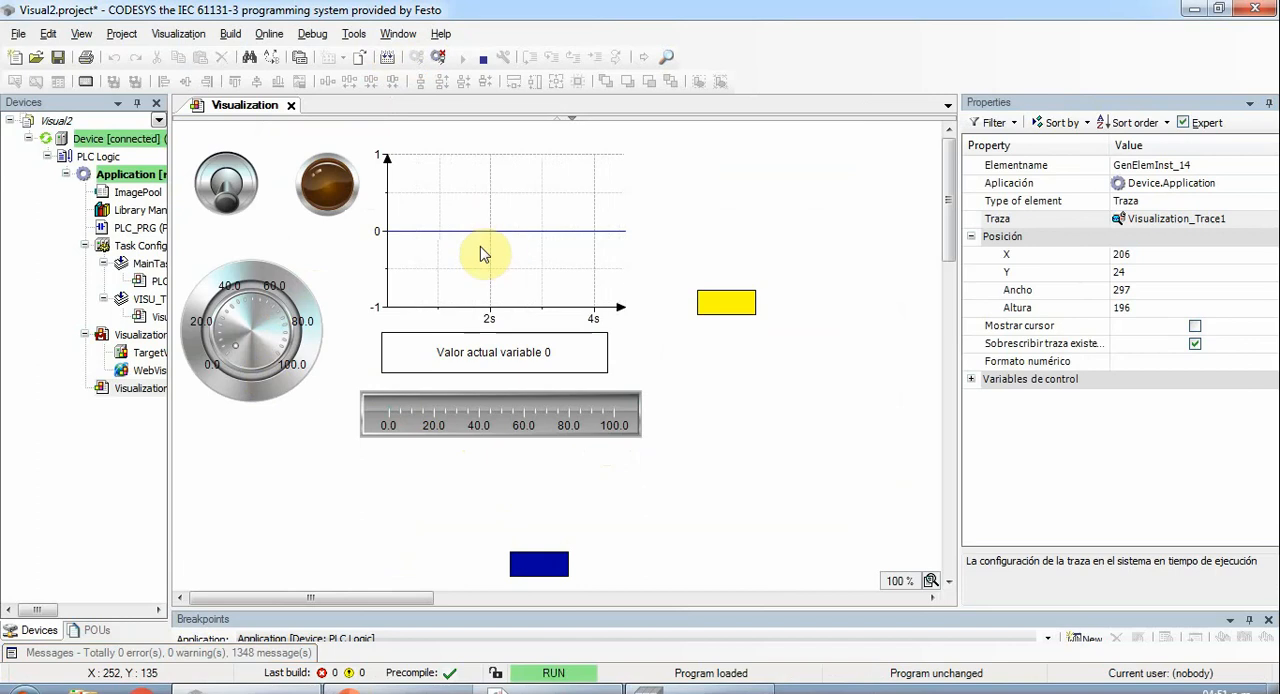
# - Test the trace by turning the potentiometer and toggling the switch on and off, and log out of the application
pyautogui.moveTo(233, 350)
pyautogui.mouseDown()
pyautogui.moveTo(251, 304)
pyautogui.moveTo(278, 343)
pyautogui.moveTo(276, 316)
pyautogui.moveTo(228, 340)
pyautogui.moveTo(248, 304)
pyautogui.moveTo(270, 345)
pyautogui.moveTo(282, 318)
pyautogui.moveTo(226, 330)
pyautogui.moveTo(255, 292)
pyautogui.moveTo(277, 350)
pyautogui.moveTo(282, 328)
pyautogui.moveTo(228, 330)
pyautogui.moveTo(262, 300)
pyautogui.moveTo(281, 337)
pyautogui.moveTo(247, 310)
pyautogui.moveTo(238, 335)
pyautogui.moveTo(228, 330)
pyautogui.moveTo(262, 300)
pyautogui.moveTo(283, 334)
pyautogui.moveTo(203, 323)
pyautogui.moveTo(228, 340)
pyautogui.moveTo(280, 337)
pyautogui.moveTo(280, 321)
pyautogui.moveTo(229, 318)
pyautogui.moveTo(262, 318)
pyautogui.moveTo(247, 310)
pyautogui.moveTo(228, 322)
pyautogui.mouseUp()
pyautogui.click(234, 200)
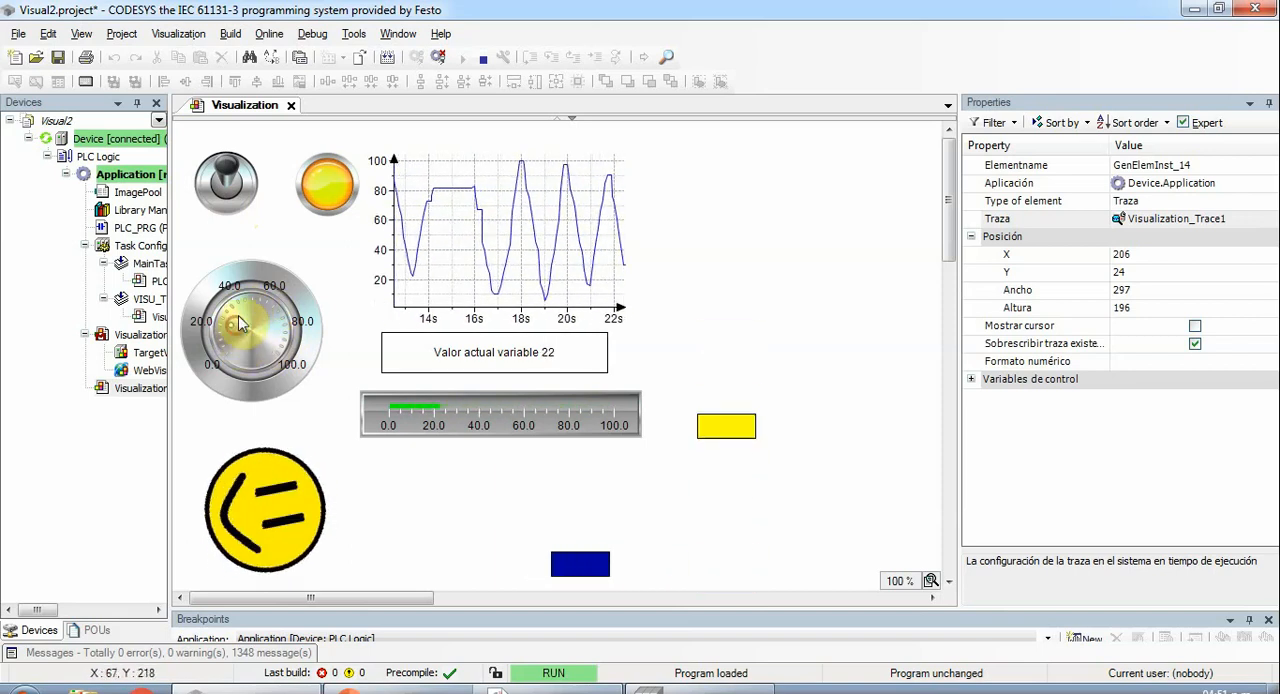
pyautogui.click(229, 190)
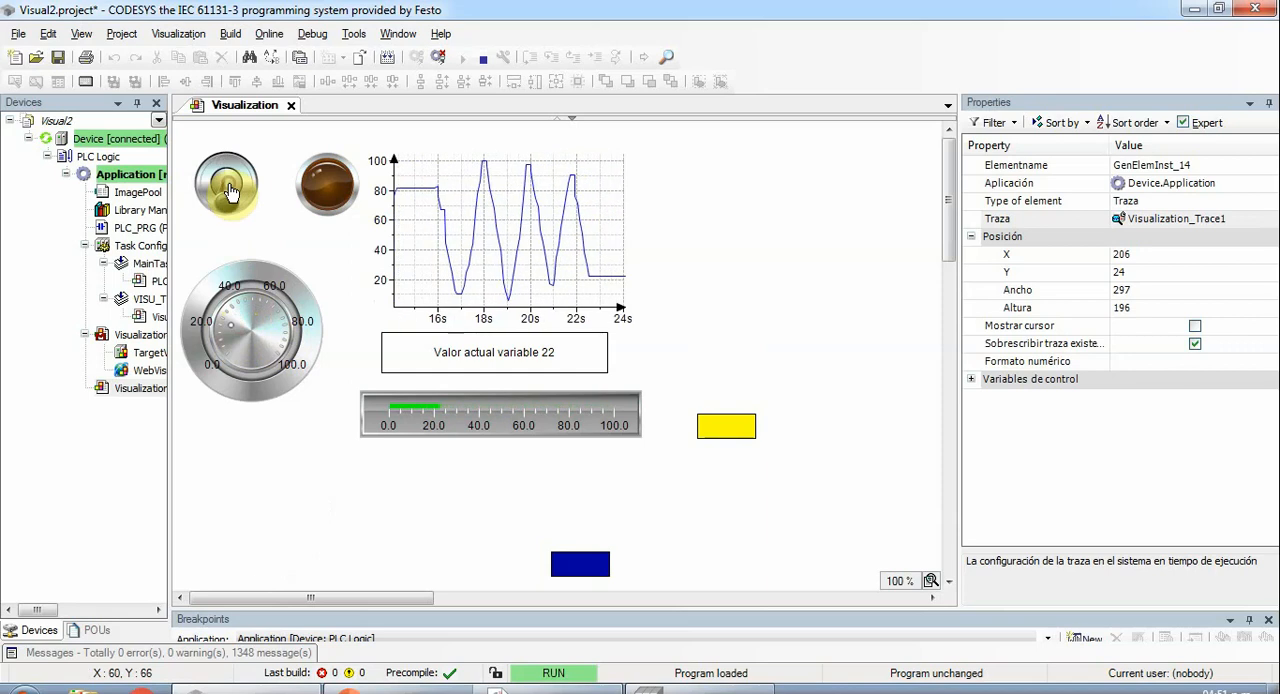
pyautogui.click(434, 58)
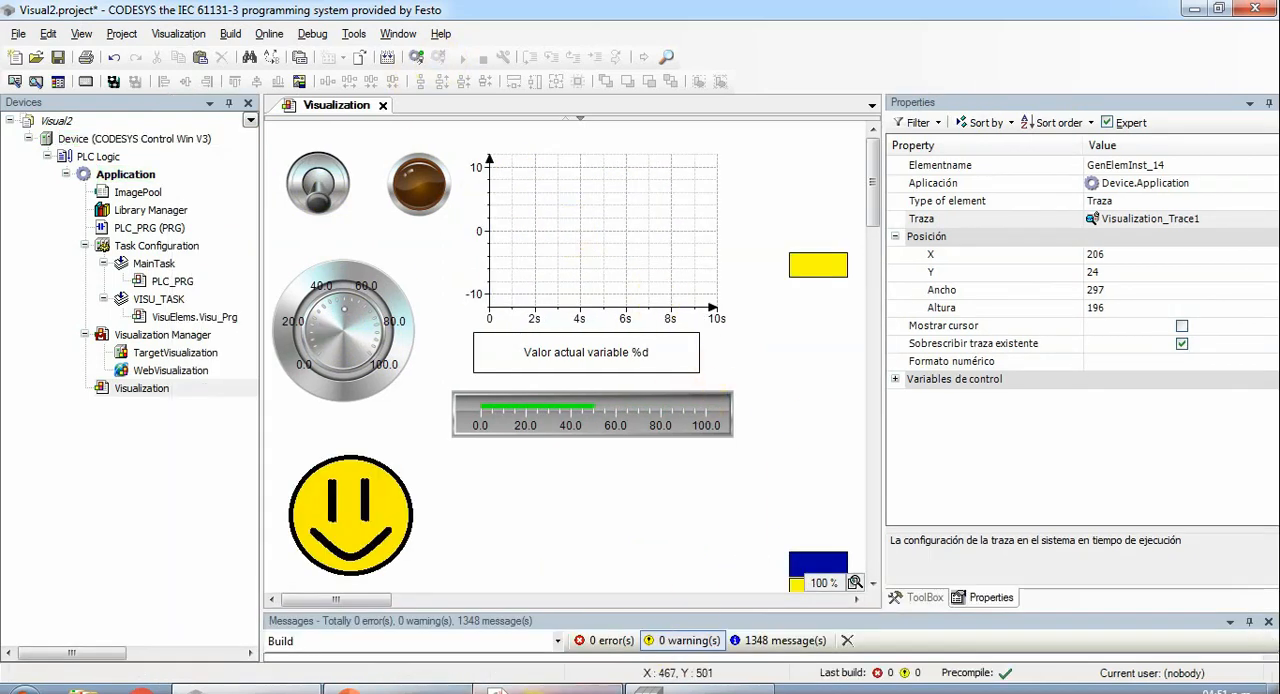
pyautogui.click(286, 524)
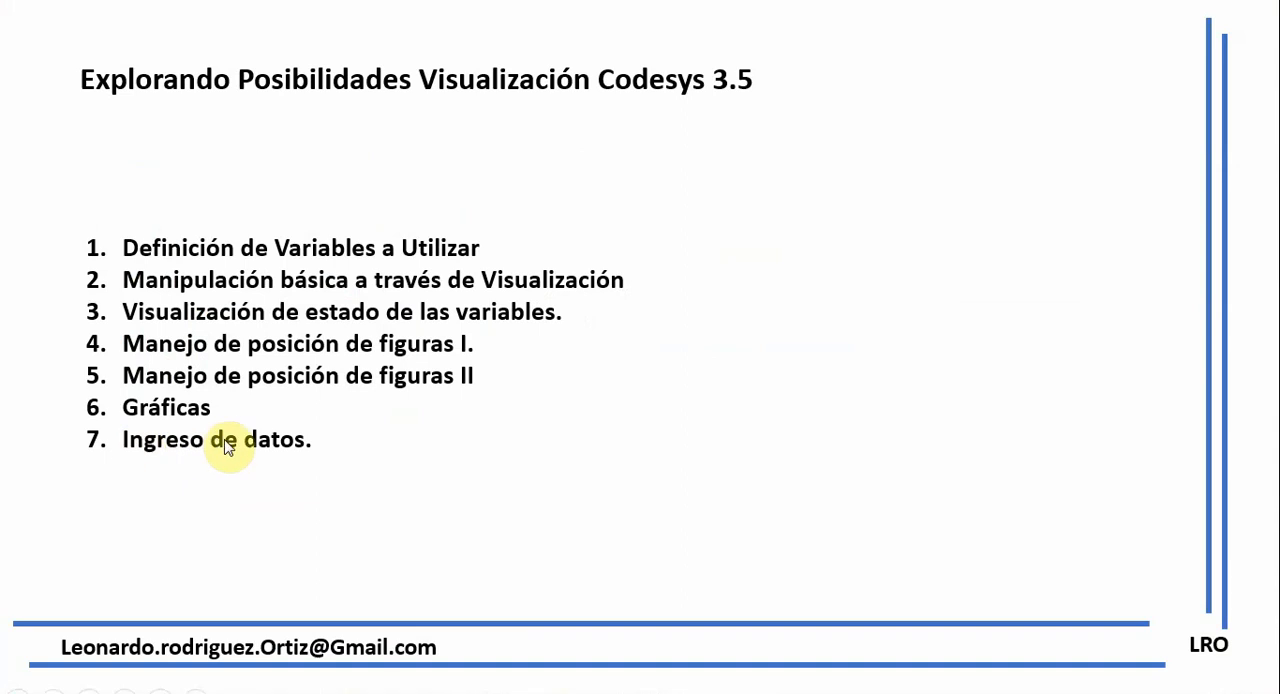
pyautogui.hotkey('alt', 'Tab')
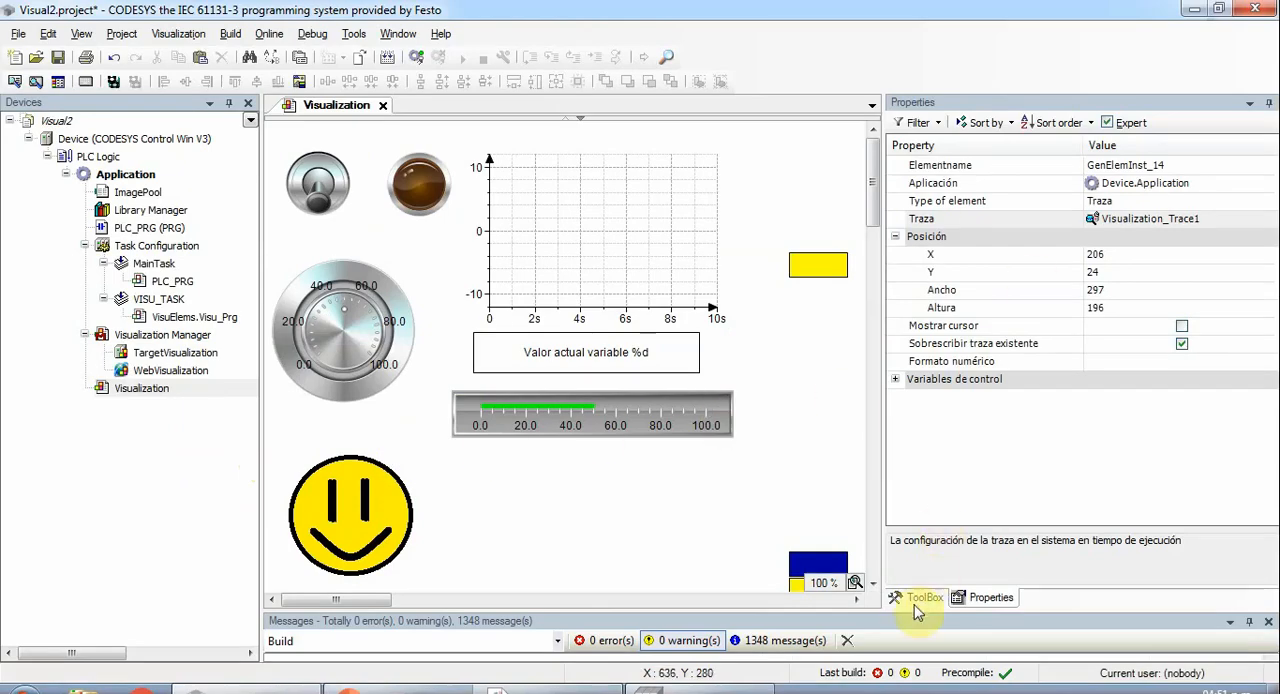
# - Draw a basic rectangle about 105 by 36 above the upper yellow rectangle and label it INGRESO
pyautogui.click(920, 599)
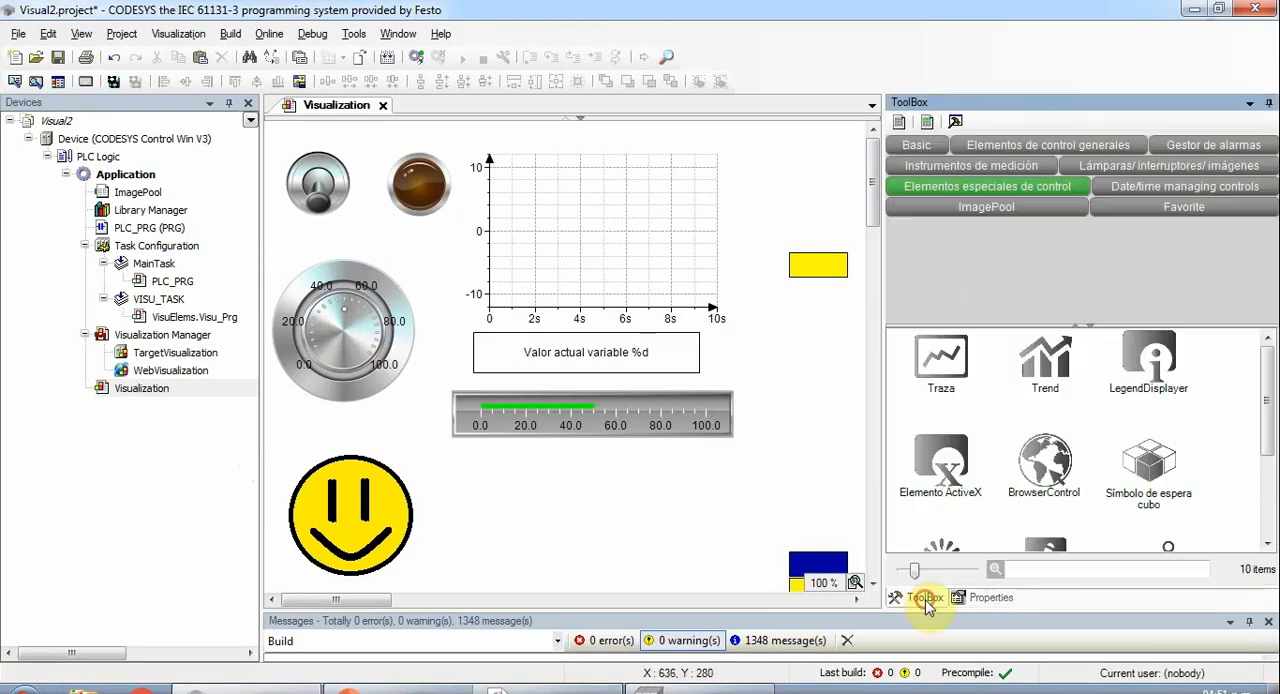
pyautogui.click(920, 148)
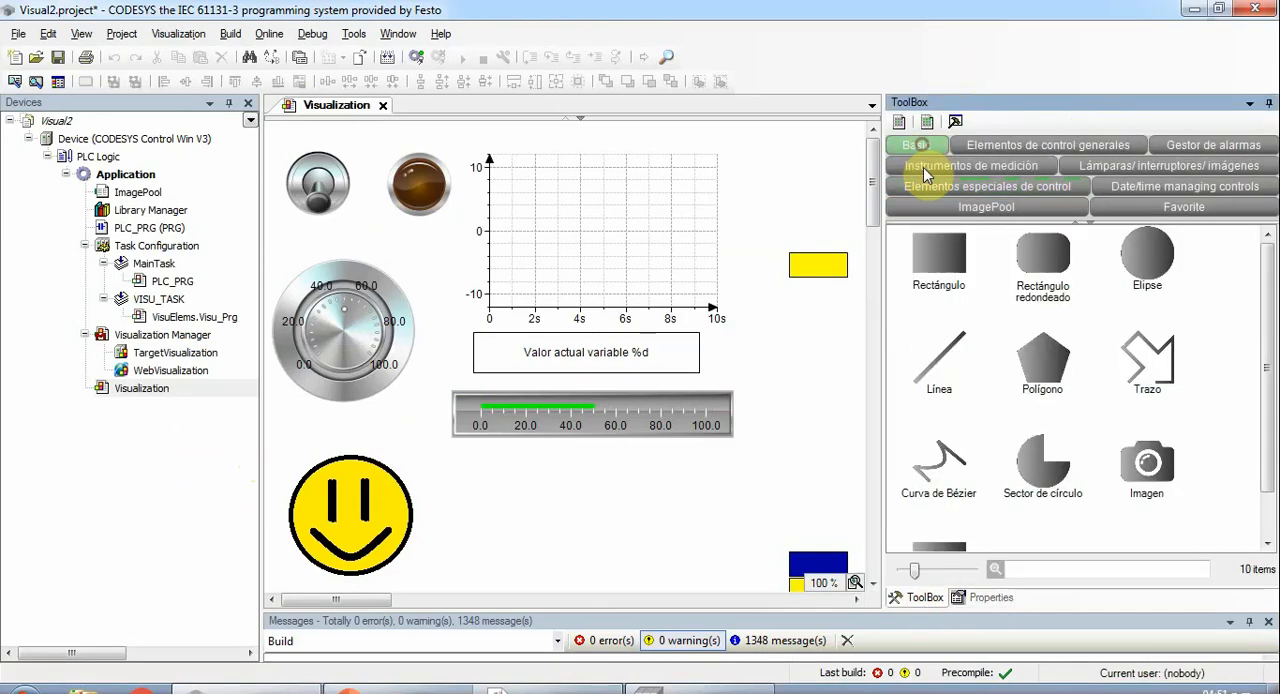
pyautogui.click(944, 256)
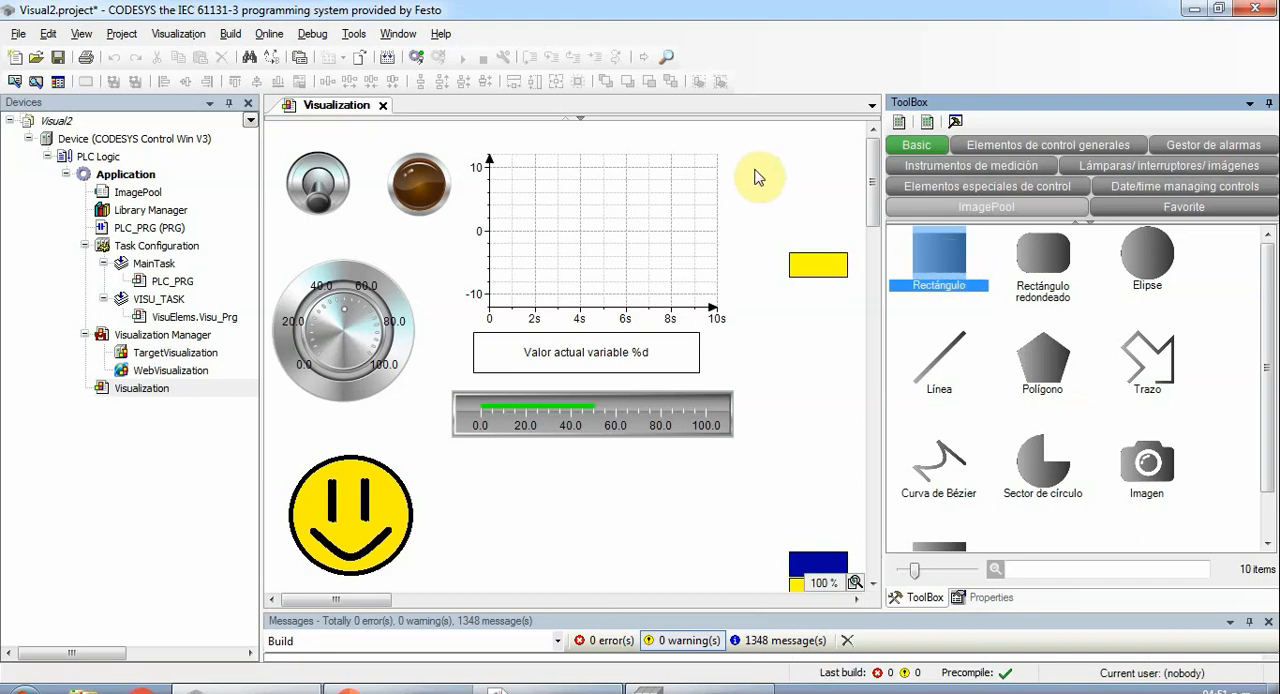
pyautogui.moveTo(756, 157); pyautogui.dragTo(853, 197)
pyautogui.click(806, 172)
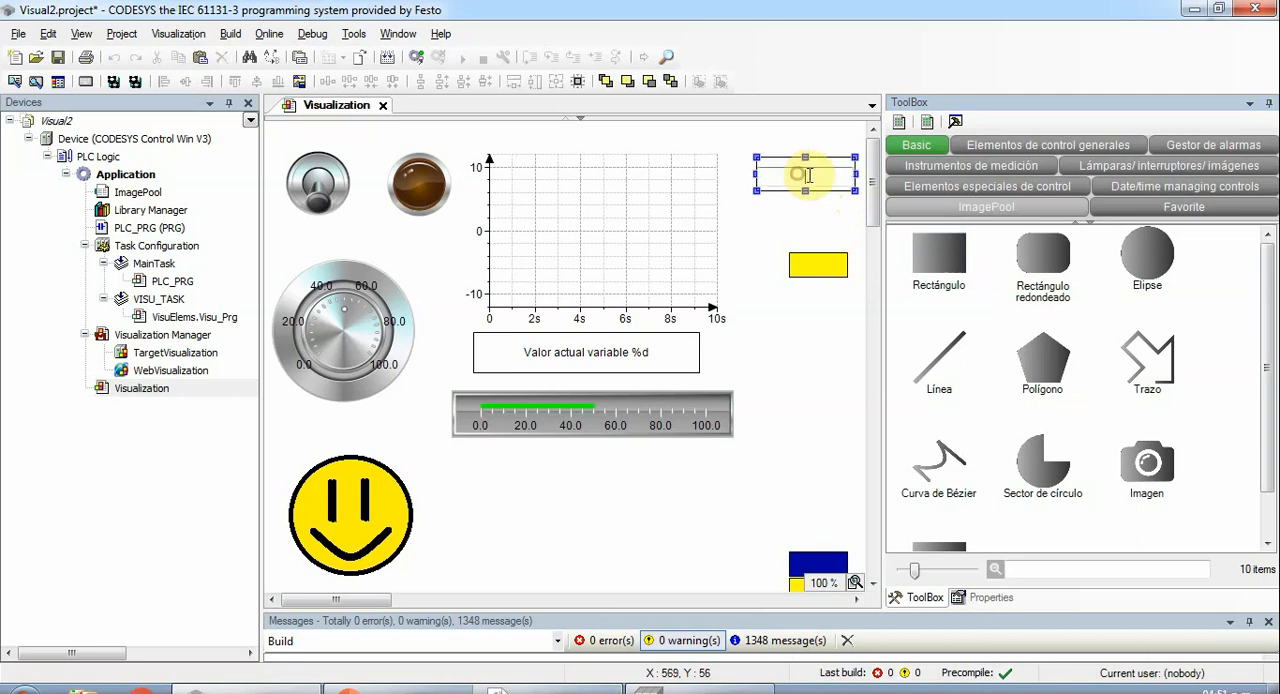
pyautogui.write('iG')
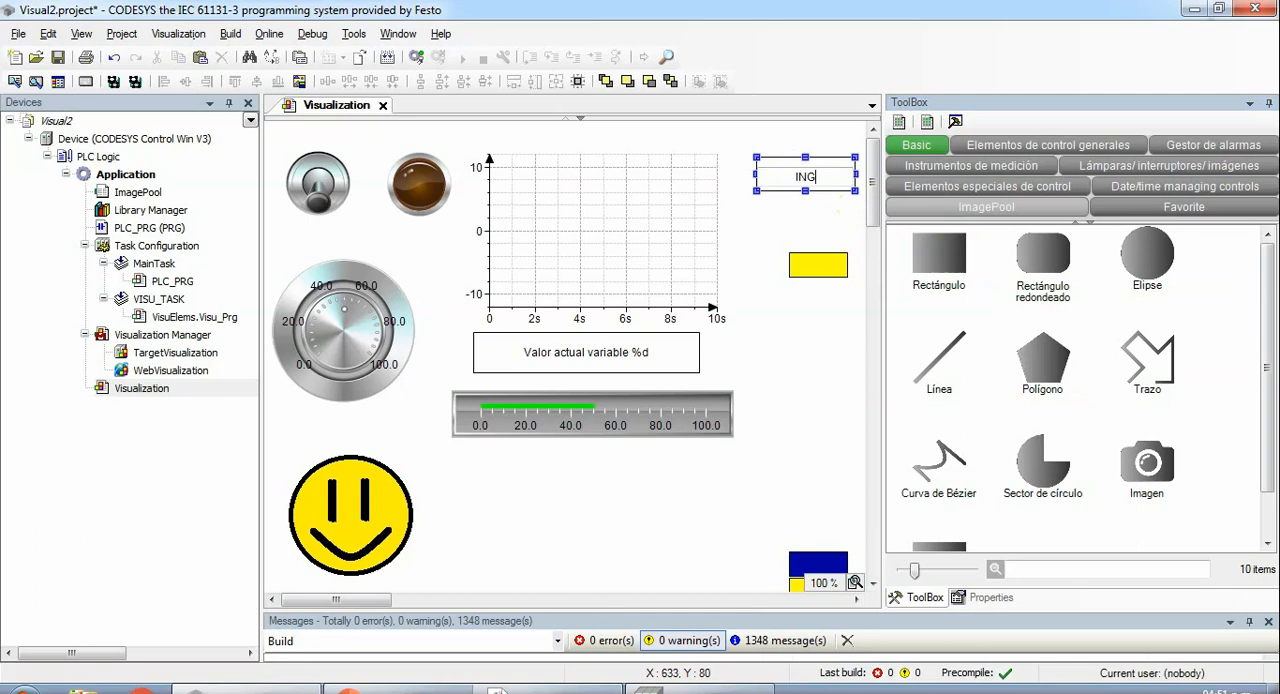
# - Add a Write a Variable action to the INGRESO rectangle's OnMouseClick event with the VisuDialogs.Numpad input type
pyautogui.click(783, 160)
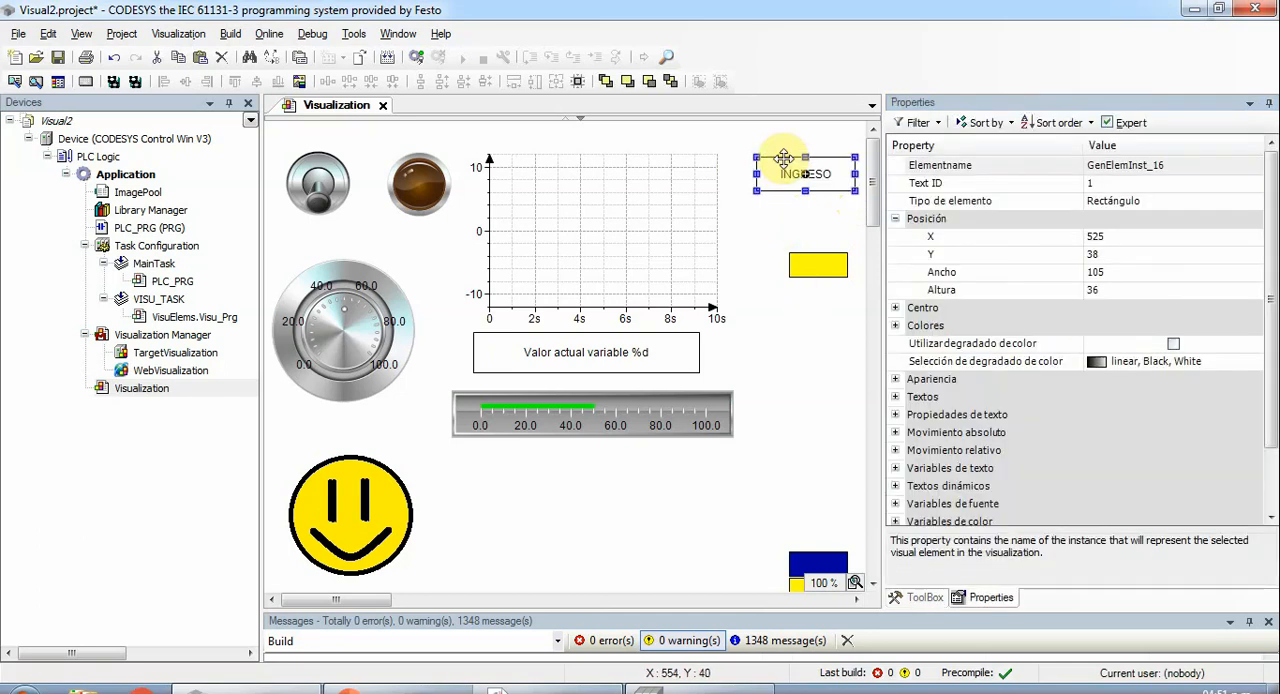
pyautogui.click(895, 218)
pyautogui.click(895, 254)
pyautogui.click(895, 255)
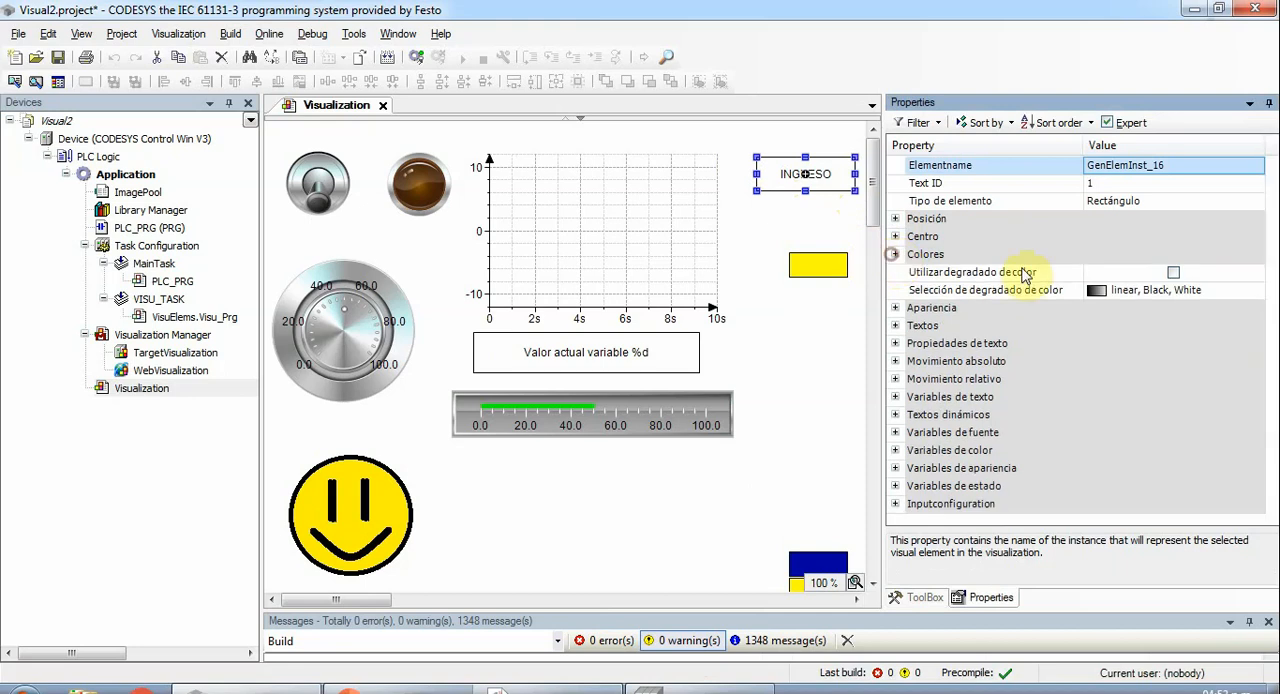
pyautogui.click(895, 504)
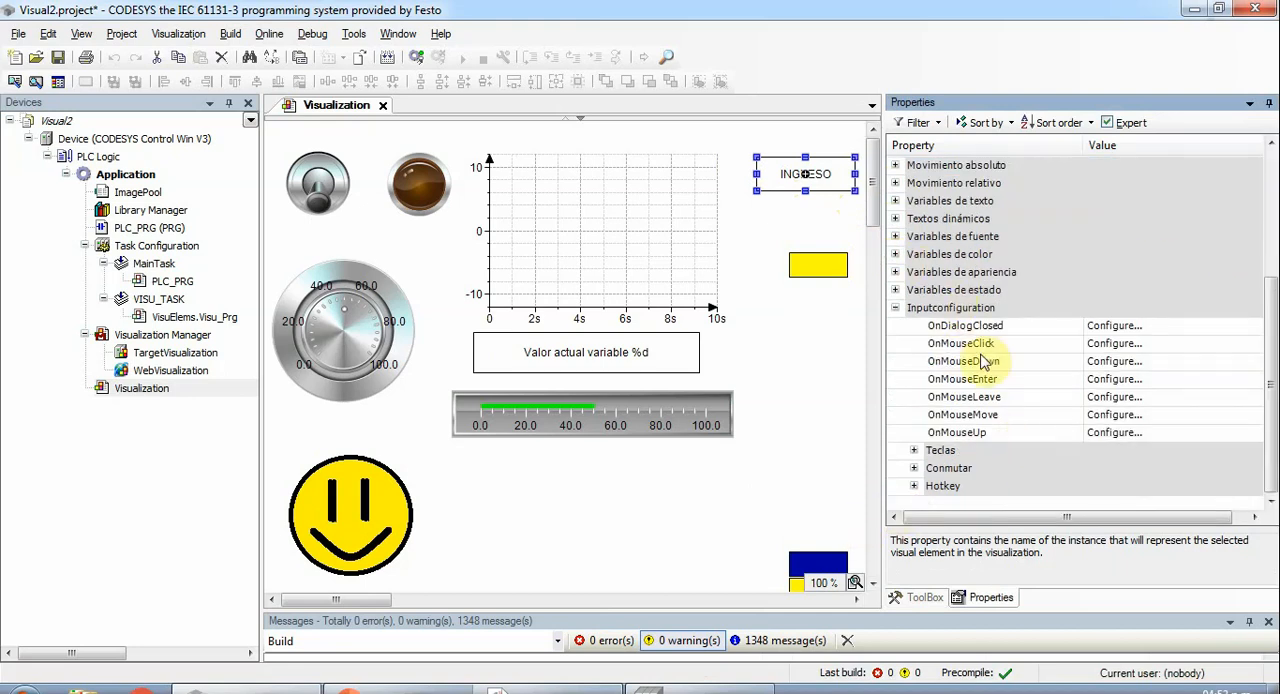
pyautogui.click(1112, 344)
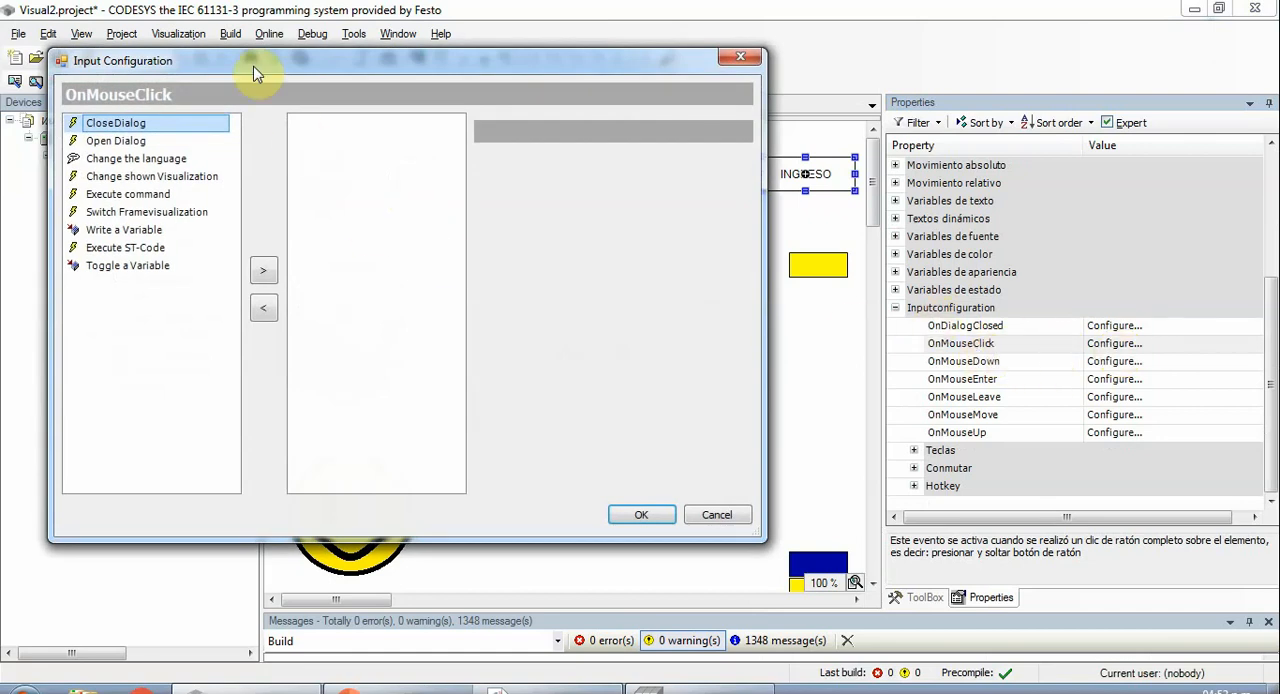
pyautogui.moveTo(255, 73); pyautogui.dragTo(391, 142)
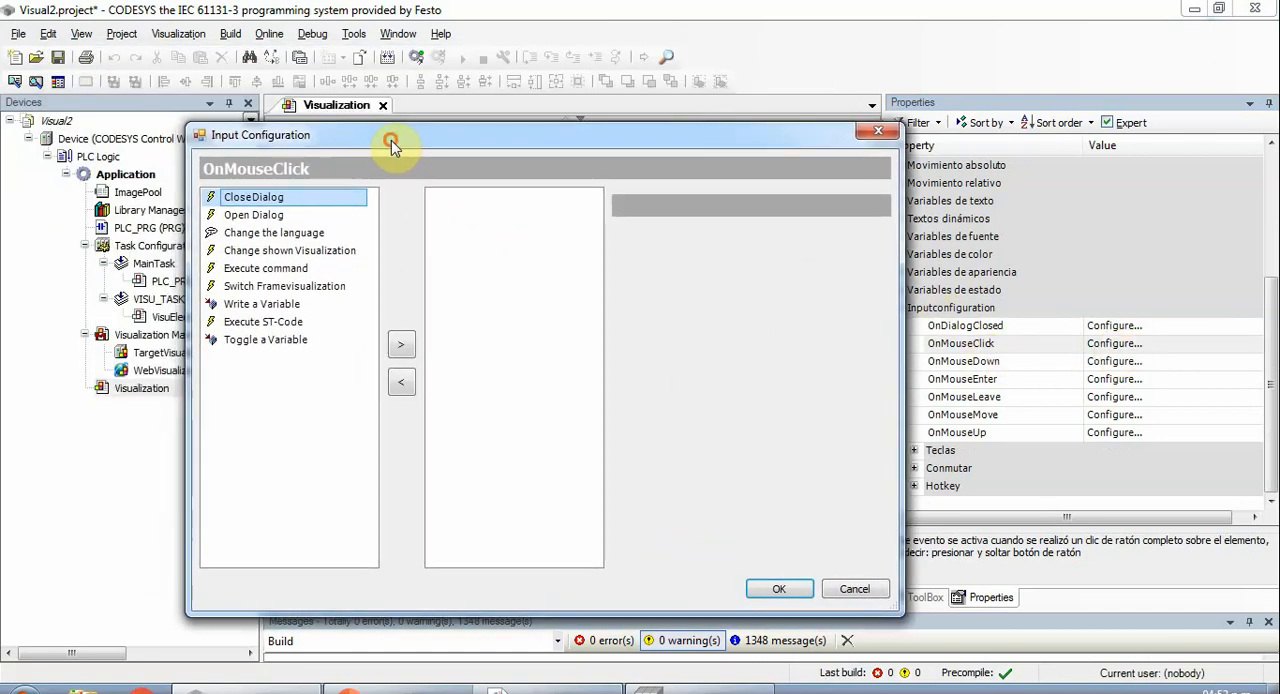
pyautogui.click(238, 305)
pyautogui.click(401, 344)
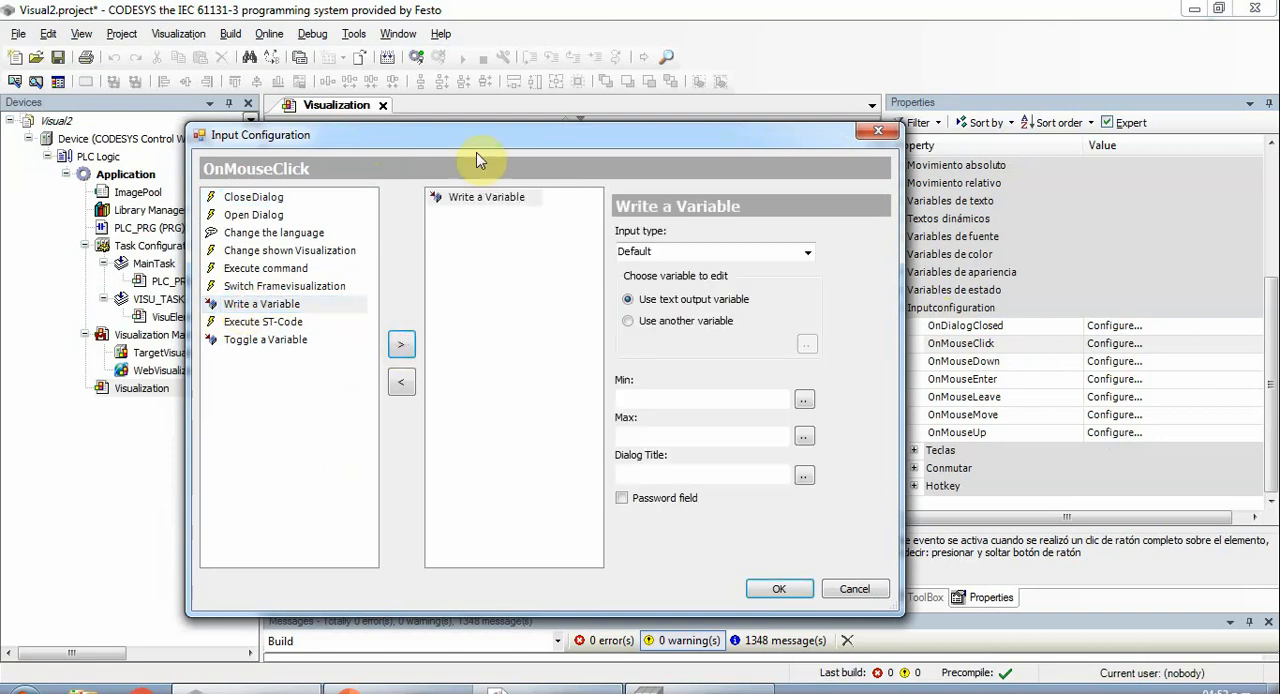
pyautogui.click(807, 254)
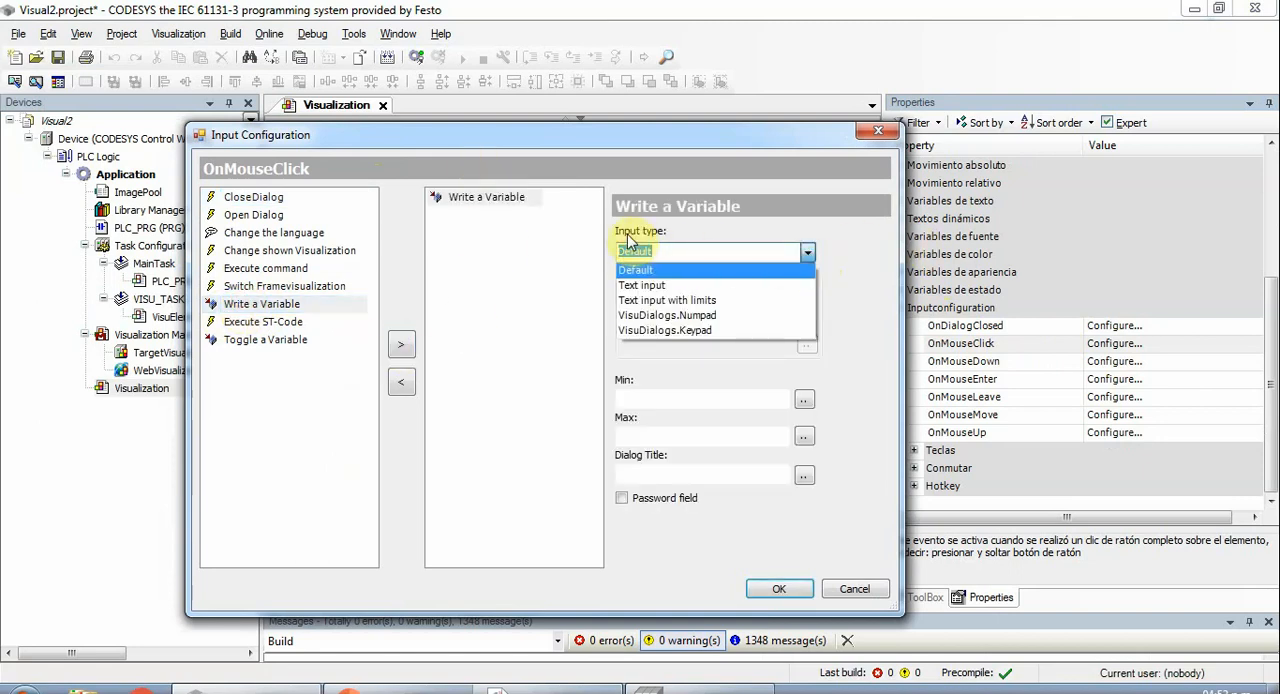
pyautogui.click(681, 316)
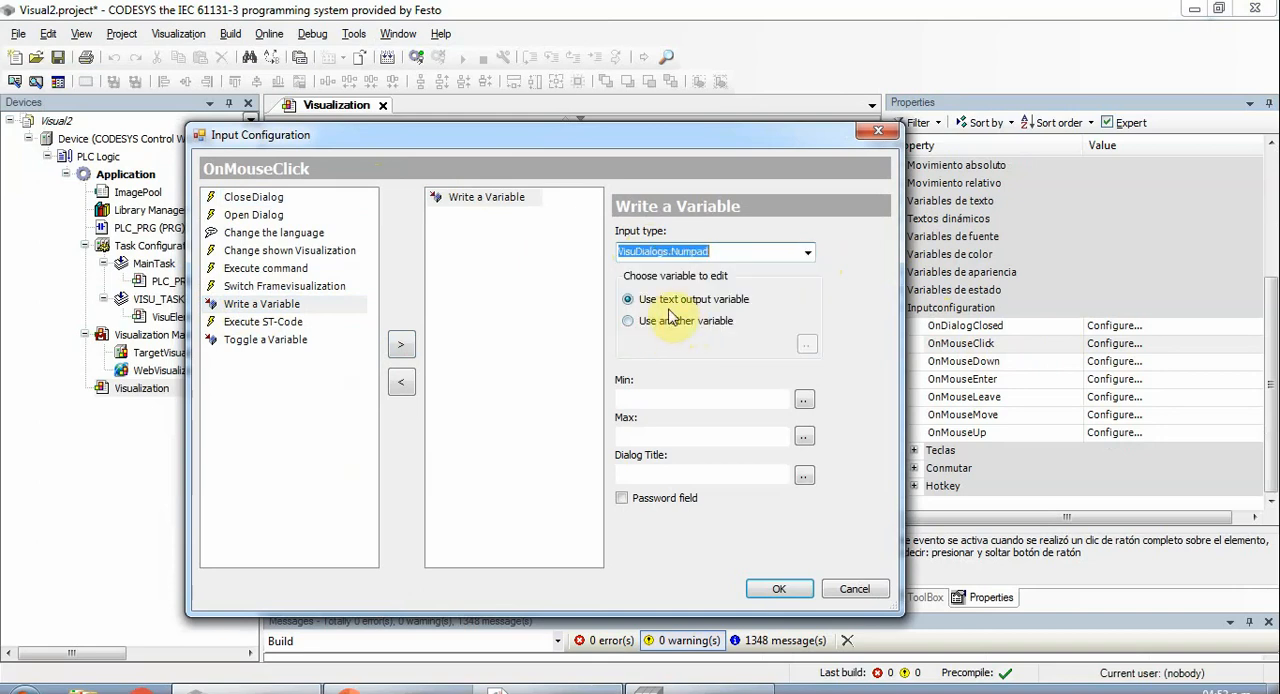
# - Make the click action write to the variable PLC_PRG.ENTERO with minimum 0 and maximum 100, and confirm the input configuration
pyautogui.click(662, 321)
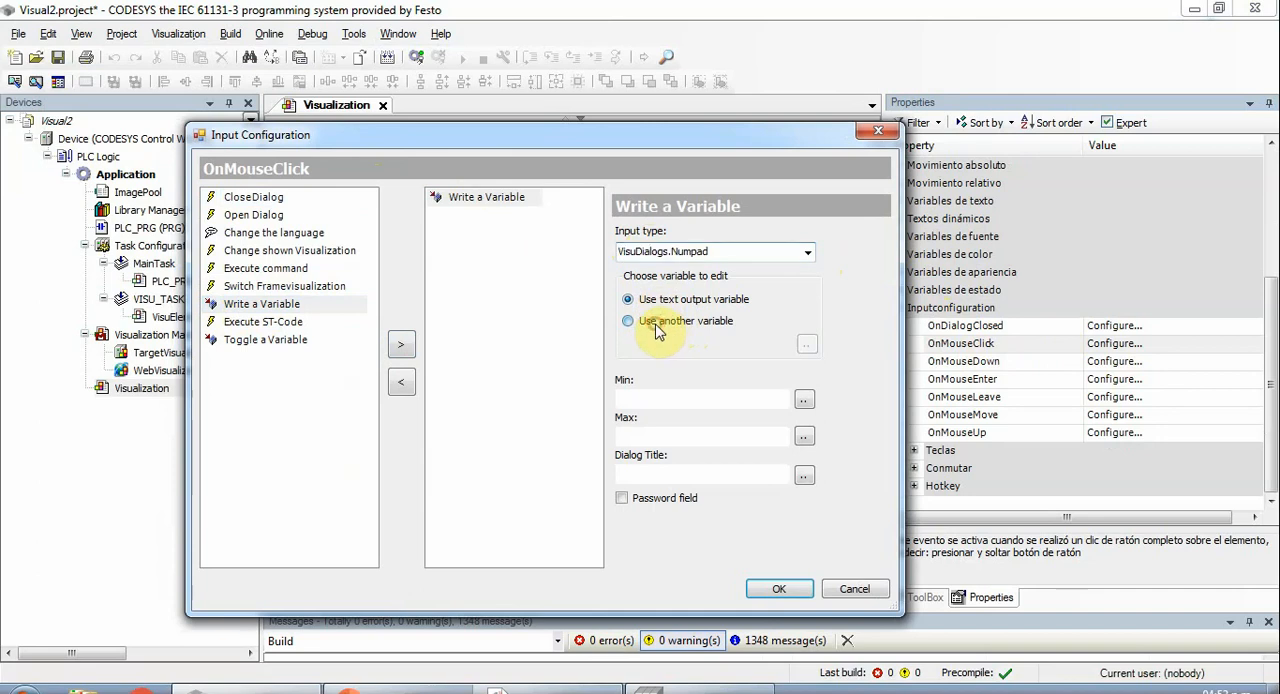
pyautogui.click(719, 340)
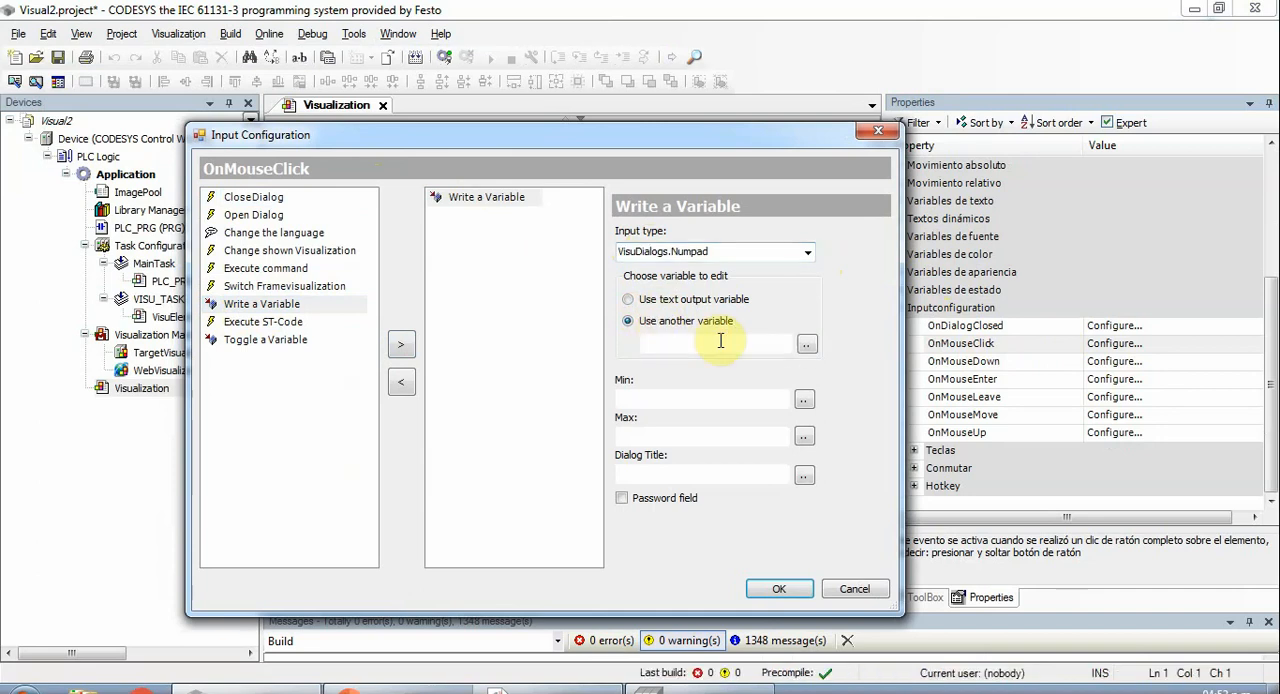
pyautogui.write('PLC_PRG')
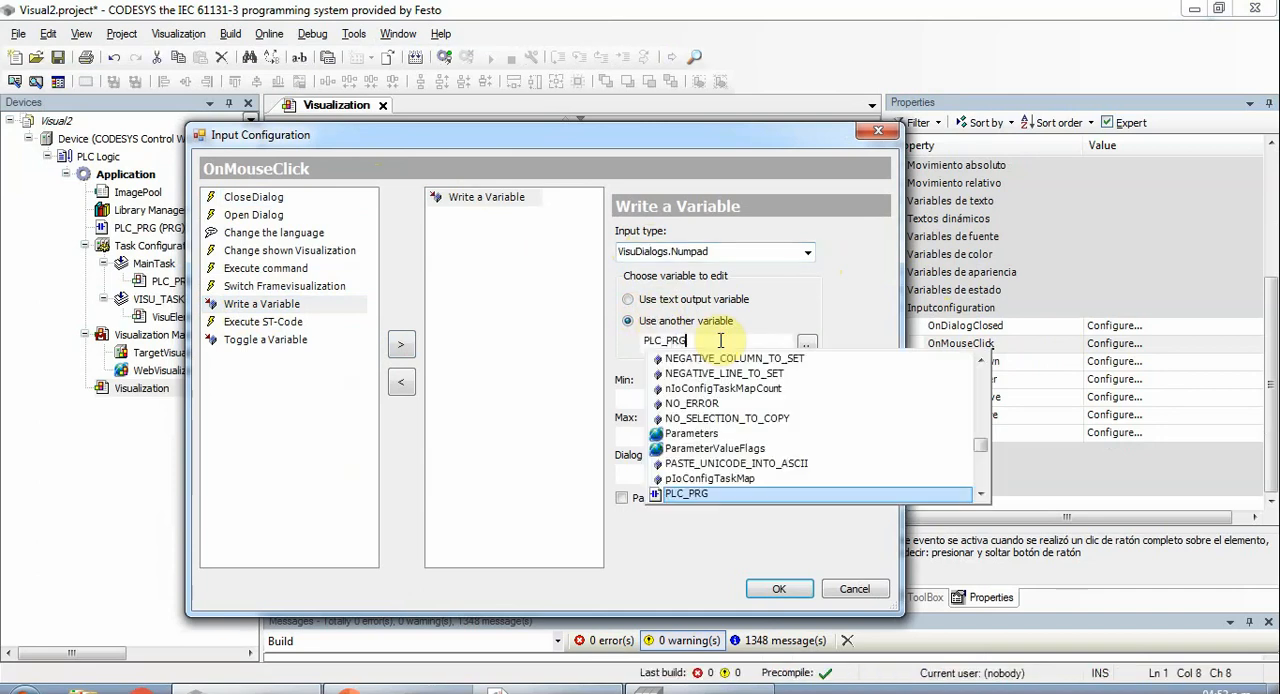
pyautogui.write('.')
pyautogui.press('Return')
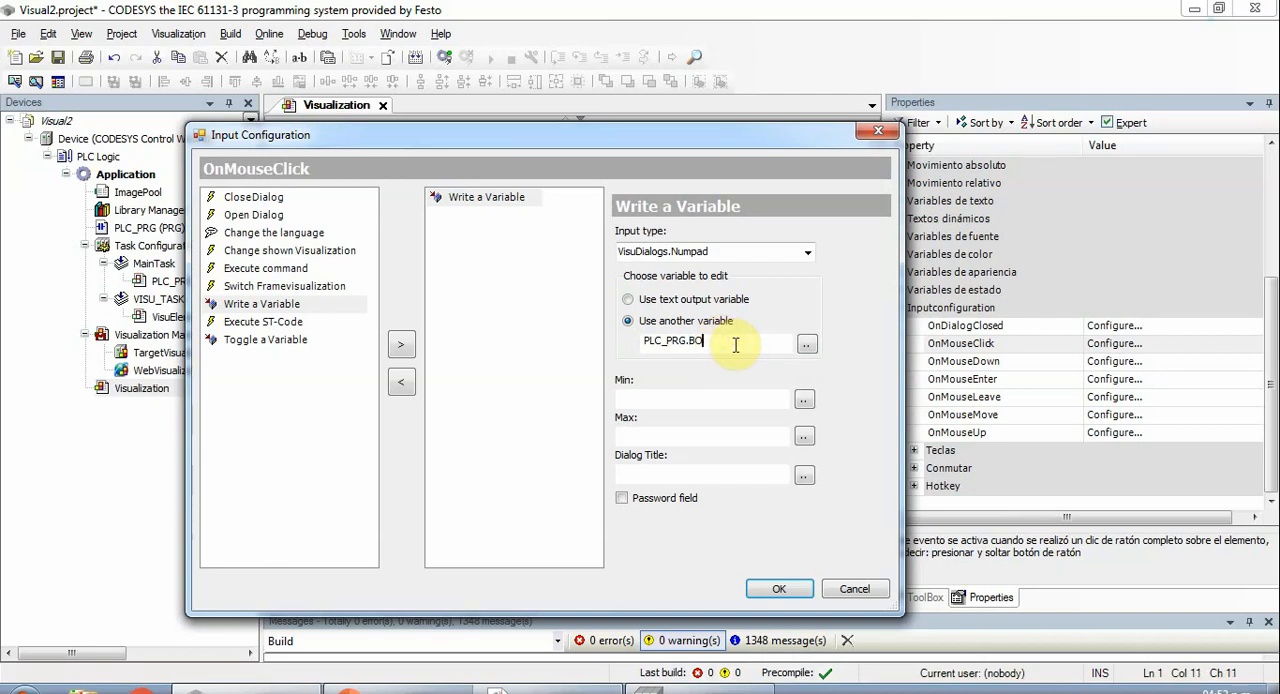
pyautogui.press('BackSpace')
pyautogui.press('BackSpace')
pyautogui.write('E')
pyautogui.press('Return')
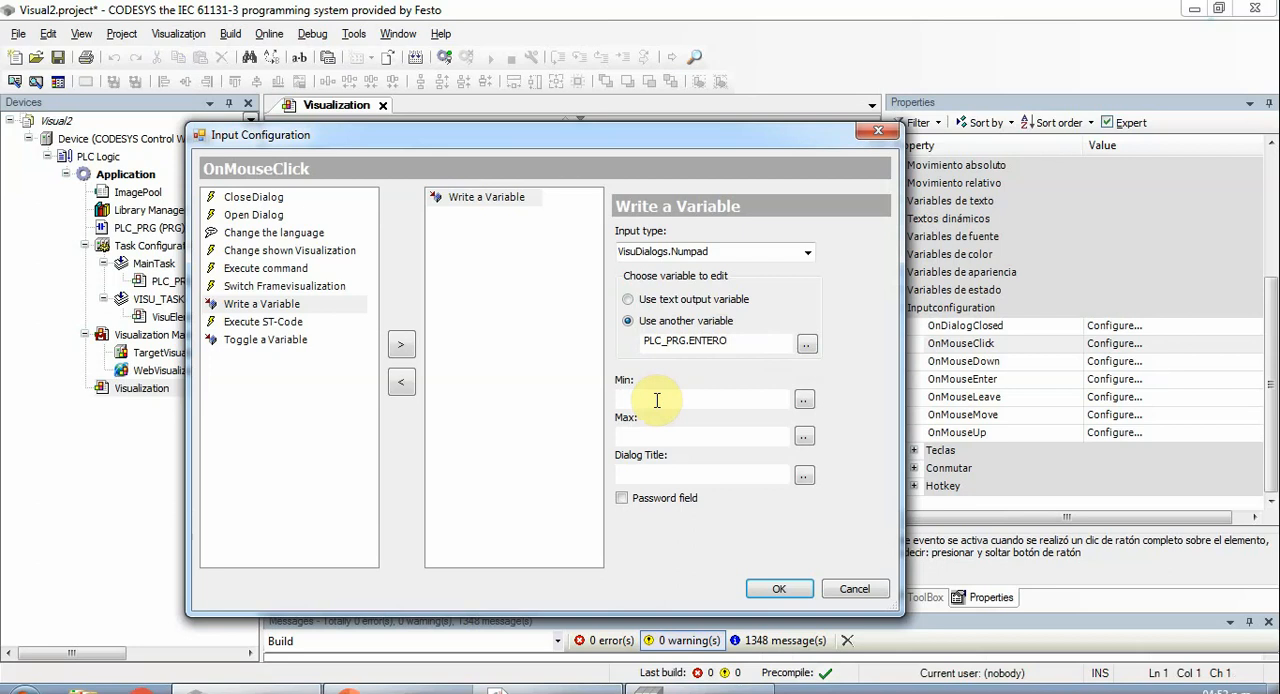
pyautogui.write('0')
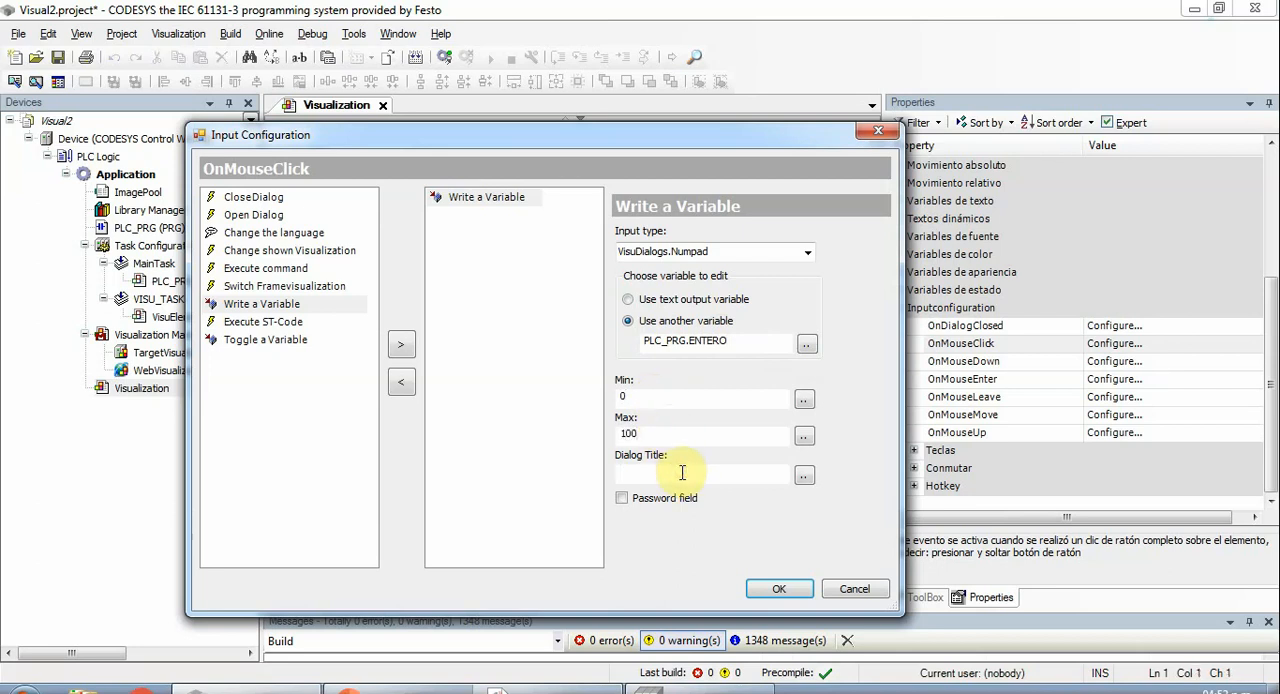
pyautogui.click(787, 589)
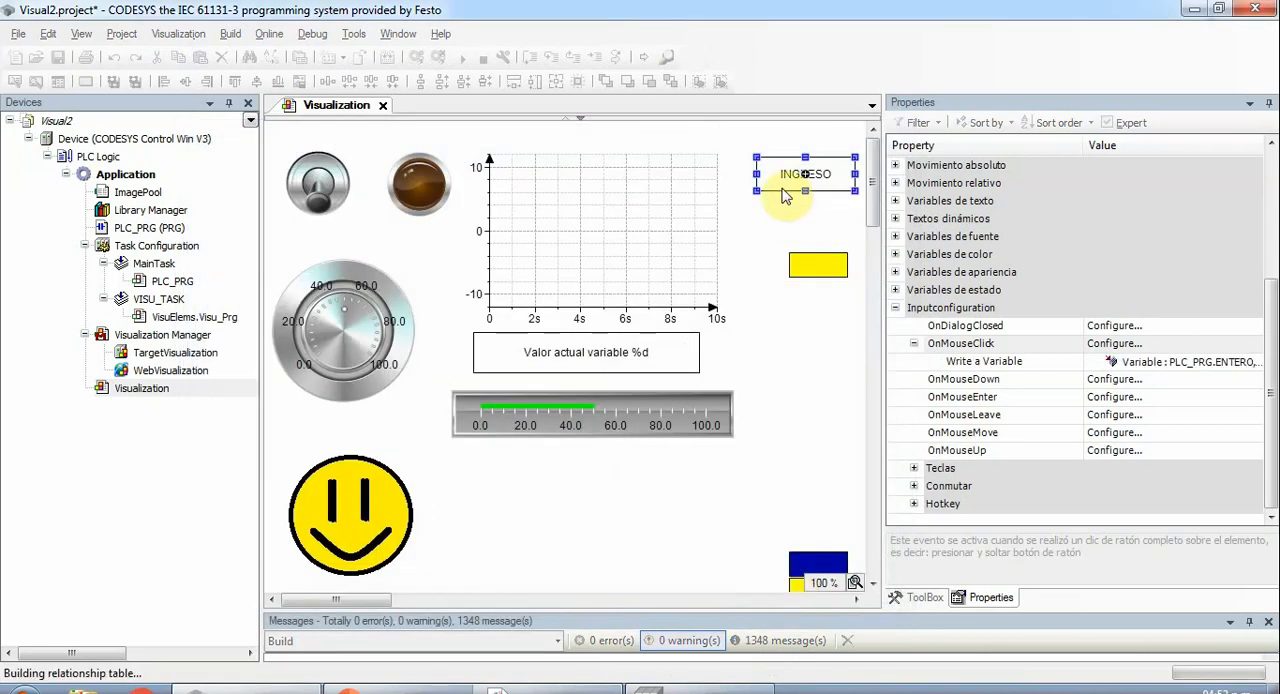
# - Build the project and log in to the device using Login with download
pyautogui.click(386, 57)
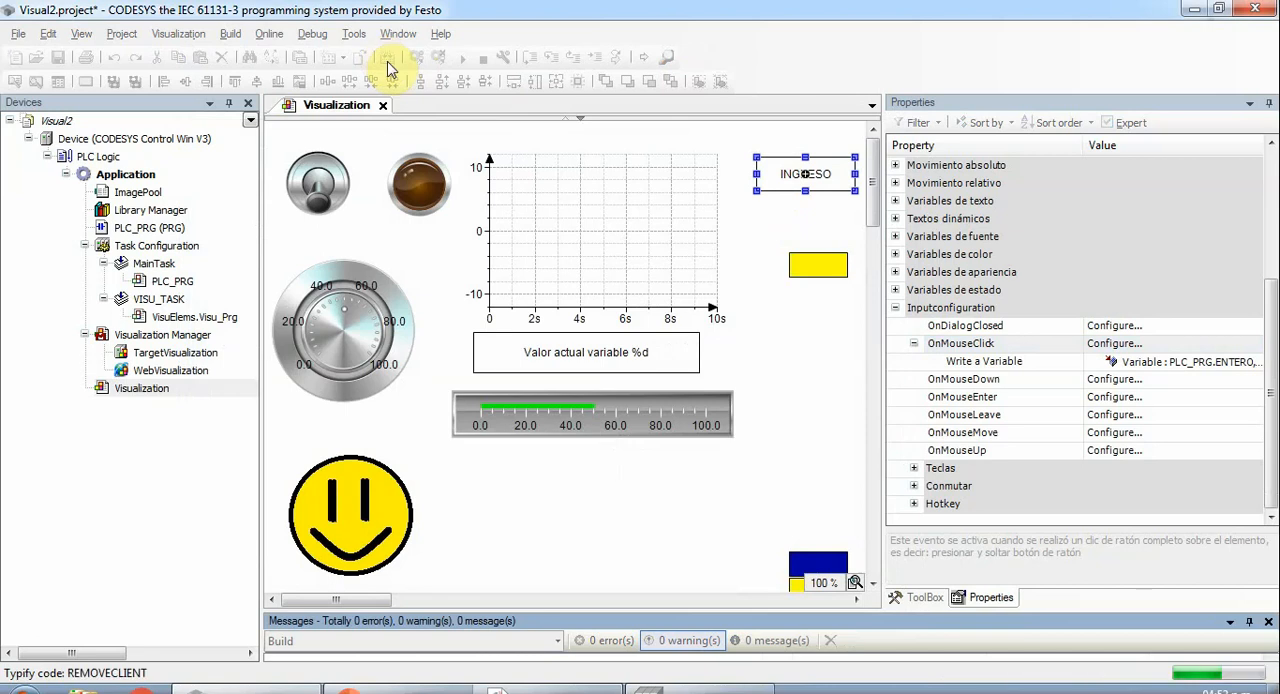
pyautogui.click(418, 60)
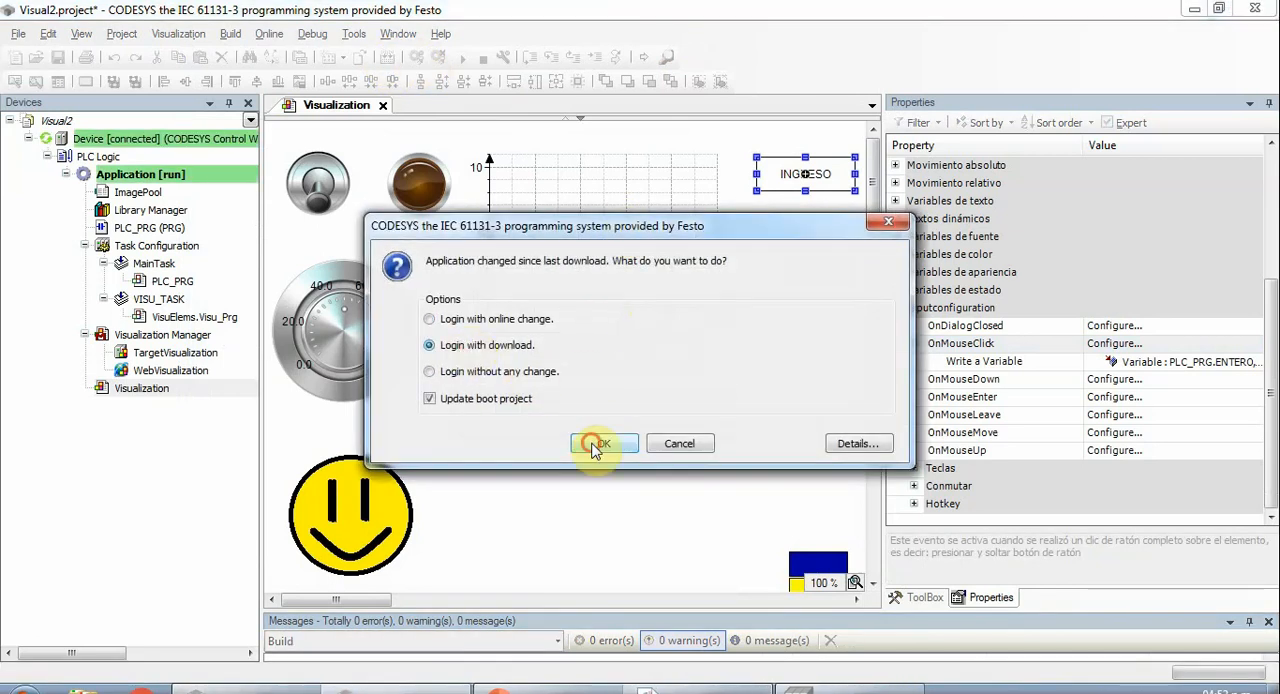
pyautogui.click(598, 444)
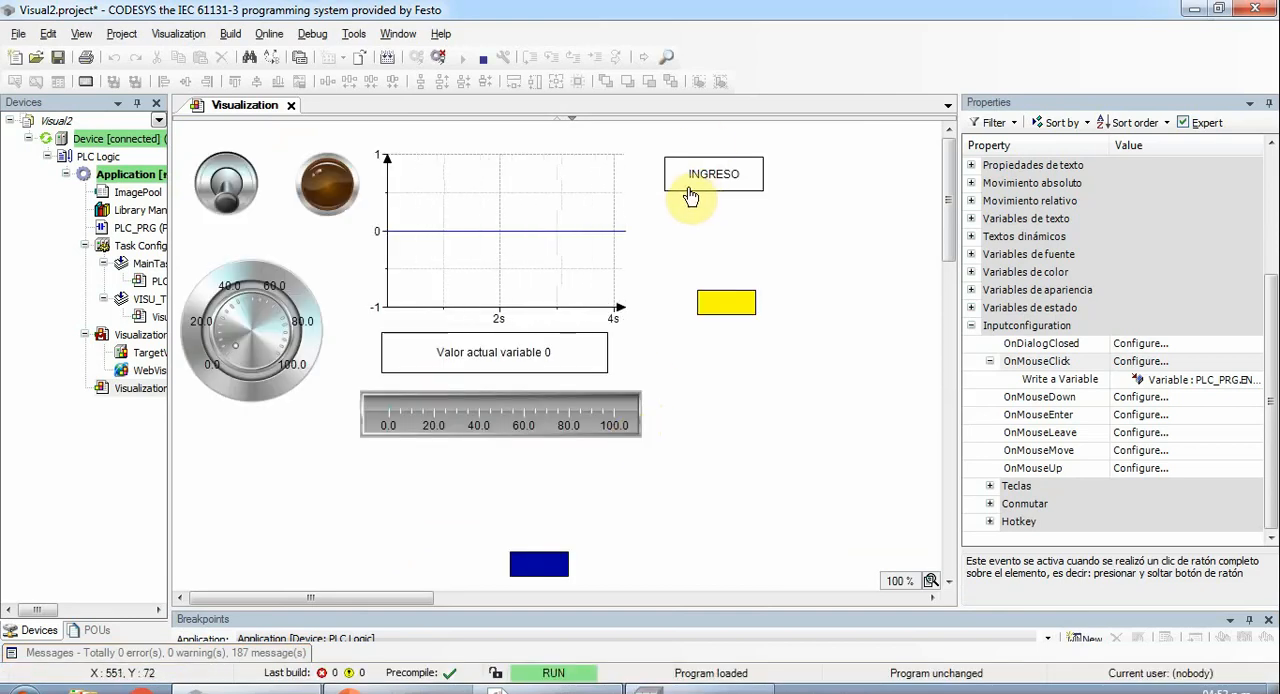
# - Write 88 to the variable through the INGRESO numpad, and flip the toggle switch on and back off
pyautogui.click(690, 195)
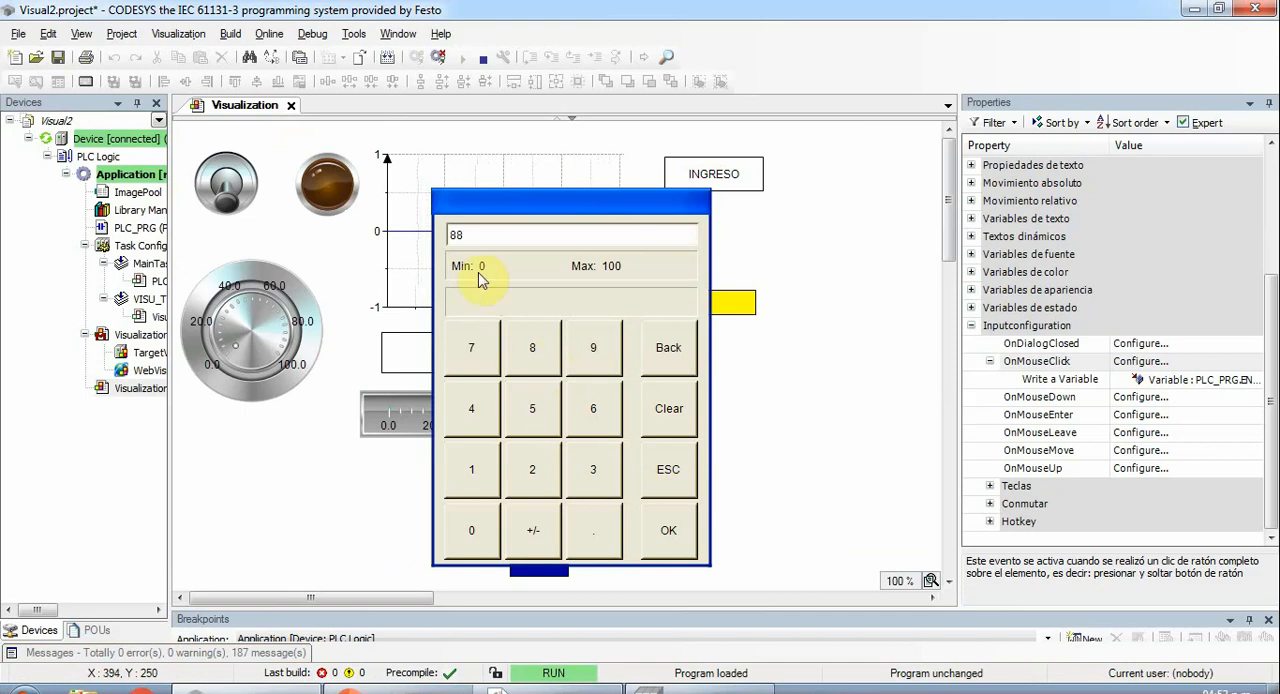
pyautogui.click(673, 532)
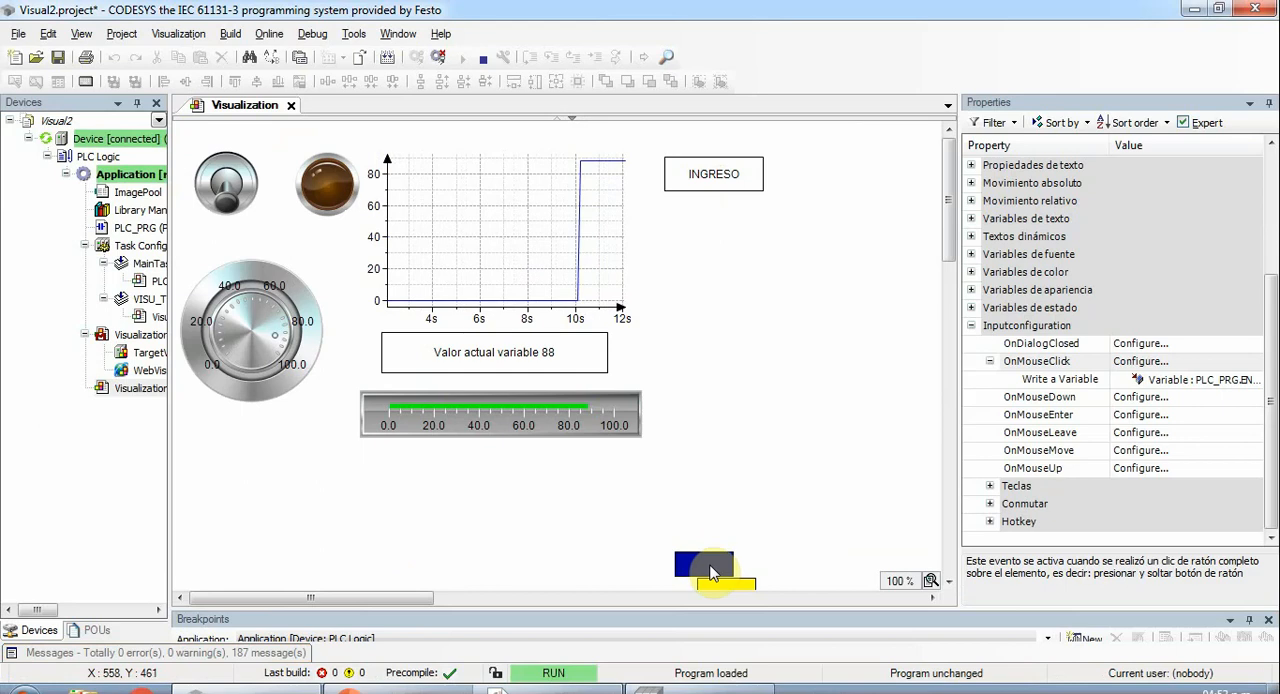
pyautogui.click(230, 185)
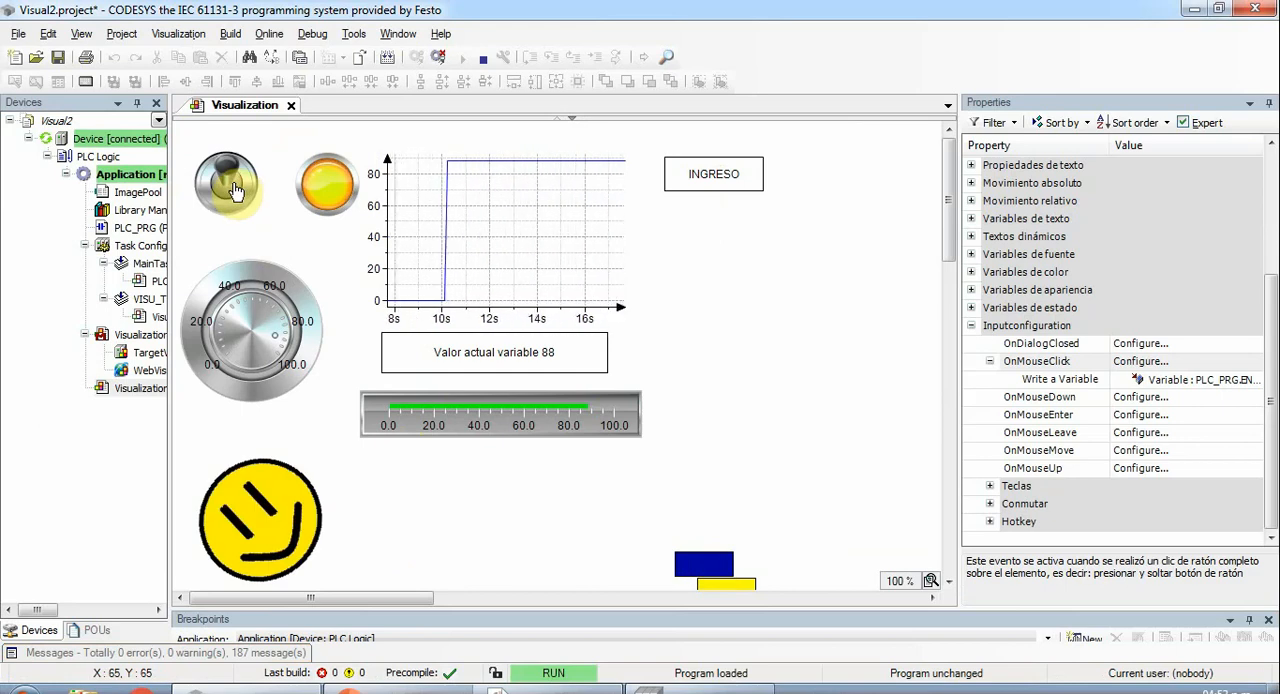
pyautogui.click(230, 186)
# - Write 50 to the variable through the INGRESO numpad and confirm the entry
pyautogui.click(688, 177)
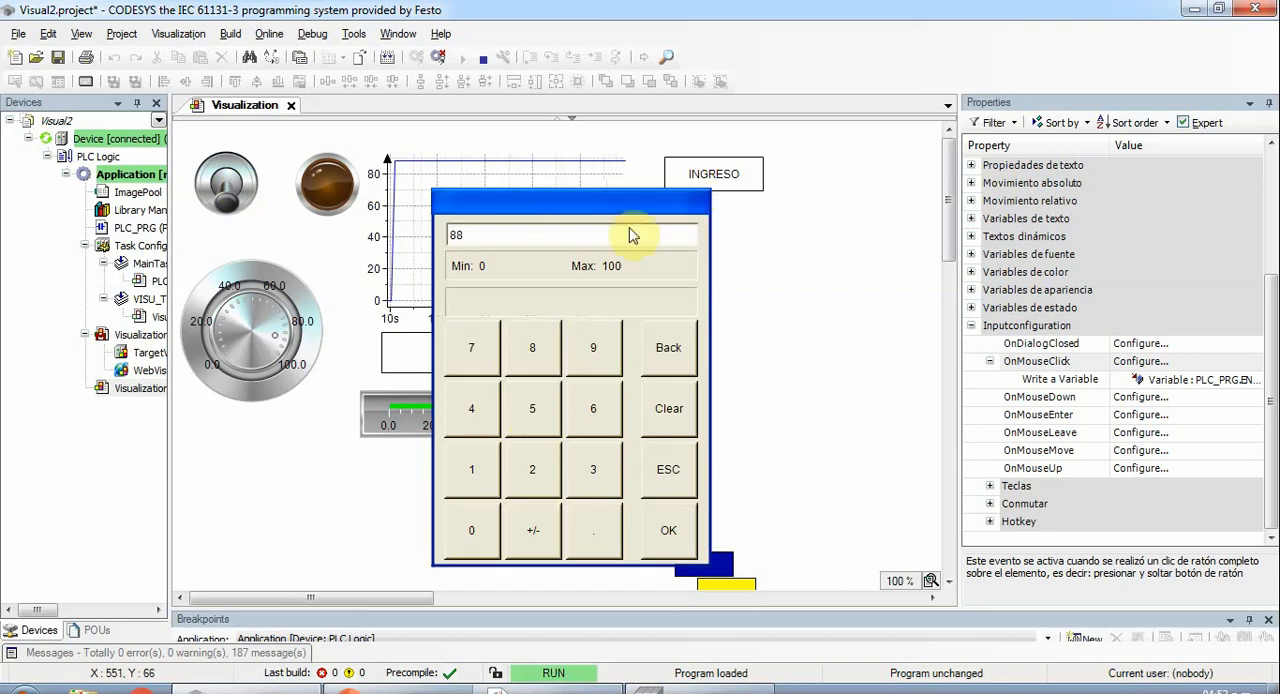
pyautogui.click(531, 437)
pyautogui.click(480, 543)
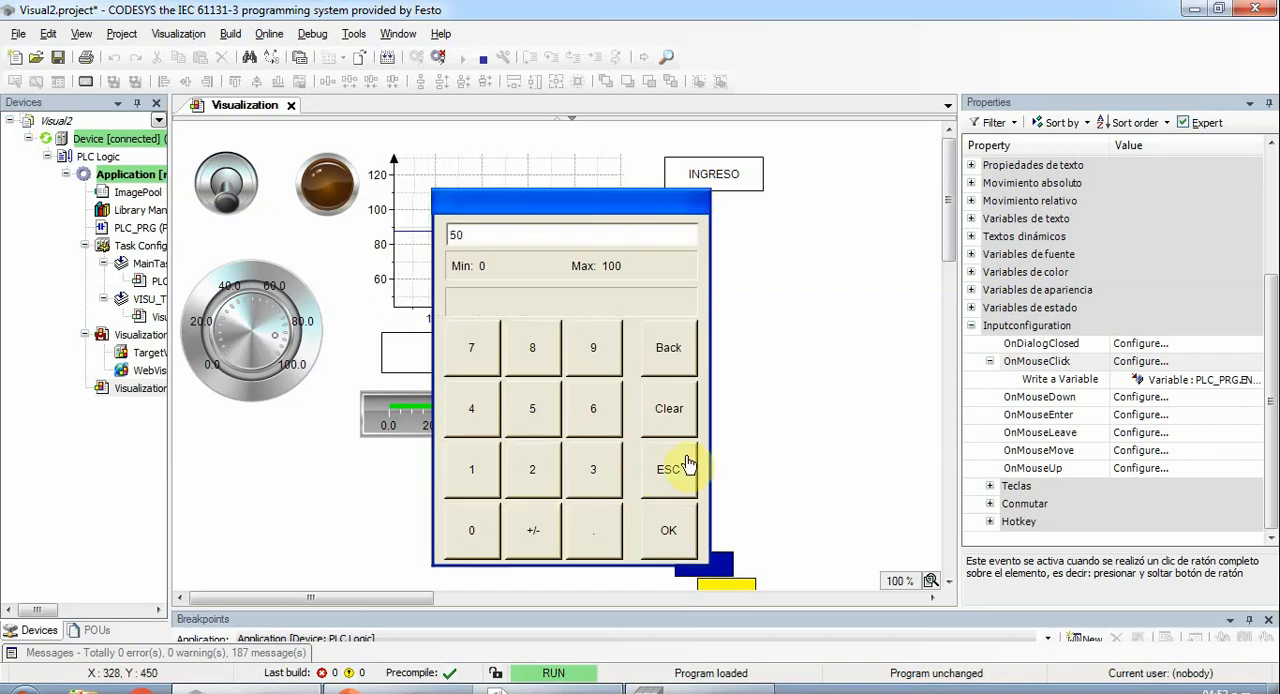
pyautogui.click(669, 531)
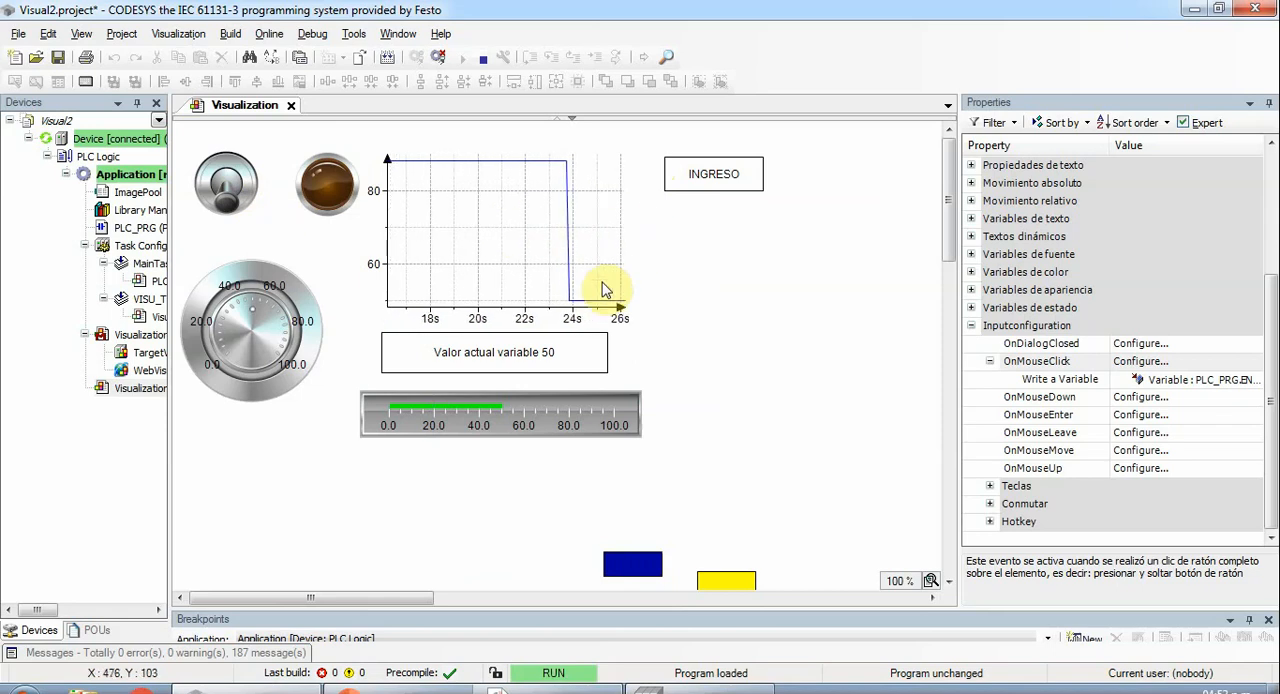
# - Write 40 to the variable through the INGRESO numpad and confirm the entry
pyautogui.click(697, 192)
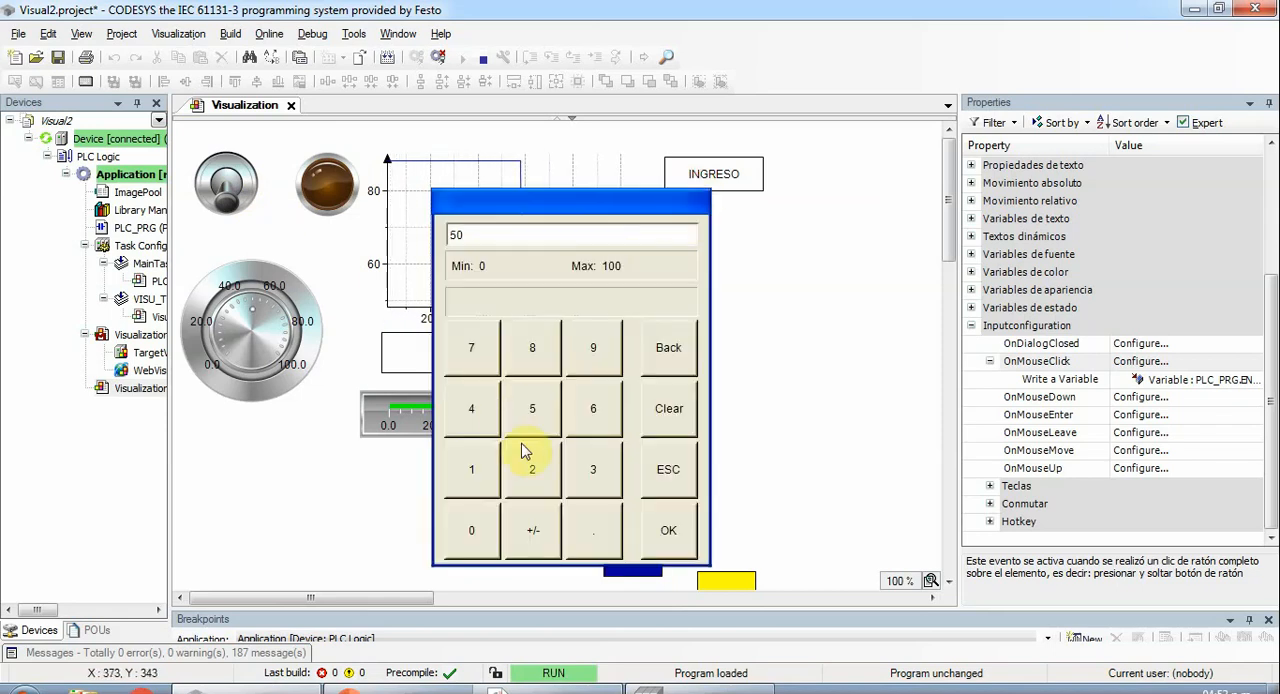
pyautogui.click(484, 424)
pyautogui.click(477, 534)
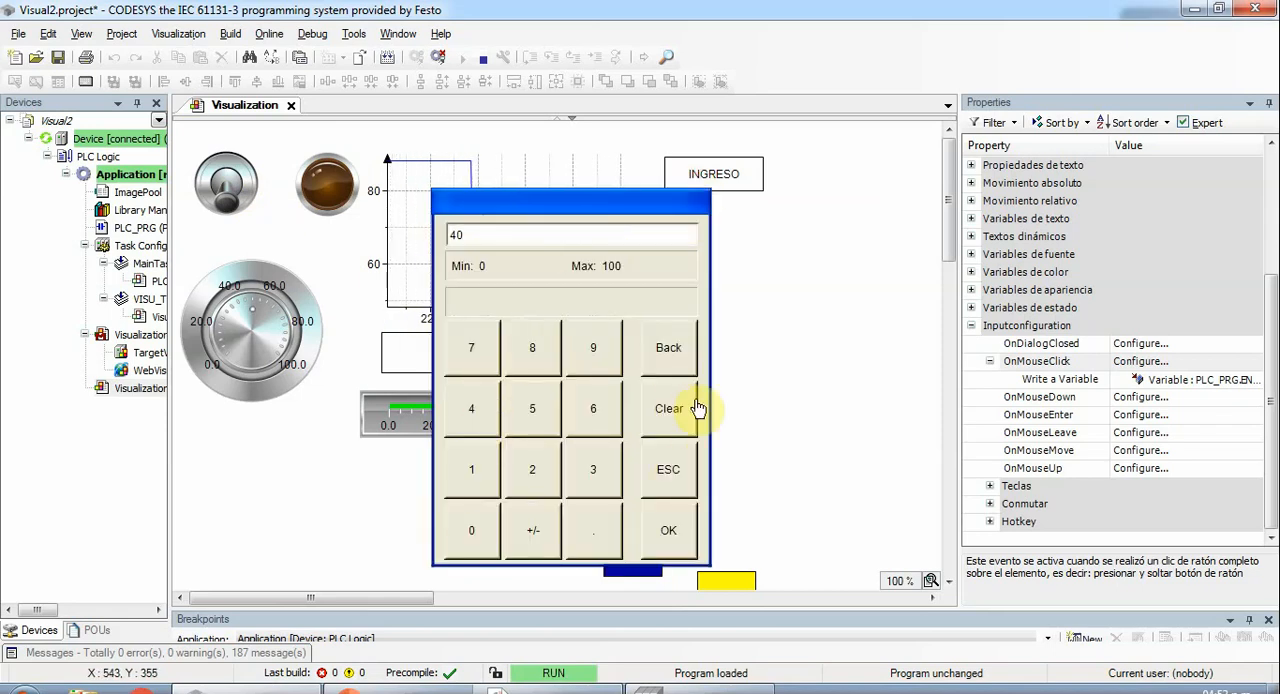
pyautogui.click(669, 530)
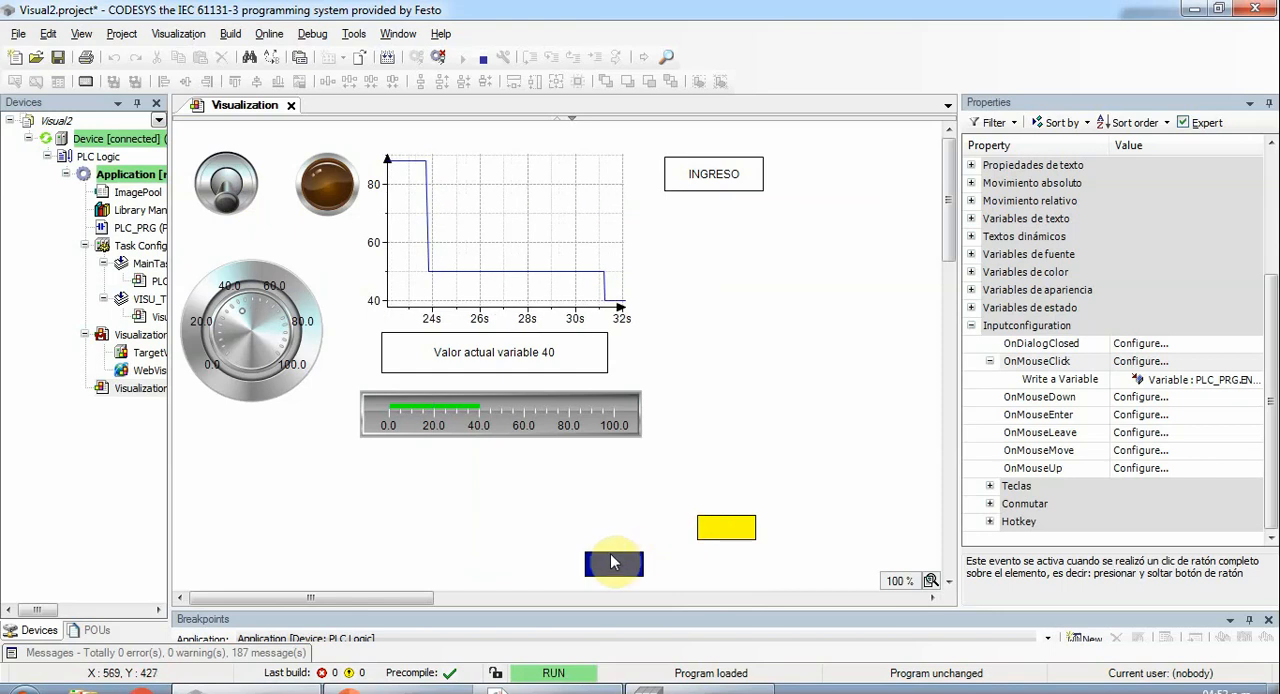
# - Test the visualization by switching the toggle on and sweeping the potentiometer between 0 and 100, ending at 0, and log out
pyautogui.click(250, 192)
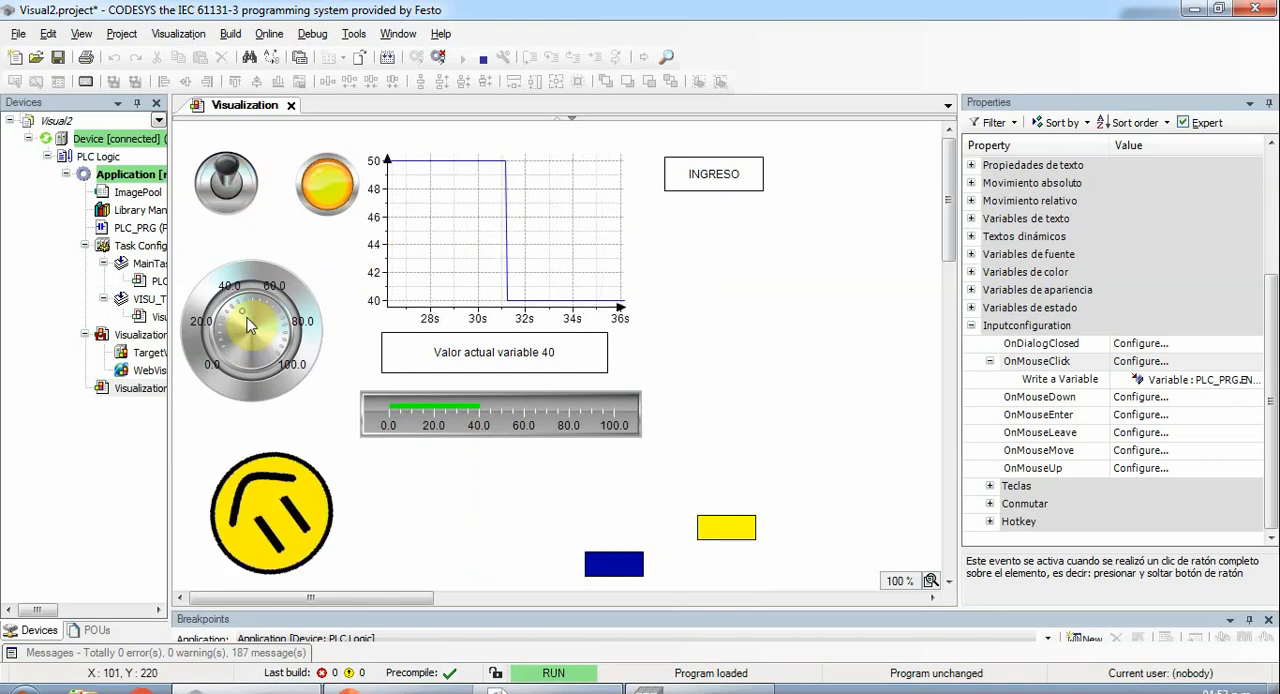
pyautogui.moveTo(246, 307); pyautogui.dragTo(244, 362)
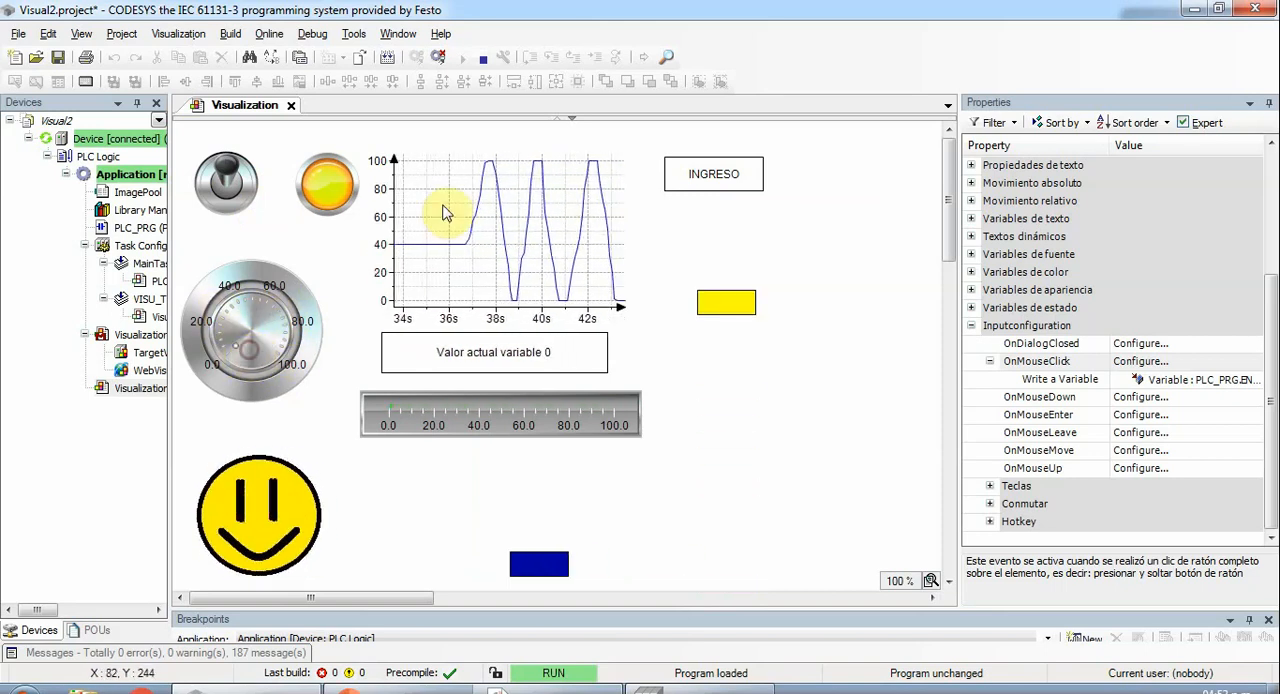
pyautogui.click(436, 60)
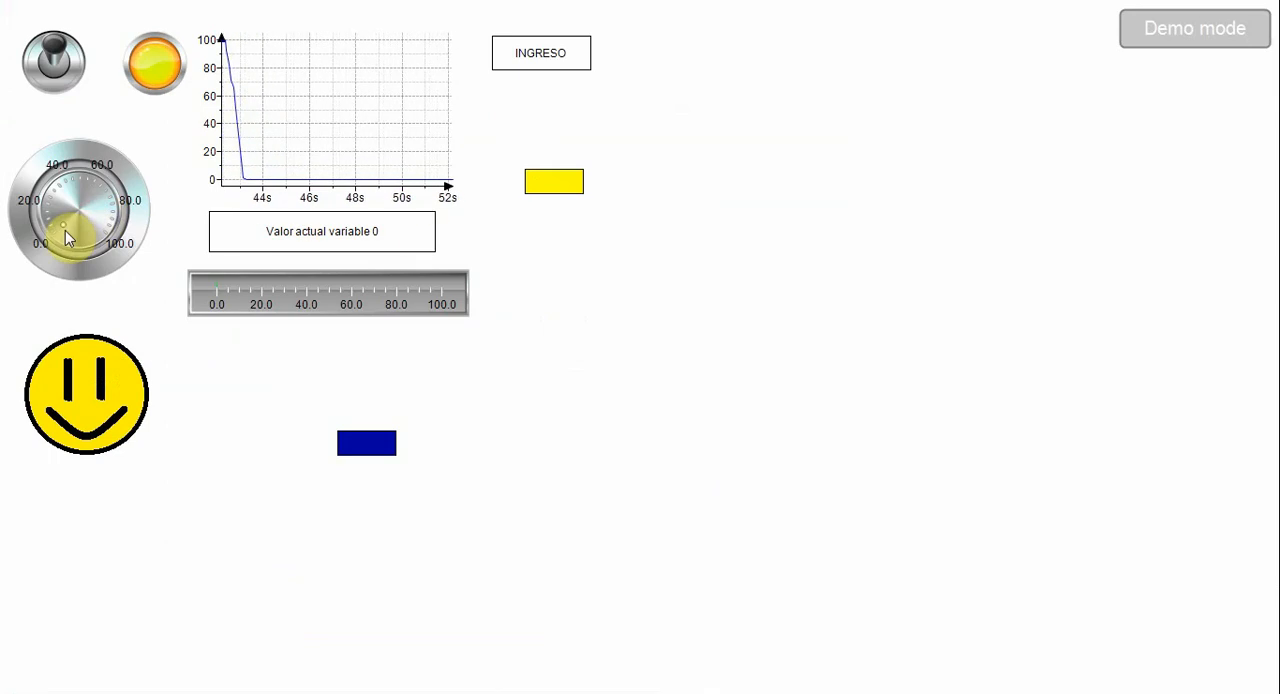
# - Test the full-screen target visualization by sweeping the potentiometer up and back to 0 and toggling the switch, leaving it off
pyautogui.moveTo(65, 236)
pyautogui.mouseDown()
pyautogui.moveTo(40, 191)
pyautogui.moveTo(94, 222)
pyautogui.moveTo(107, 187)
pyautogui.moveTo(77, 238)
pyautogui.mouseUp()
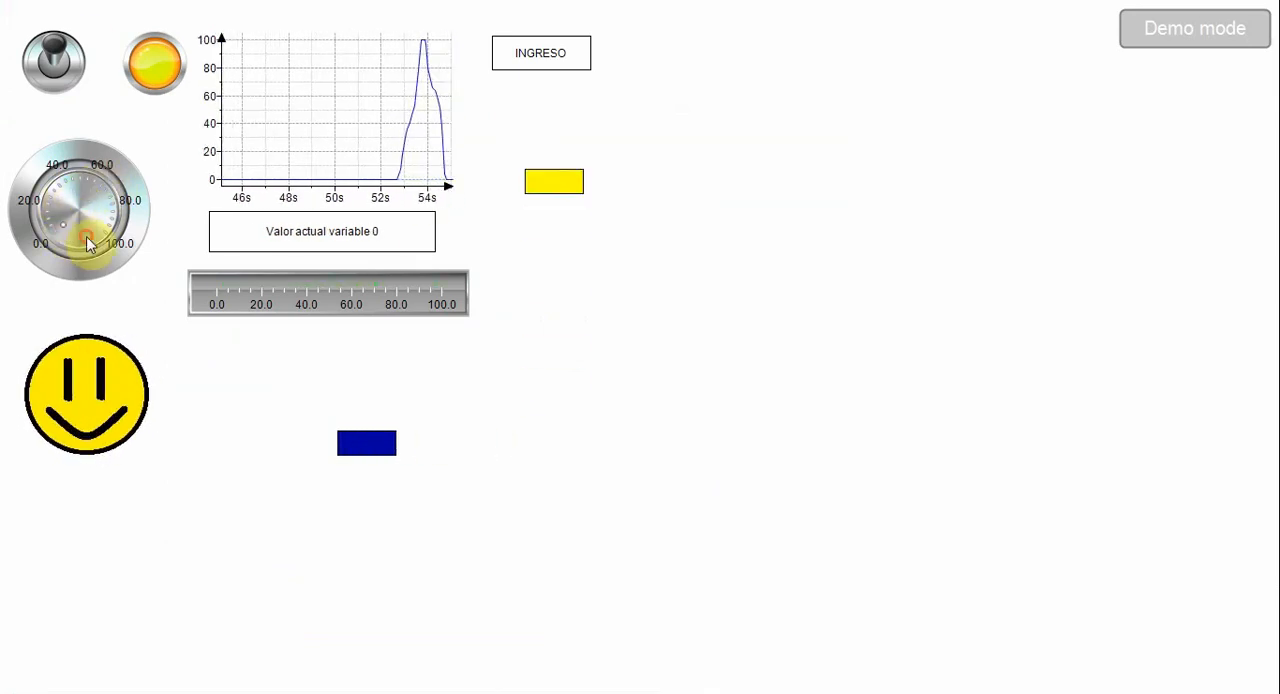
pyautogui.click(58, 65)
pyautogui.click(58, 65)
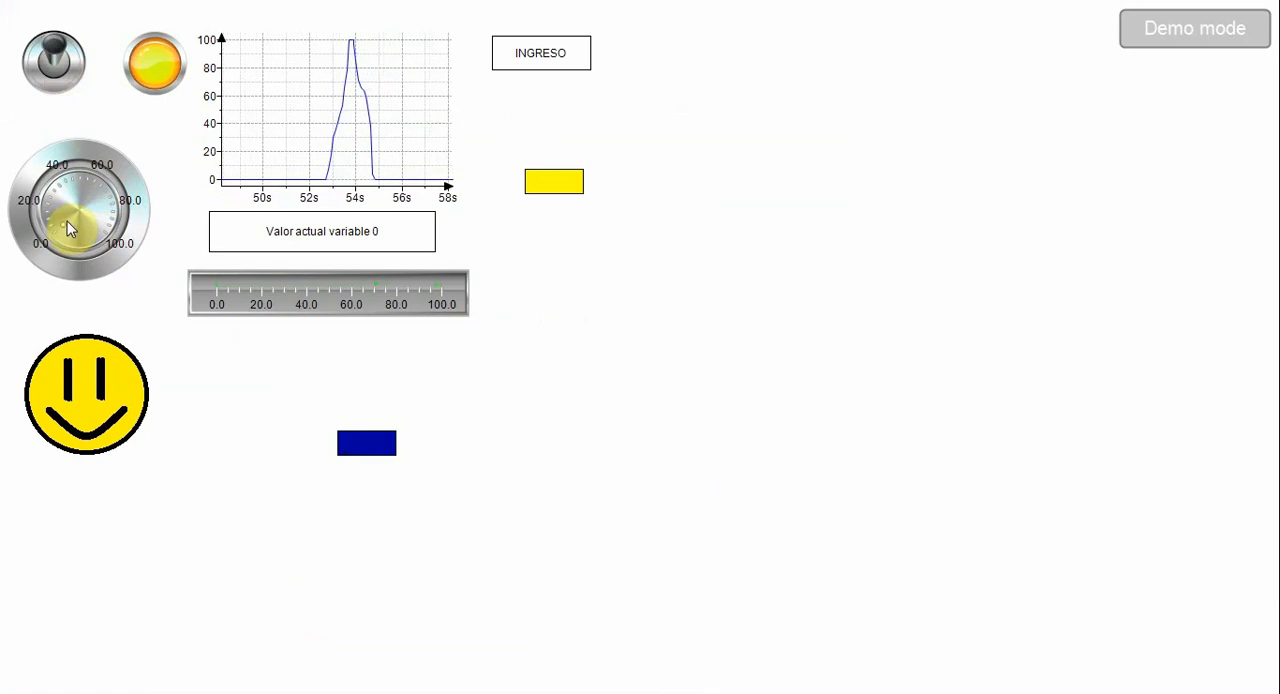
pyautogui.moveTo(67, 221)
pyautogui.mouseDown()
pyautogui.moveTo(77, 191)
pyautogui.moveTo(109, 206)
pyautogui.moveTo(97, 228)
pyautogui.moveTo(114, 211)
pyautogui.moveTo(94, 177)
pyautogui.moveTo(57, 210)
pyautogui.moveTo(68, 234)
pyautogui.moveTo(47, 182)
pyautogui.moveTo(114, 182)
pyautogui.moveTo(98, 255)
pyautogui.moveTo(100, 185)
pyautogui.moveTo(84, 232)
pyautogui.moveTo(60, 196)
pyautogui.moveTo(112, 226)
pyautogui.moveTo(84, 200)
pyautogui.moveTo(60, 222)
pyautogui.moveTo(52, 207)
pyautogui.moveTo(80, 190)
pyautogui.moveTo(94, 216)
pyautogui.moveTo(106, 204)
pyautogui.moveTo(76, 198)
pyautogui.moveTo(64, 232)
pyautogui.mouseUp()
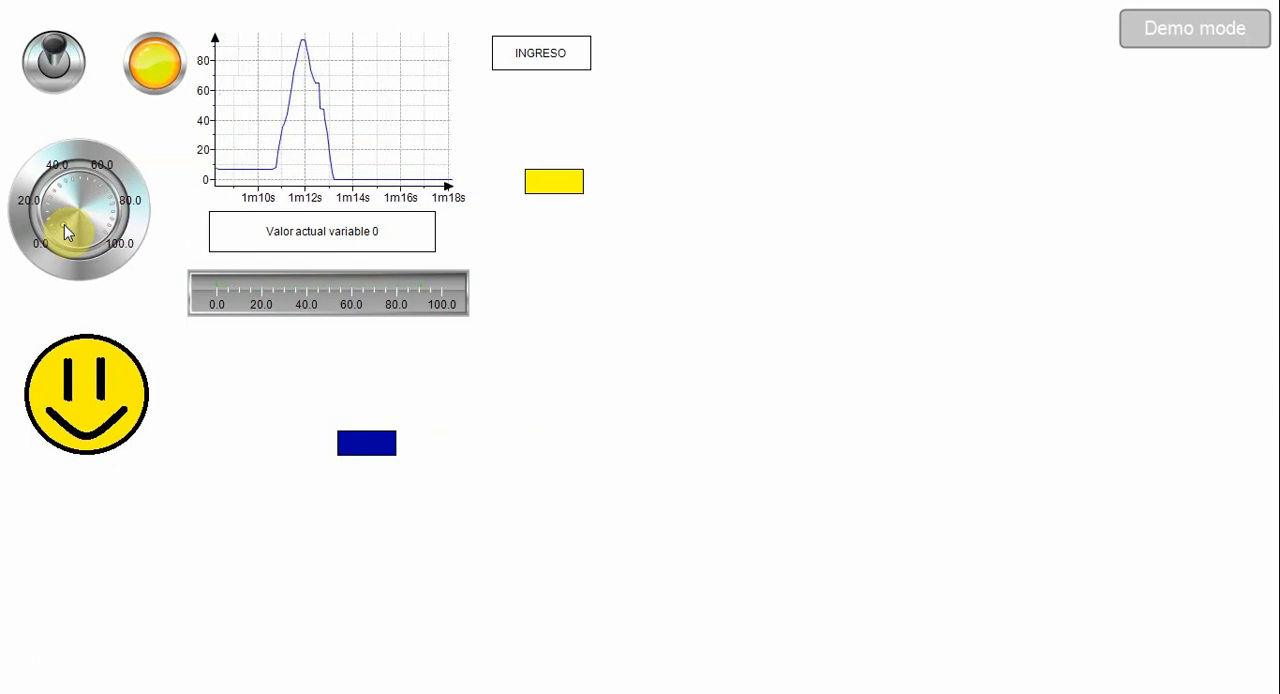
pyautogui.click(55, 58)
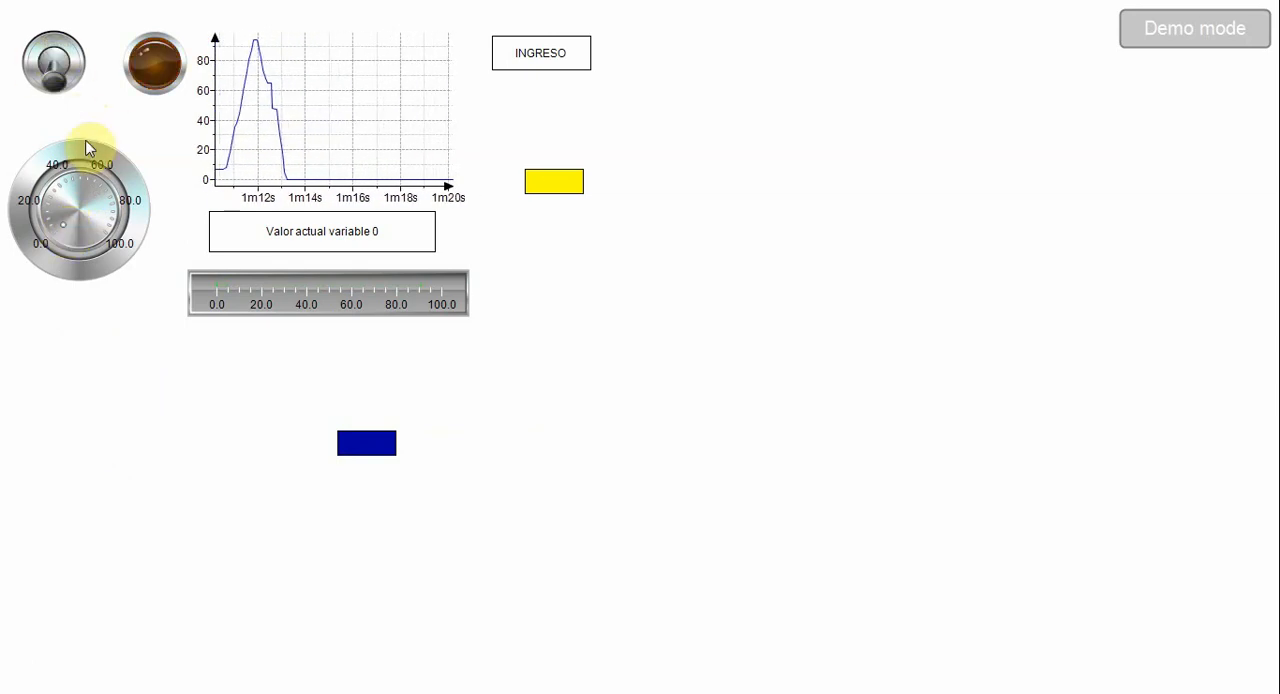